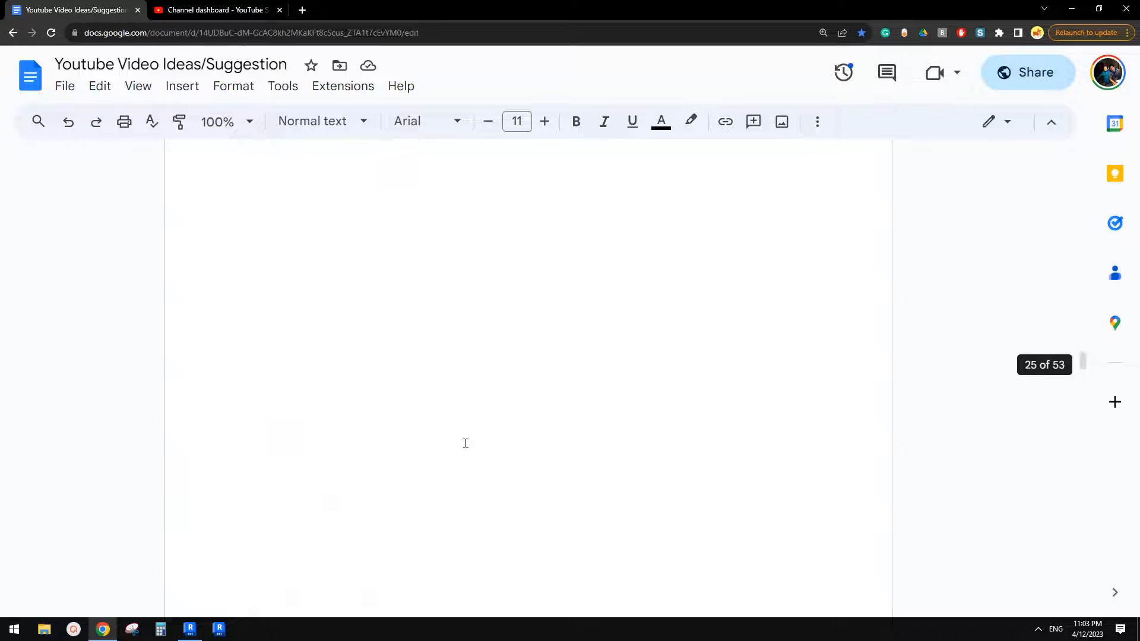
Step: Examine the document's request about imitating intertwining layers, including the patterned panels on the tower in its reference photo
{"action": "scroll", "coordinate": [447, 442], "scroll_direction": "up", "scroll_amount": 7}
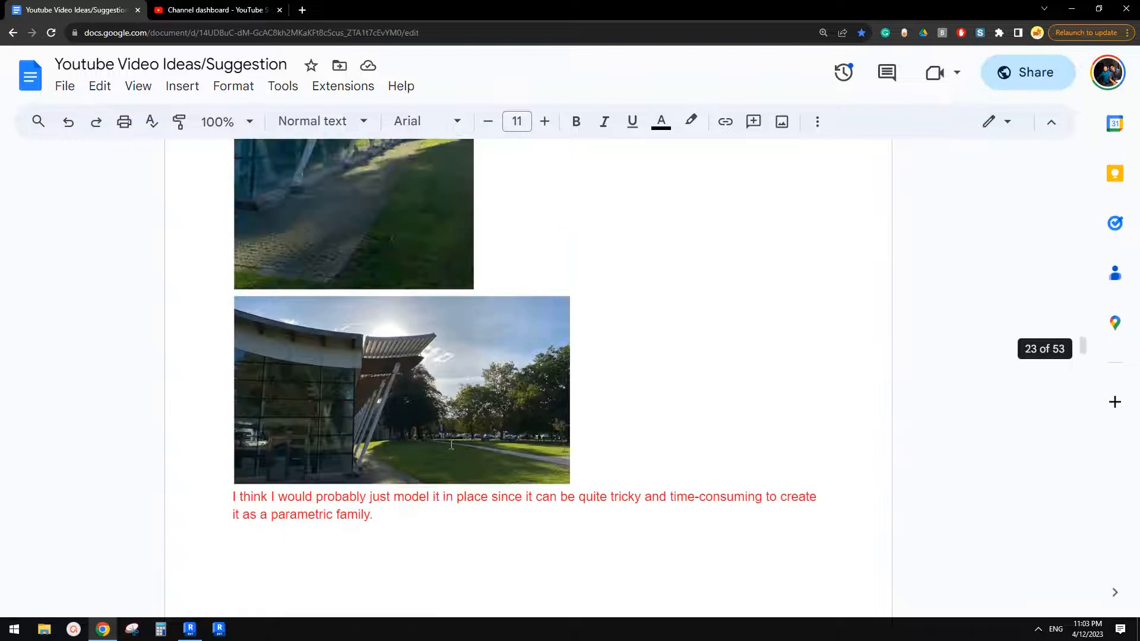
{"action": "scroll", "coordinate": [465, 432], "scroll_direction": "down", "scroll_amount": 9}
{"action": "scroll", "coordinate": [346, 347], "scroll_direction": "down", "scroll_amount": 1}
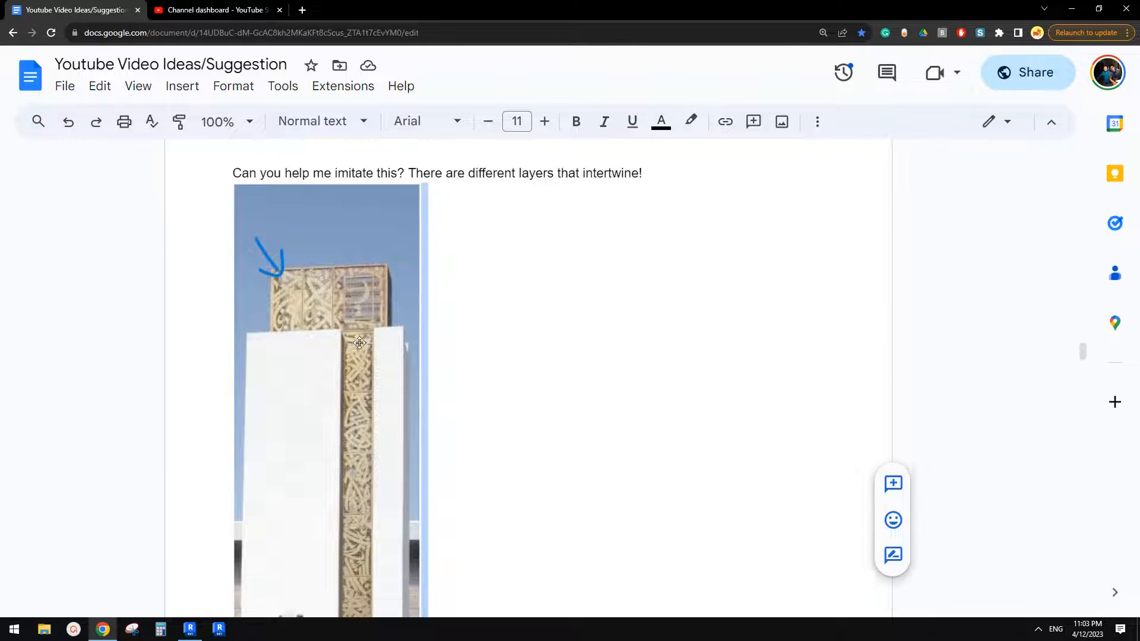
{"action": "scroll", "coordinate": [320, 338], "scroll_direction": "up", "scroll_amount": 1}
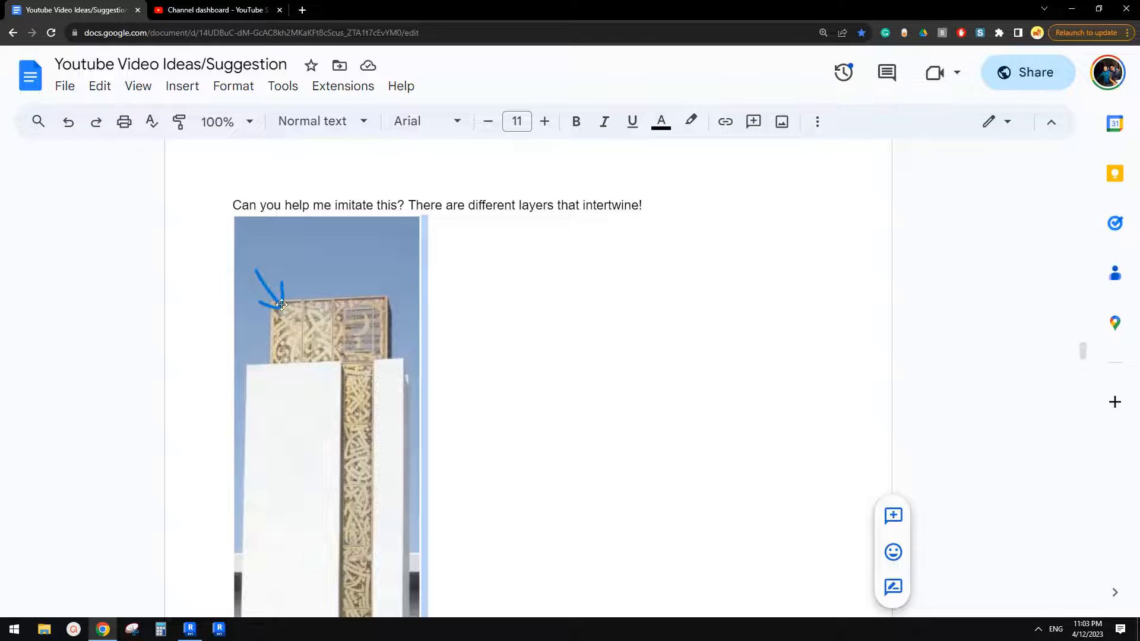
{"action": "scroll", "coordinate": [331, 357], "scroll_direction": "down", "scroll_amount": 2}
{"action": "scroll", "coordinate": [338, 360], "scroll_direction": "up", "scroll_amount": 1}
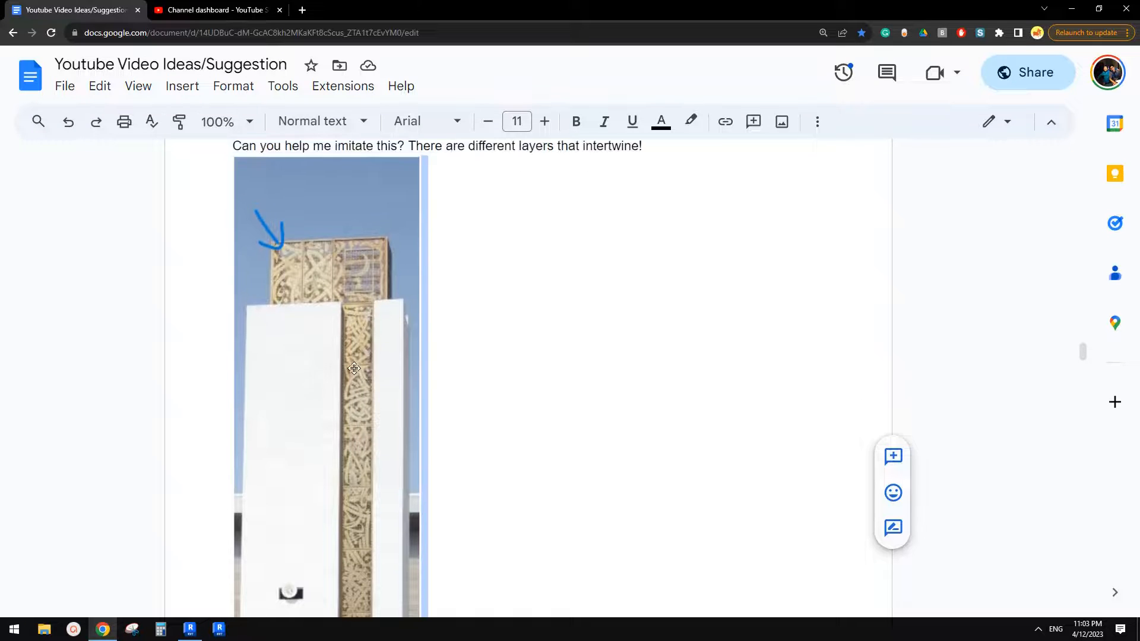
{"action": "scroll", "coordinate": [350, 361], "scroll_direction": "down", "scroll_amount": 2}
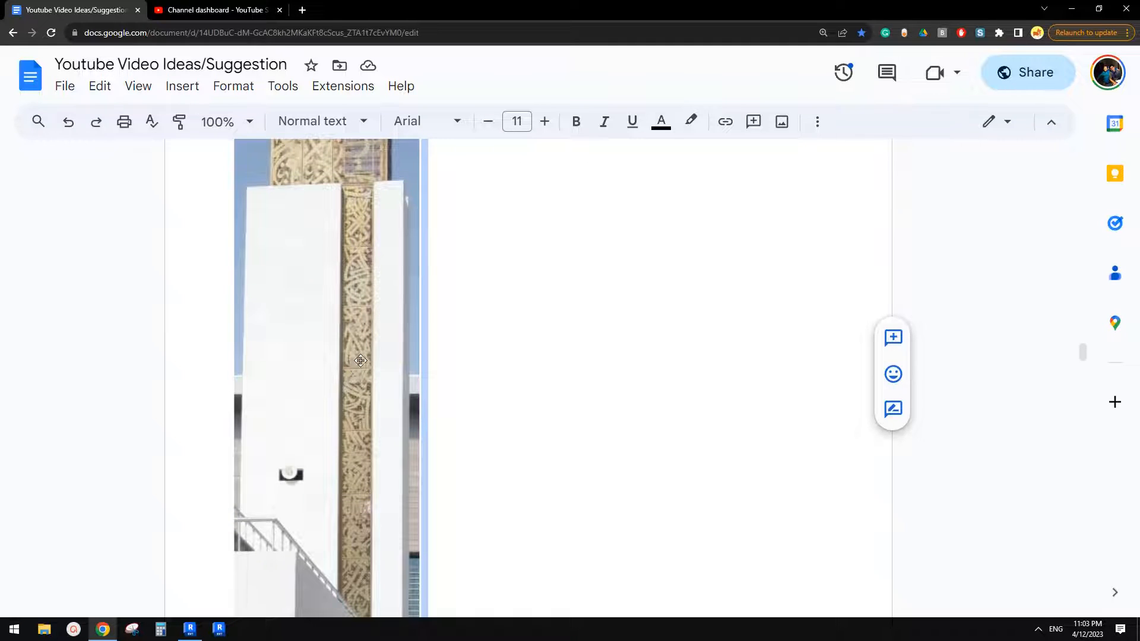
{"action": "scroll", "coordinate": [360, 361], "scroll_direction": "up", "scroll_amount": 2}
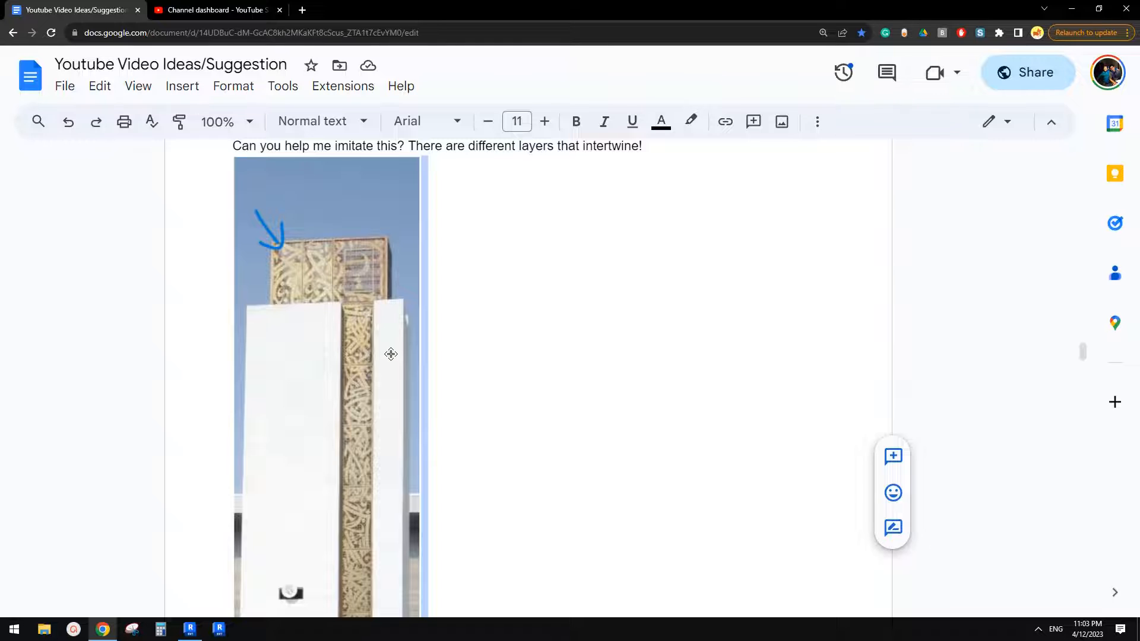
{"action": "scroll", "coordinate": [383, 353], "scroll_direction": "up", "scroll_amount": 1}
{"action": "scroll", "coordinate": [363, 372], "scroll_direction": "down", "scroll_amount": 3}
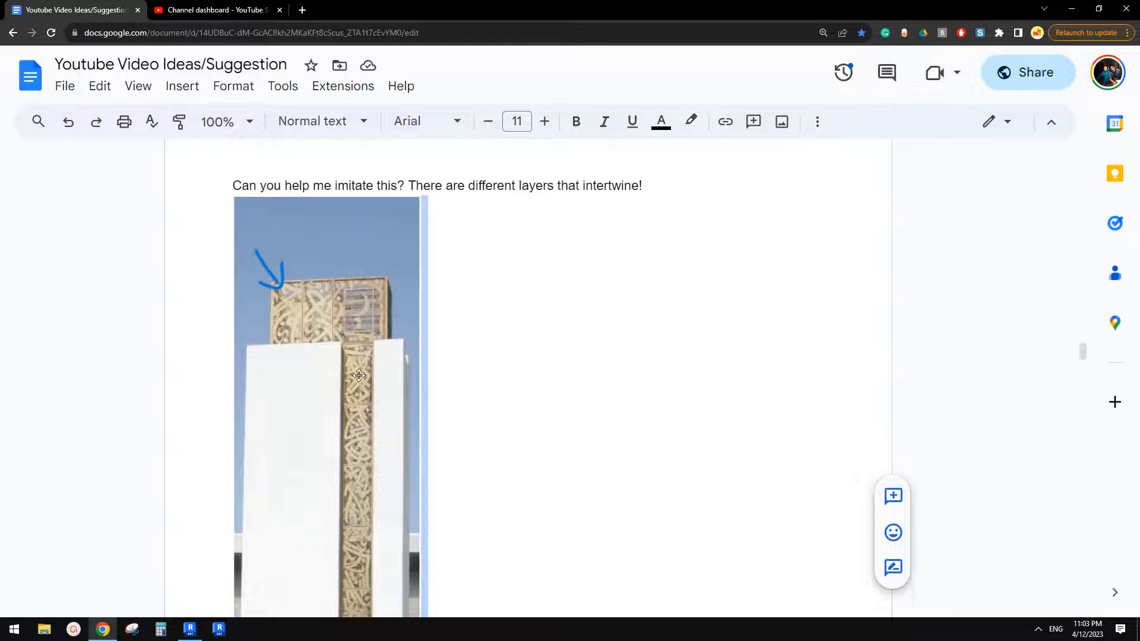
{"action": "scroll", "coordinate": [330, 335], "scroll_direction": "up", "scroll_amount": 2}
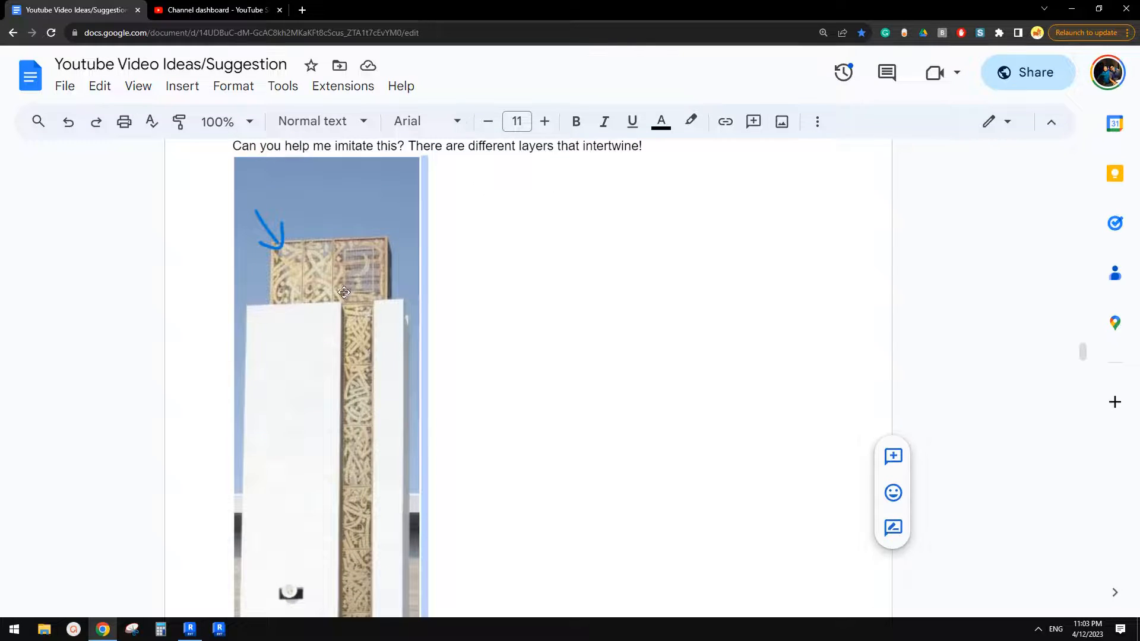
{"action": "scroll", "coordinate": [344, 292], "scroll_direction": "down", "scroll_amount": 2}
{"action": "scroll", "coordinate": [370, 324], "scroll_direction": "up", "scroll_amount": 2}
{"action": "scroll", "coordinate": [374, 457], "scroll_direction": "down", "scroll_amount": 1}
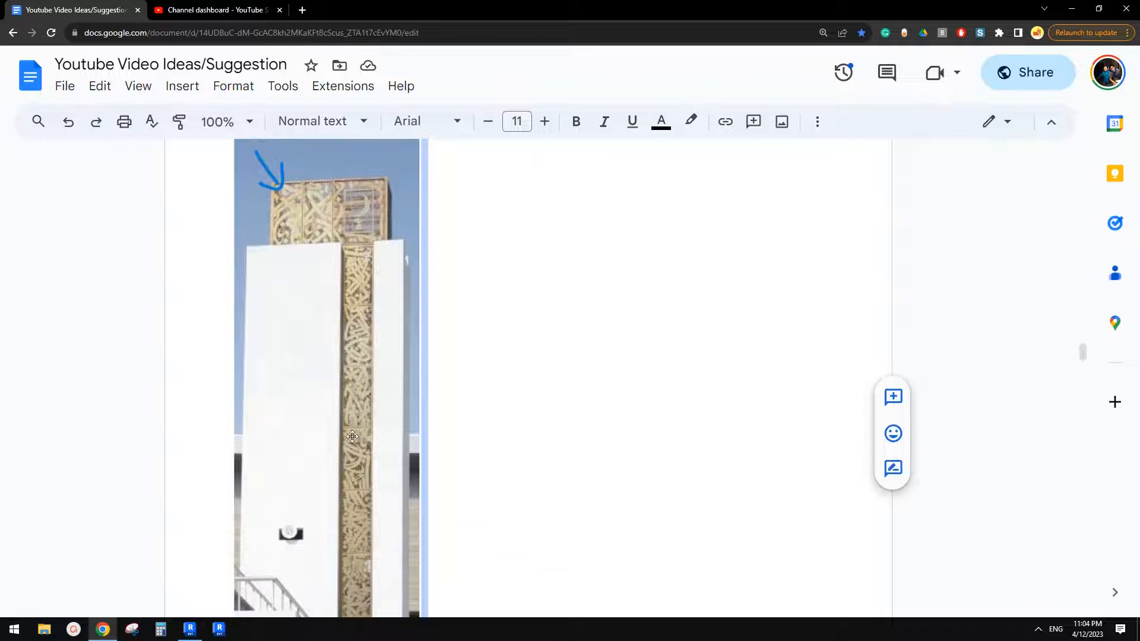
{"action": "scroll", "coordinate": [361, 440], "scroll_direction": "down", "scroll_amount": 3}
{"action": "scroll", "coordinate": [363, 439], "scroll_direction": "up", "scroll_amount": 2}
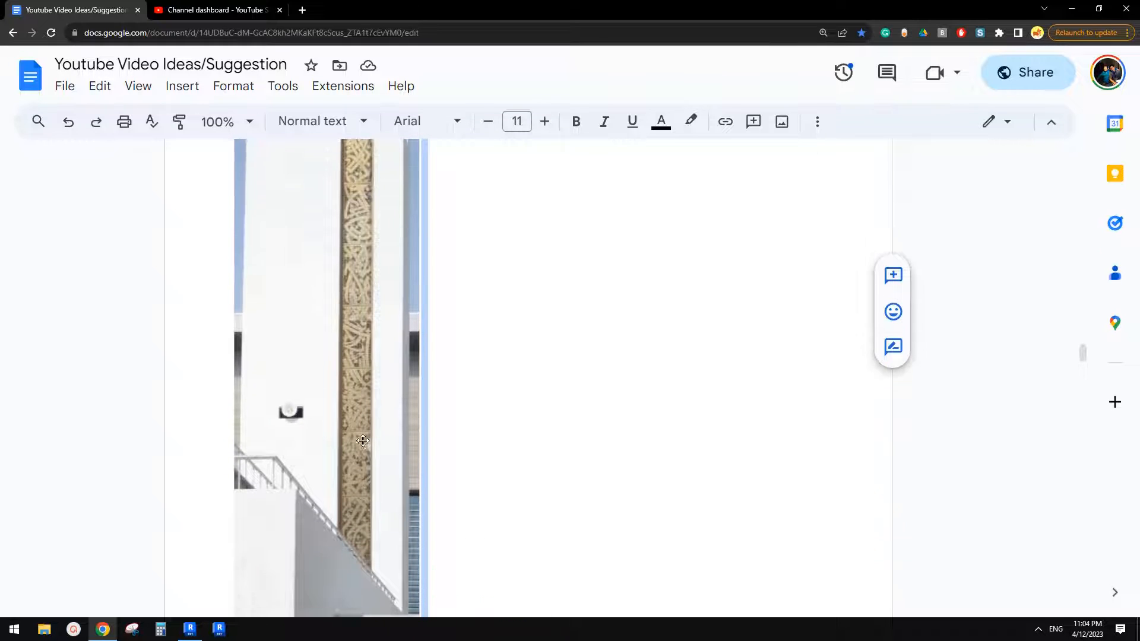
{"action": "scroll", "coordinate": [352, 382], "scroll_direction": "up", "scroll_amount": 1}
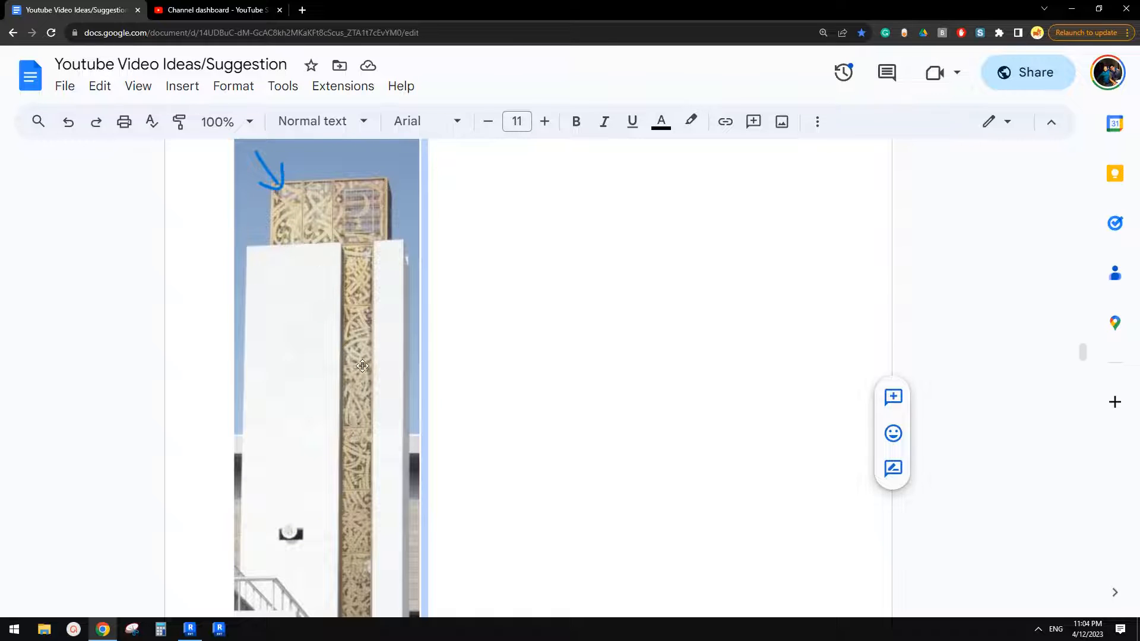
{"action": "scroll", "coordinate": [362, 365], "scroll_direction": "down", "scroll_amount": 2}
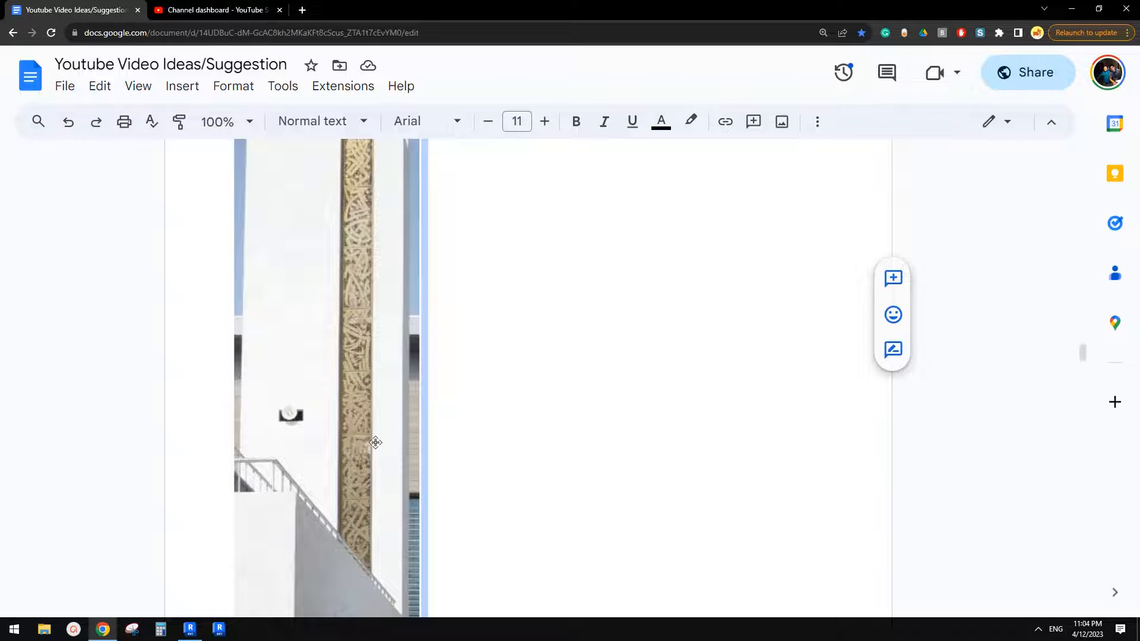
{"action": "scroll", "coordinate": [378, 436], "scroll_direction": "up", "scroll_amount": 5}
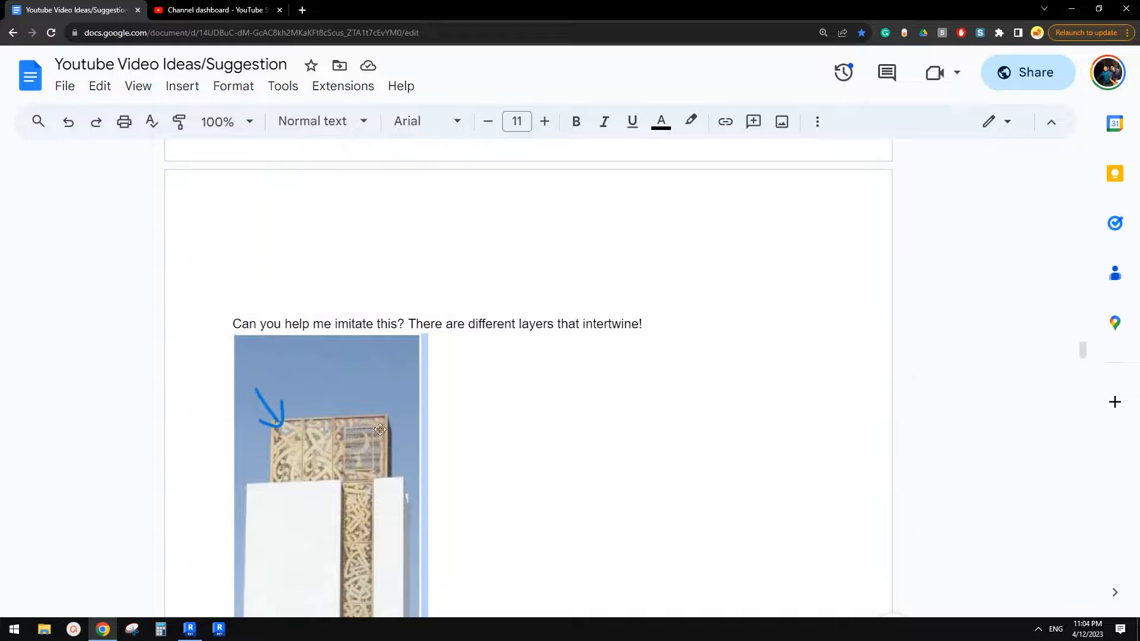
Step: Switch to YouTube Studio and open the watch page of the video "Create a cutout map from a image"
{"action": "left_click", "coordinate": [219, 11]}
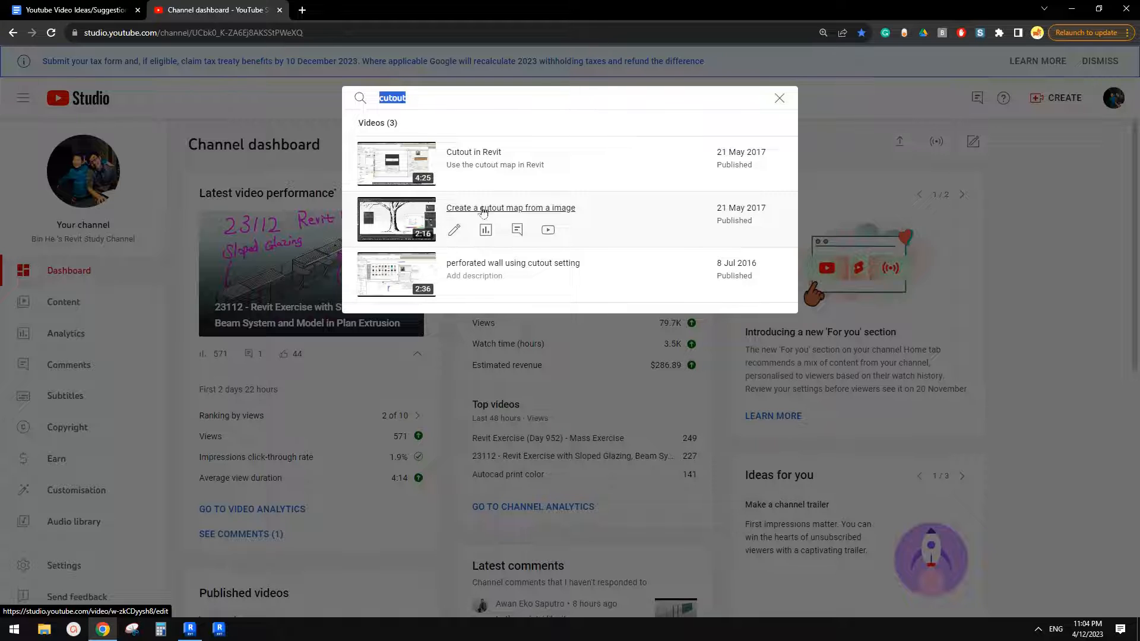
{"action": "left_click", "coordinate": [422, 222]}
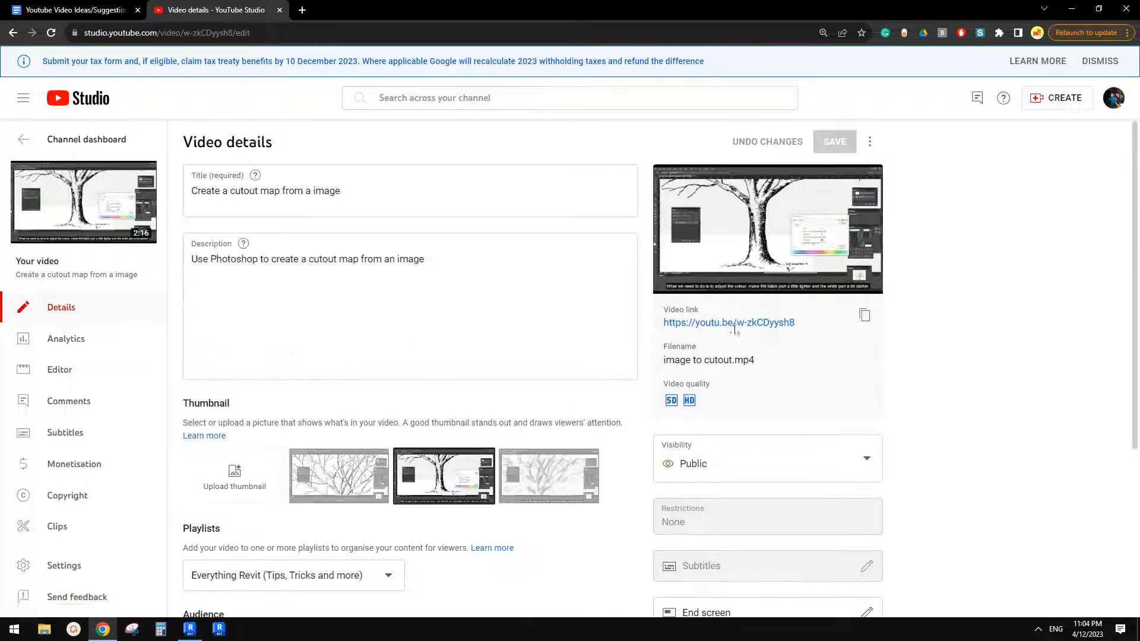
{"action": "left_click", "coordinate": [728, 324]}
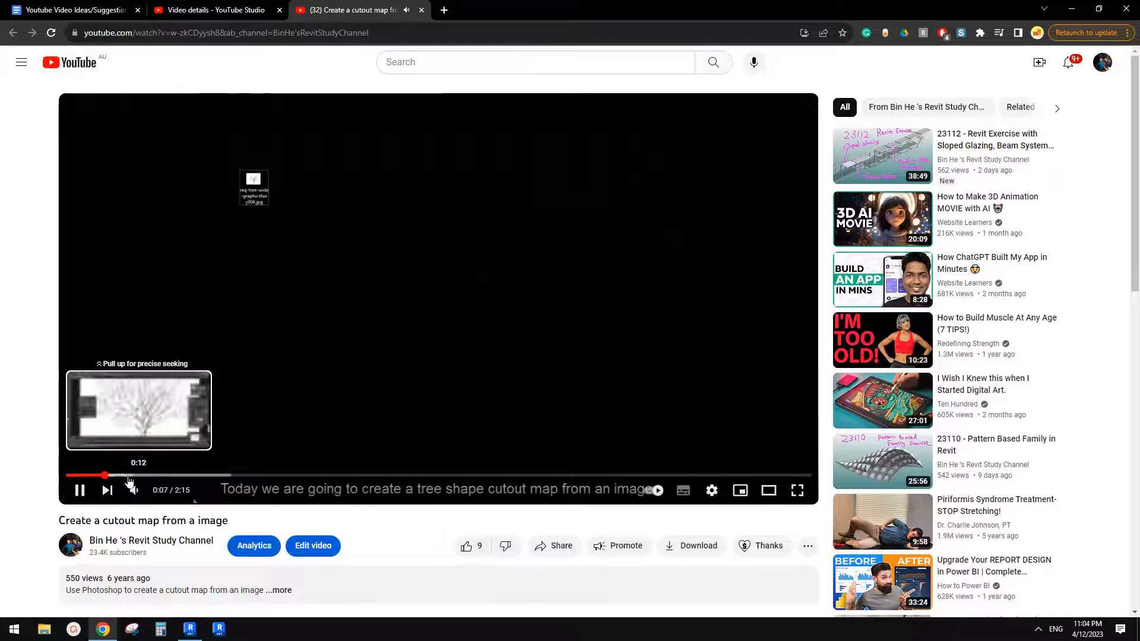
Step: Skim the first part of the cutout map video, reviewing how the Colour Halftone filter is applied to the tree image
{"action": "left_click", "coordinate": [134, 475]}
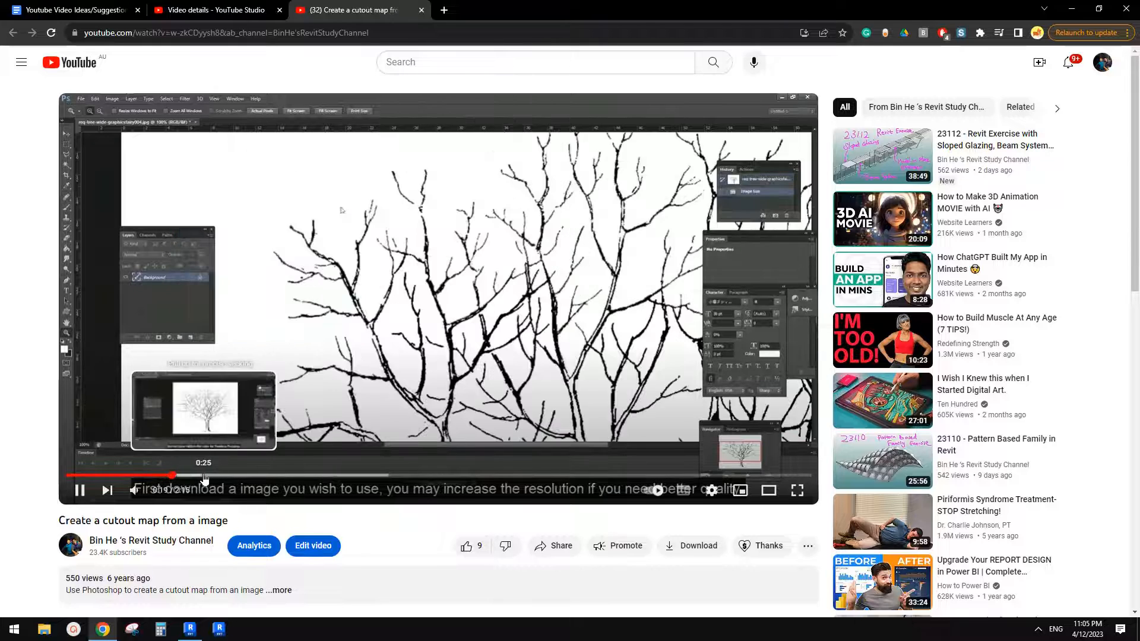
{"action": "left_click", "coordinate": [203, 475]}
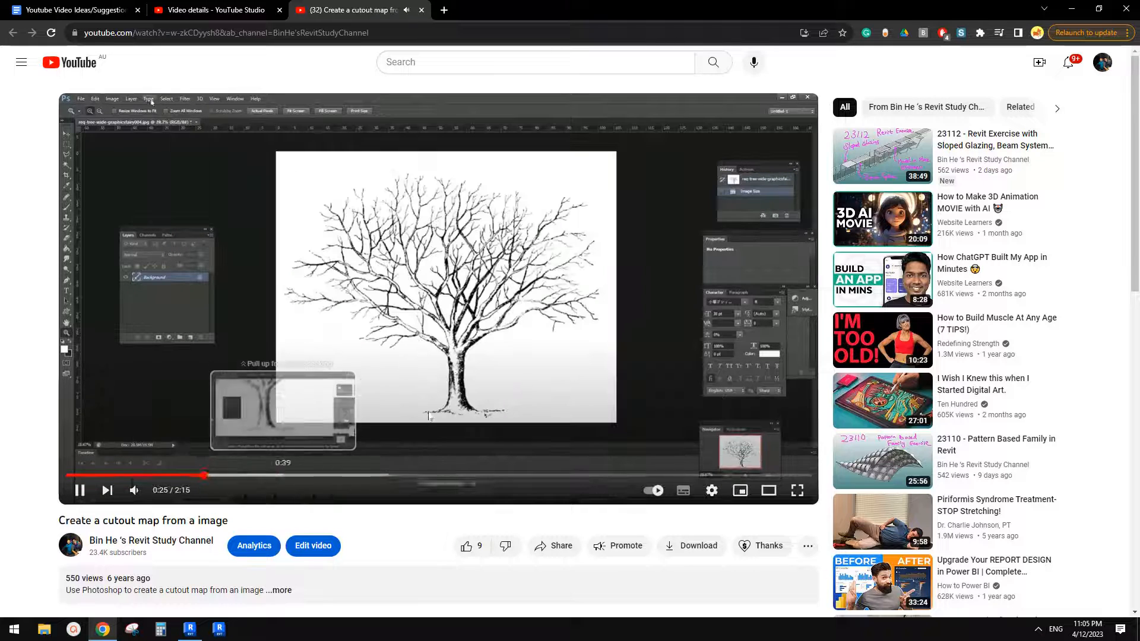
{"action": "left_click", "coordinate": [249, 476]}
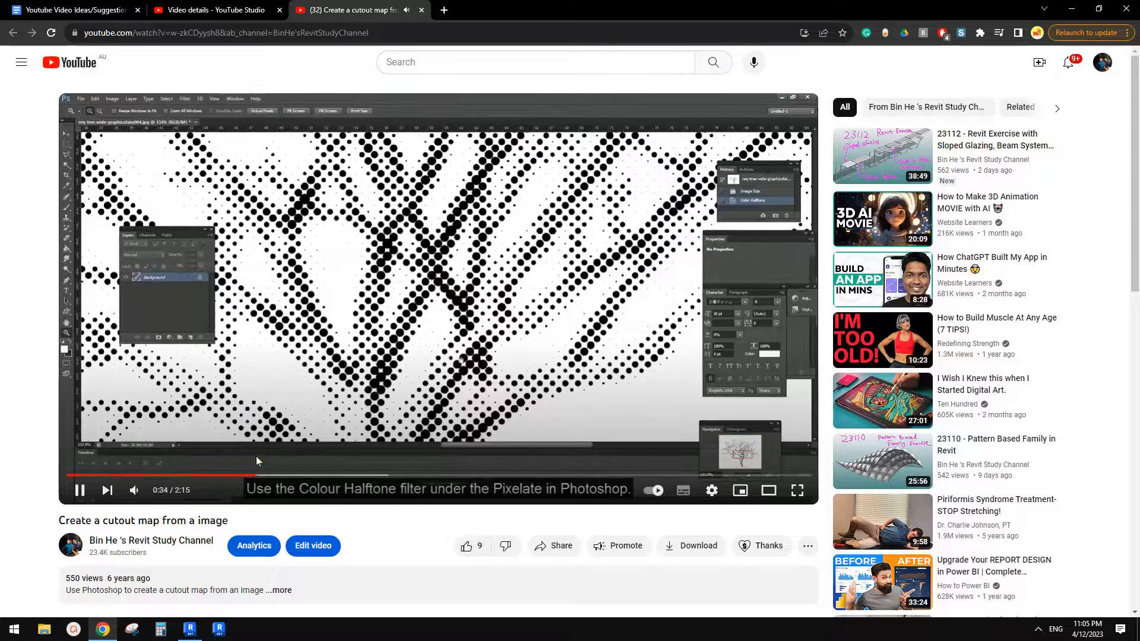
{"action": "left_click", "coordinate": [236, 476]}
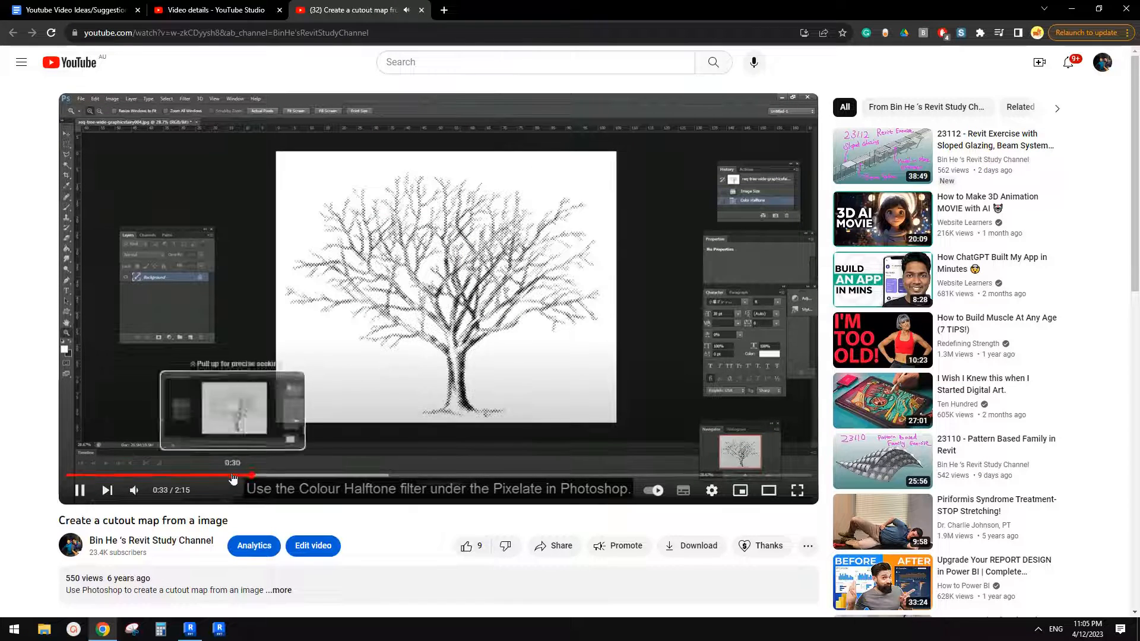
{"action": "left_click", "coordinate": [233, 475]}
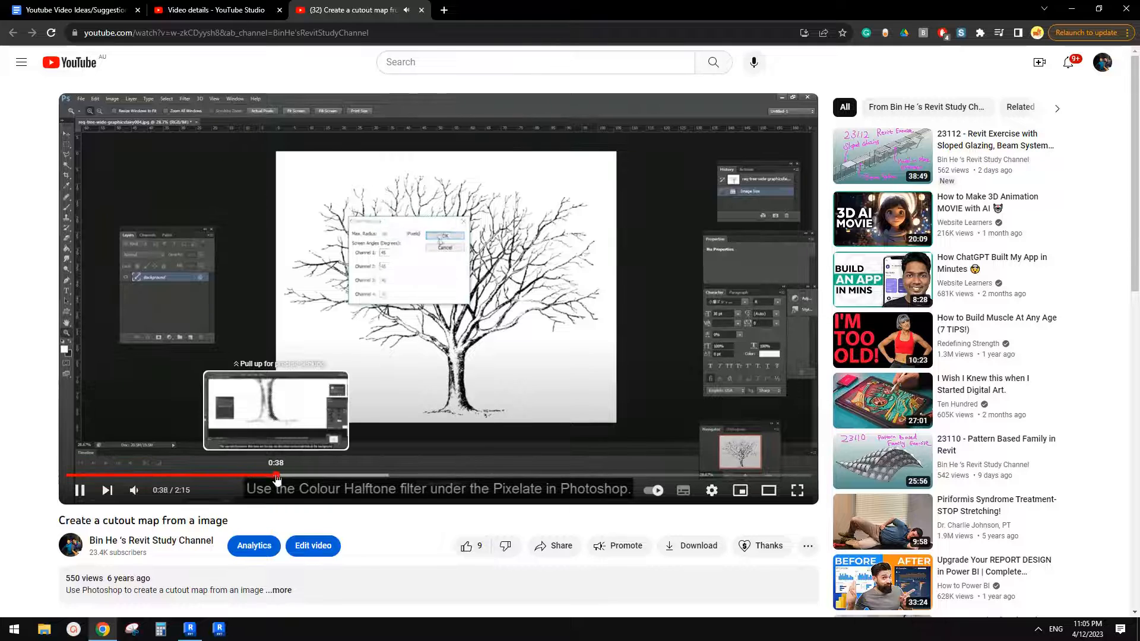
{"action": "left_click", "coordinate": [282, 476]}
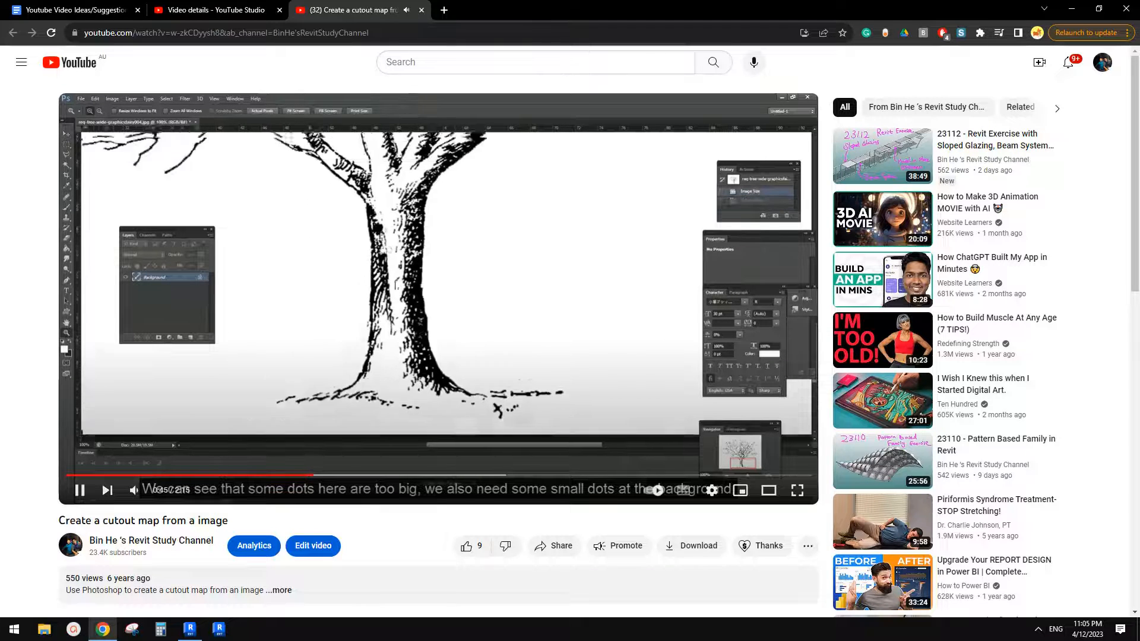
Step: Skim the rest of the cutout map video, reviewing the Hue and Curves adjustments, the repeated halftone filter and the PNG export
{"action": "left_click", "coordinate": [334, 476]}
{"action": "left_click_drag", "start_coordinate": [334, 477], "coordinate": [472, 478]}
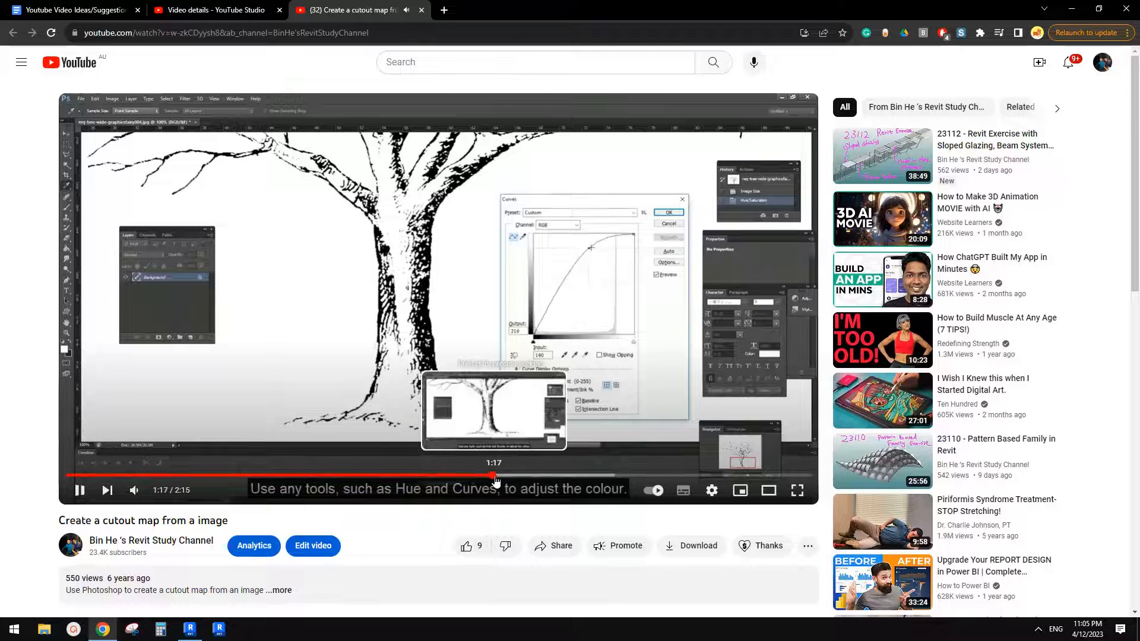
{"action": "left_click", "coordinate": [511, 479]}
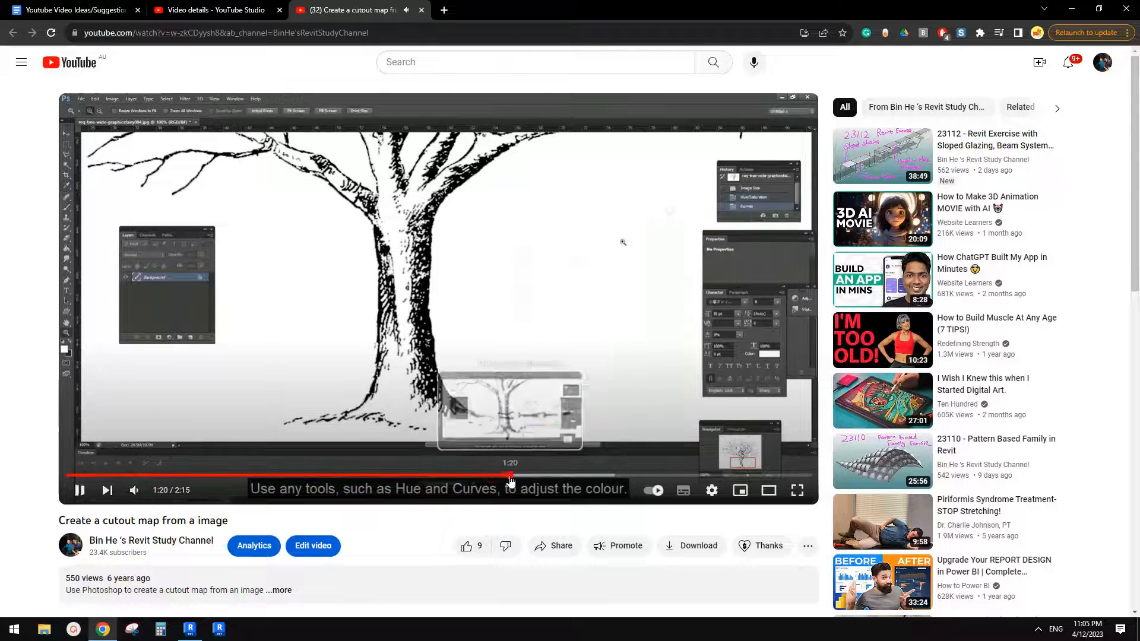
{"action": "left_click", "coordinate": [540, 476]}
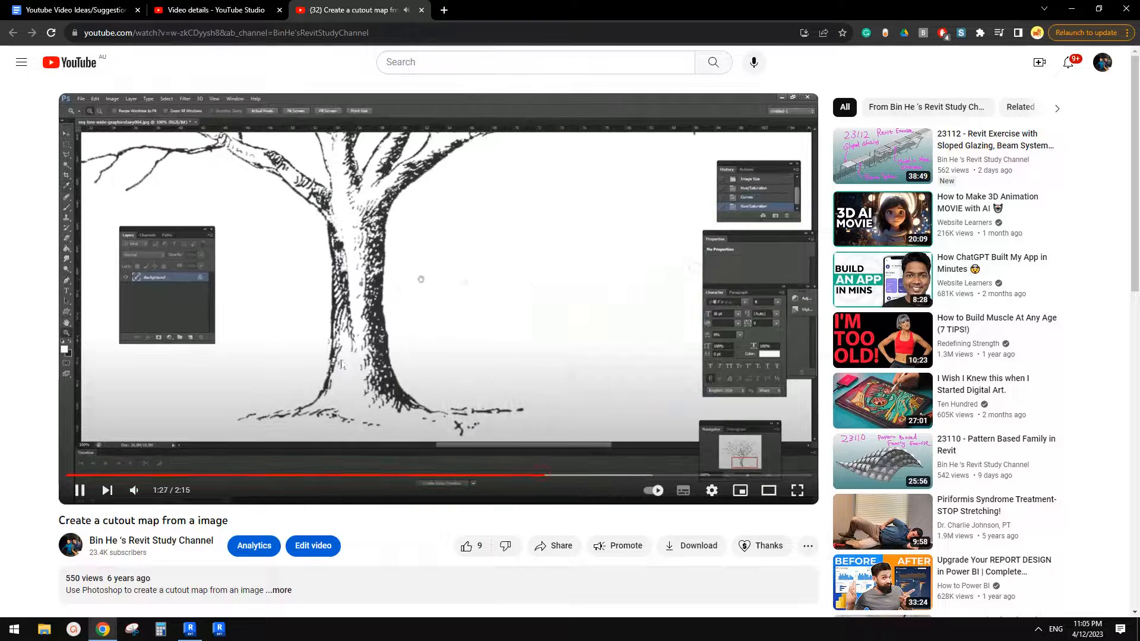
{"action": "left_click", "coordinate": [564, 475]}
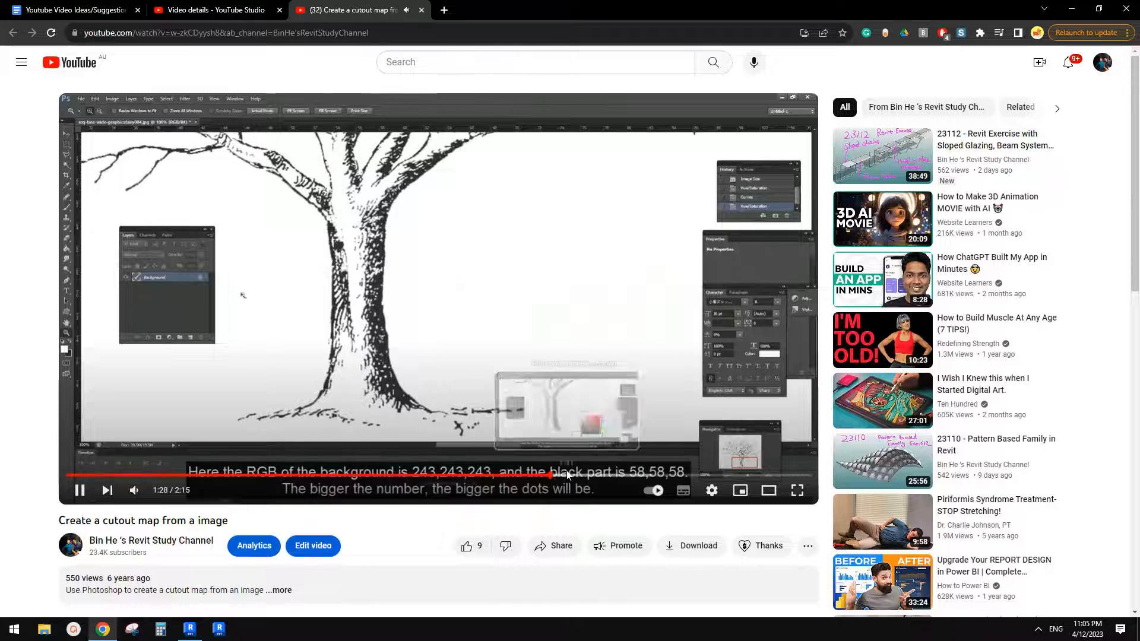
{"action": "left_click", "coordinate": [597, 475]}
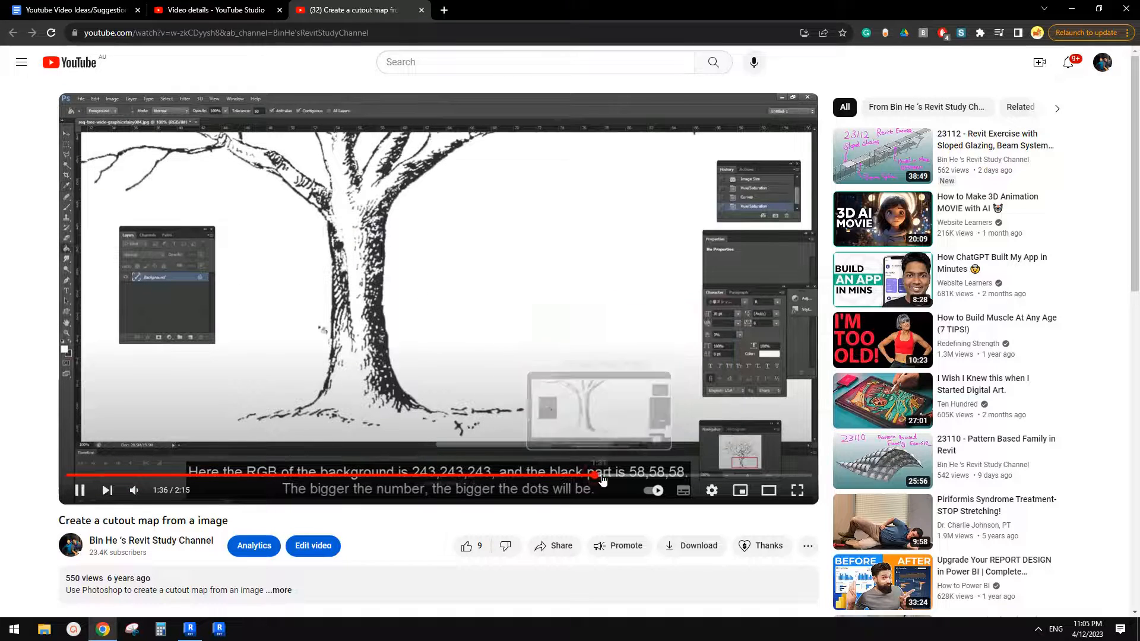
{"action": "left_click", "coordinate": [636, 475]}
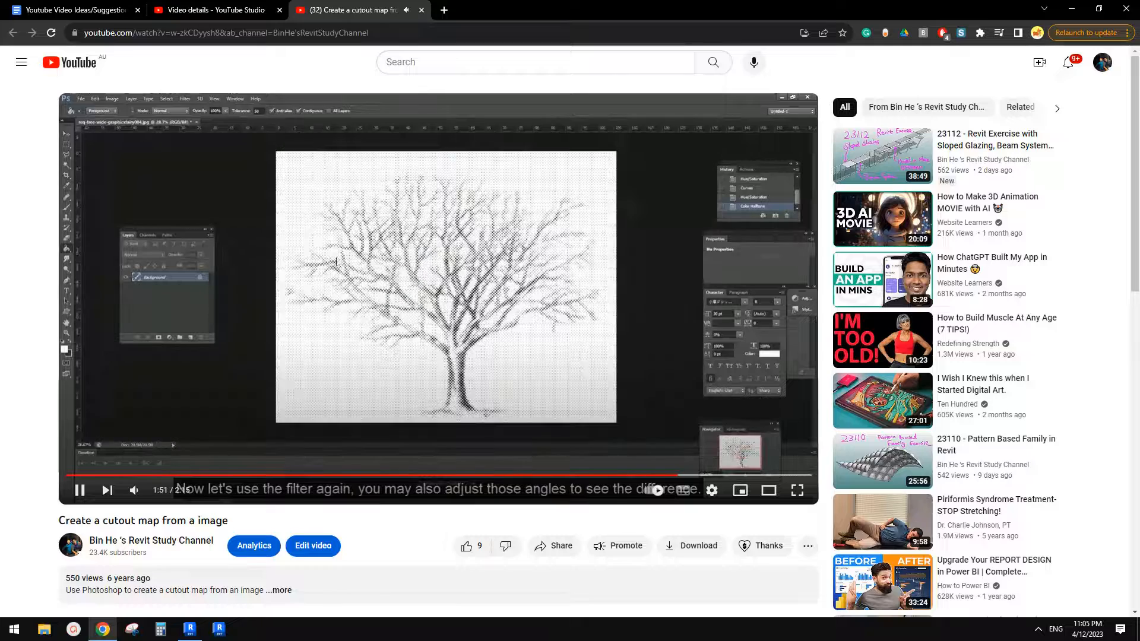
{"action": "left_click", "coordinate": [716, 475]}
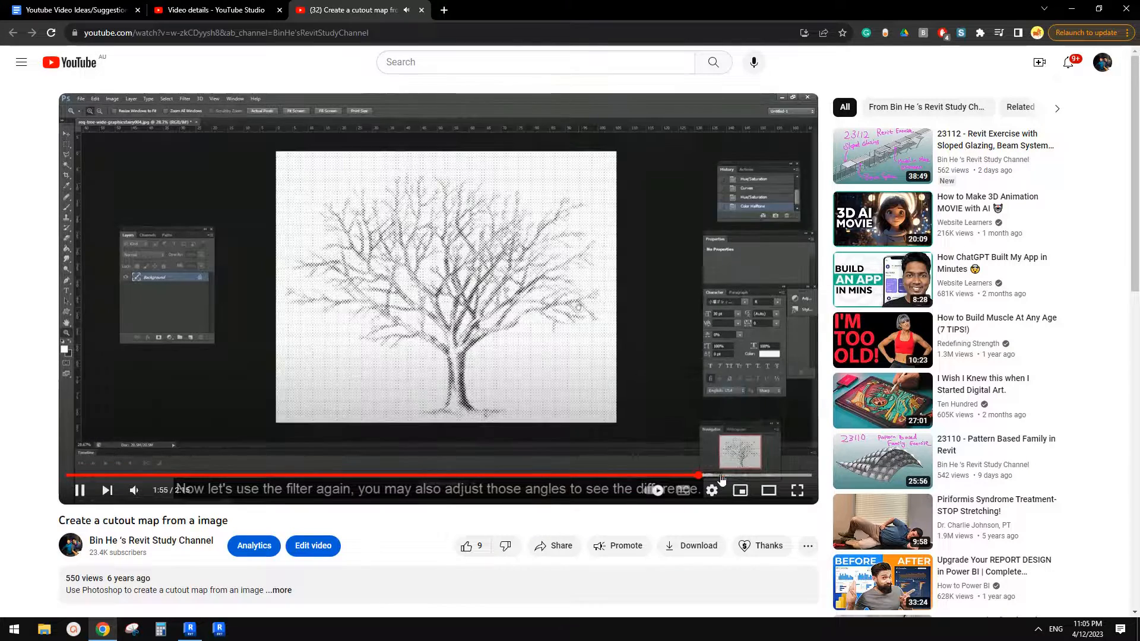
{"action": "left_click", "coordinate": [767, 475]}
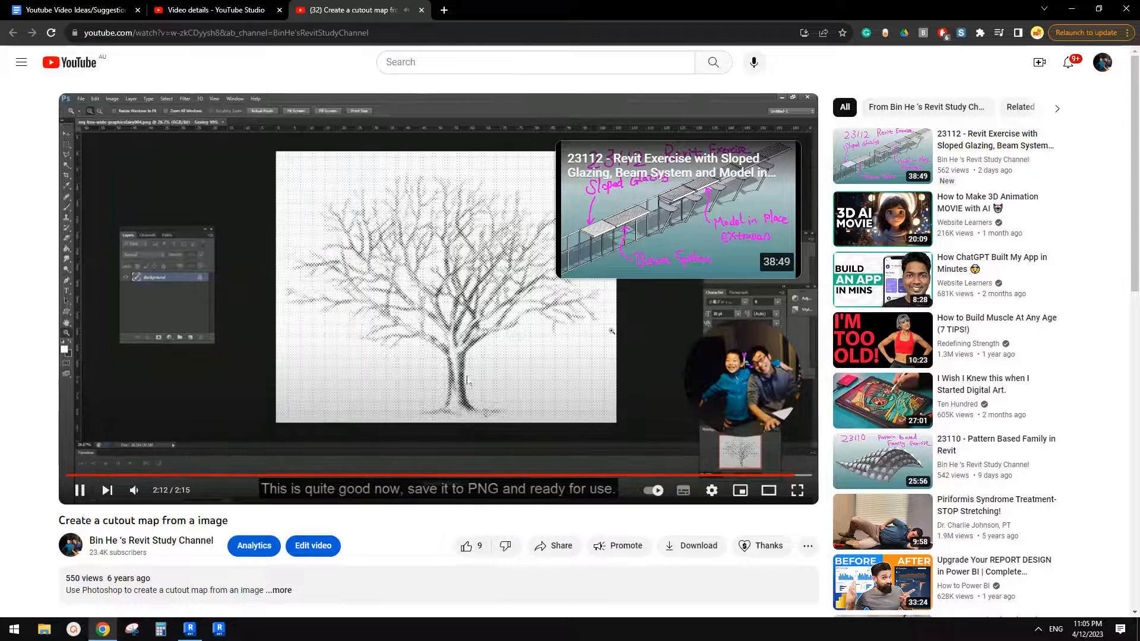
Step: Search the channel in YouTube Studio for "cutout" and open the watch page of the video "Cutout in Revit"
{"action": "left_click", "coordinate": [230, 10]}
{"action": "left_click", "coordinate": [473, 98]}
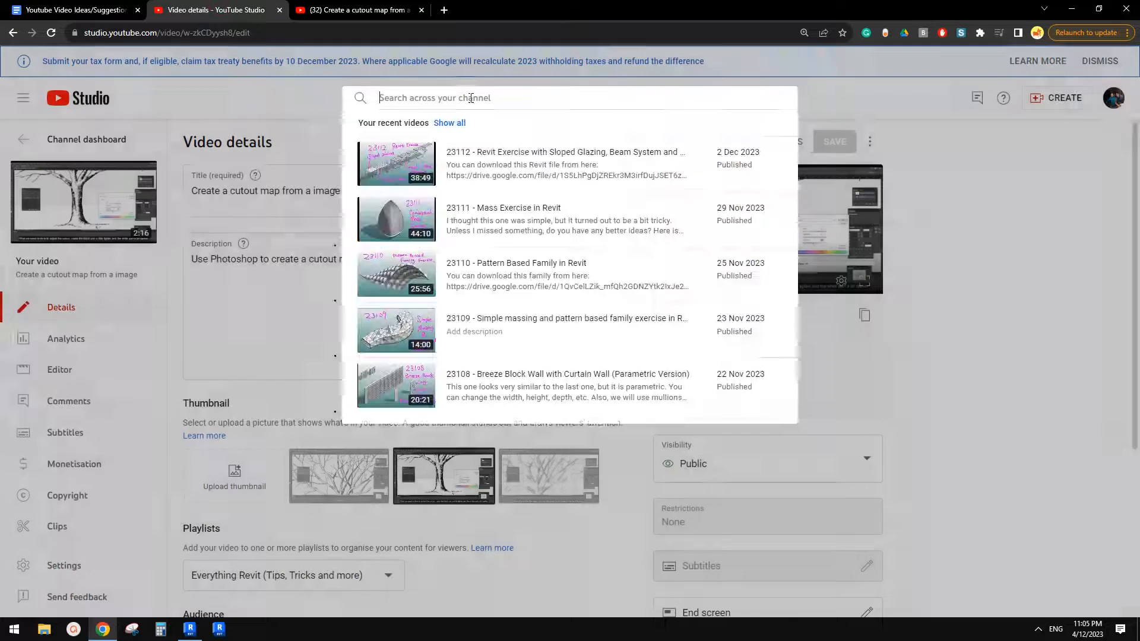
{"action": "type", "text": "cutout"}
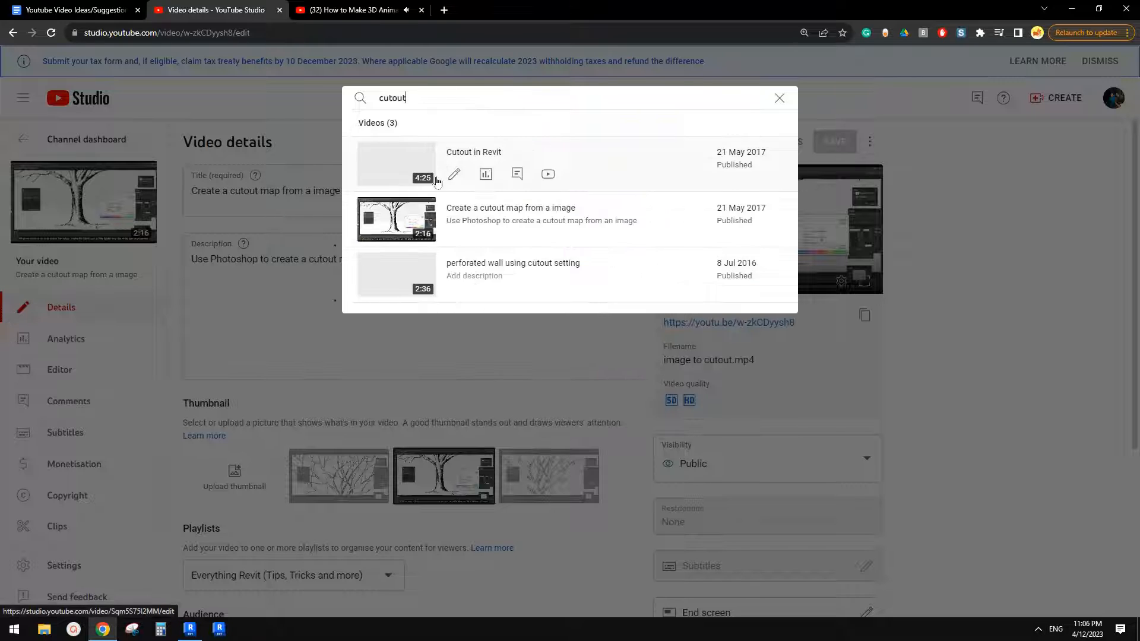
{"action": "left_click", "coordinate": [429, 182]}
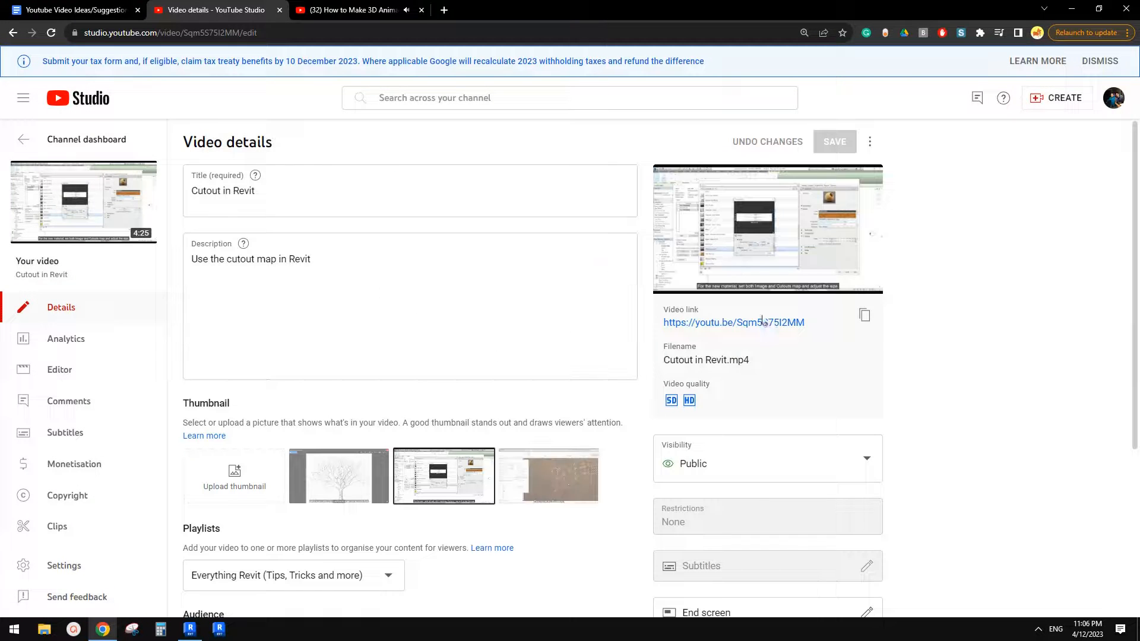
{"action": "left_click", "coordinate": [764, 322]}
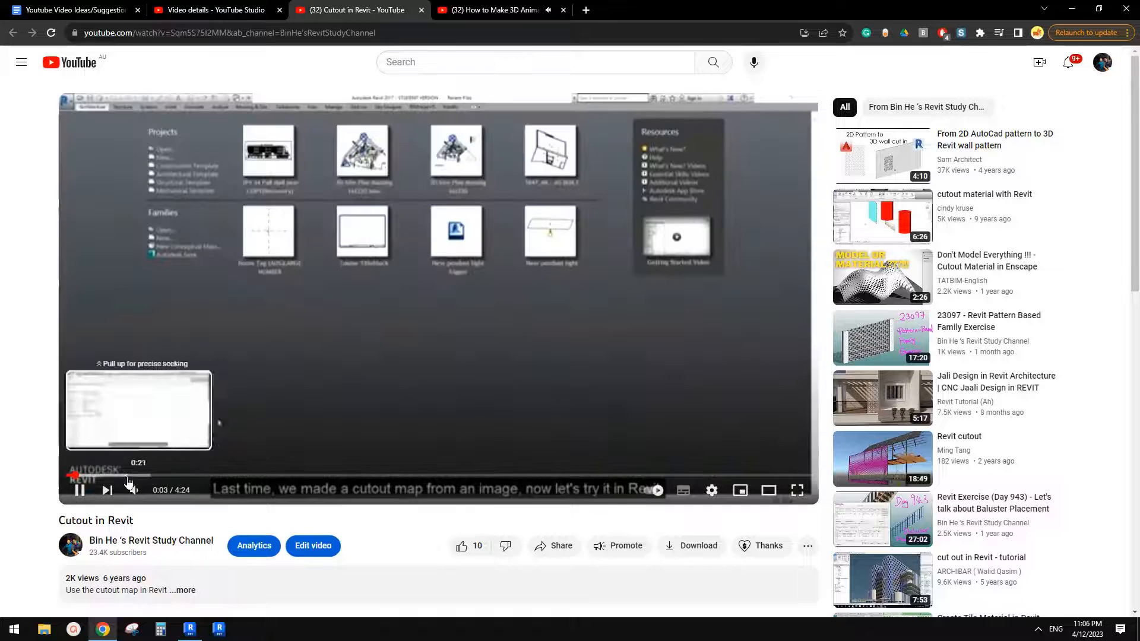
Step: Skim the first half of "Cutout in Revit", reviewing the new wall type and its material's image and cutouts map
{"action": "left_click", "coordinate": [129, 475]}
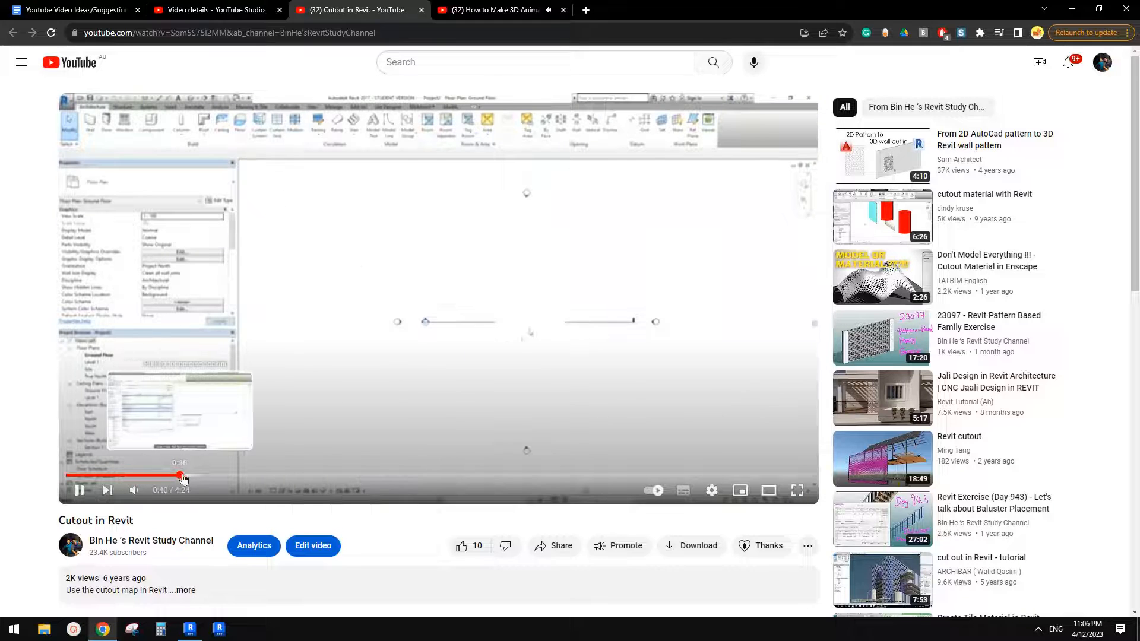
{"action": "left_click", "coordinate": [180, 476]}
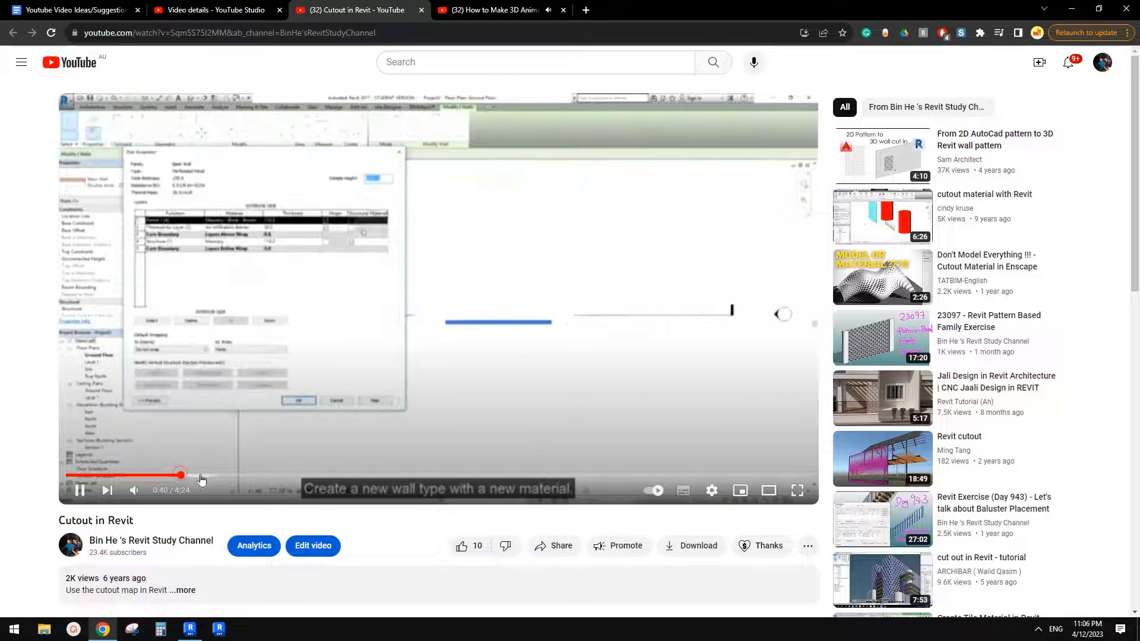
{"action": "left_click", "coordinate": [253, 476]}
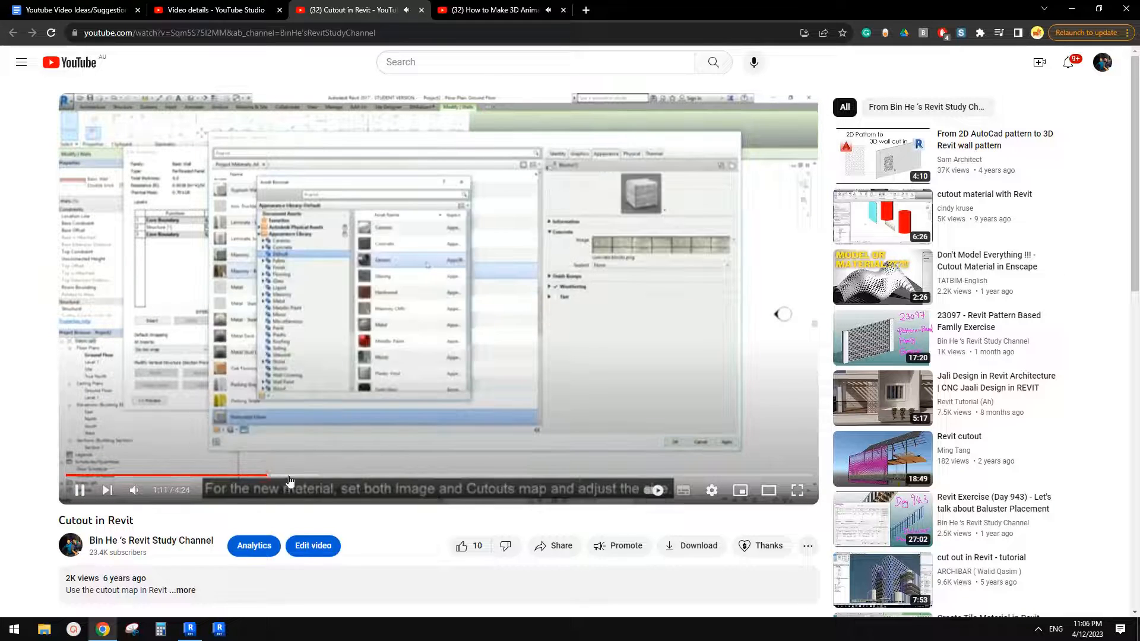
{"action": "left_click", "coordinate": [300, 476]}
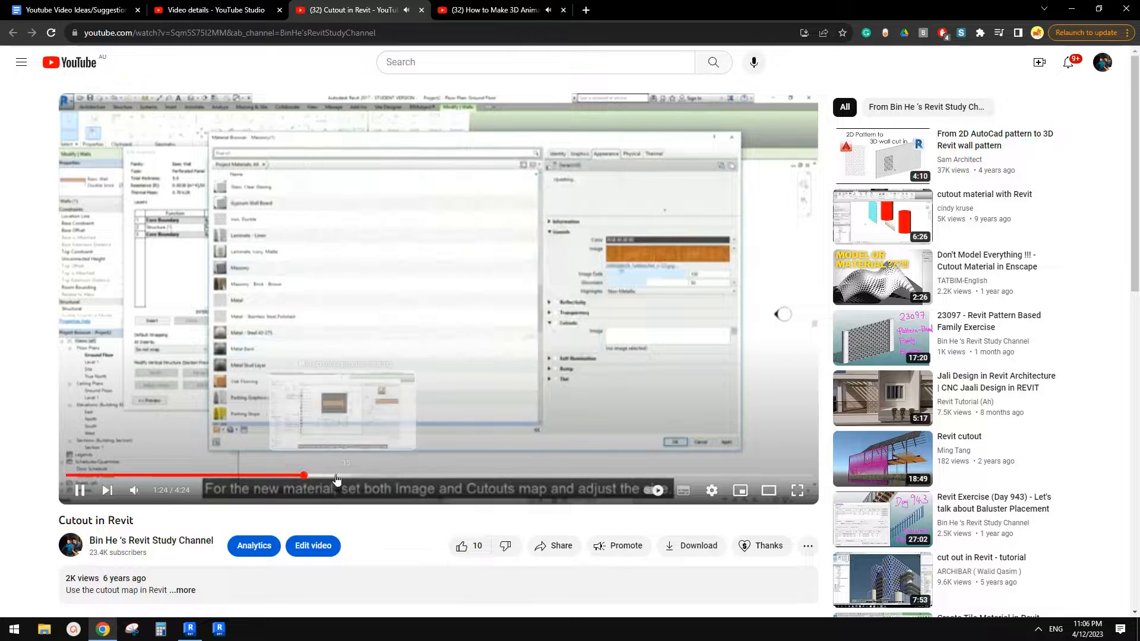
{"action": "left_click", "coordinate": [336, 476]}
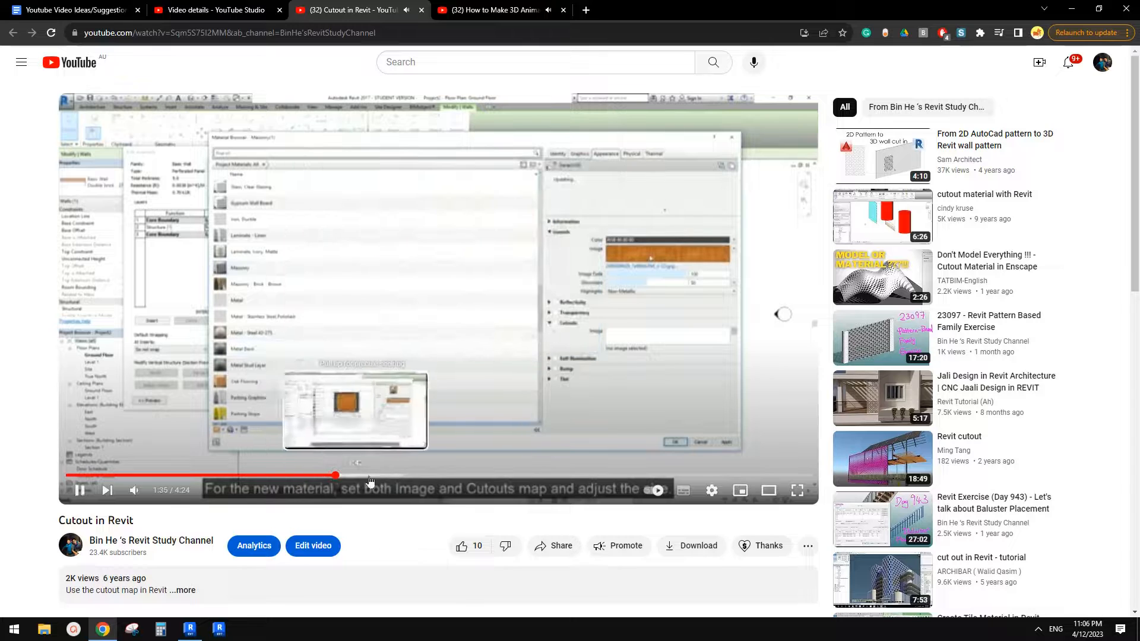
{"action": "left_click", "coordinate": [378, 475]}
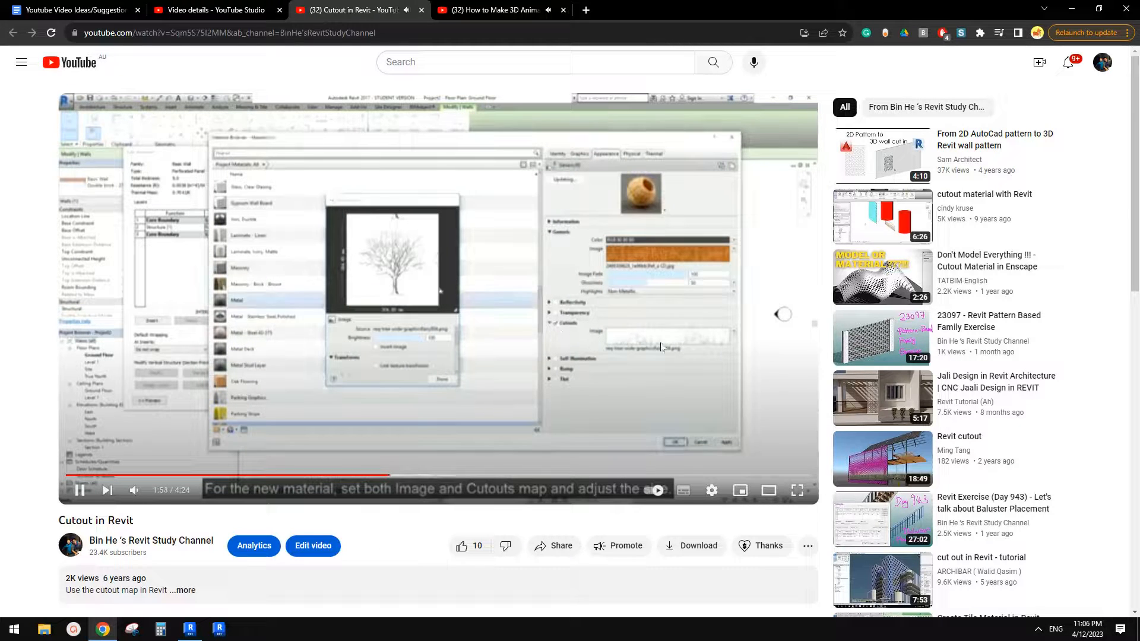
{"action": "left_click", "coordinate": [436, 475]}
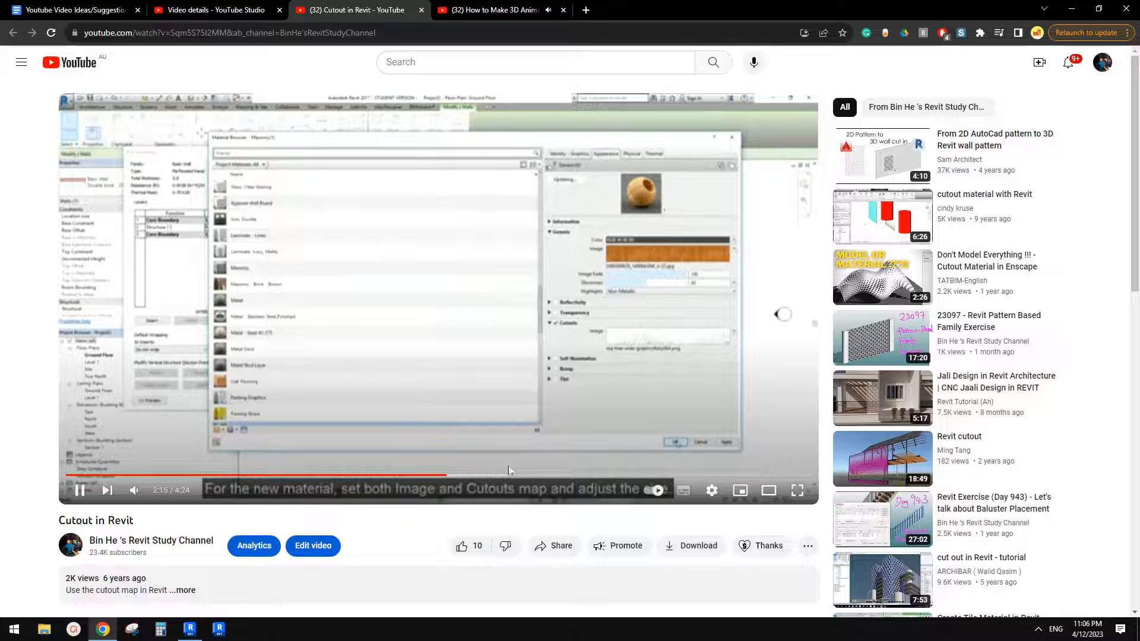
Step: Skim the second half of the Revit cutout video, reviewing the camera views and rendering settings for the tree panel wall
{"action": "left_click", "coordinate": [472, 475]}
{"action": "left_click", "coordinate": [489, 476]}
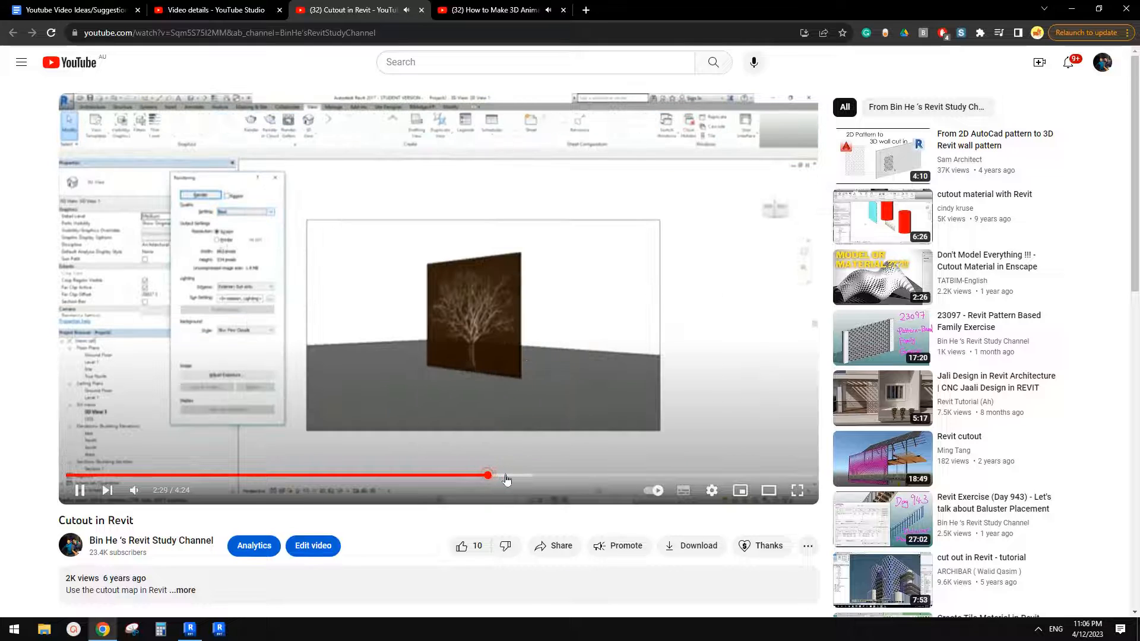
{"action": "left_click", "coordinate": [509, 475]}
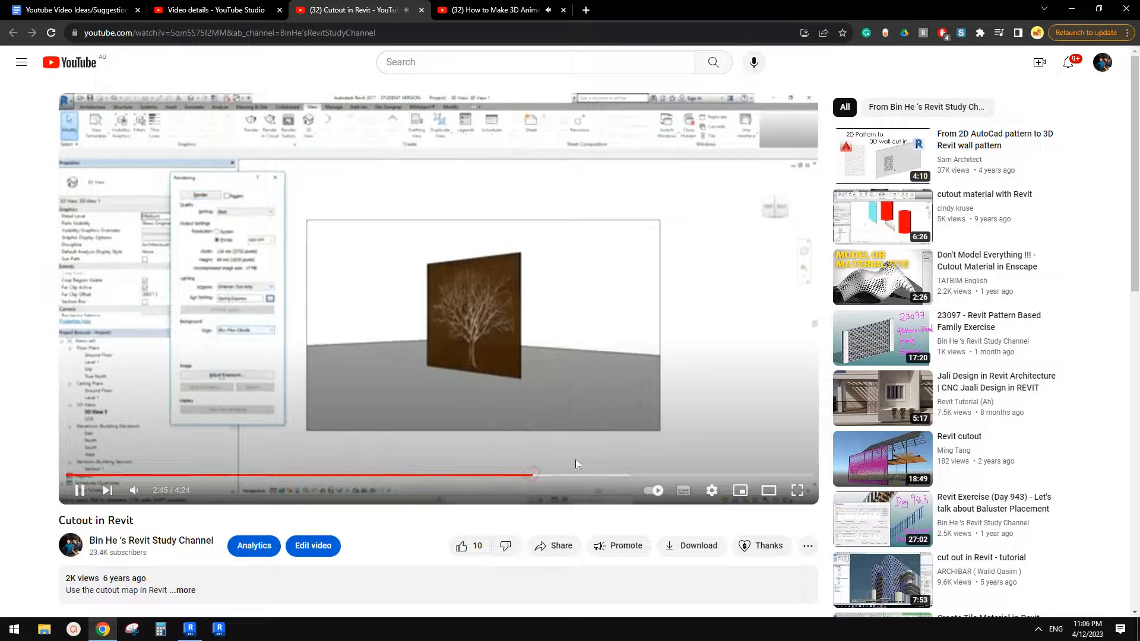
{"action": "left_click", "coordinate": [553, 475]}
{"action": "left_click", "coordinate": [589, 475]}
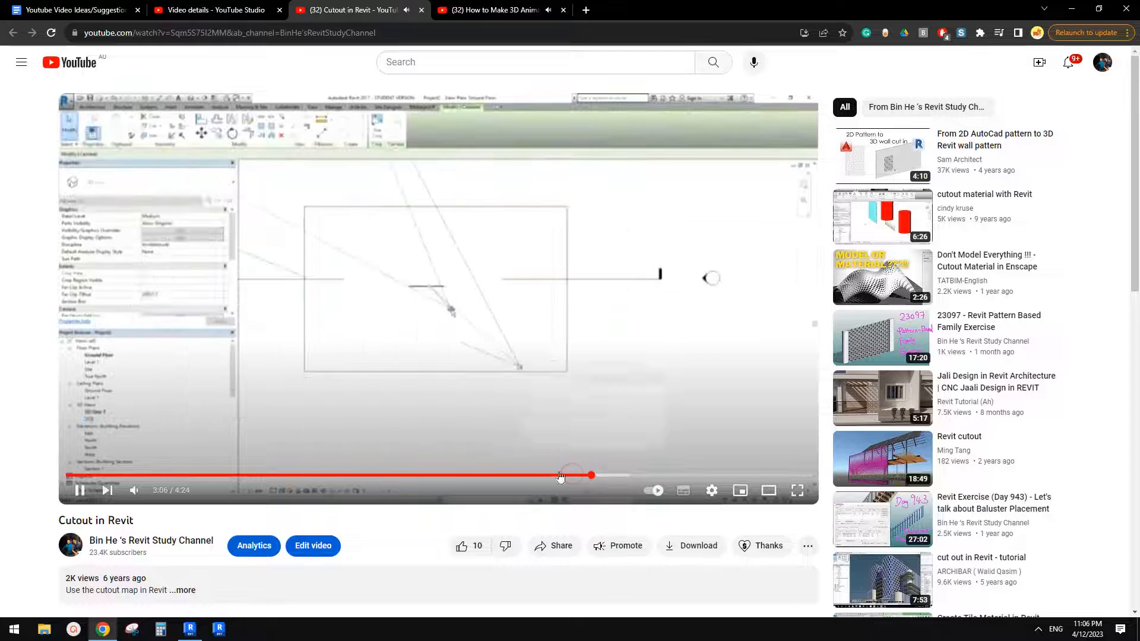
{"action": "left_click", "coordinate": [644, 476]}
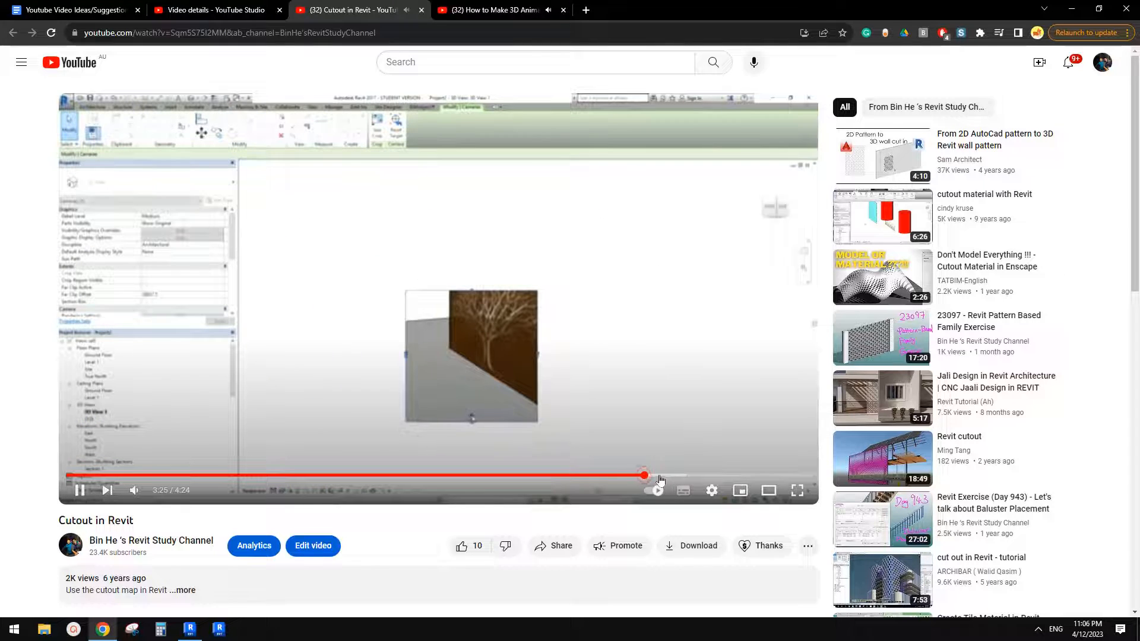
{"action": "left_click", "coordinate": [672, 475]}
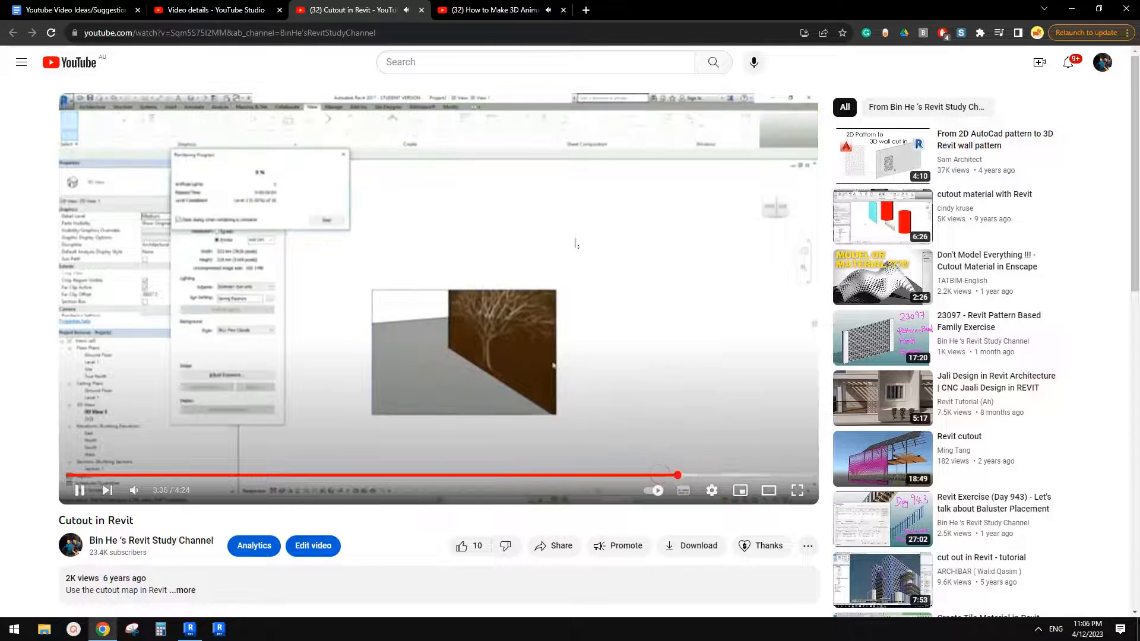
Step: Return to the "Youtube Video Ideas/Suggestion" document and read the red reply below the facade picture
{"action": "left_click", "coordinate": [228, 13]}
{"action": "left_click", "coordinate": [74, 10]}
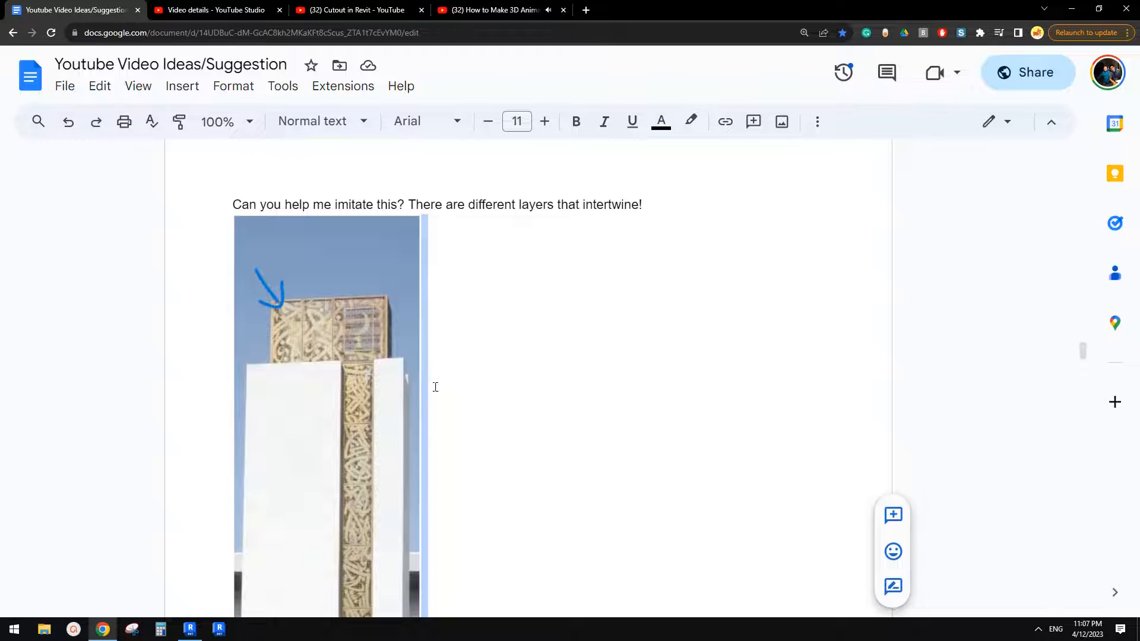
{"action": "scroll", "coordinate": [438, 386], "scroll_direction": "down", "scroll_amount": 5}
{"action": "scroll", "coordinate": [390, 384], "scroll_direction": "down", "scroll_amount": 3}
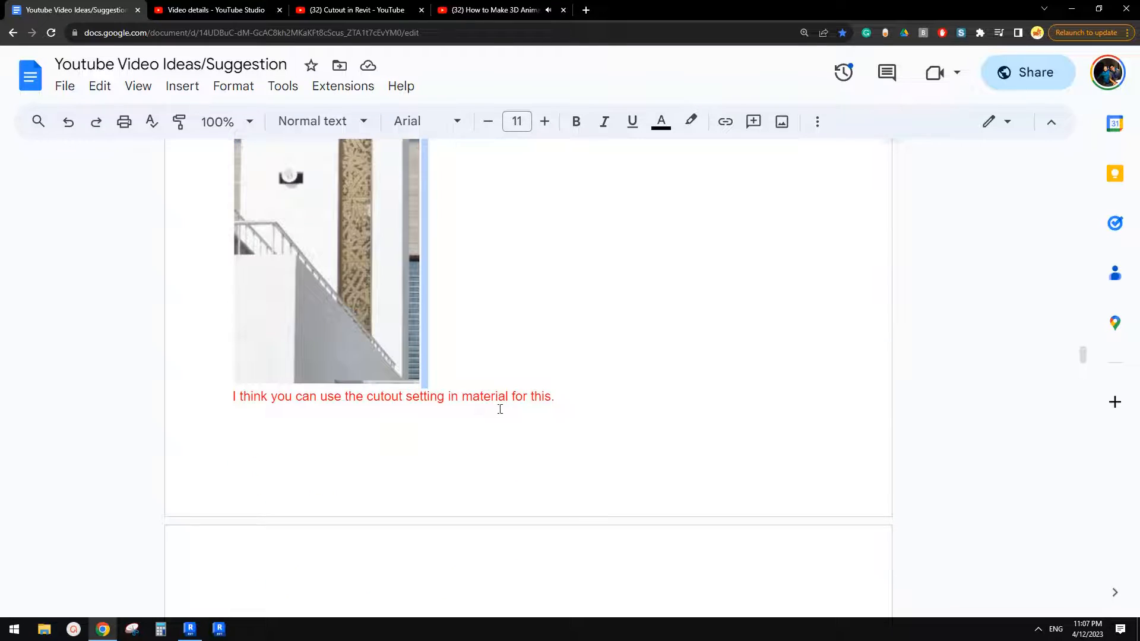
Step: Read the request about drawing FGL & NGL with a toposurface cross-section, its red reply and the attached elevations
{"action": "scroll", "coordinate": [500, 409], "scroll_direction": "down", "scroll_amount": 10}
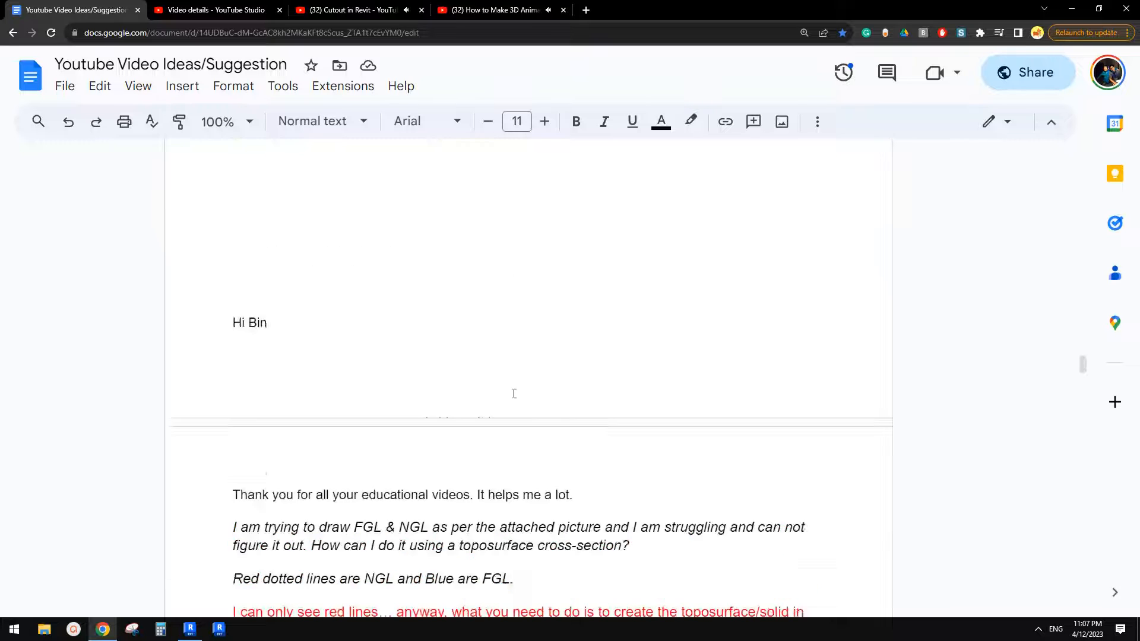
{"action": "scroll", "coordinate": [514, 394], "scroll_direction": "down", "scroll_amount": 2}
{"action": "scroll", "coordinate": [495, 391], "scroll_direction": "up", "scroll_amount": 3}
{"action": "scroll", "coordinate": [490, 391], "scroll_direction": "down", "scroll_amount": 5}
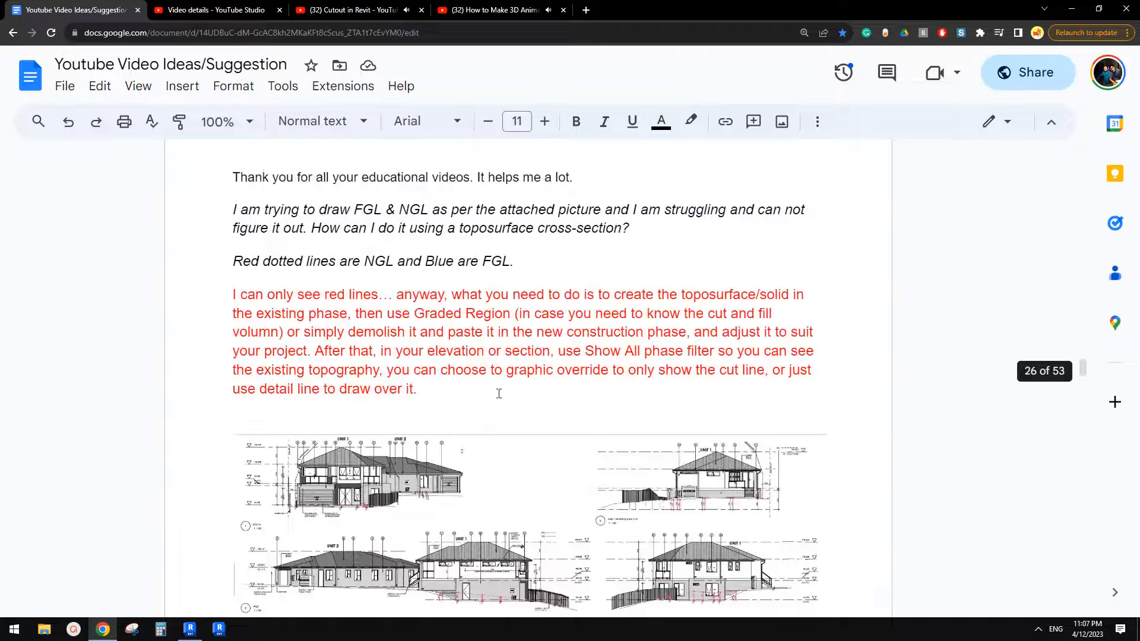
{"action": "scroll", "coordinate": [499, 394], "scroll_direction": "down", "scroll_amount": 4}
{"action": "scroll", "coordinate": [517, 394], "scroll_direction": "up", "scroll_amount": 4}
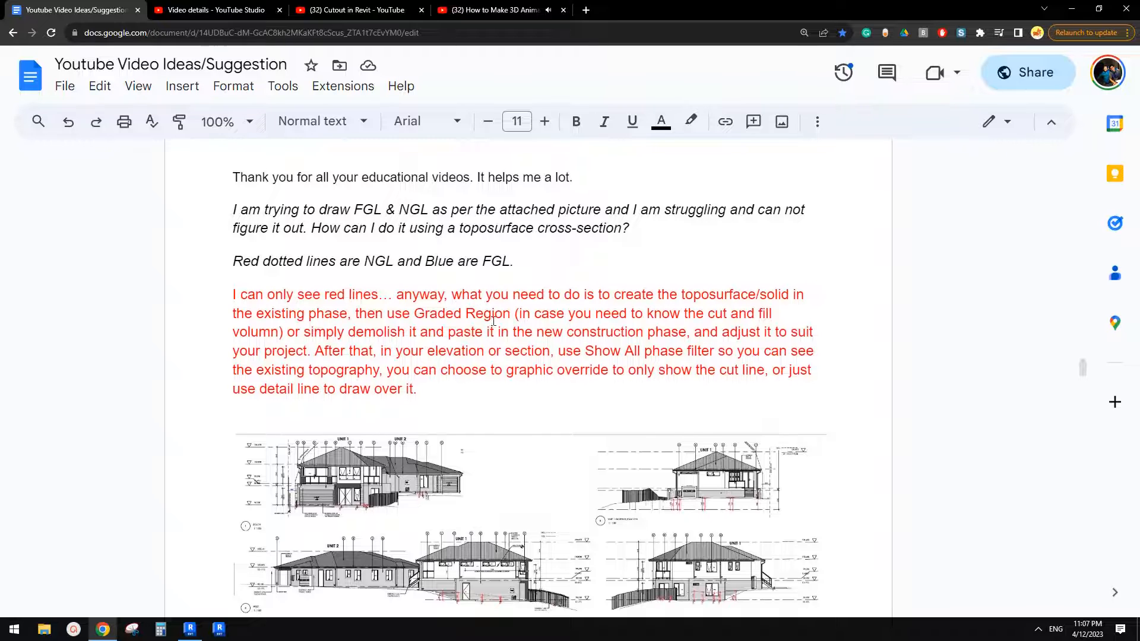
{"action": "scroll", "coordinate": [510, 336], "scroll_direction": "down", "scroll_amount": 2}
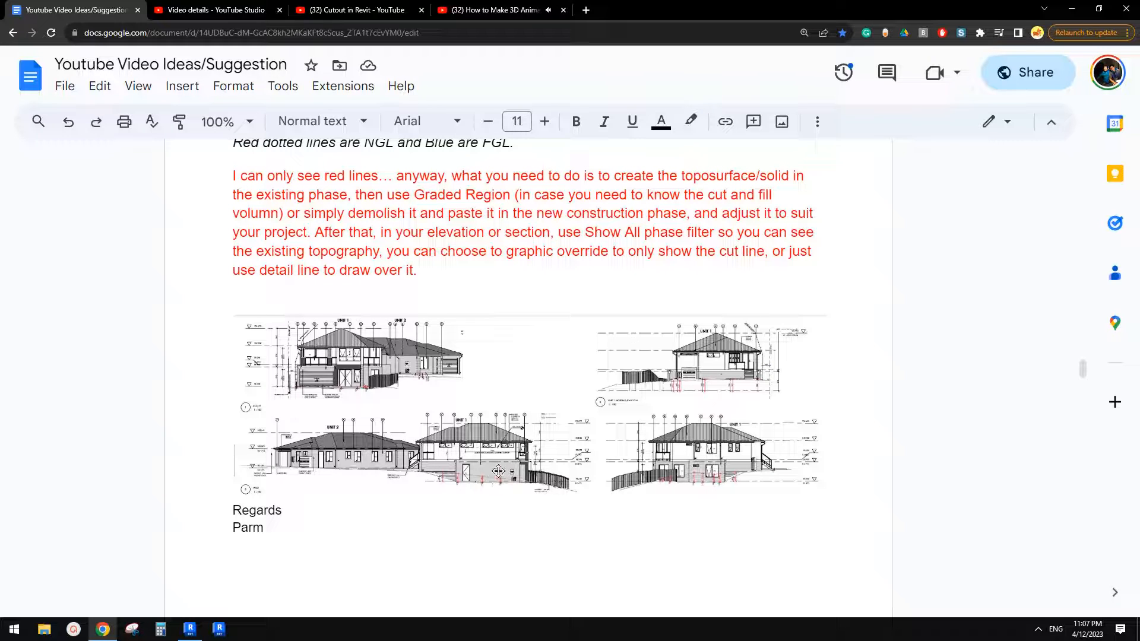
{"action": "scroll", "coordinate": [494, 465], "scroll_direction": "down", "scroll_amount": 1}
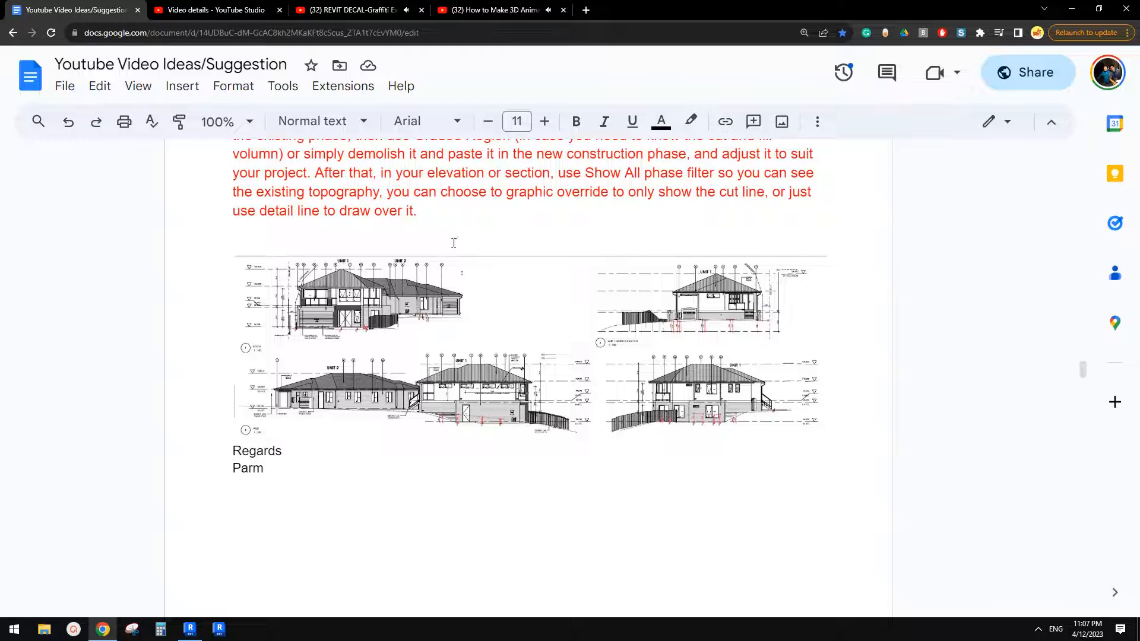
{"action": "scroll", "coordinate": [495, 310], "scroll_direction": "up", "scroll_amount": 1}
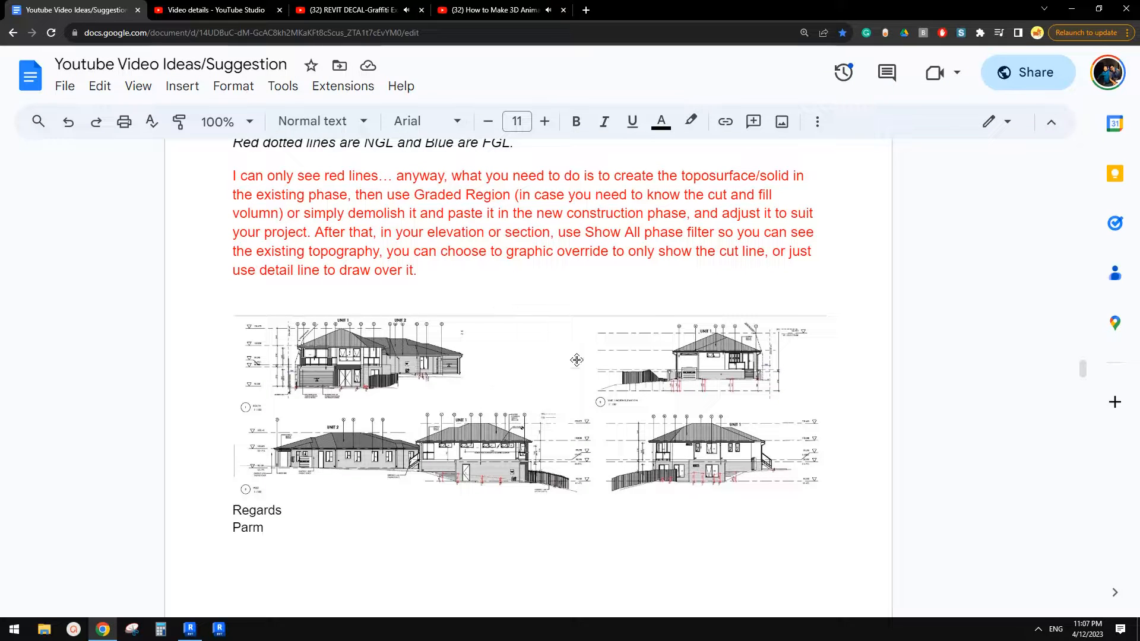
Step: Switch to Revit and create a new project from the Architectural Template
{"action": "left_click", "coordinate": [190, 628]}
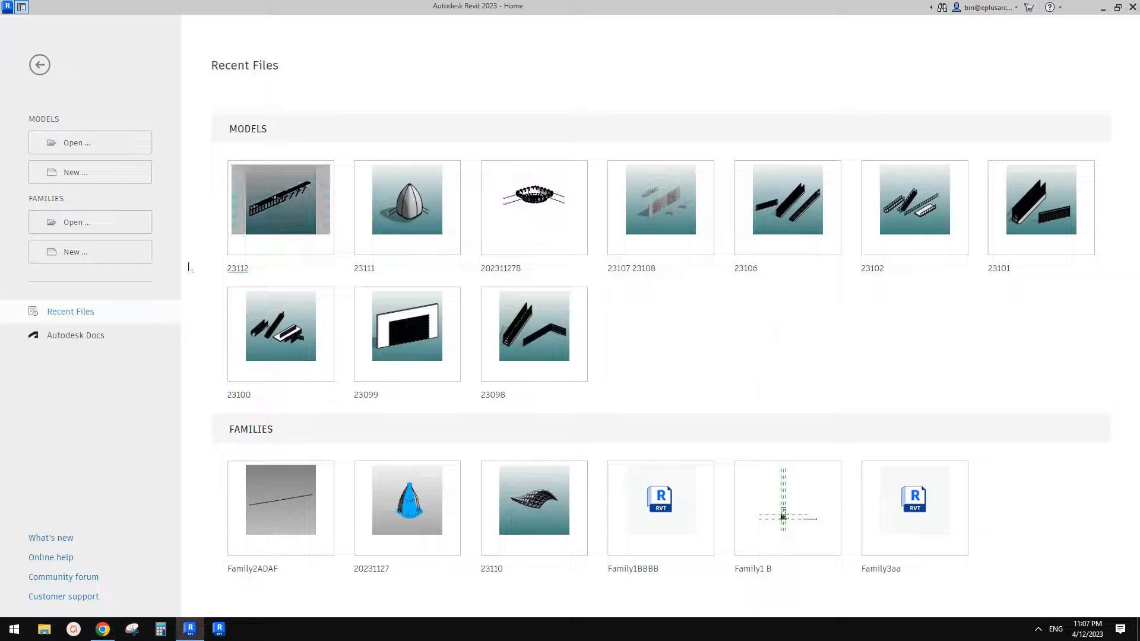
{"action": "left_click", "coordinate": [114, 178]}
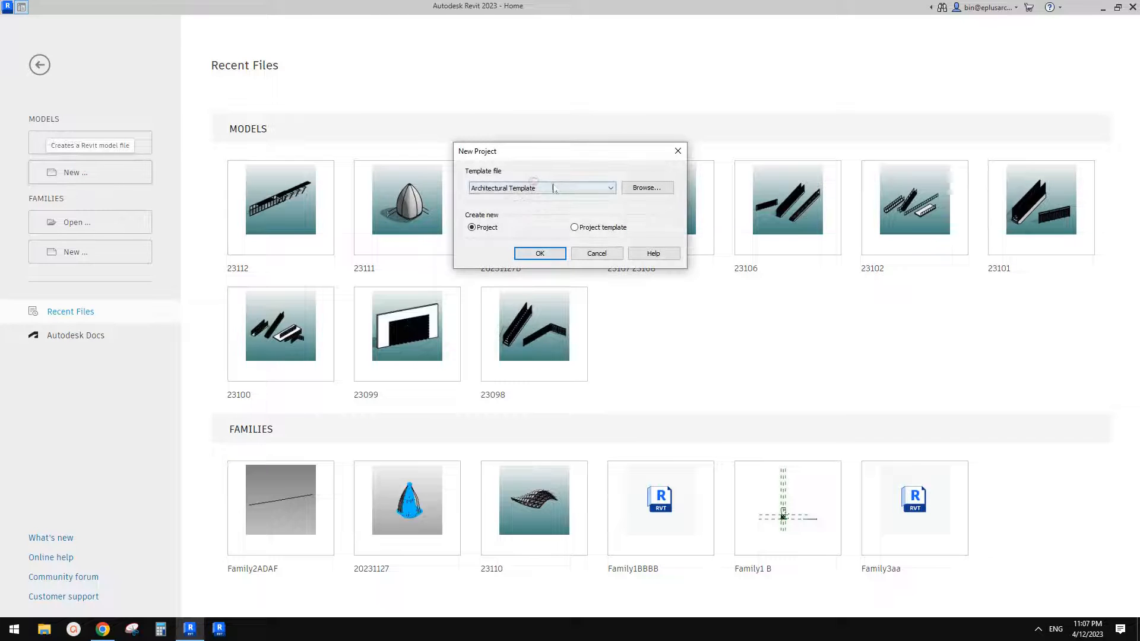
{"action": "left_click", "coordinate": [546, 188]}
{"action": "left_click", "coordinate": [542, 253]}
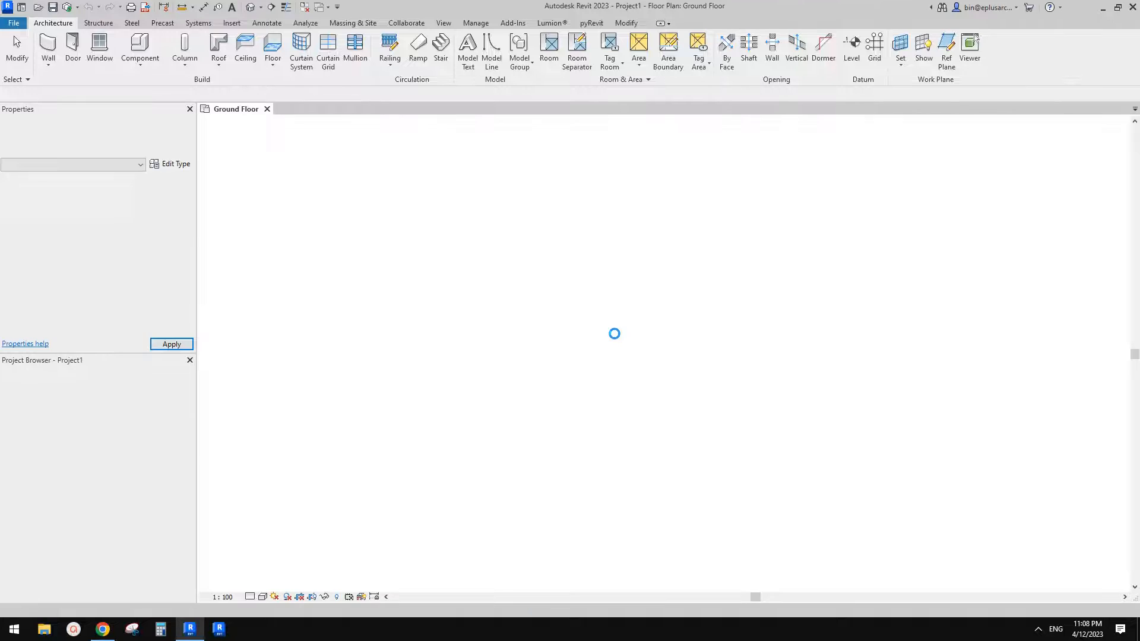
Step: Create a four-point toposurface on the Ground Floor plan, placing the two eastern points at elevation 0.0 and the western two at another elevation
{"action": "middle_click_drag", "start_coordinate": [726, 315], "coordinate": [641, 328]}
{"action": "scroll", "coordinate": [671, 305], "scroll_direction": "up", "scroll_amount": 1}
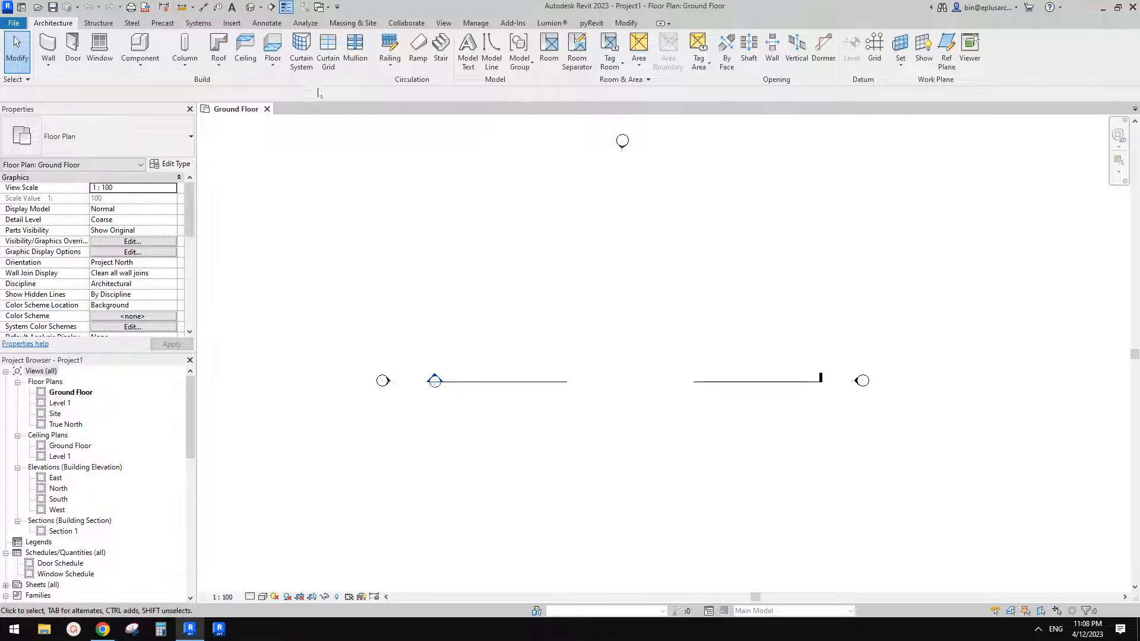
{"action": "left_click", "coordinate": [357, 24]}
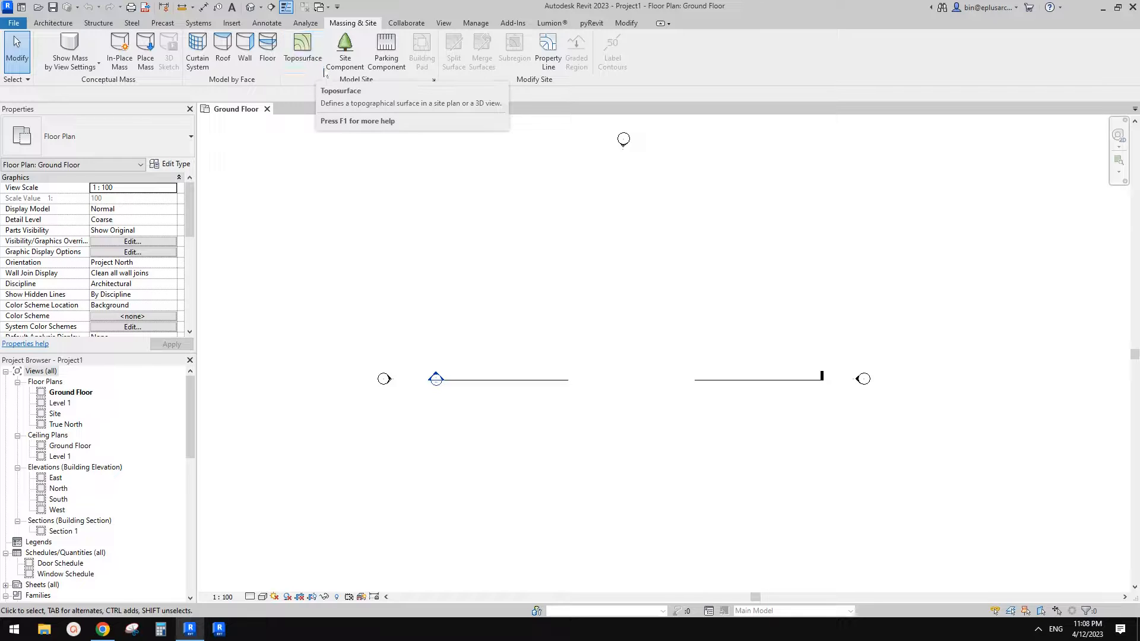
{"action": "left_click", "coordinate": [309, 63]}
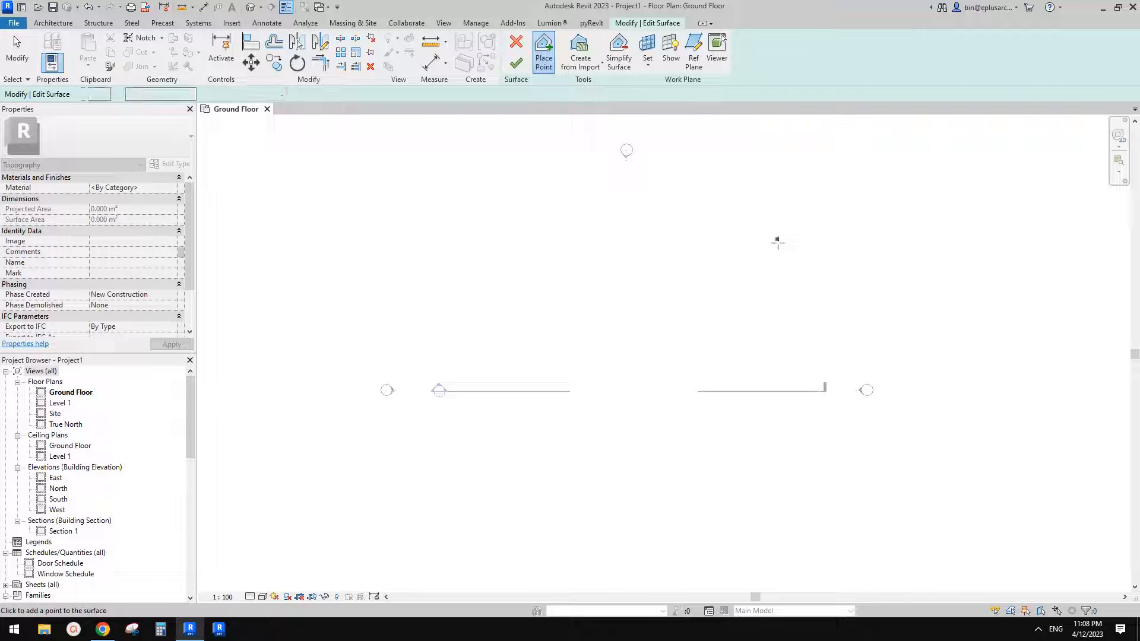
{"action": "left_click", "coordinate": [785, 506]}
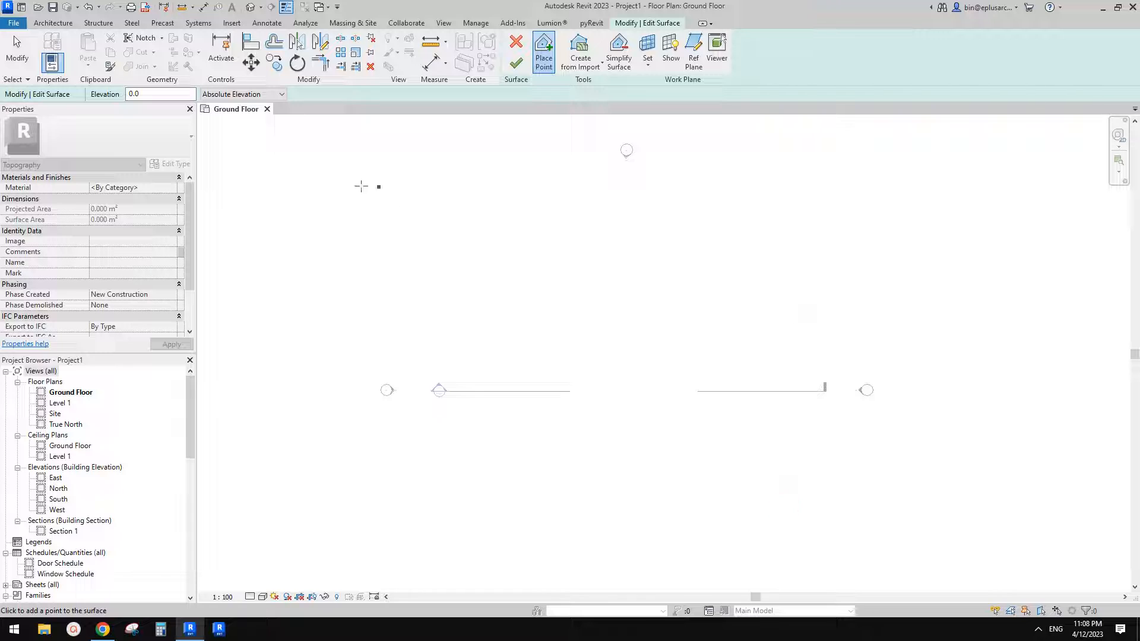
{"action": "left_click", "coordinate": [142, 94]}
{"action": "left_click", "coordinate": [476, 211]}
{"action": "left_click", "coordinate": [457, 530]}
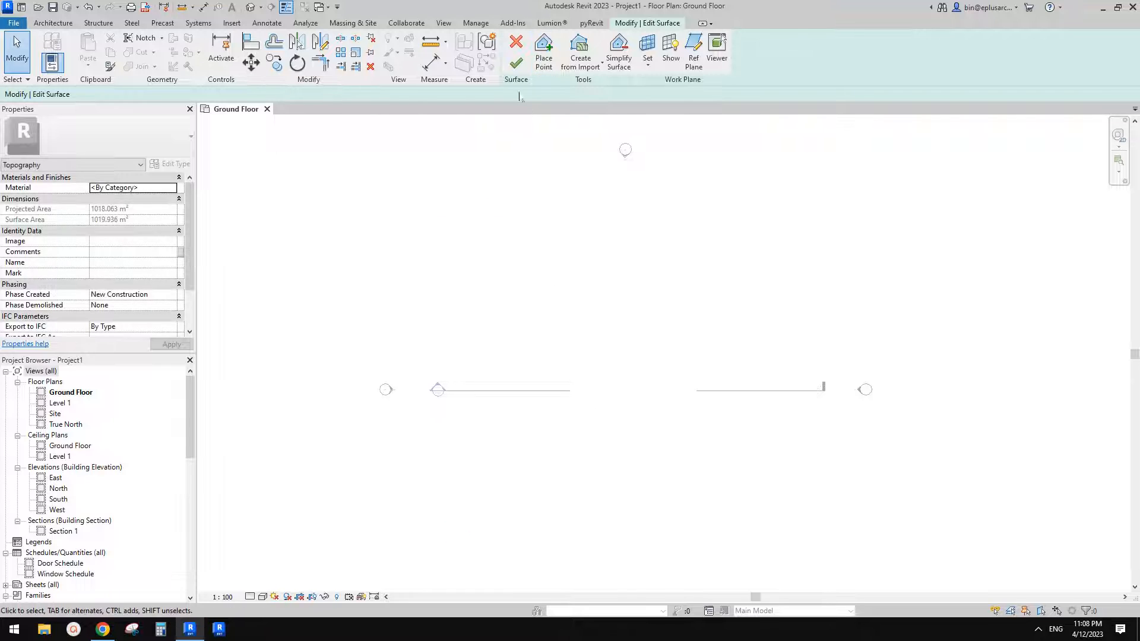
{"action": "left_click", "coordinate": [516, 63]}
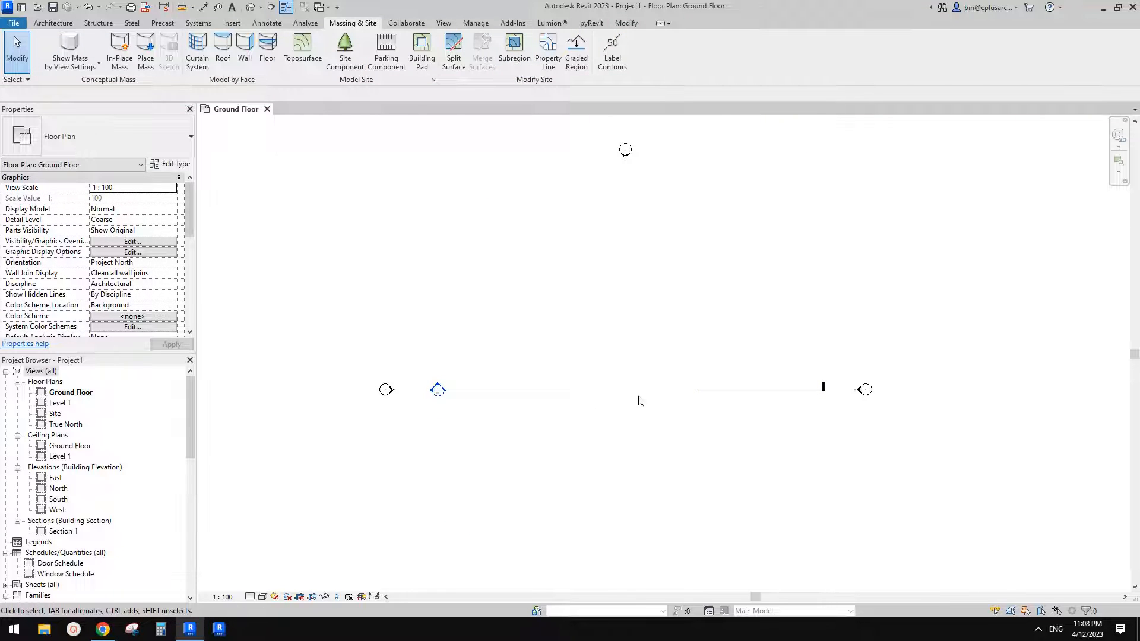
Step: Inspect the new toposurface in the Site floor plan and return to the Ground Floor plan
{"action": "double_click", "coordinate": [59, 414]}
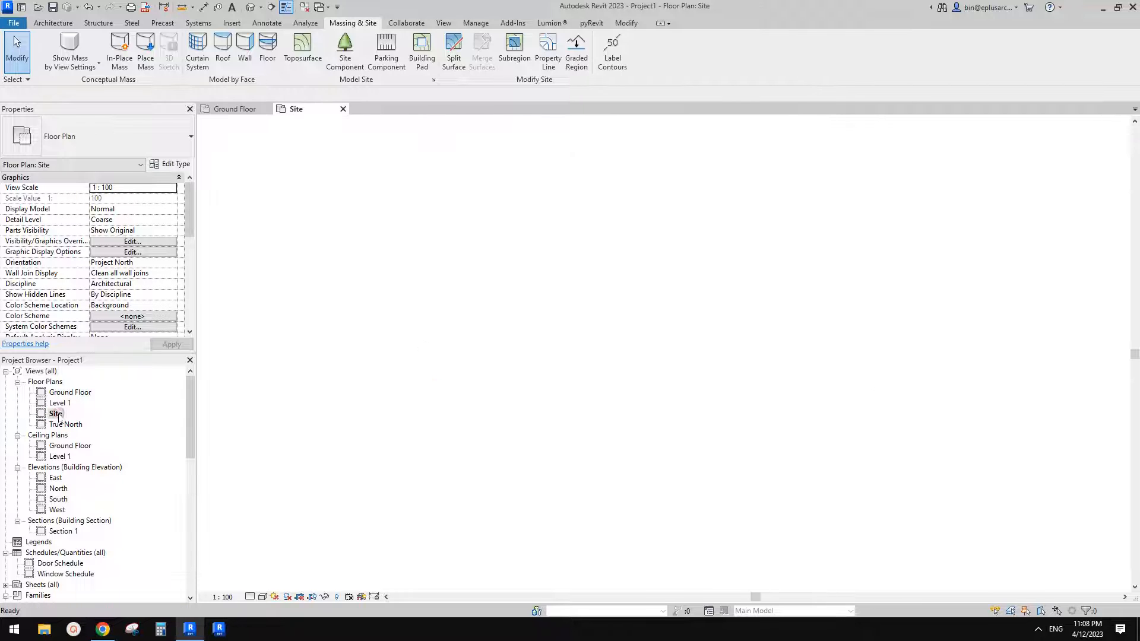
{"action": "left_click", "coordinate": [766, 336]}
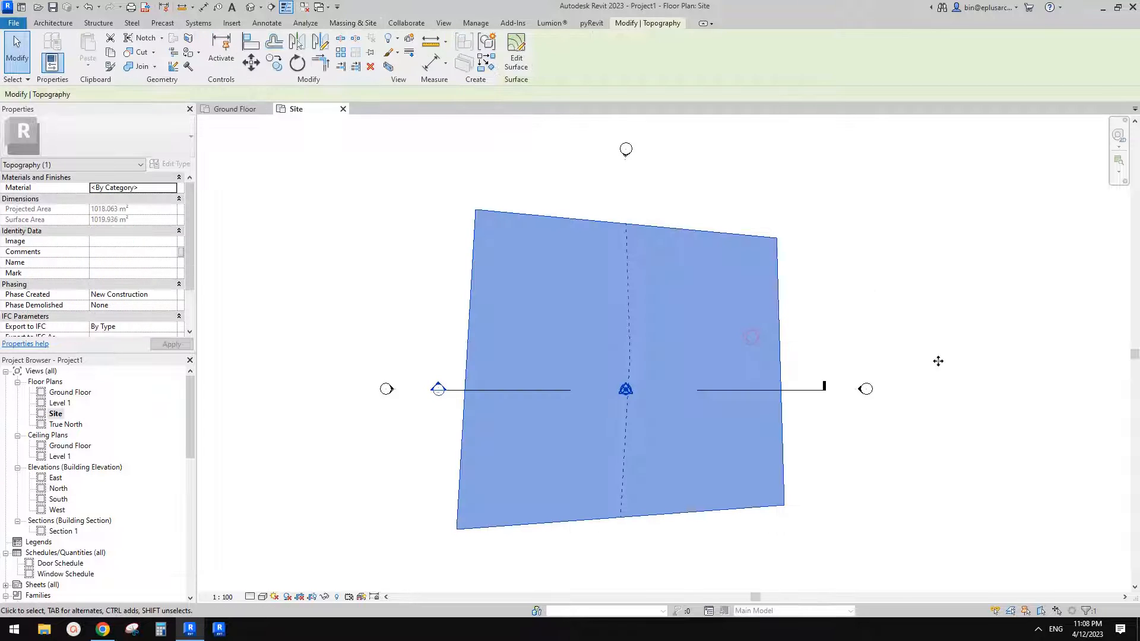
{"action": "double_click", "coordinate": [70, 391]}
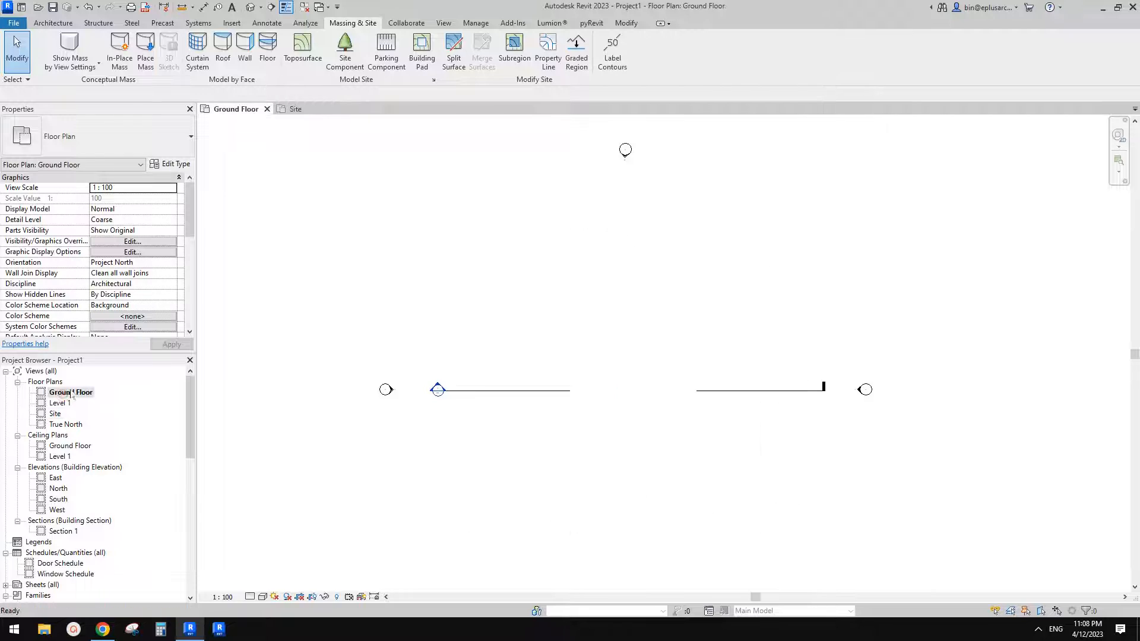
Step: Check whether the Topography category is visible in the Ground Floor plan's visibility overrides, leaving the settings as they are
{"action": "key", "text": "g"}
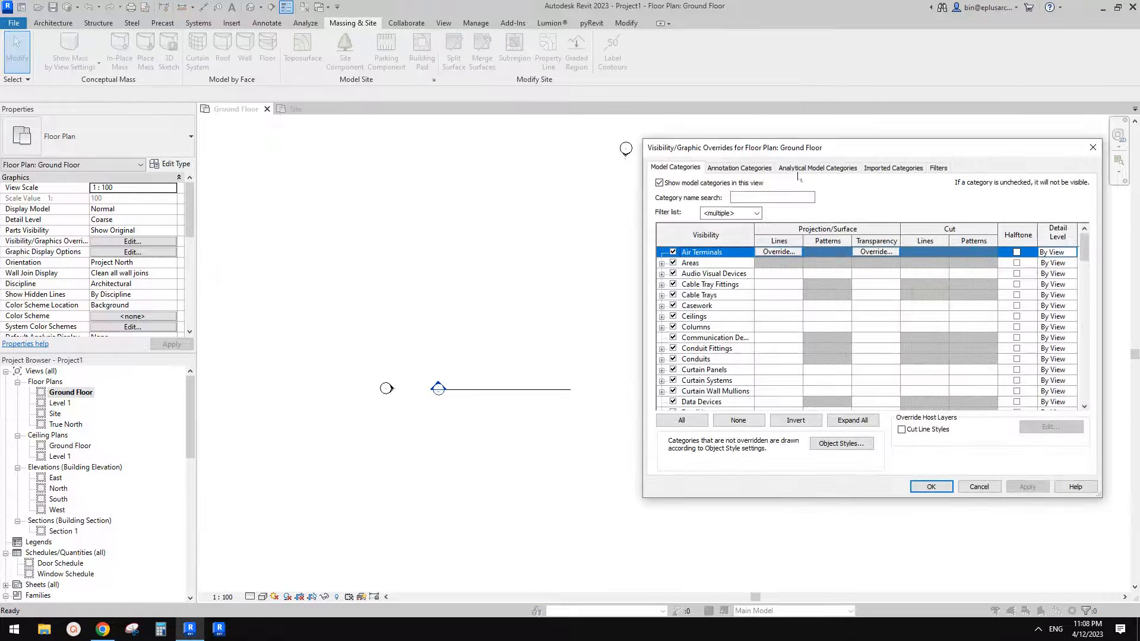
{"action": "left_click_drag", "start_coordinate": [786, 153], "coordinate": [800, 150]}
{"action": "left_click", "coordinate": [583, 351]}
{"action": "key", "text": "s"}
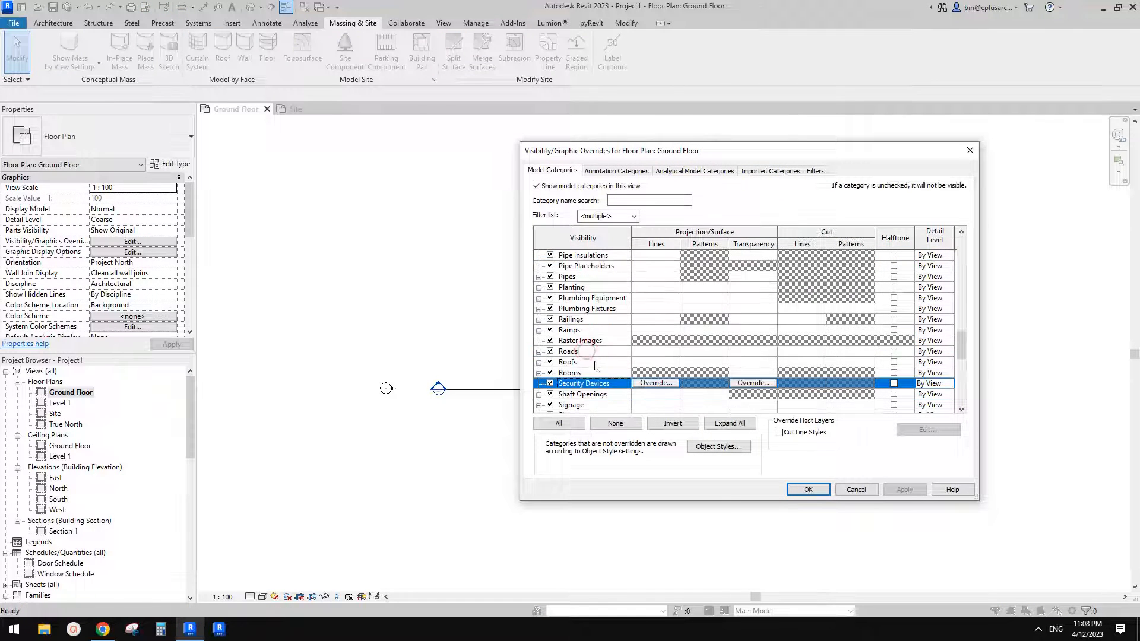
{"action": "left_click", "coordinate": [580, 353]}
{"action": "key", "text": "t"}
{"action": "scroll", "coordinate": [579, 379], "scroll_direction": "down", "scroll_amount": 1}
{"action": "left_click", "coordinate": [579, 395]}
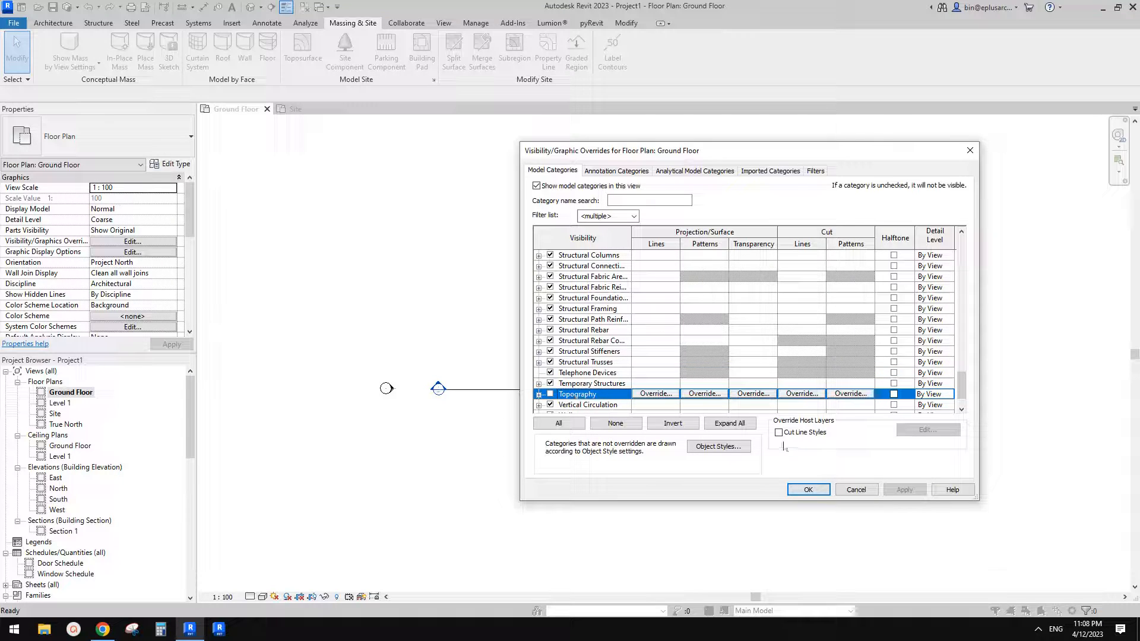
{"action": "left_click", "coordinate": [856, 489]}
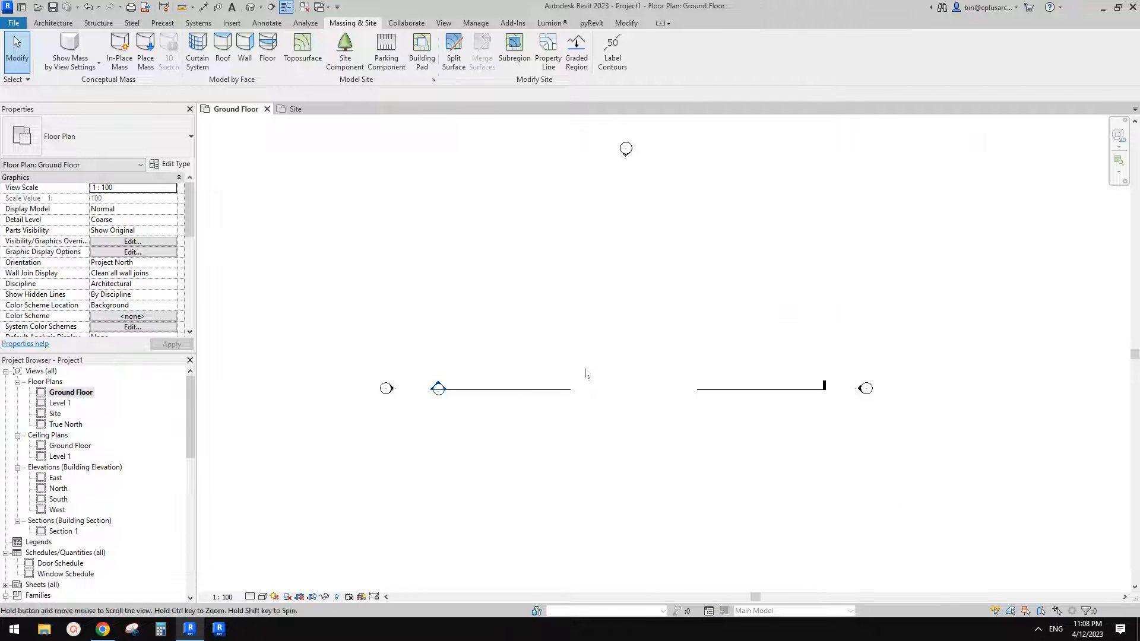
{"action": "middle_click_drag", "start_coordinate": [584, 372], "coordinate": [585, 370]}
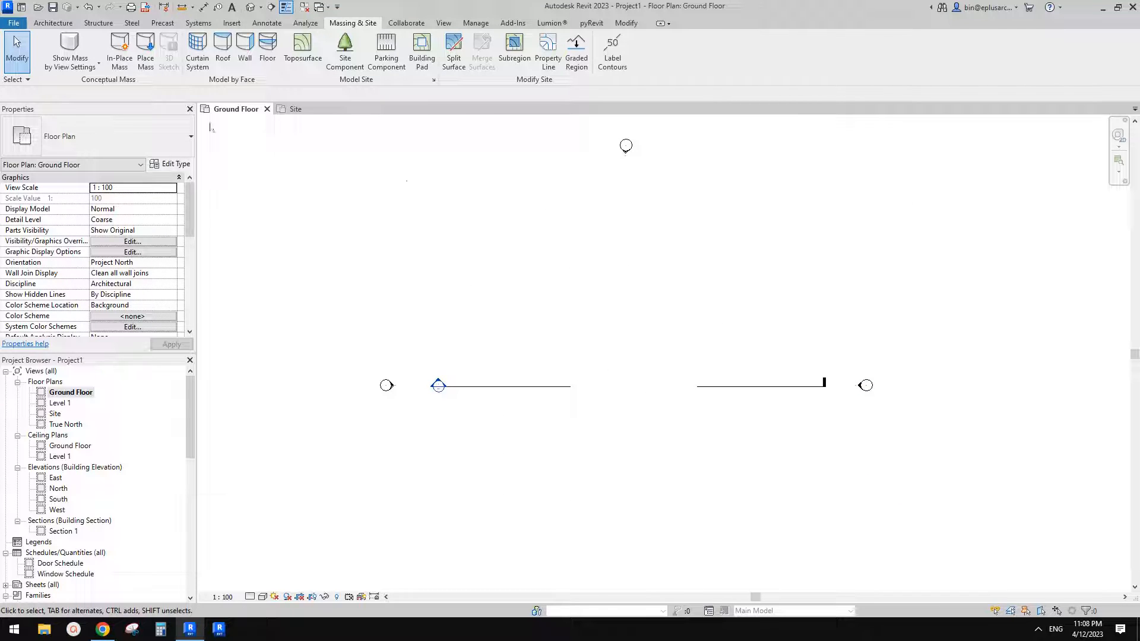
Step: Open the Site floor plan and set the toposurface's Phase Created to Existing
{"action": "double_click", "coordinate": [56, 413]}
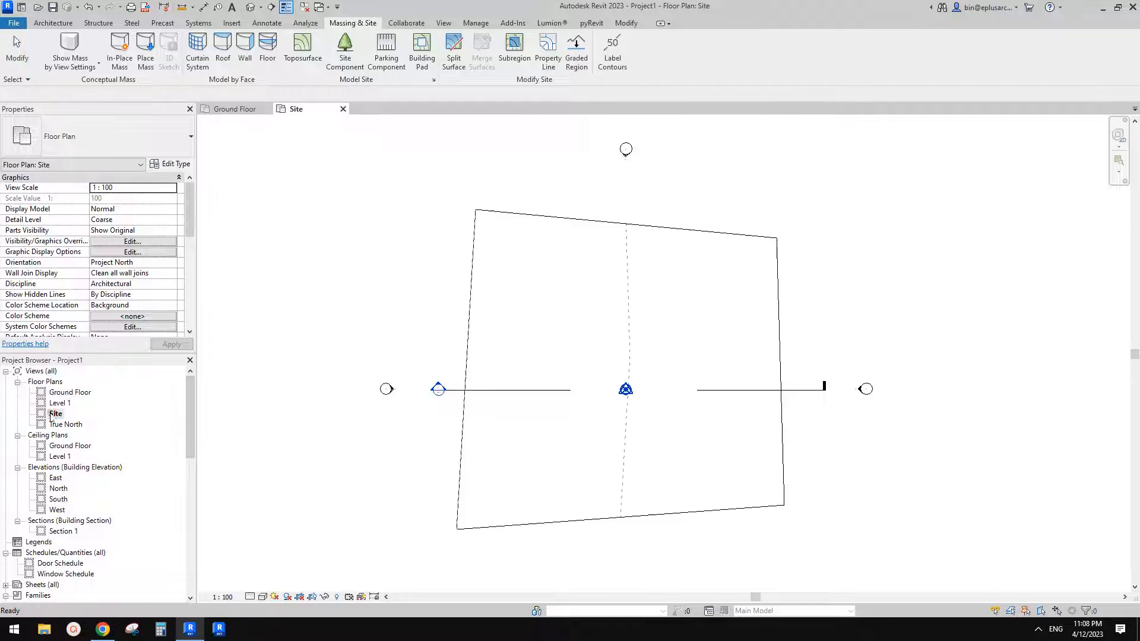
{"action": "left_click", "coordinate": [767, 325]}
{"action": "left_click_drag", "start_coordinate": [696, 265], "coordinate": [698, 311]}
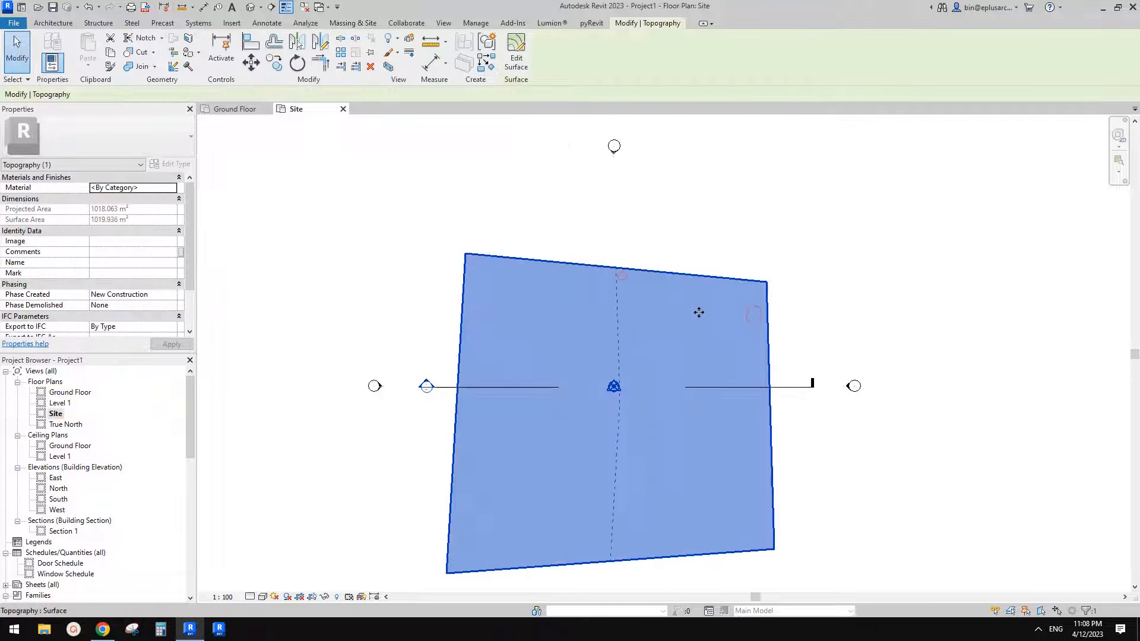
{"action": "left_click", "coordinate": [798, 317]}
{"action": "scroll", "coordinate": [631, 353], "scroll_direction": "up", "scroll_amount": 3}
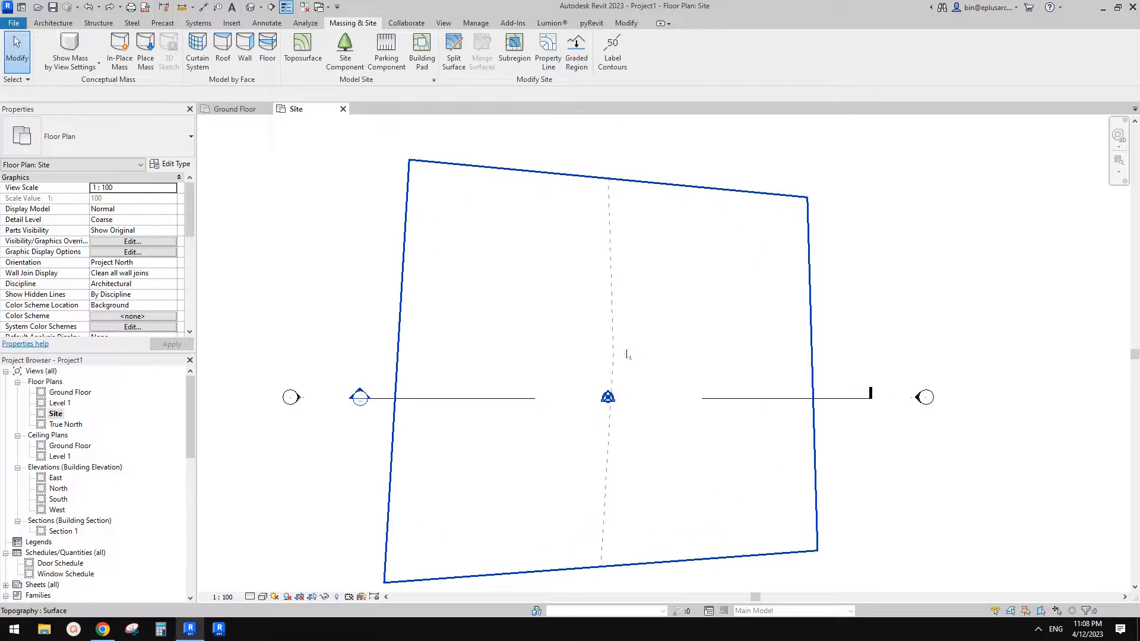
{"action": "left_click", "coordinate": [572, 317]}
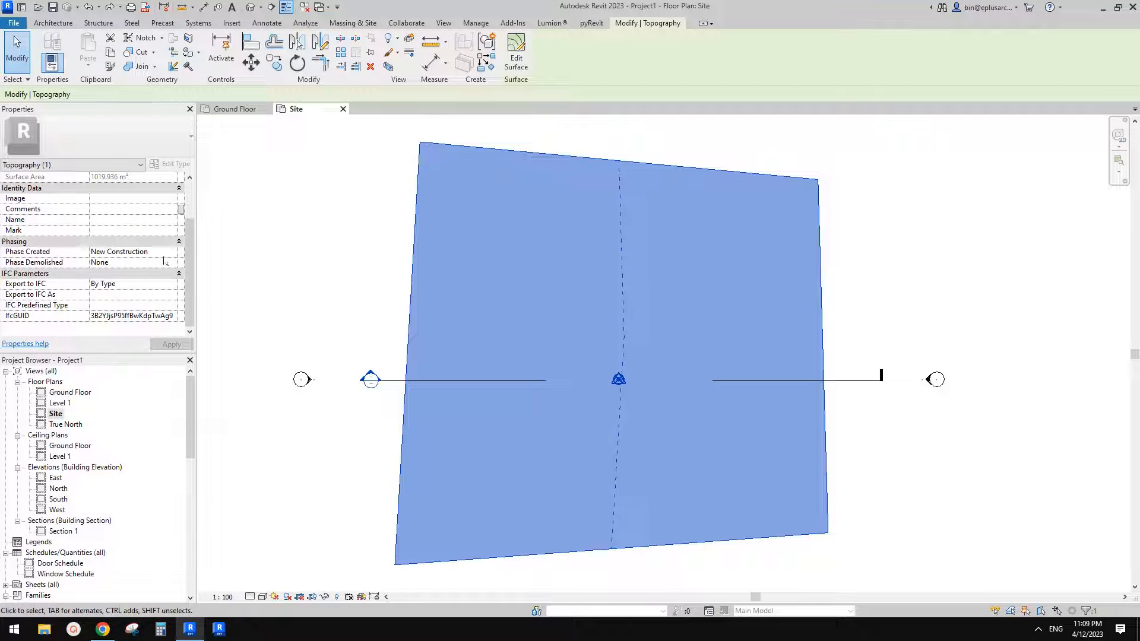
{"action": "left_click", "coordinate": [164, 252]}
{"action": "left_click", "coordinate": [174, 252]}
{"action": "left_click", "coordinate": [107, 262]}
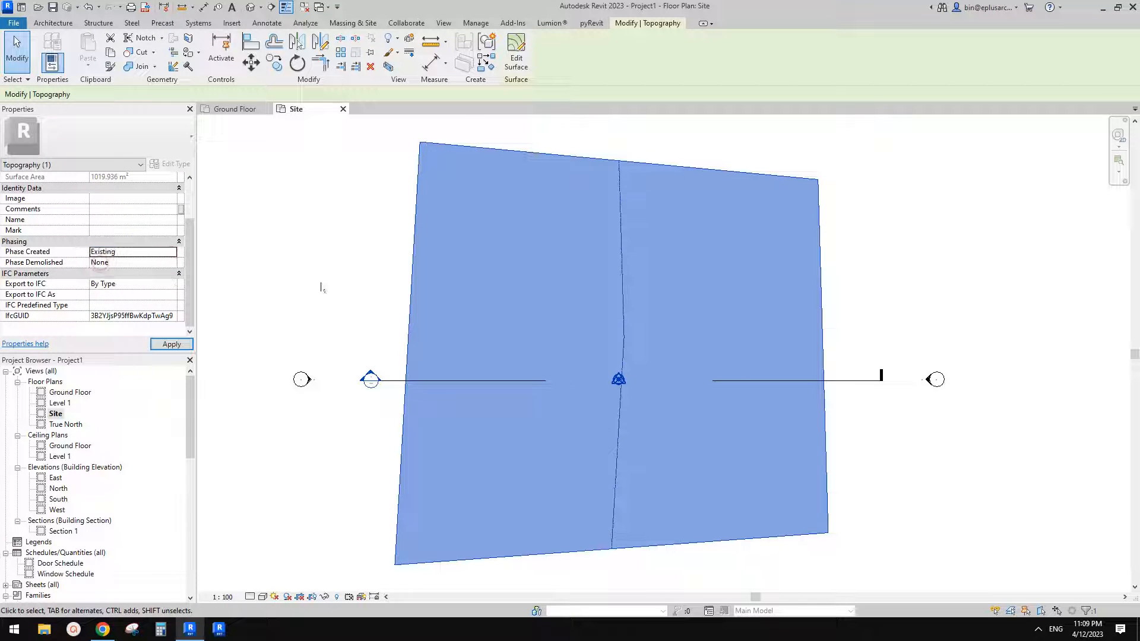
{"action": "left_click", "coordinate": [320, 287]}
Step: Examine the toposurface's phasing properties and the site modelling tools available for it
{"action": "scroll", "coordinate": [617, 291], "scroll_direction": "down", "scroll_amount": 1}
{"action": "left_click", "coordinate": [646, 276]}
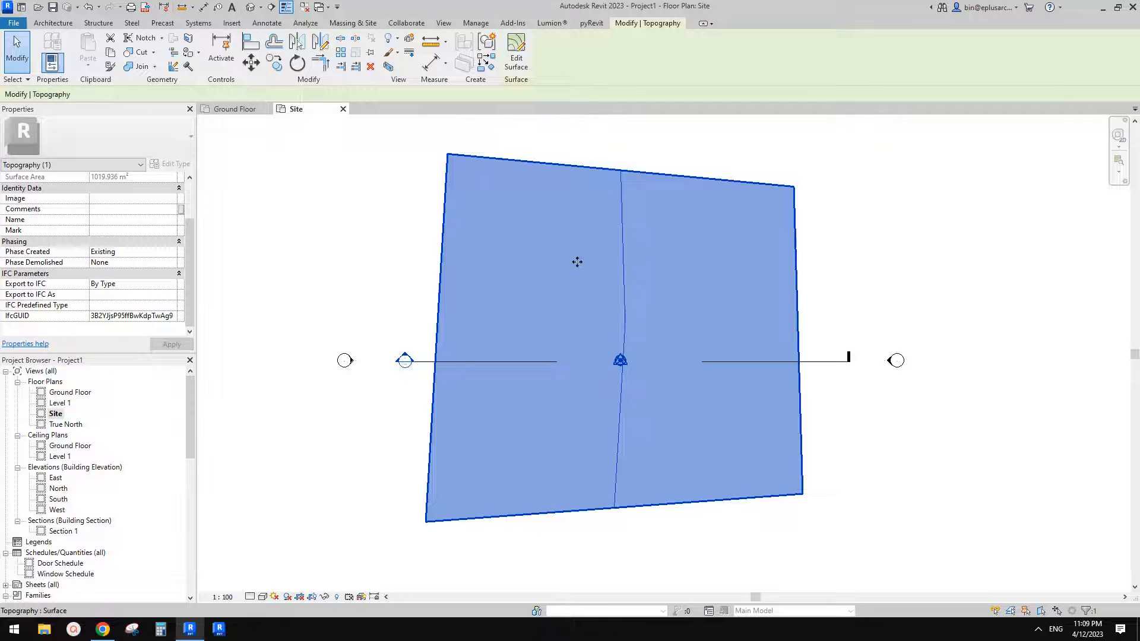
{"action": "middle_click_drag", "start_coordinate": [577, 262], "coordinate": [562, 274]}
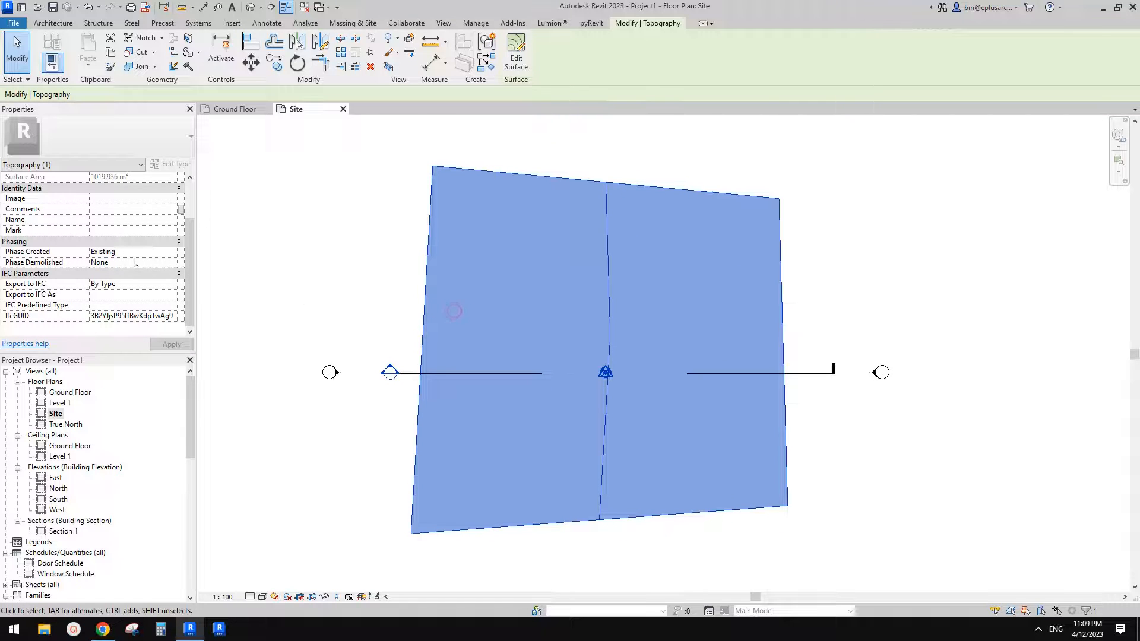
{"action": "left_click", "coordinate": [400, 283]}
{"action": "scroll", "coordinate": [446, 311], "scroll_direction": "down", "scroll_amount": 1}
{"action": "scroll", "coordinate": [483, 300], "scroll_direction": "up", "scroll_amount": 3}
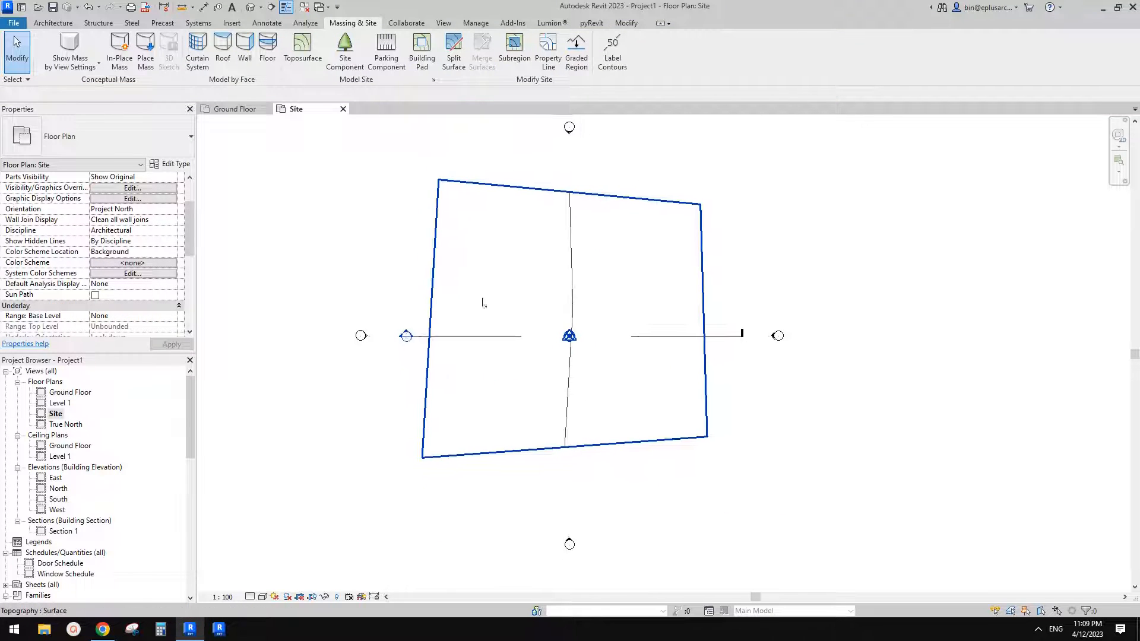
{"action": "left_click", "coordinate": [595, 302]}
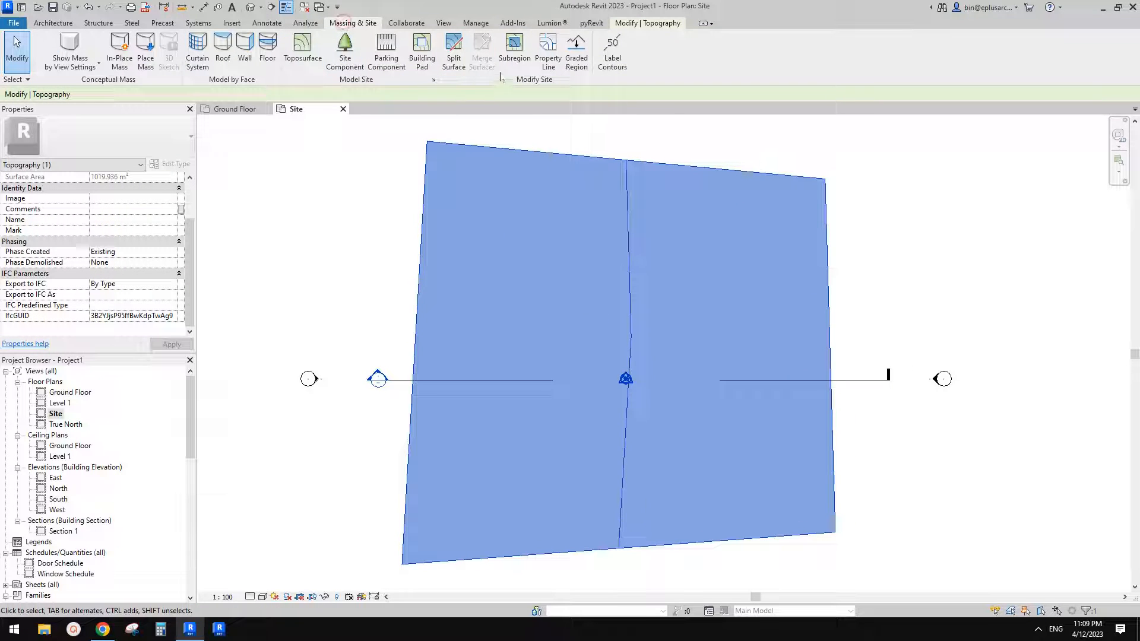
{"action": "scroll", "coordinate": [600, 161], "scroll_direction": "down", "scroll_amount": 1}
{"action": "middle_click_drag", "start_coordinate": [627, 235], "coordinate": [607, 247]}
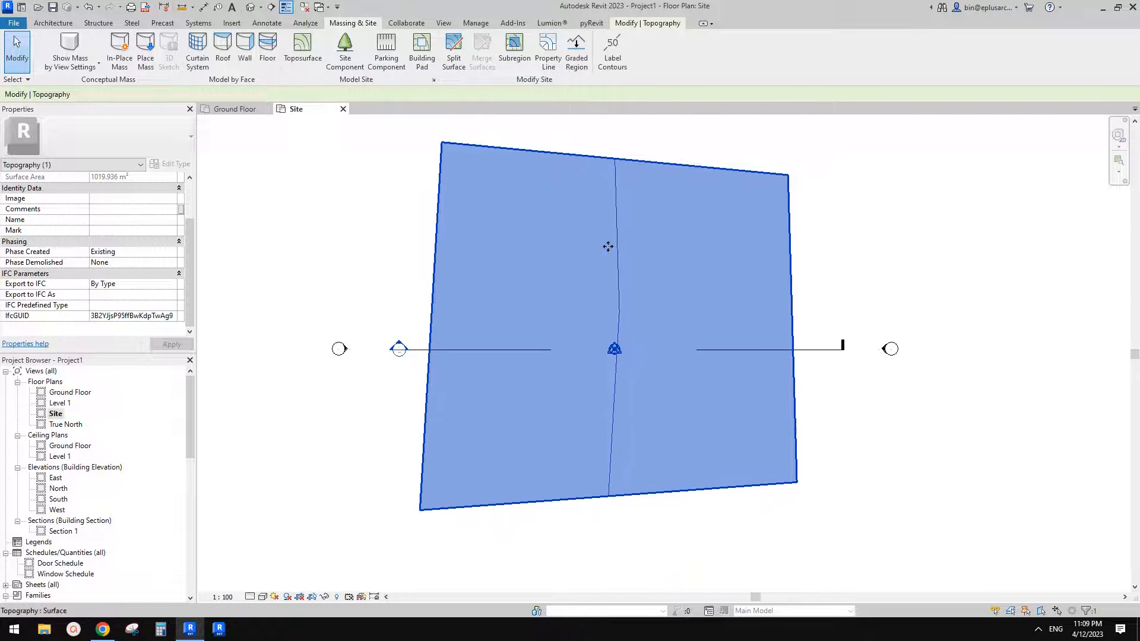
{"action": "left_click", "coordinate": [894, 272]}
{"action": "left_click", "coordinate": [725, 292]}
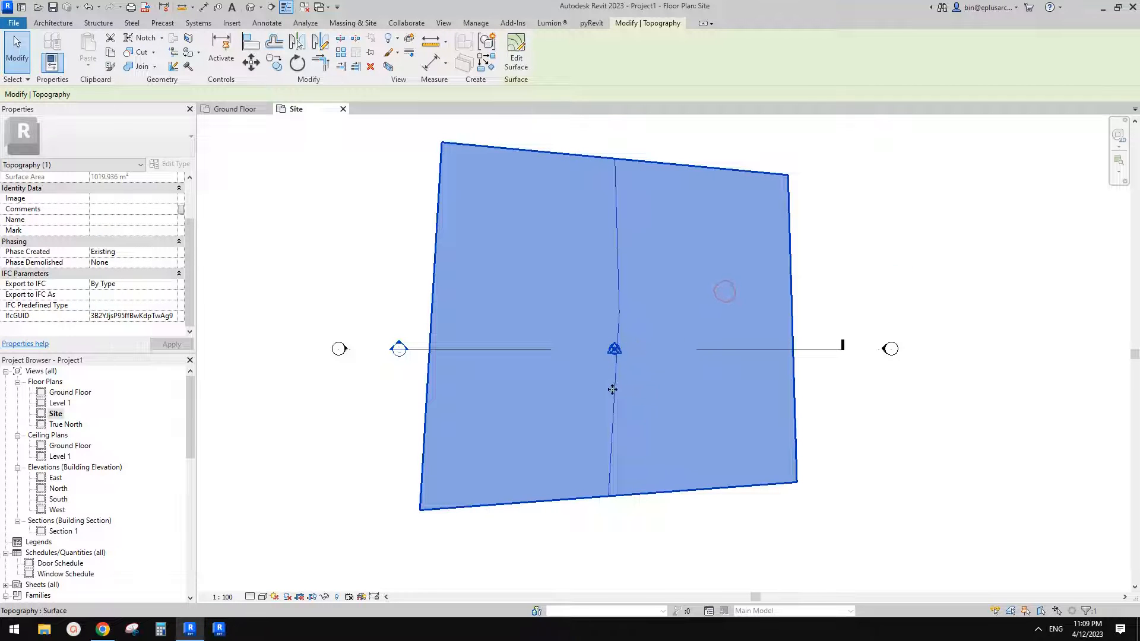
{"action": "left_click", "coordinate": [777, 267]}
{"action": "left_click", "coordinate": [851, 267]}
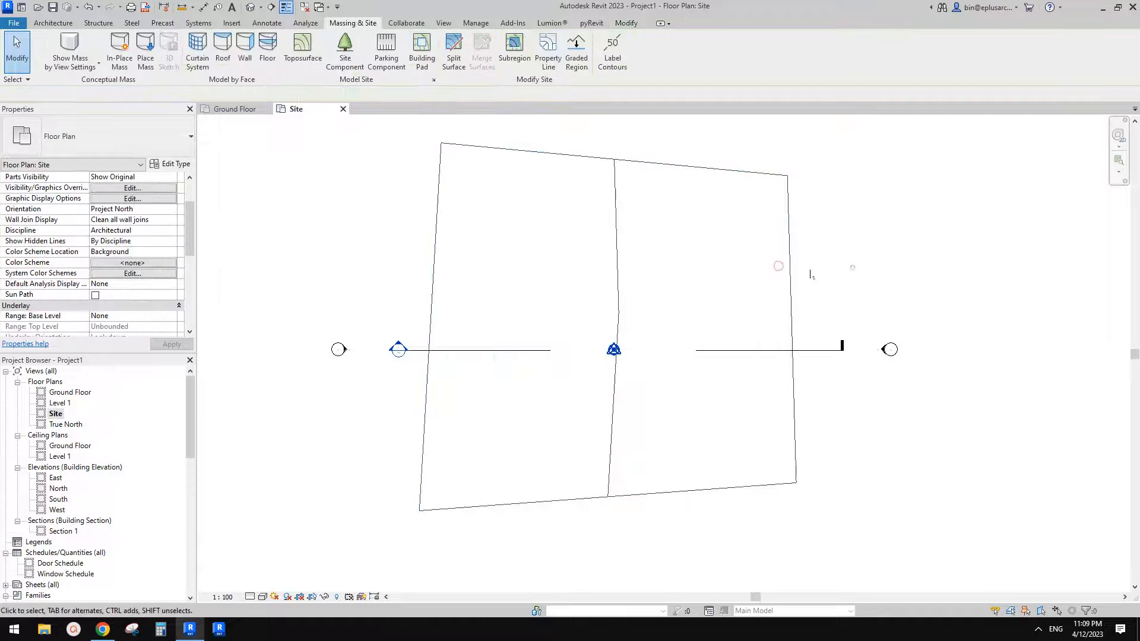
Step: Copy the existing toposurface to the clipboard
{"action": "left_click", "coordinate": [725, 273]}
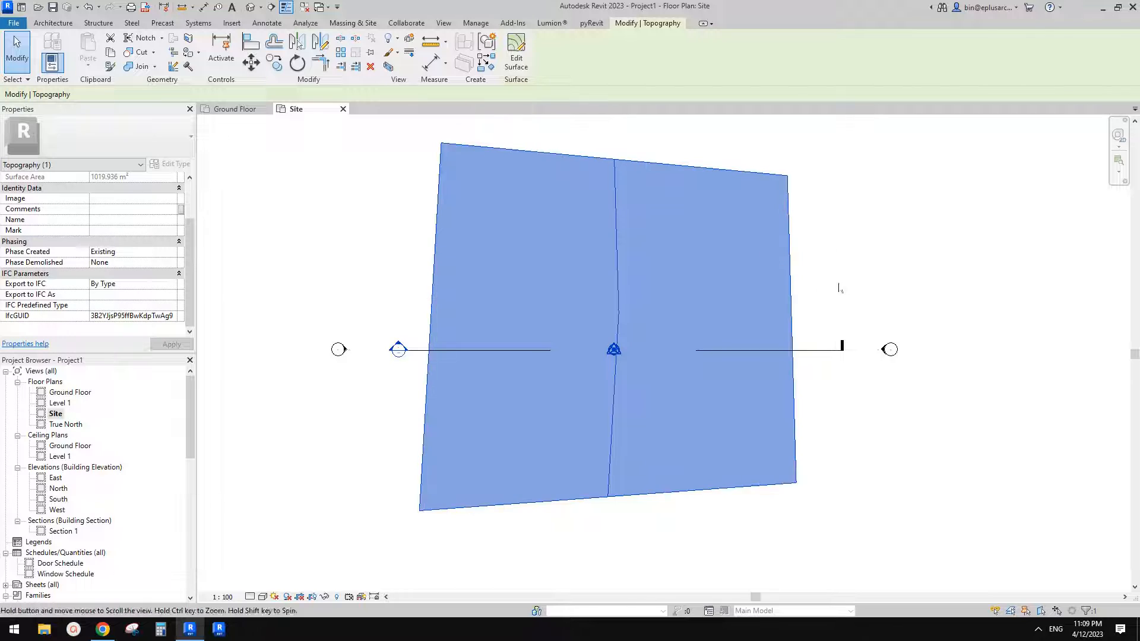
{"action": "middle_click_drag", "start_coordinate": [801, 275], "coordinate": [802, 280]}
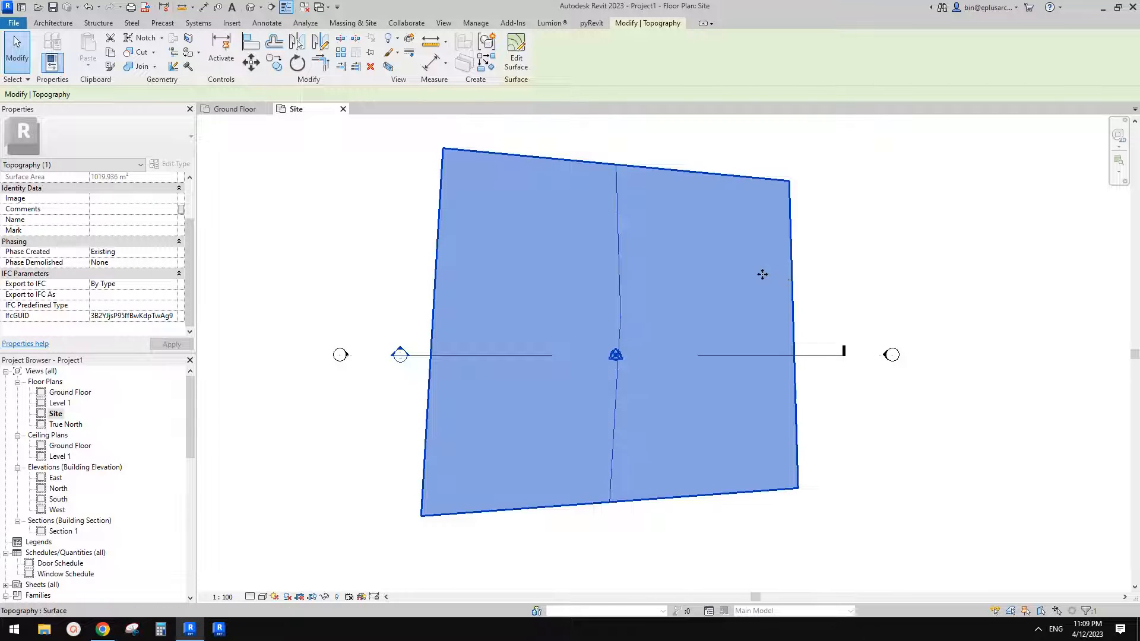
{"action": "key", "text": "Escape"}
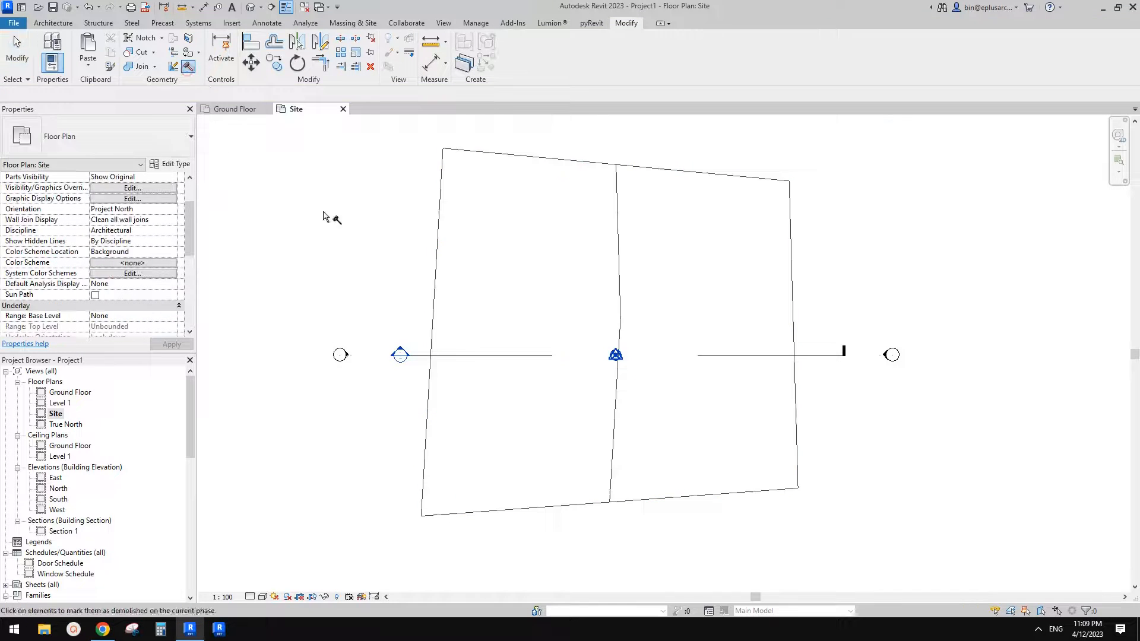
Step: Check the Site view's phase settings and demolish the existing toposurface in the New Construction phase
{"action": "scroll", "coordinate": [102, 317], "scroll_direction": "down", "scroll_amount": 5}
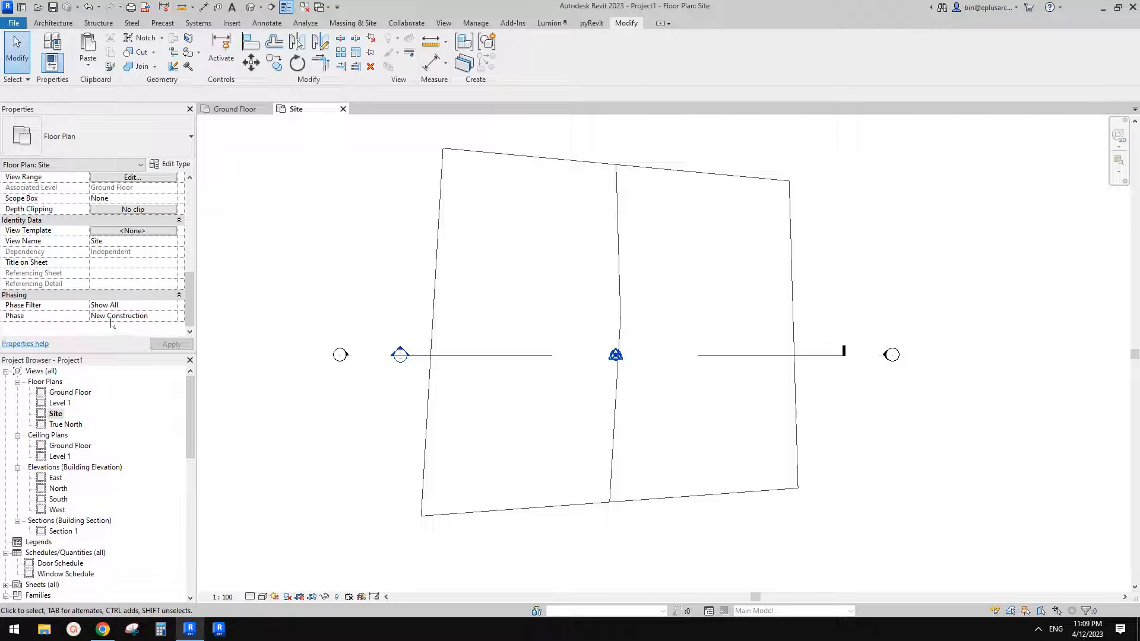
{"action": "left_click", "coordinate": [188, 66]}
{"action": "left_click", "coordinate": [439, 164]}
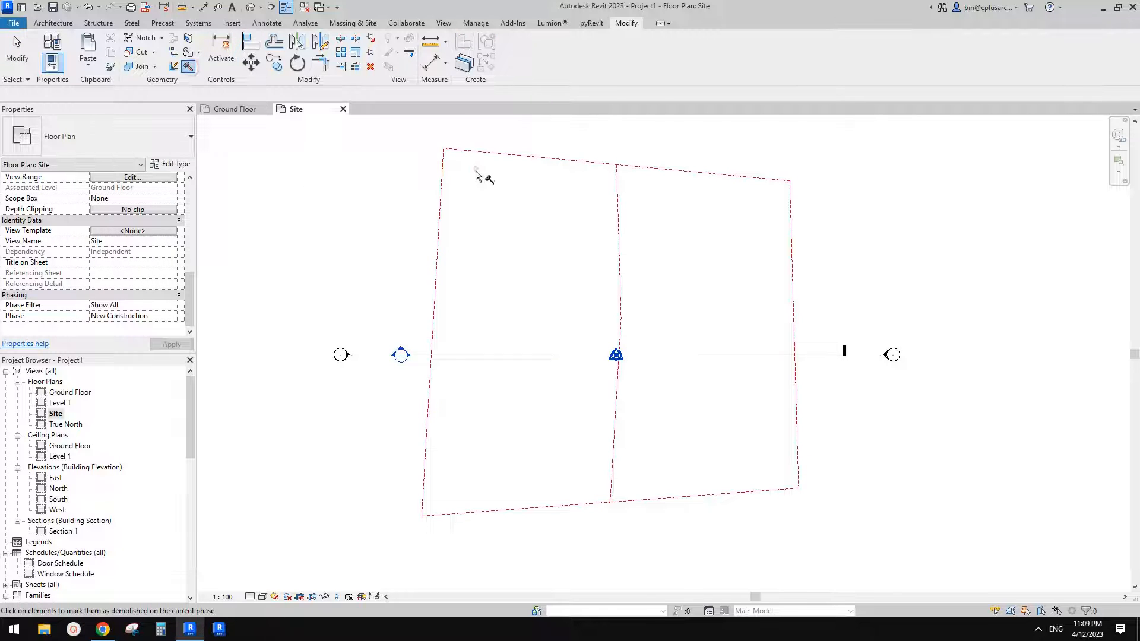
Step: Paste the copied toposurface aligned to the same place over the demolished one
{"action": "left_click", "coordinate": [88, 67]}
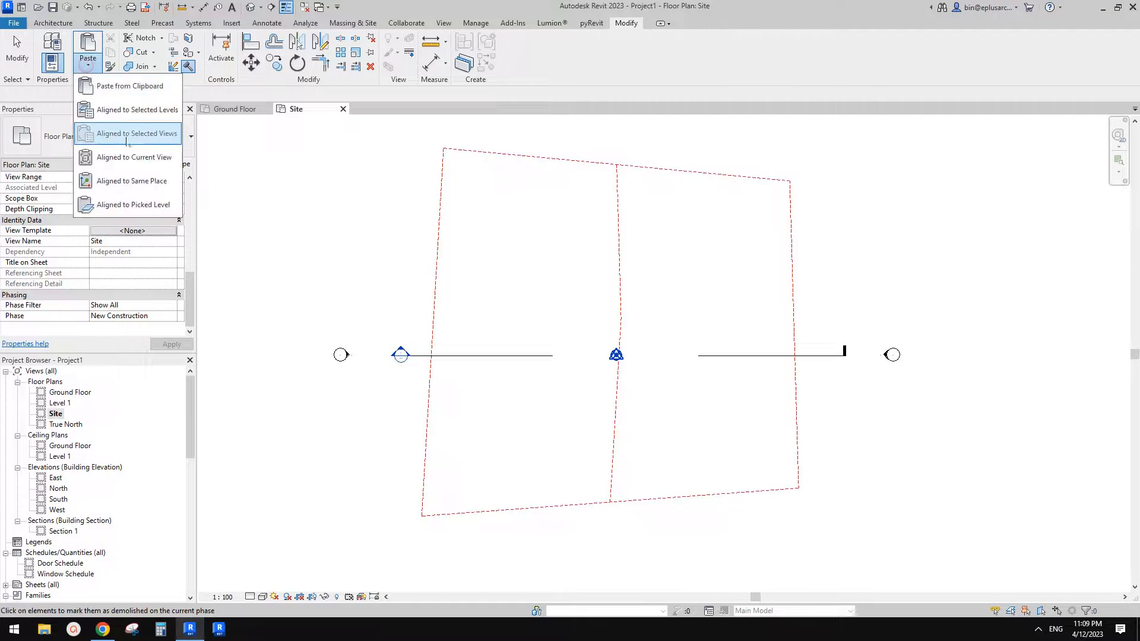
{"action": "left_click", "coordinate": [140, 179]}
{"action": "left_click", "coordinate": [360, 194]}
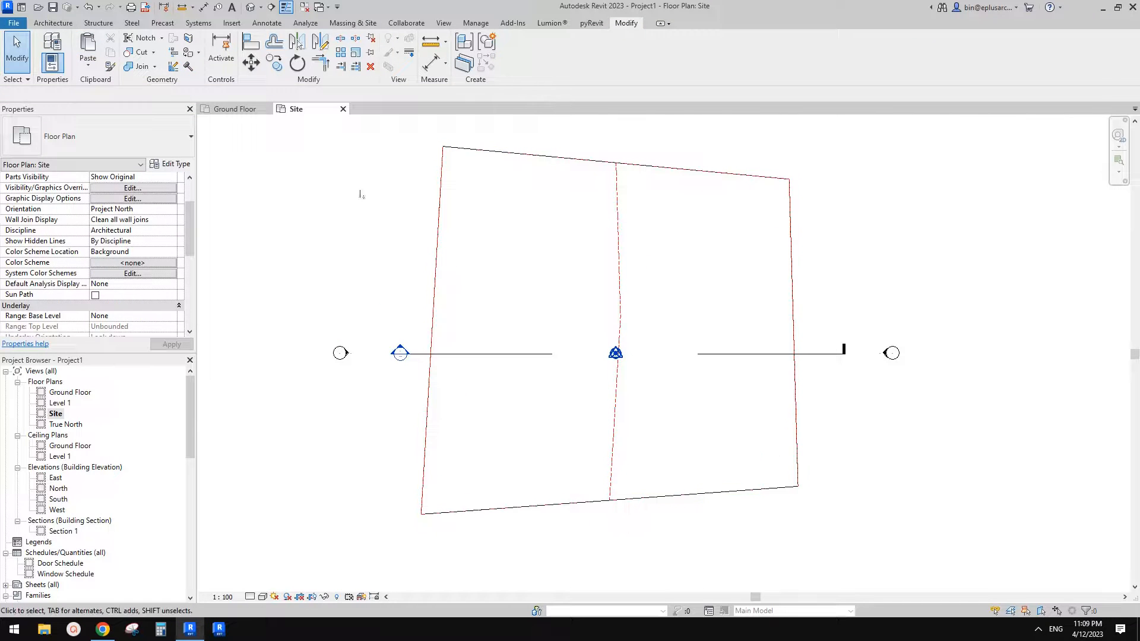
Step: Set the Site plan's Phase Filter to Show Previous + New
{"action": "scroll", "coordinate": [136, 295], "scroll_direction": "down", "scroll_amount": 5}
{"action": "left_click", "coordinate": [173, 311]}
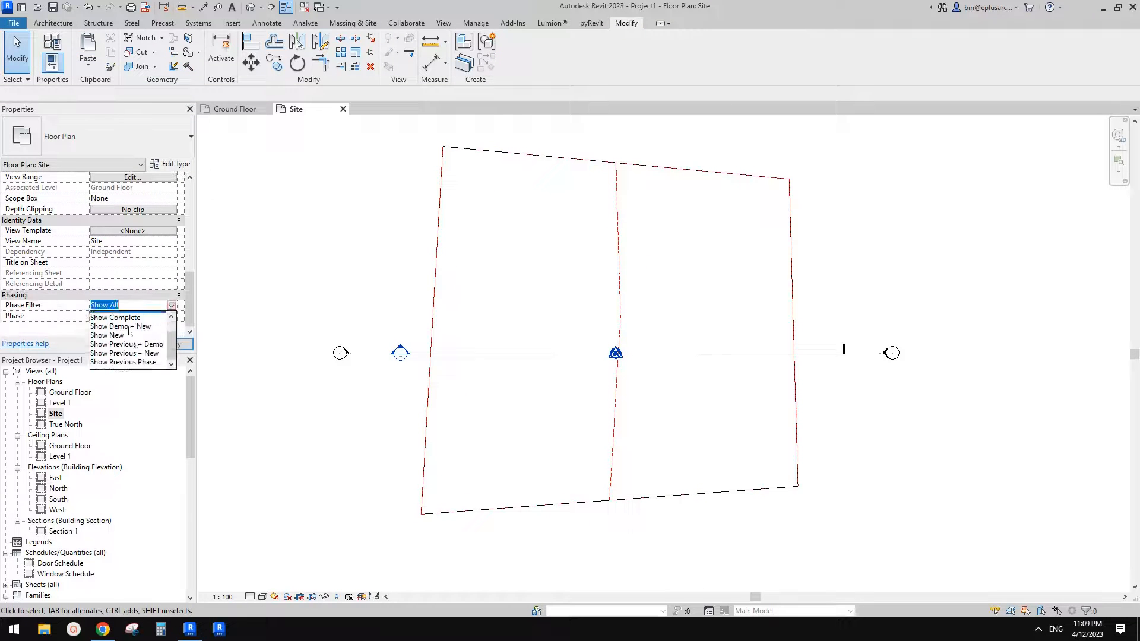
{"action": "left_click", "coordinate": [139, 352]}
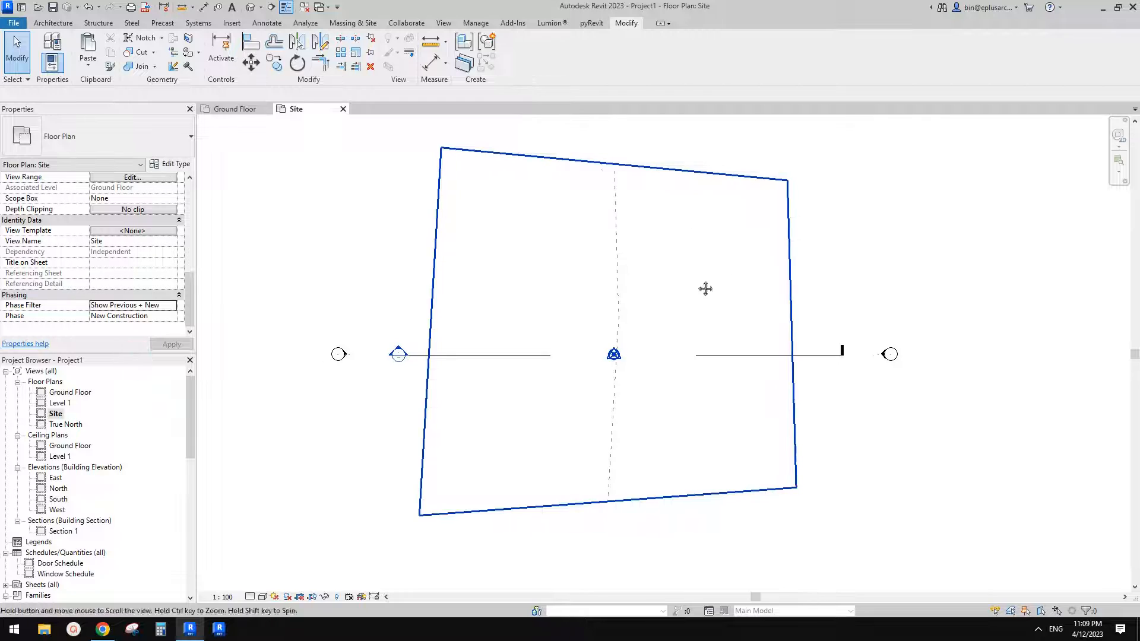
Step: Inspect the pasted toposurface's material and phasing properties
{"action": "left_click", "coordinate": [636, 245]}
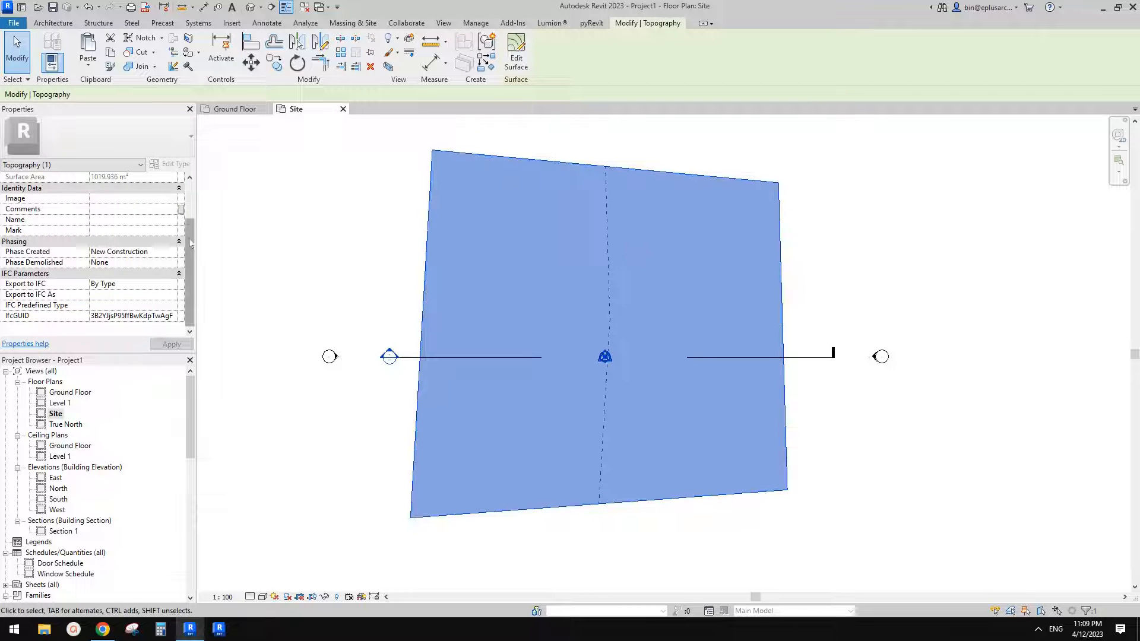
{"action": "scroll", "coordinate": [192, 230], "scroll_direction": "up", "scroll_amount": 3}
{"action": "scroll", "coordinate": [193, 232], "scroll_direction": "down", "scroll_amount": 3}
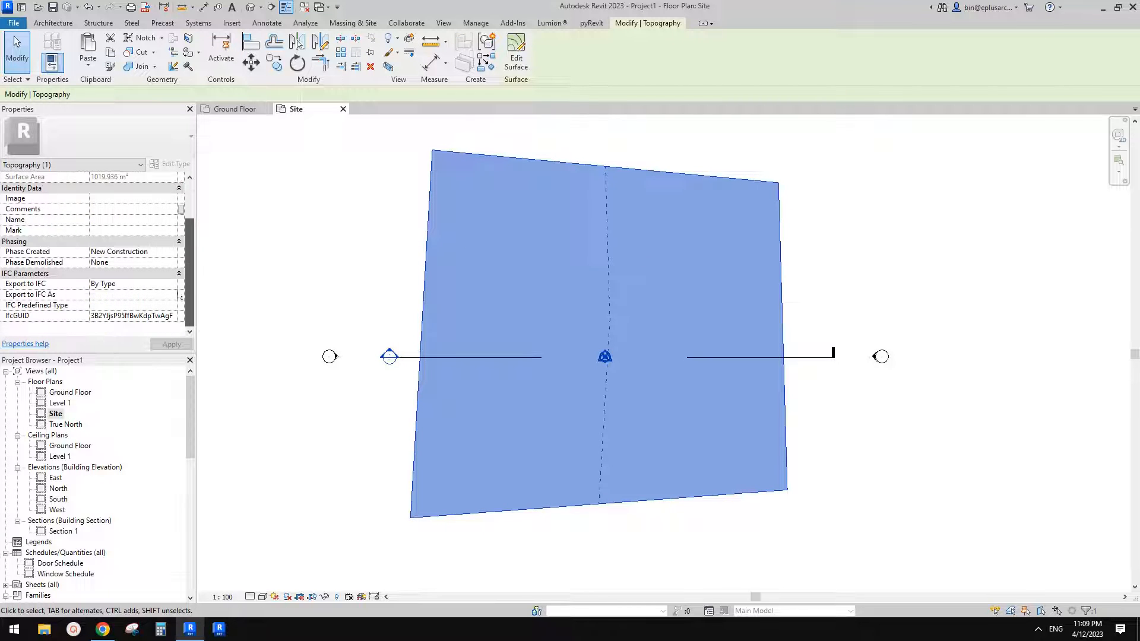
{"action": "left_click", "coordinate": [567, 228]}
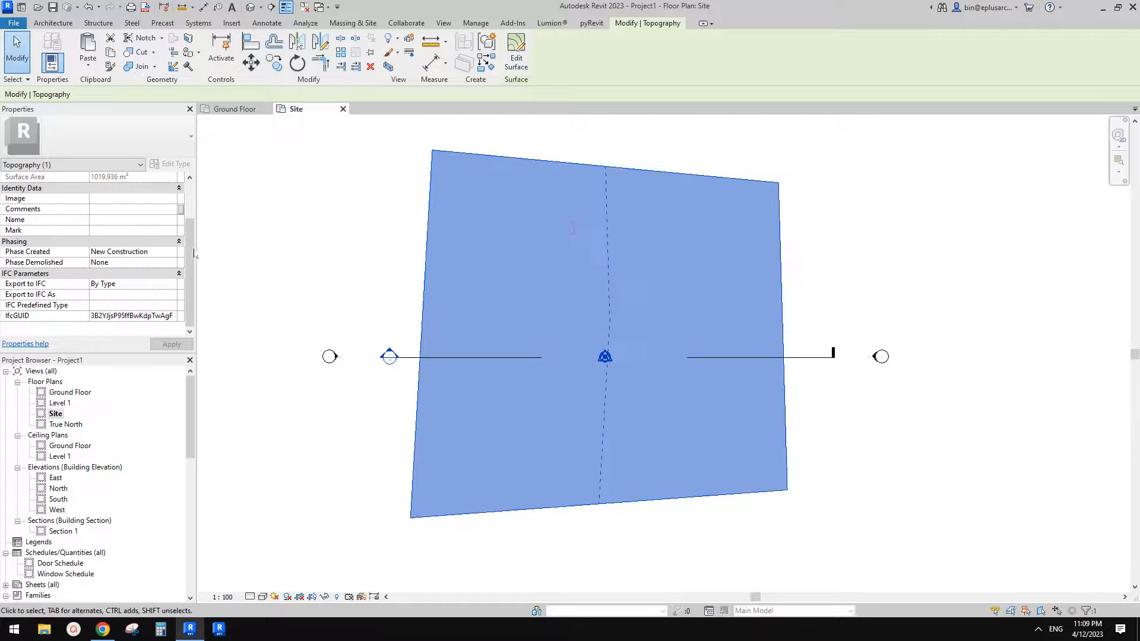
{"action": "scroll", "coordinate": [193, 256], "scroll_direction": "up", "scroll_amount": 3}
{"action": "scroll", "coordinate": [187, 299], "scroll_direction": "down", "scroll_amount": 3}
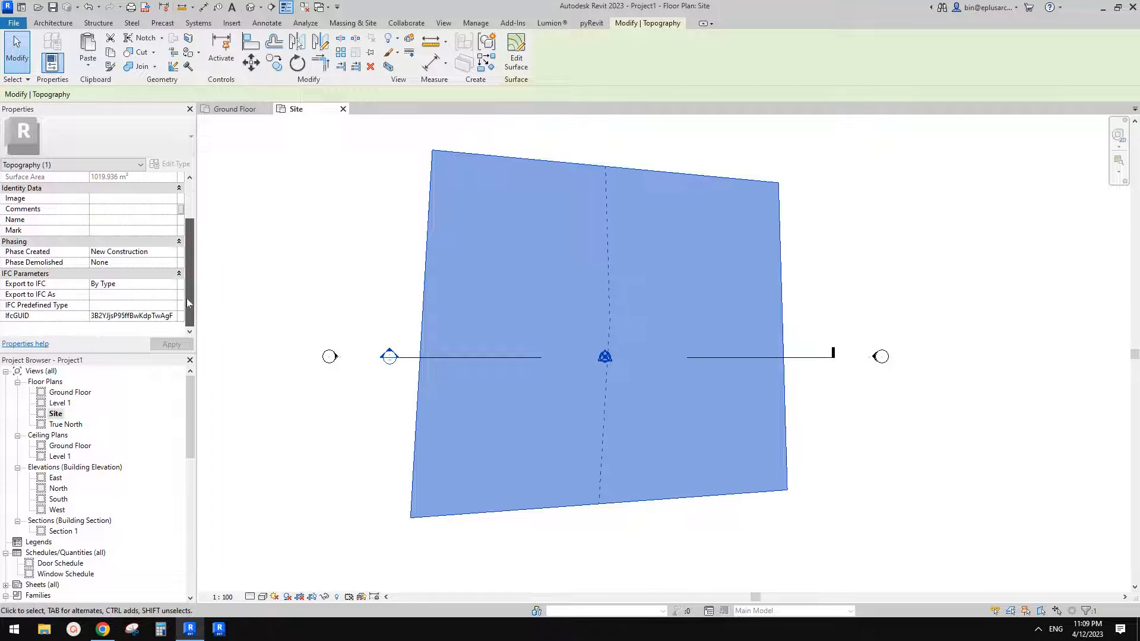
{"action": "scroll", "coordinate": [192, 189], "scroll_direction": "up", "scroll_amount": 3}
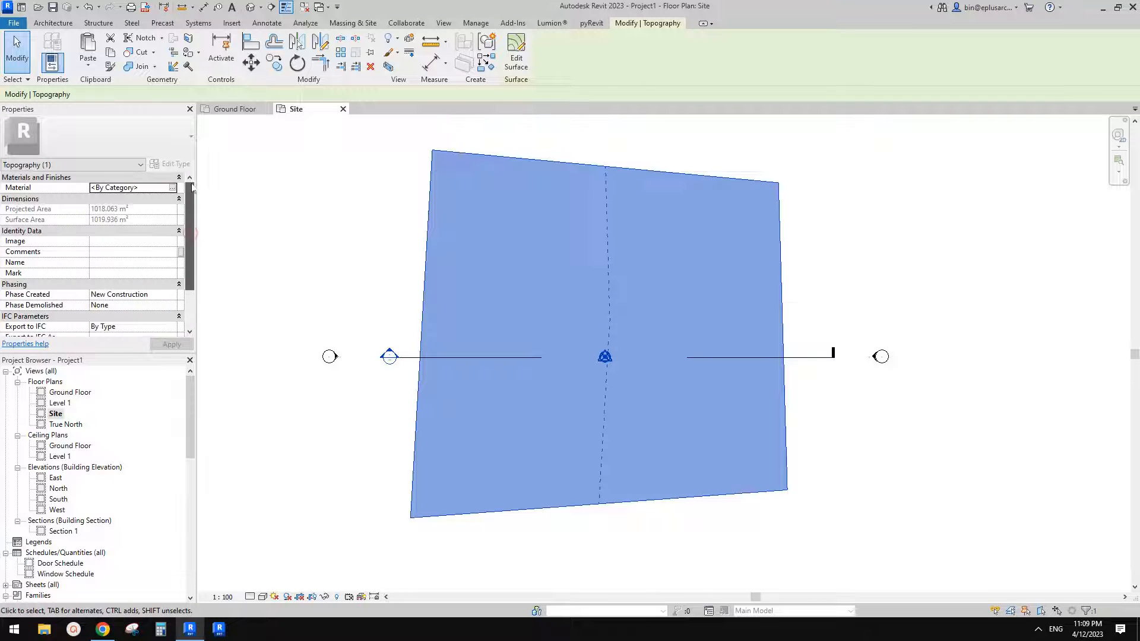
{"action": "left_click", "coordinate": [392, 212]}
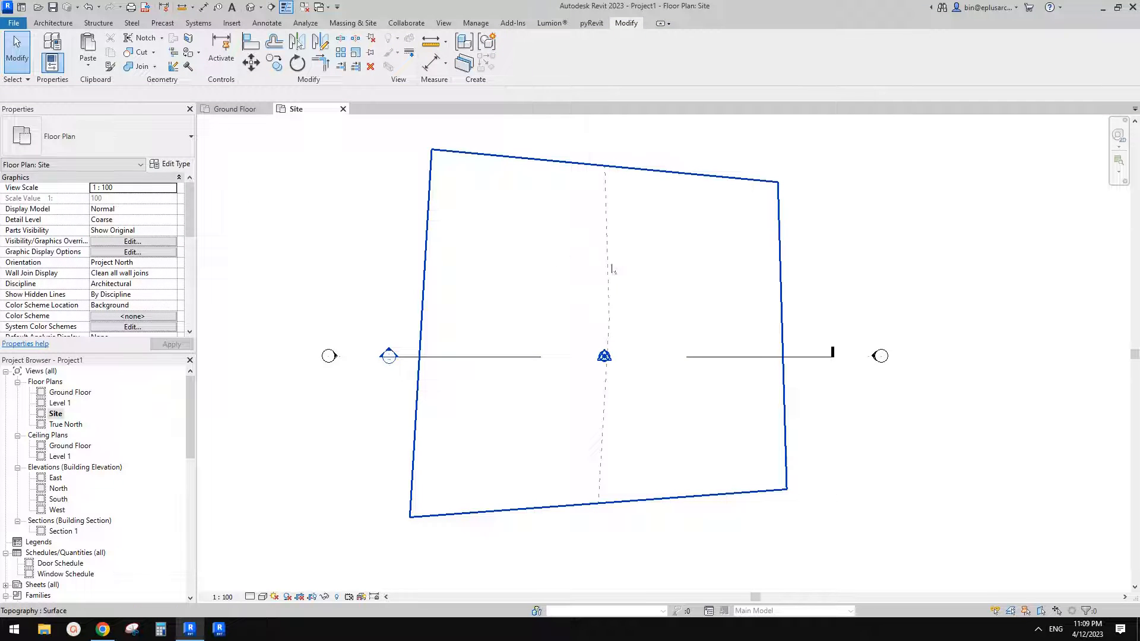
Step: Check the Phase Created and Phase Demolished values of the pasted toposurface in the Site plan
{"action": "mouse_move", "coordinate": [612, 270]}
{"action": "middle_mouse_down"}
{"action": "mouse_move", "coordinate": [658, 284]}
{"action": "mouse_move", "coordinate": [660, 313]}
{"action": "middle_mouse_up"}
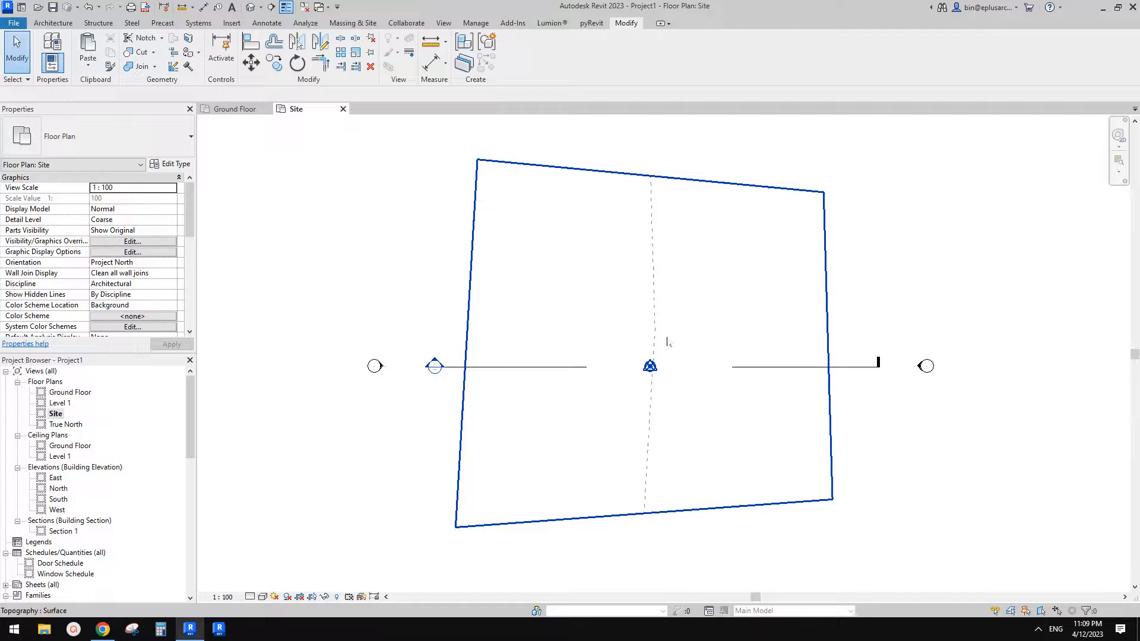
{"action": "left_click", "coordinate": [703, 330]}
{"action": "middle_click_drag", "start_coordinate": [603, 290], "coordinate": [590, 287]}
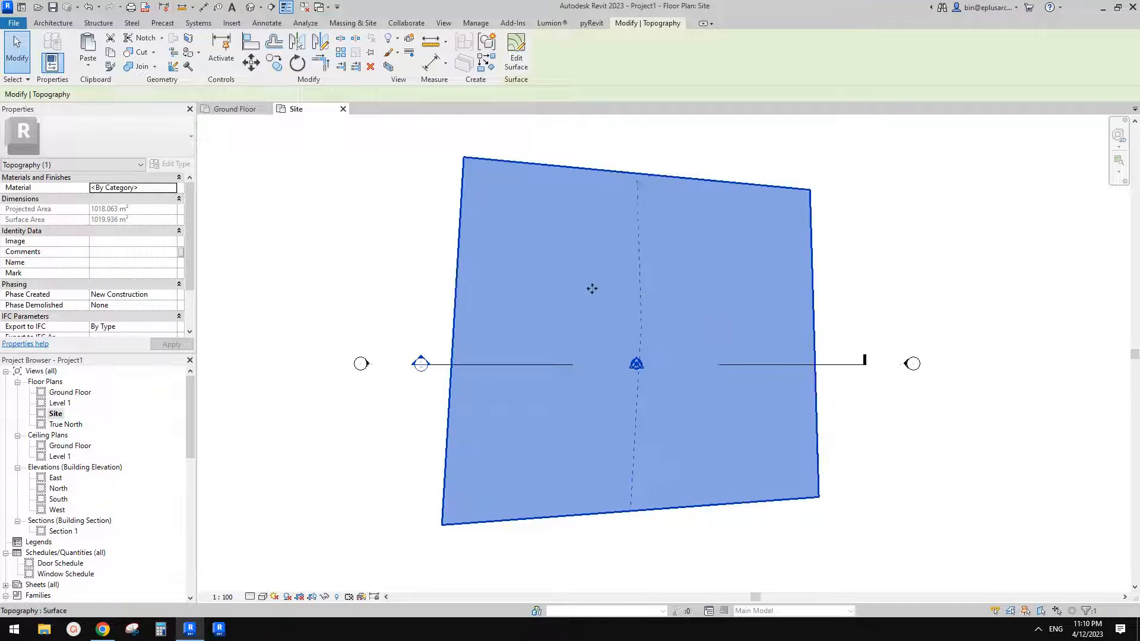
{"action": "key", "text": "Escape"}
{"action": "left_click", "coordinate": [687, 309]}
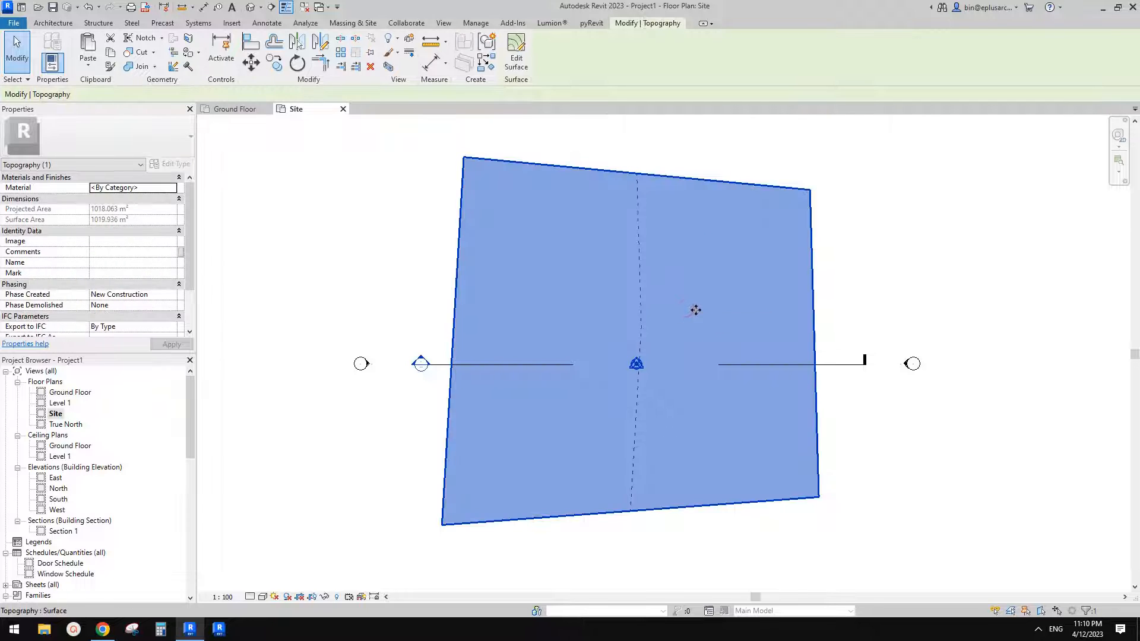
{"action": "middle_click_drag", "start_coordinate": [697, 310], "coordinate": [695, 310]}
{"action": "key", "text": "Escape"}
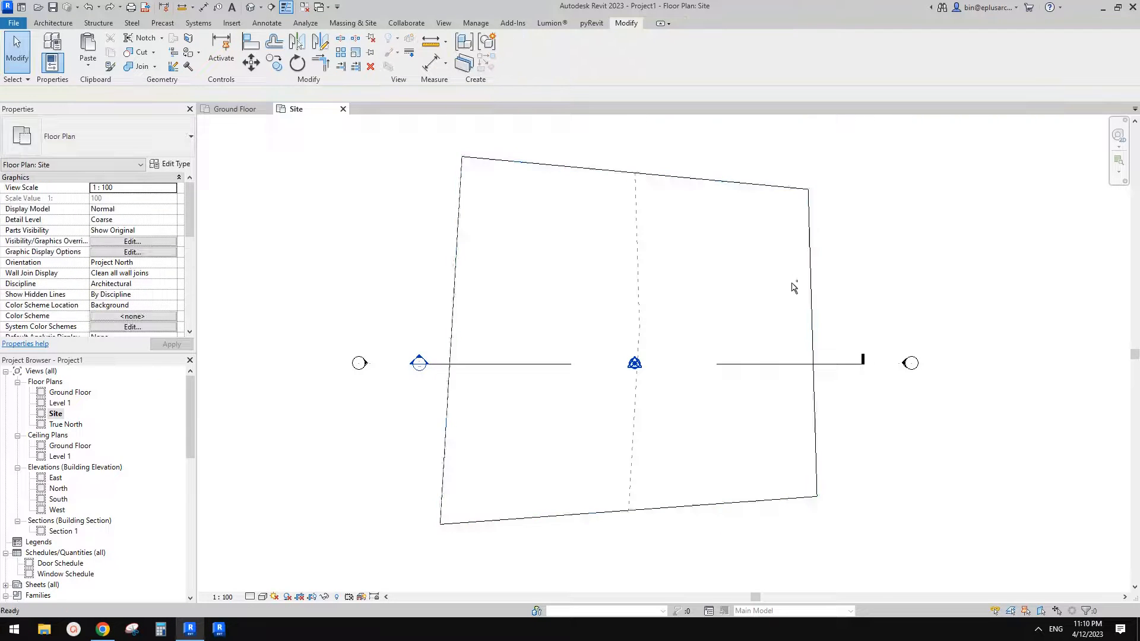
Step: Undo the toposurface paste, demolition and phase filter change, and check the phasing of the remaining existing toposurface
{"action": "middle_click_drag", "start_coordinate": [793, 287], "coordinate": [775, 279]}
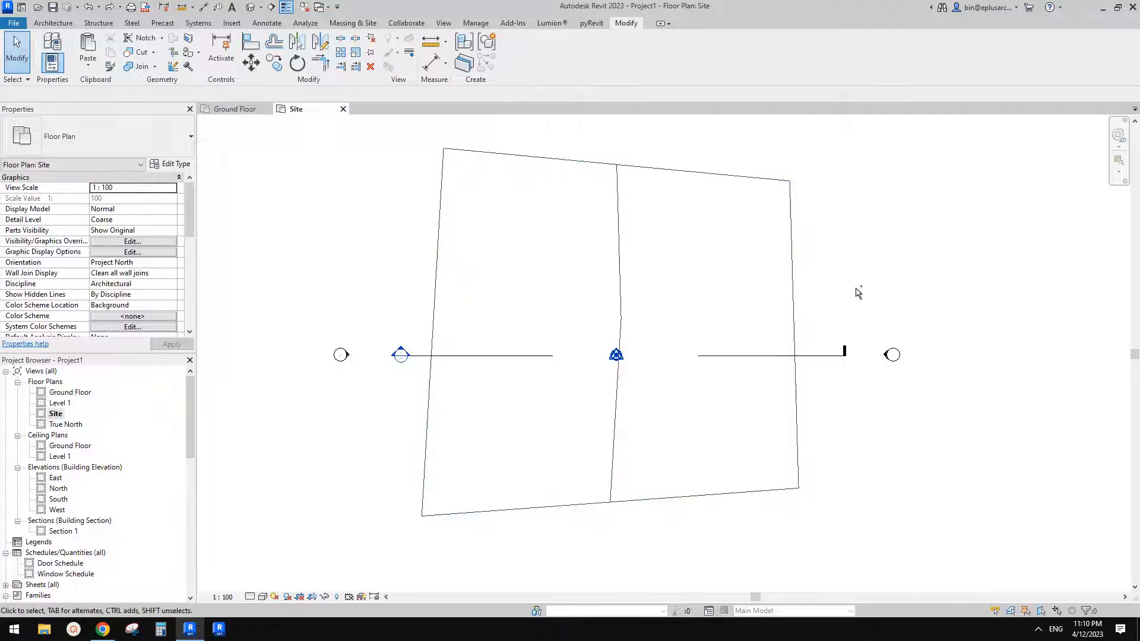
{"action": "left_click", "coordinate": [700, 276]}
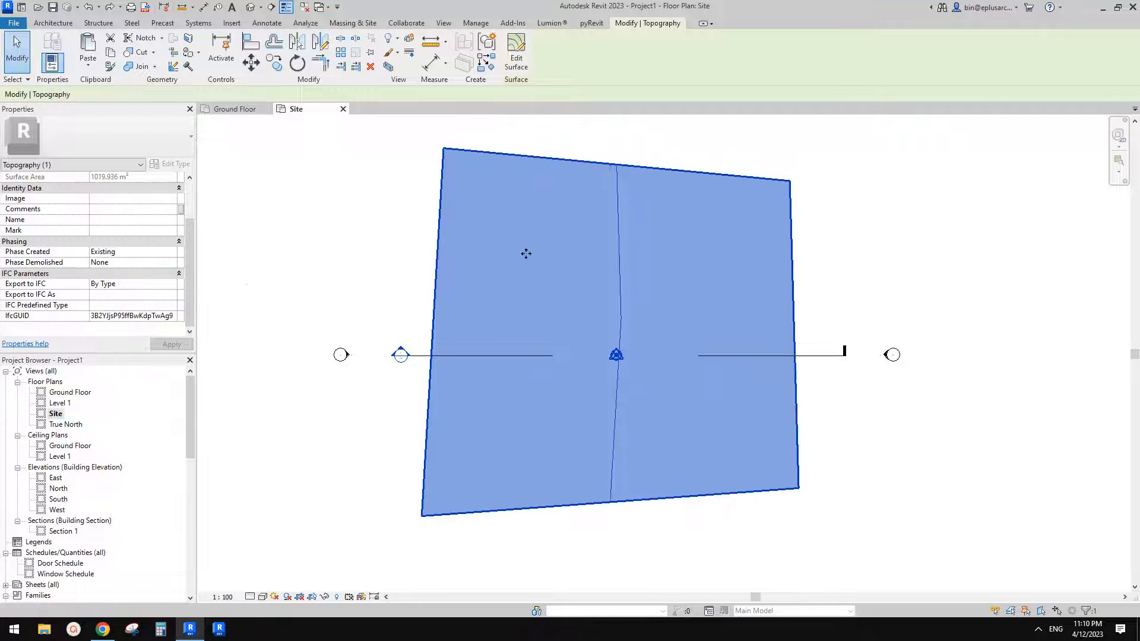
{"action": "key", "text": "Escape"}
{"action": "scroll", "coordinate": [646, 235], "scroll_direction": "up", "scroll_amount": 1}
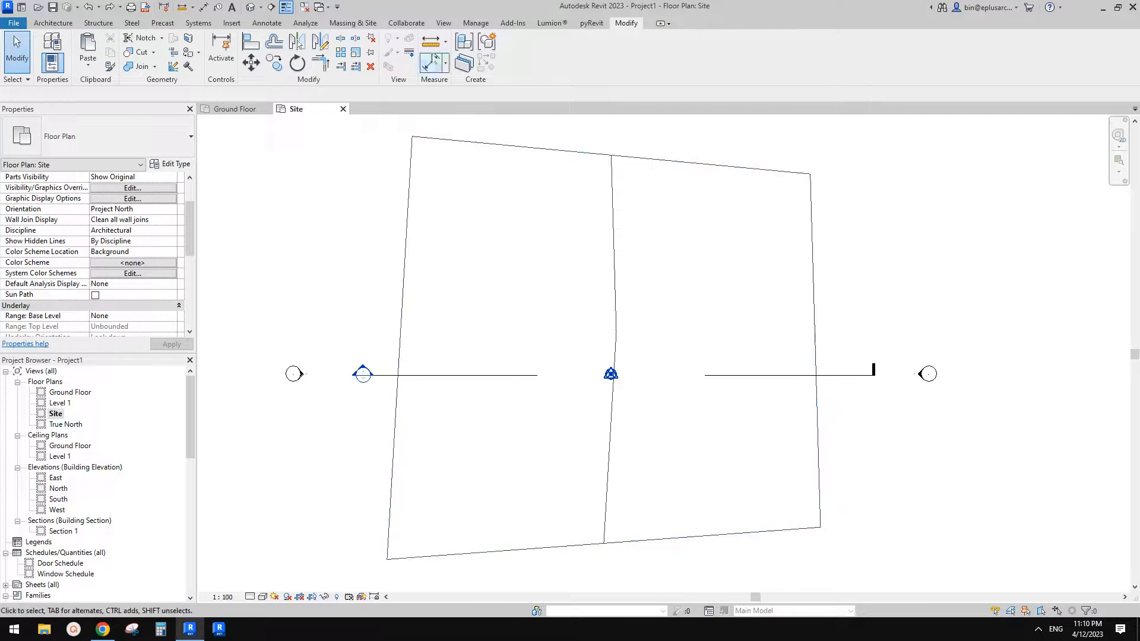
Step: Create a graded region from the existing toposurface as an exact copy with internal and perimeter points, and finish the surface edit
{"action": "left_click", "coordinate": [353, 23]}
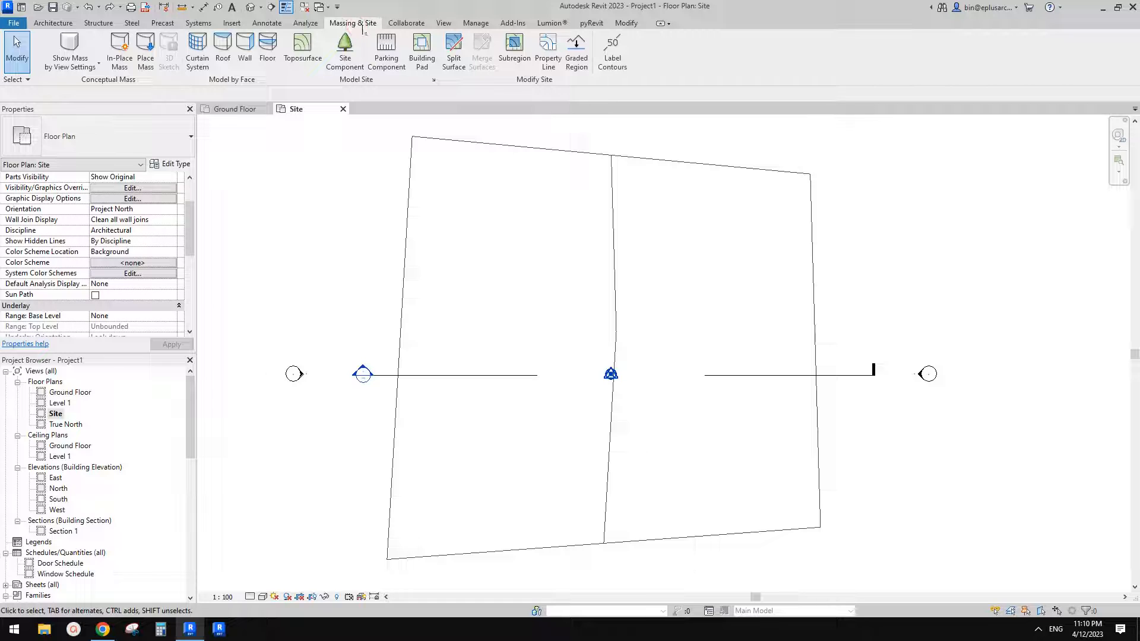
{"action": "left_click", "coordinate": [583, 67]}
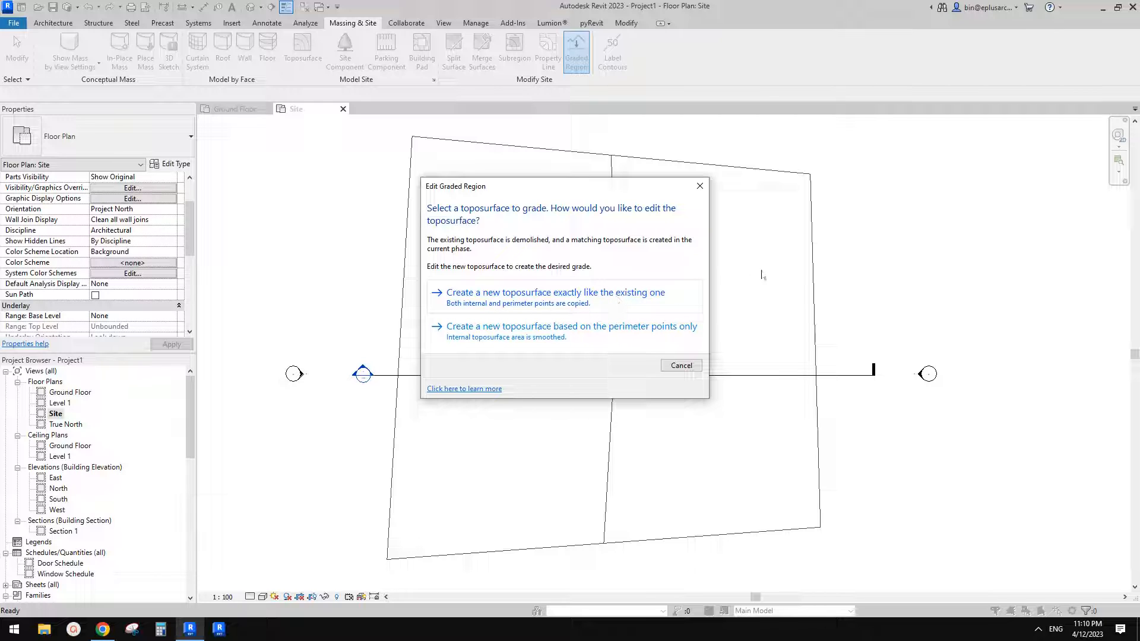
{"action": "left_click", "coordinate": [619, 303]}
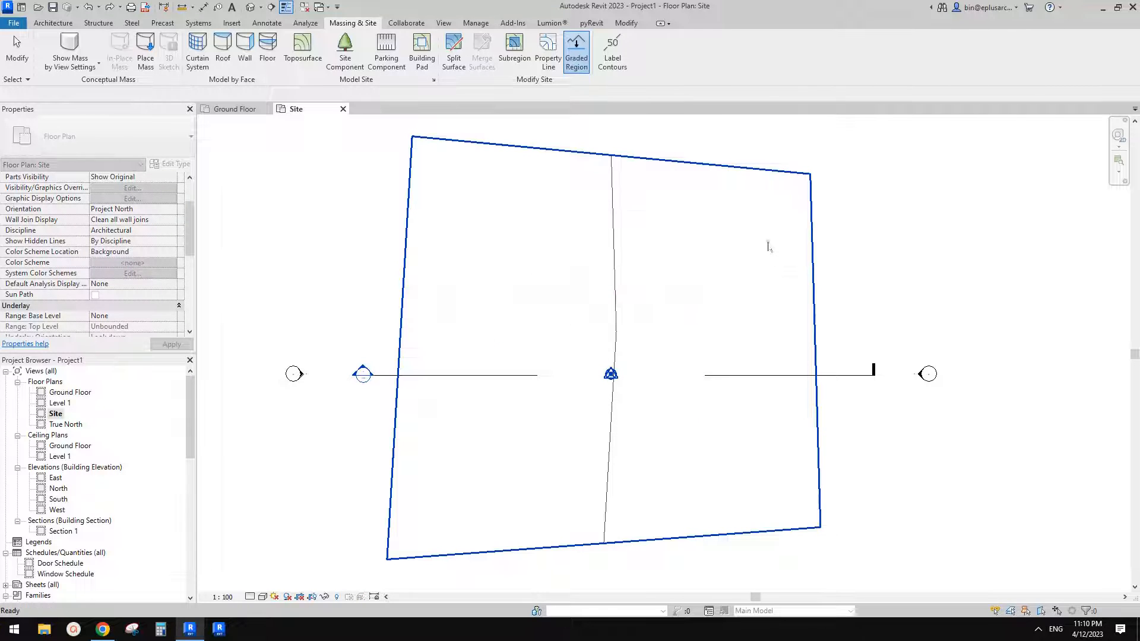
{"action": "left_click", "coordinate": [768, 245]}
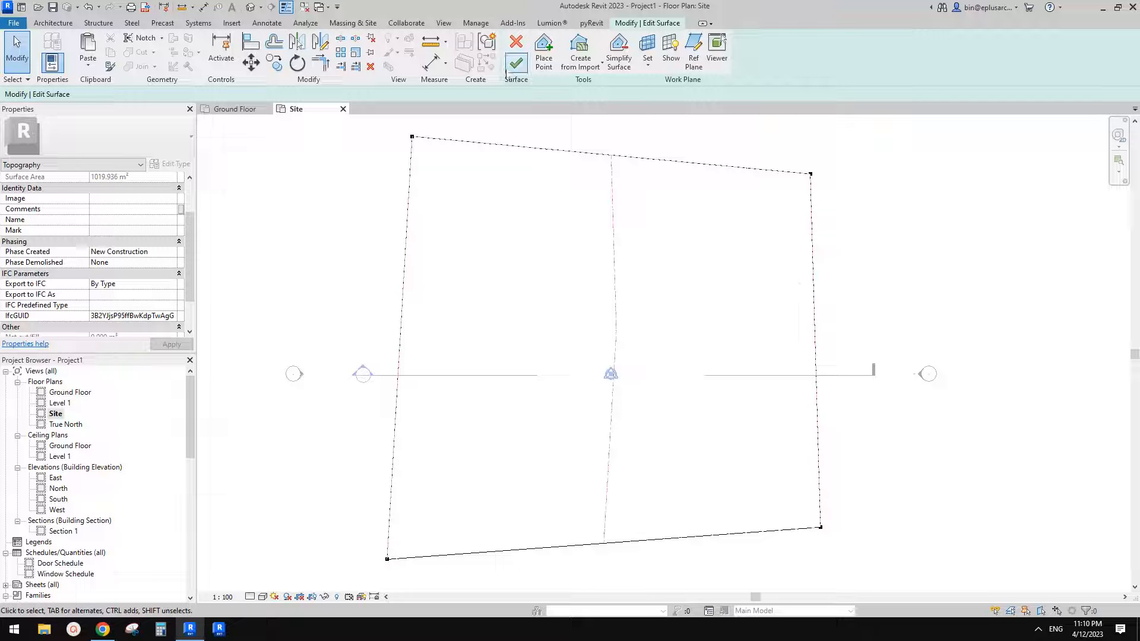
{"action": "left_click", "coordinate": [516, 62]}
{"action": "middle_click_drag", "start_coordinate": [589, 224], "coordinate": [604, 223]}
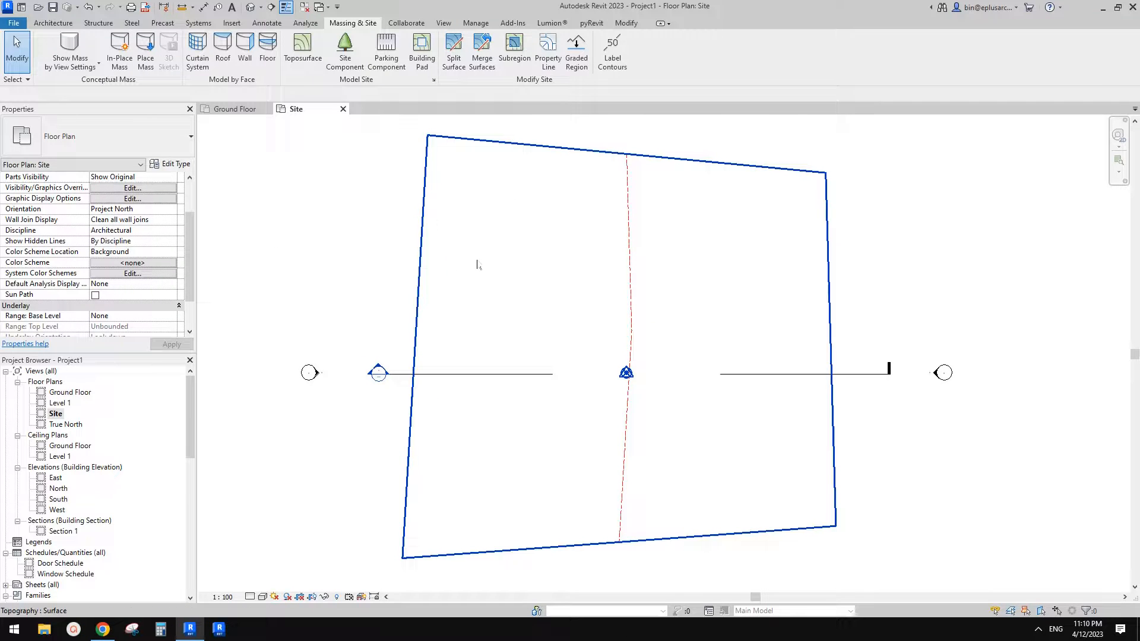
Step: Set the Site plan's Phase Filter to Show Previous + Demo and inspect the demolished toposurface's phasing
{"action": "scroll", "coordinate": [156, 278], "scroll_direction": "down", "scroll_amount": 5}
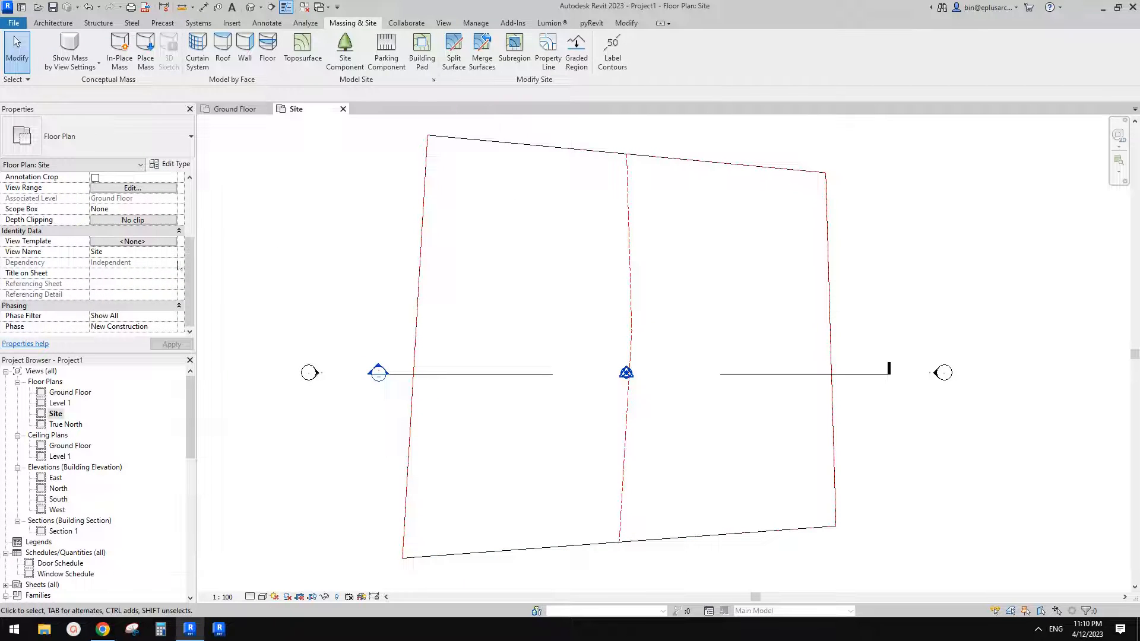
{"action": "left_click", "coordinate": [171, 316]}
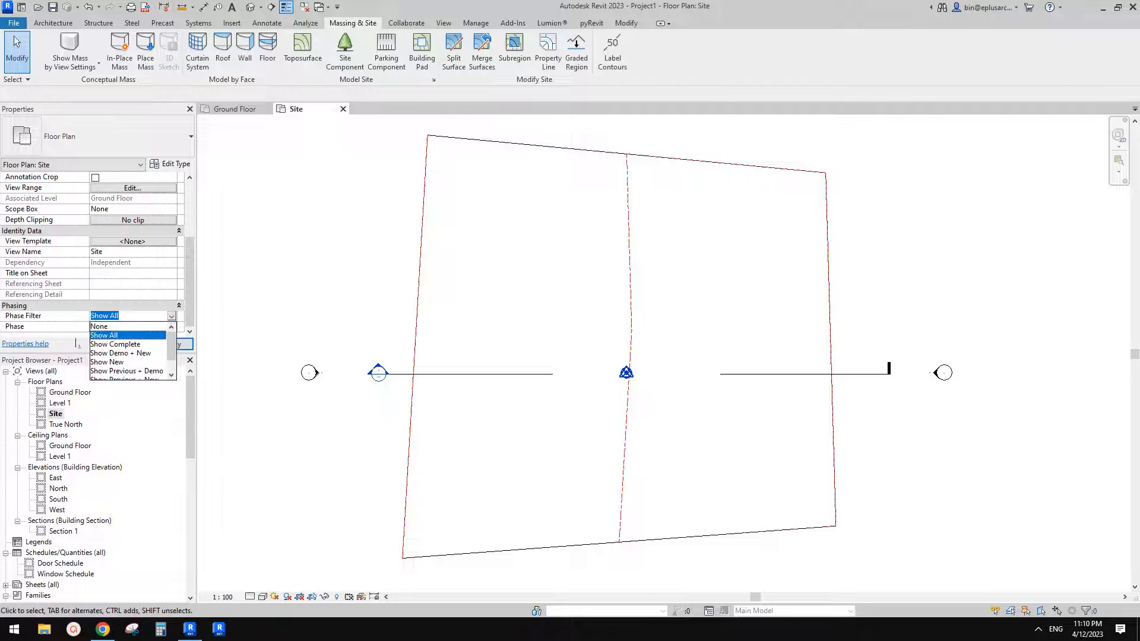
{"action": "left_click", "coordinate": [135, 379]}
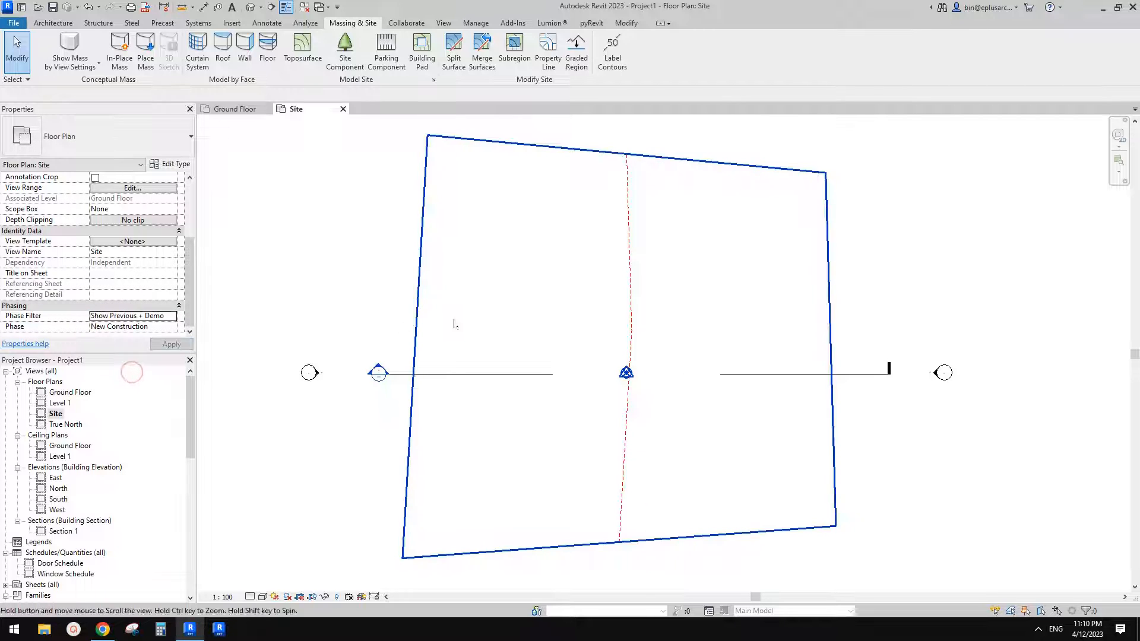
{"action": "left_click", "coordinate": [427, 263]}
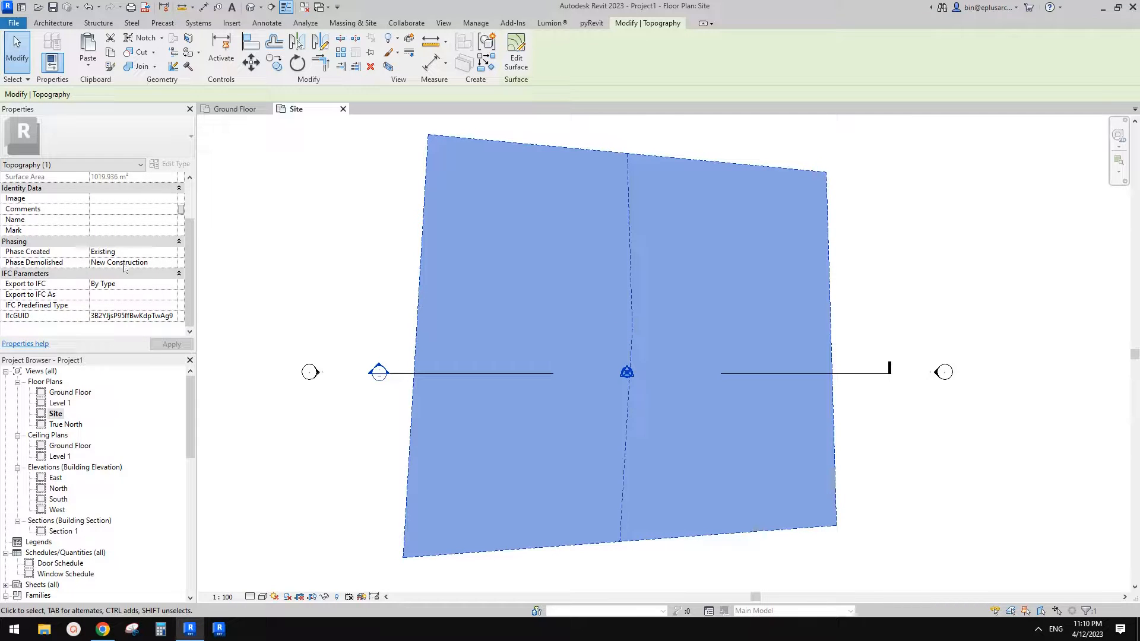
{"action": "left_click", "coordinate": [324, 257]}
{"action": "scroll", "coordinate": [95, 268], "scroll_direction": "down", "scroll_amount": 2}
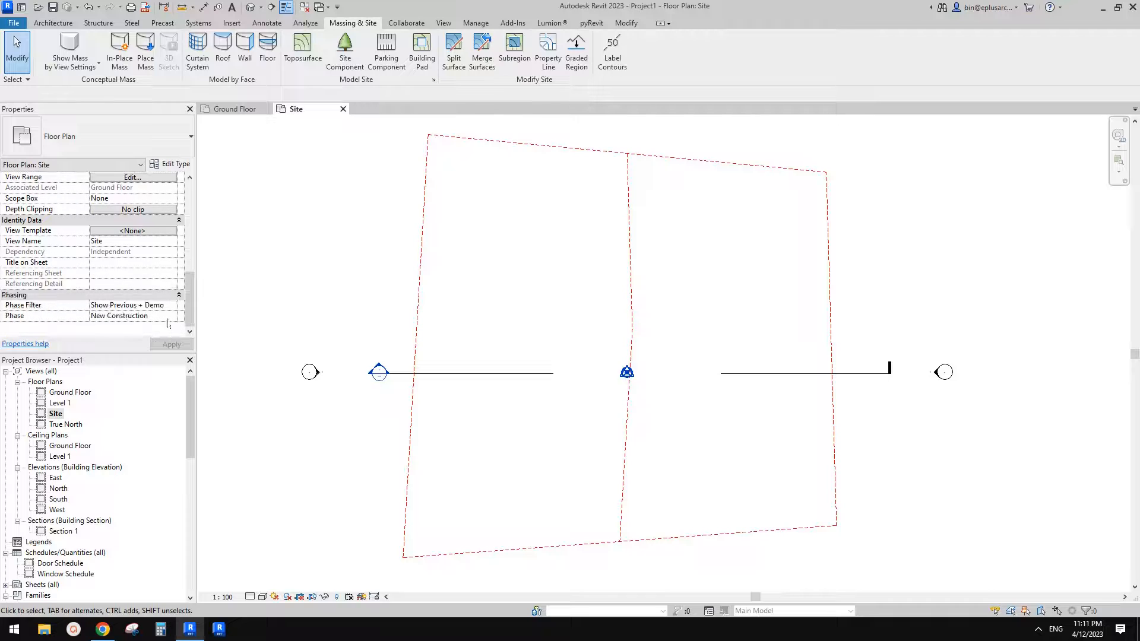
Step: Try the Show Demo + New phase filter on the Site plan, and switch back to Show Previous + Demo
{"action": "left_click", "coordinate": [138, 304]}
{"action": "left_click", "coordinate": [140, 343]}
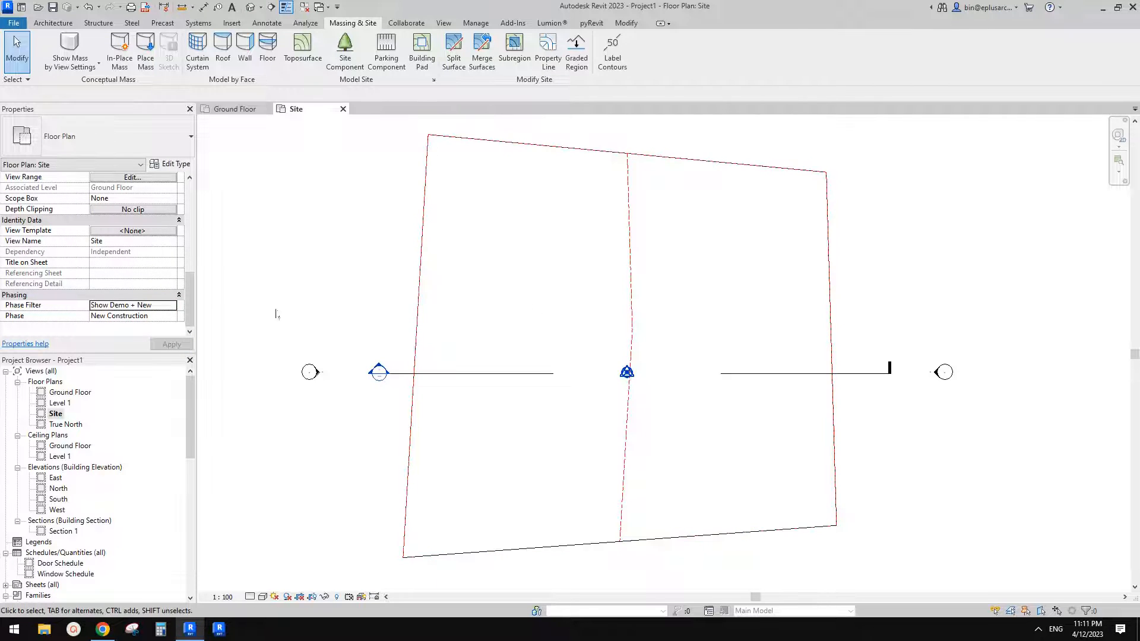
{"action": "left_click", "coordinate": [172, 306]}
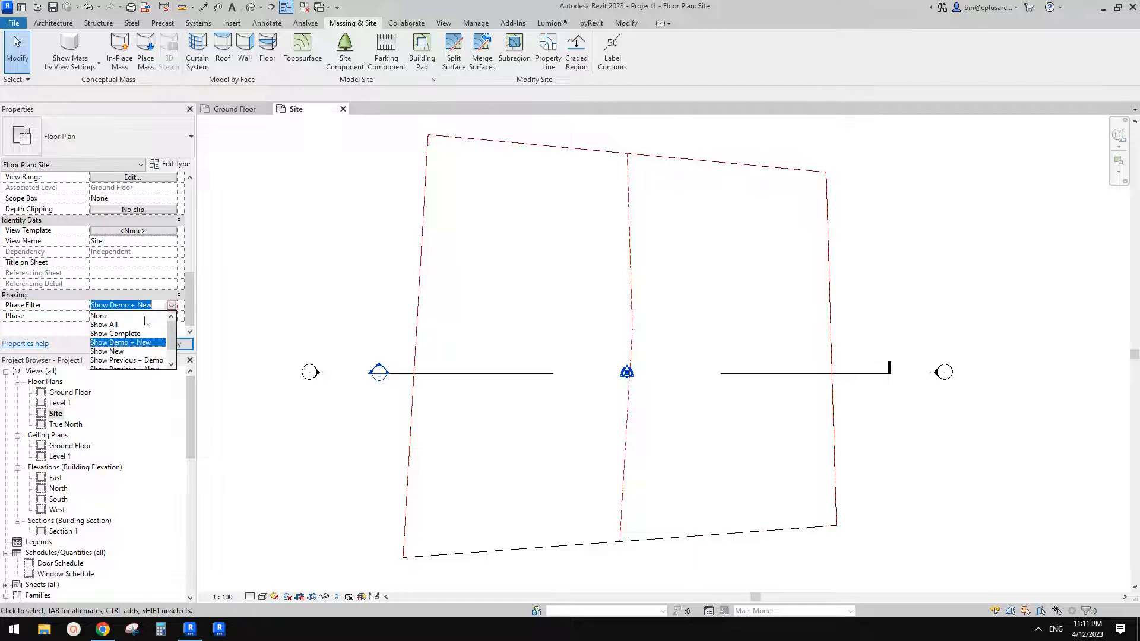
{"action": "left_click", "coordinate": [132, 361]}
Step: Set the Site plan's Phase Filter to Show Previous + New
{"action": "left_click", "coordinate": [171, 305]}
{"action": "scroll", "coordinate": [171, 305], "scroll_direction": "down", "scroll_amount": 1}
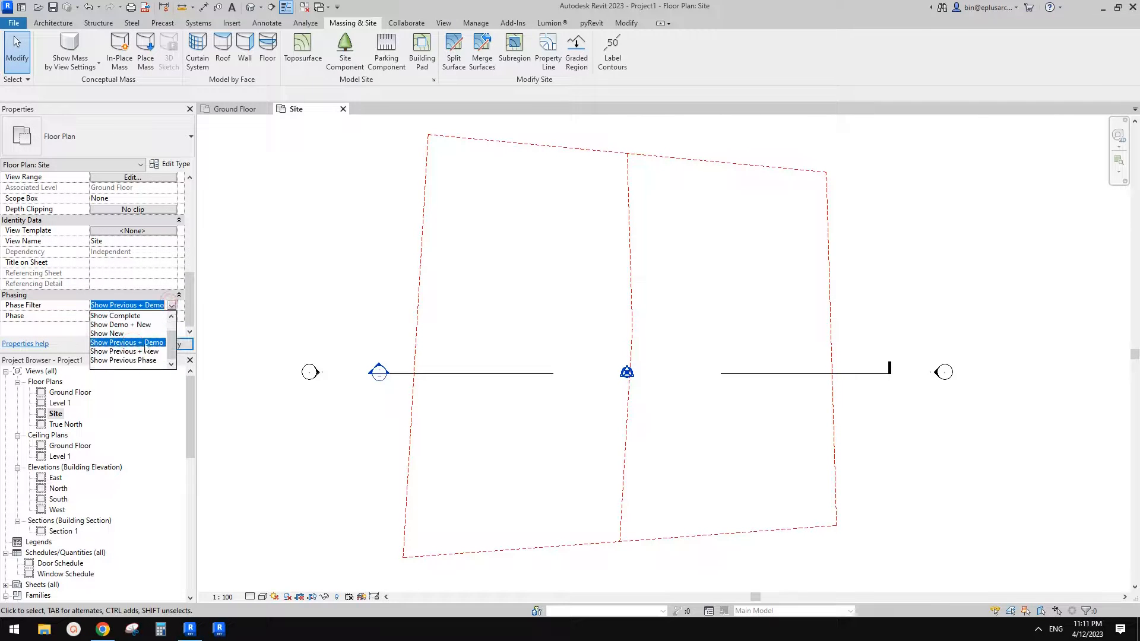
{"action": "left_click", "coordinate": [138, 352]}
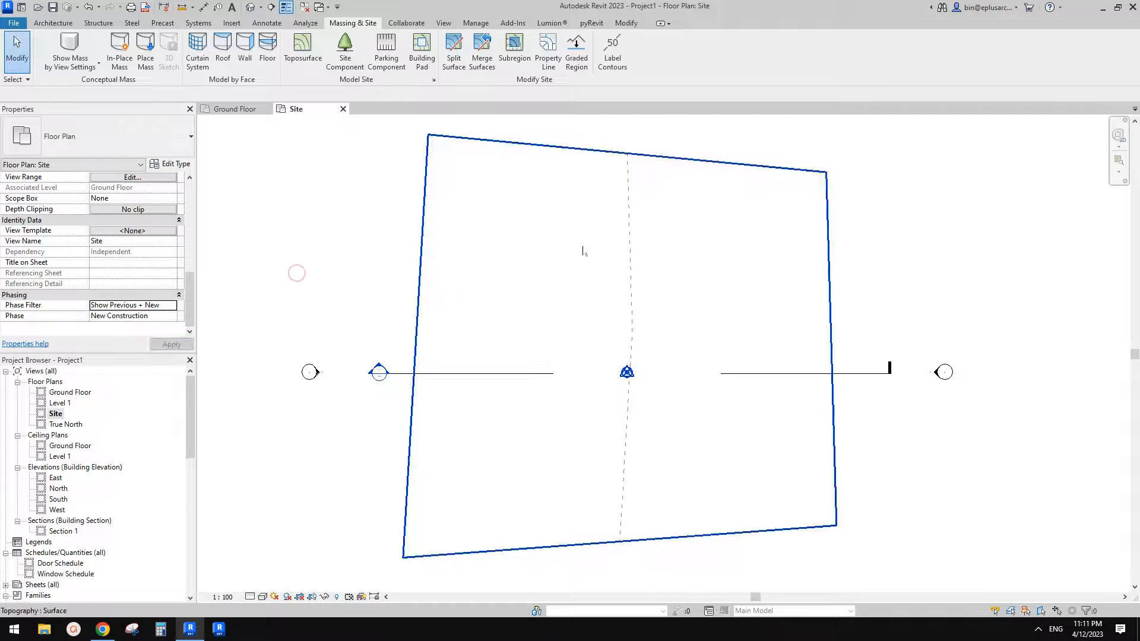
Step: Inspect the graded toposurface's phasing and its net cut/fill, fill and cut properties
{"action": "left_click", "coordinate": [646, 262]}
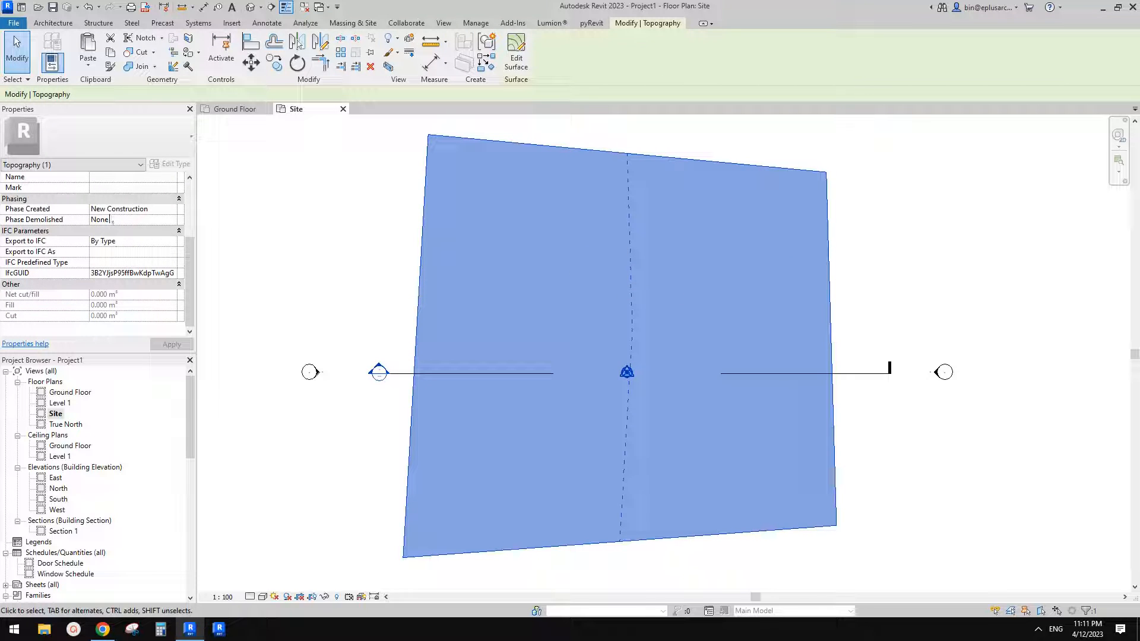
{"action": "scroll", "coordinate": [127, 221], "scroll_direction": "up", "scroll_amount": 2}
{"action": "scroll", "coordinate": [129, 231], "scroll_direction": "down", "scroll_amount": 2}
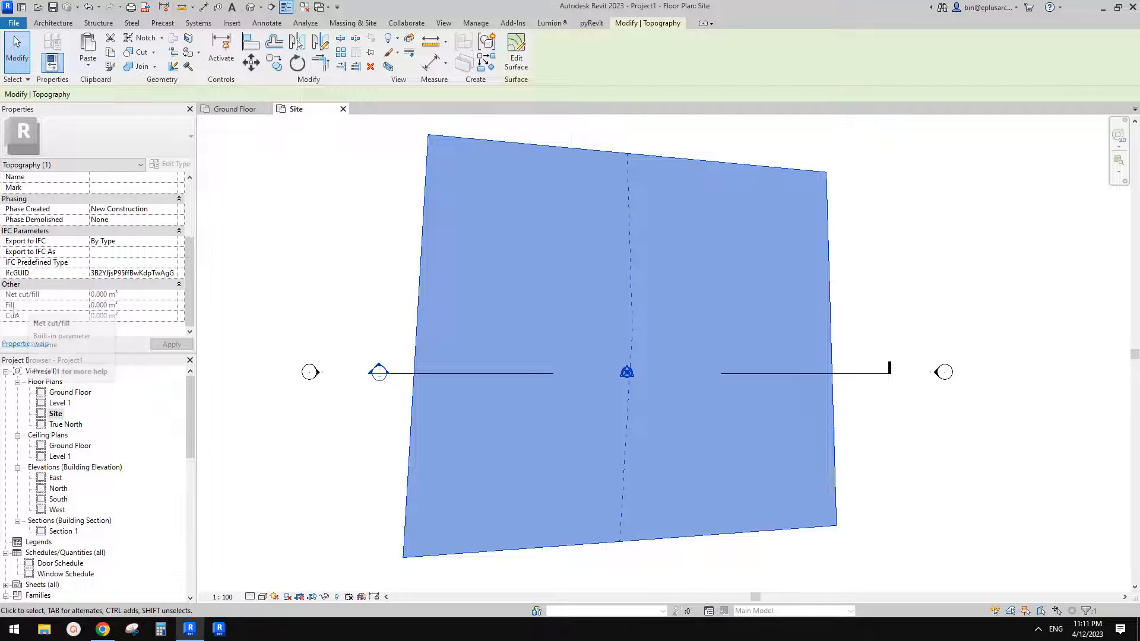
{"action": "middle_click_drag", "start_coordinate": [505, 265], "coordinate": [501, 262]}
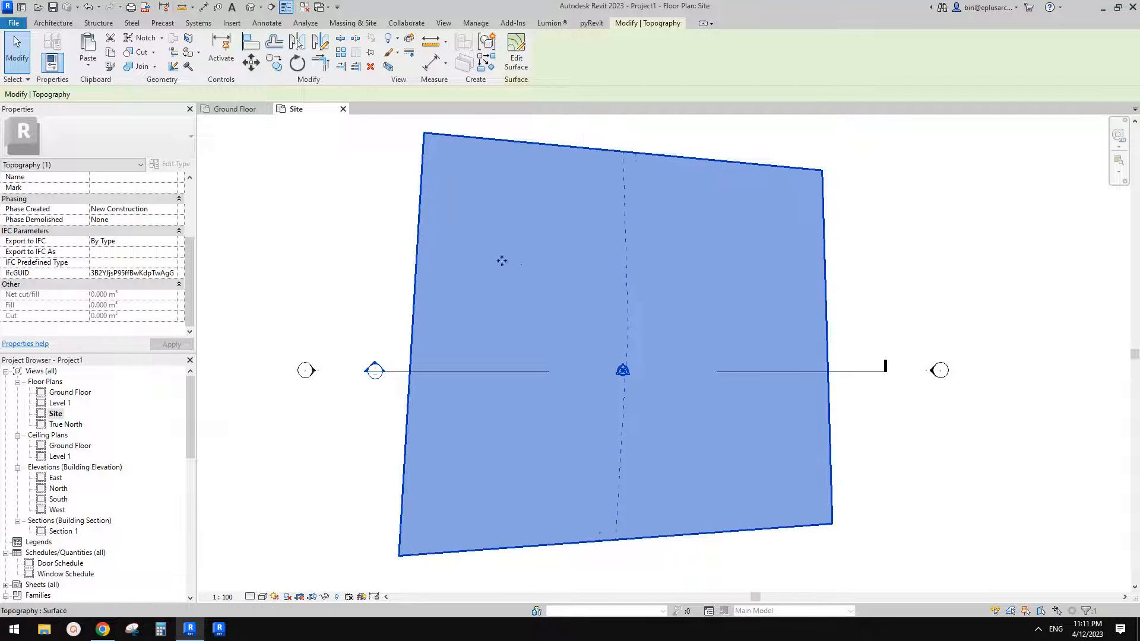
{"action": "key", "text": "Escape"}
Step: Edit the New Construction toposurface, adding two interior points at absolute elevation 0, and finish the surface edit
{"action": "middle_click_drag", "start_coordinate": [579, 301], "coordinate": [574, 275]}
{"action": "left_click", "coordinate": [622, 281]}
{"action": "middle_click_drag", "start_coordinate": [638, 223], "coordinate": [637, 246]}
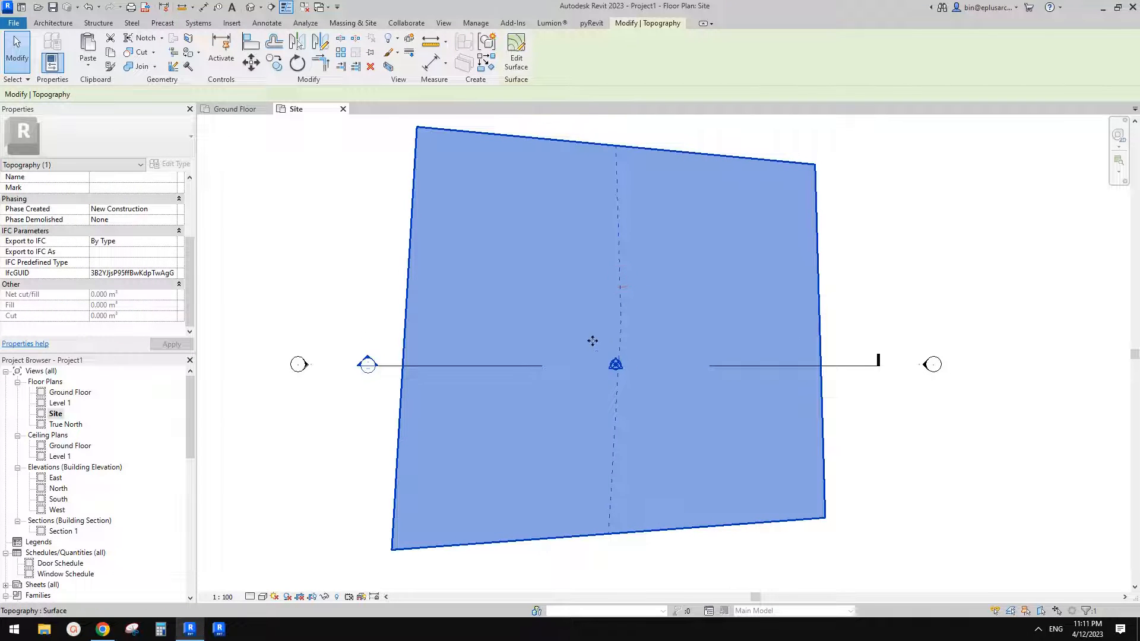
{"action": "scroll", "coordinate": [531, 252], "scroll_direction": "down", "scroll_amount": 1}
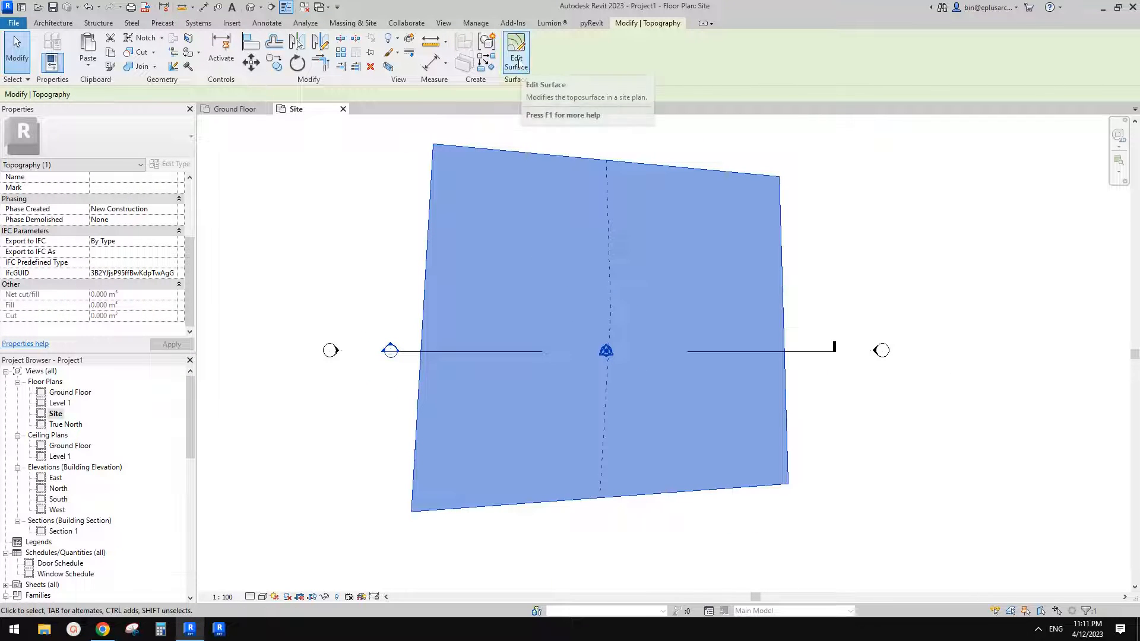
{"action": "left_click", "coordinate": [516, 62]}
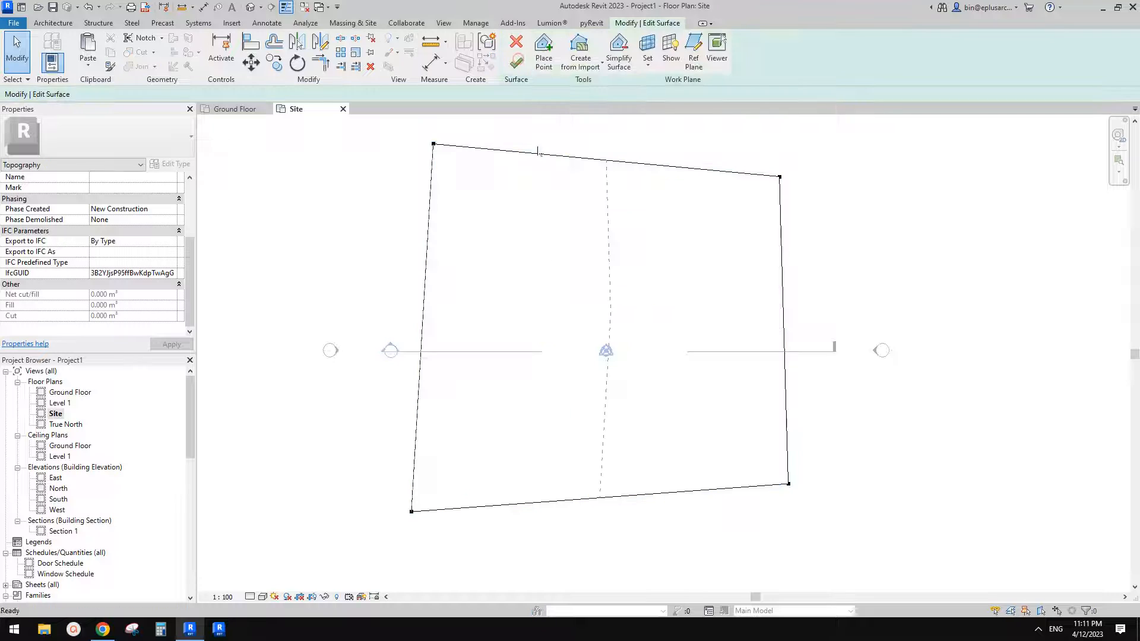
{"action": "left_click", "coordinate": [548, 58]}
{"action": "double_click", "coordinate": [158, 94]}
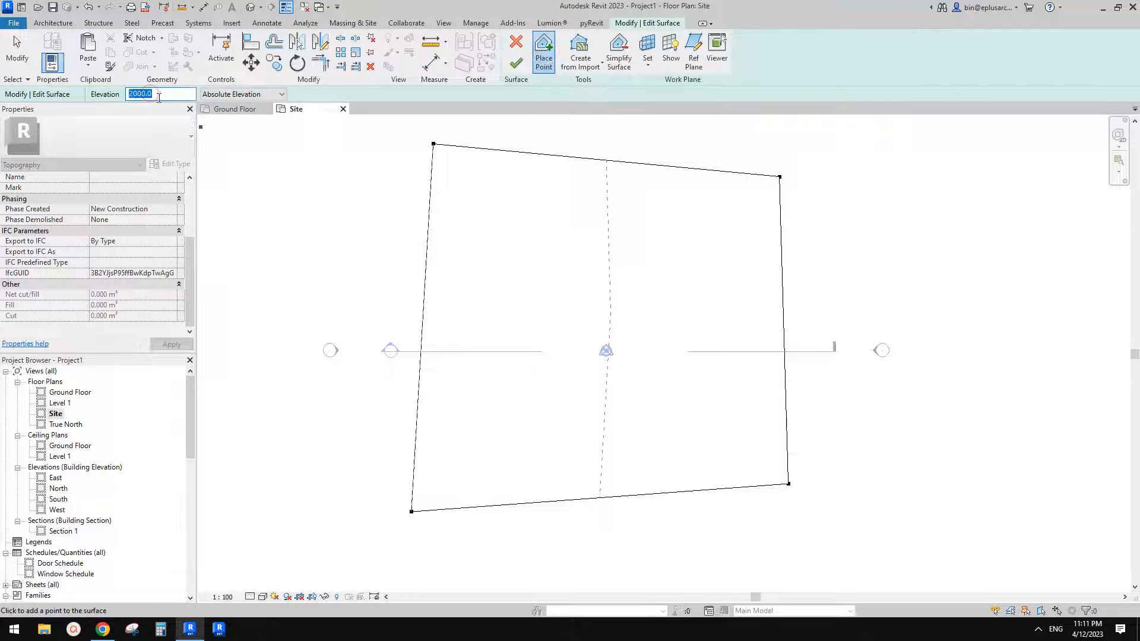
{"action": "type", "text": "0"}
{"action": "left_click", "coordinate": [597, 242]}
{"action": "left_click", "coordinate": [591, 417]}
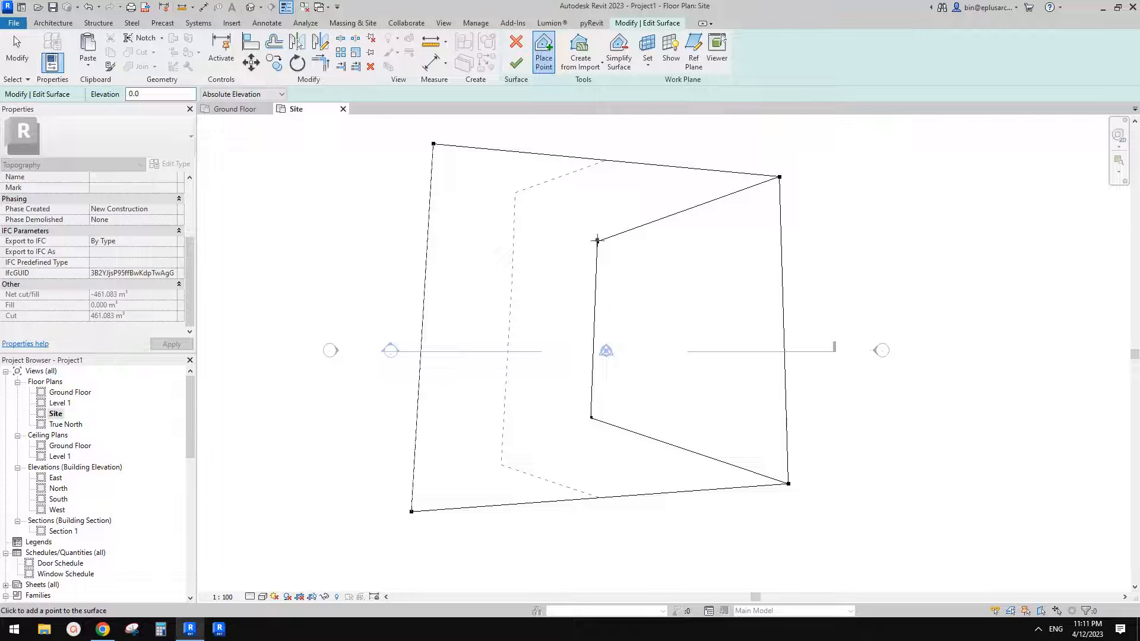
{"action": "key", "text": "Escape"}
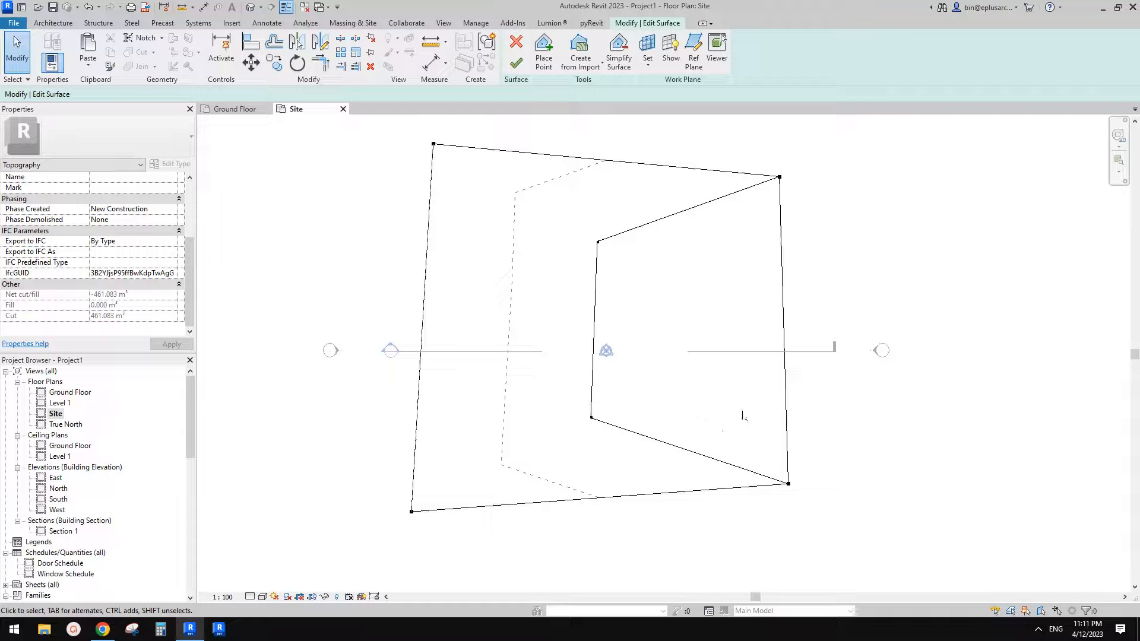
{"action": "left_click", "coordinate": [516, 63]}
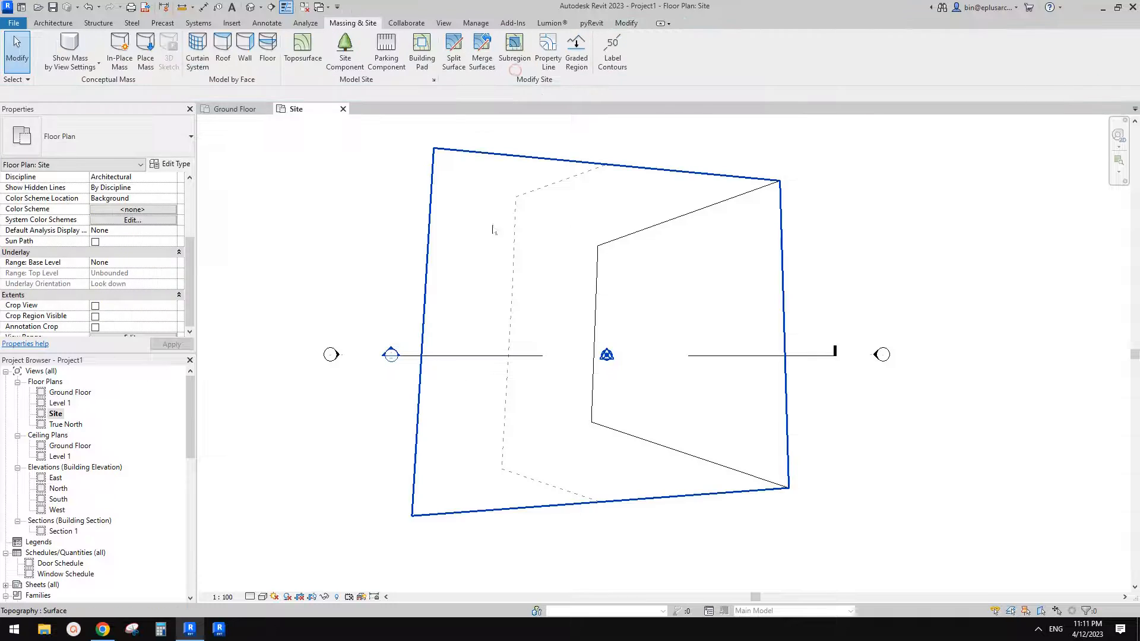
Step: Check the edited toposurface's cut and fill volumes in its properties
{"action": "left_click", "coordinate": [553, 301]}
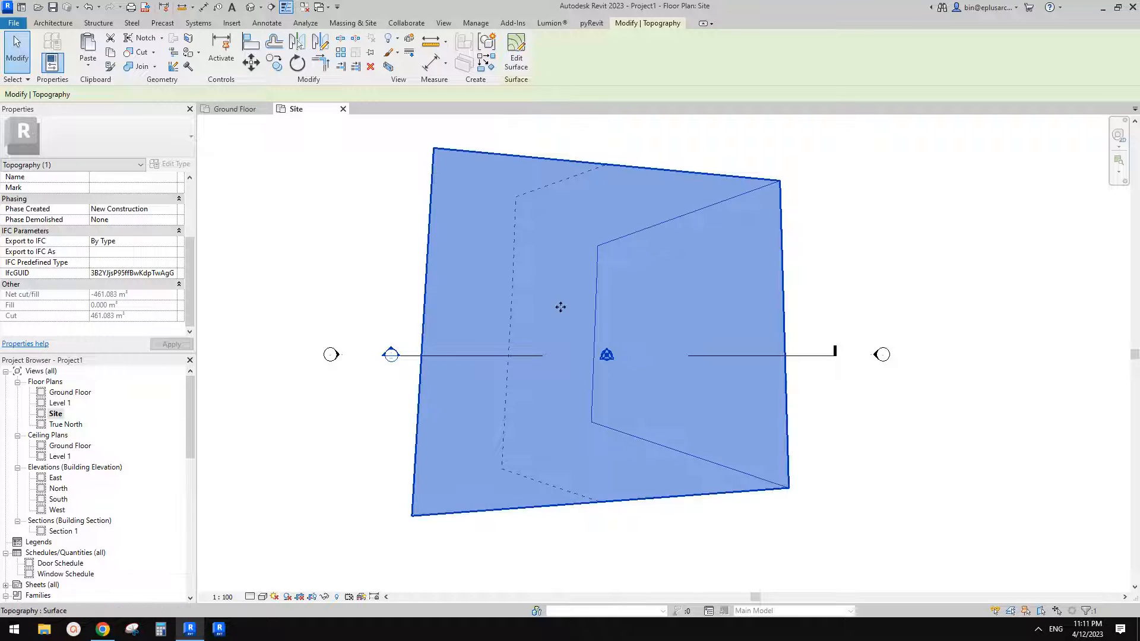
{"action": "middle_click_drag", "start_coordinate": [682, 287], "coordinate": [683, 288]}
{"action": "key", "text": "Escape"}
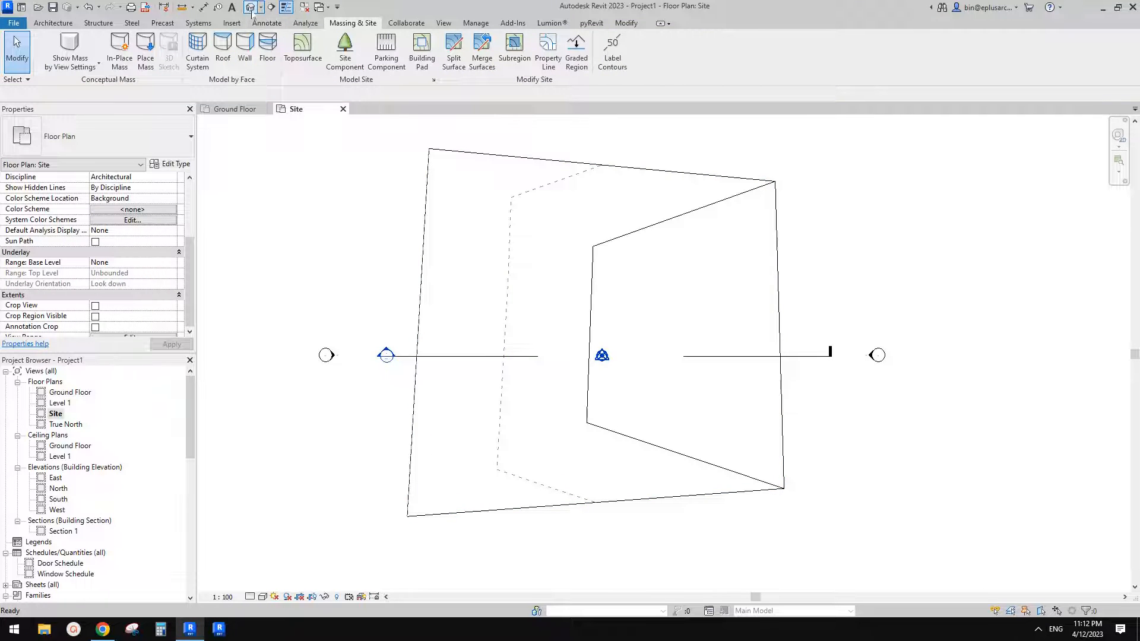
Step: Open the default 3D view, select the edited toposurface and examine its shape from several angles
{"action": "left_click", "coordinate": [250, 7]}
{"action": "middle_click_drag", "start_coordinate": [584, 132], "coordinate": [794, 373], "text": "shift"}
{"action": "scroll", "coordinate": [794, 372], "scroll_direction": "down", "scroll_amount": 1}
{"action": "left_click", "coordinate": [720, 361]}
{"action": "scroll", "coordinate": [720, 360], "scroll_direction": "up", "scroll_amount": 2}
{"action": "middle_click_drag", "start_coordinate": [720, 360], "coordinate": [669, 331], "text": "shift"}
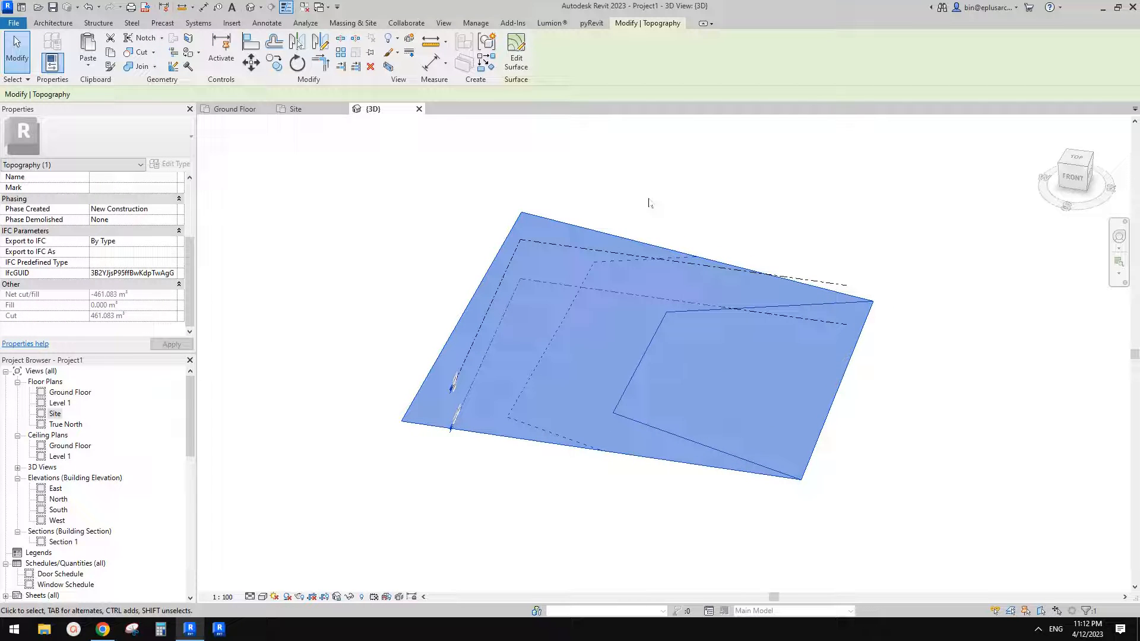
{"action": "middle_click_drag", "start_coordinate": [668, 211], "coordinate": [668, 213]}
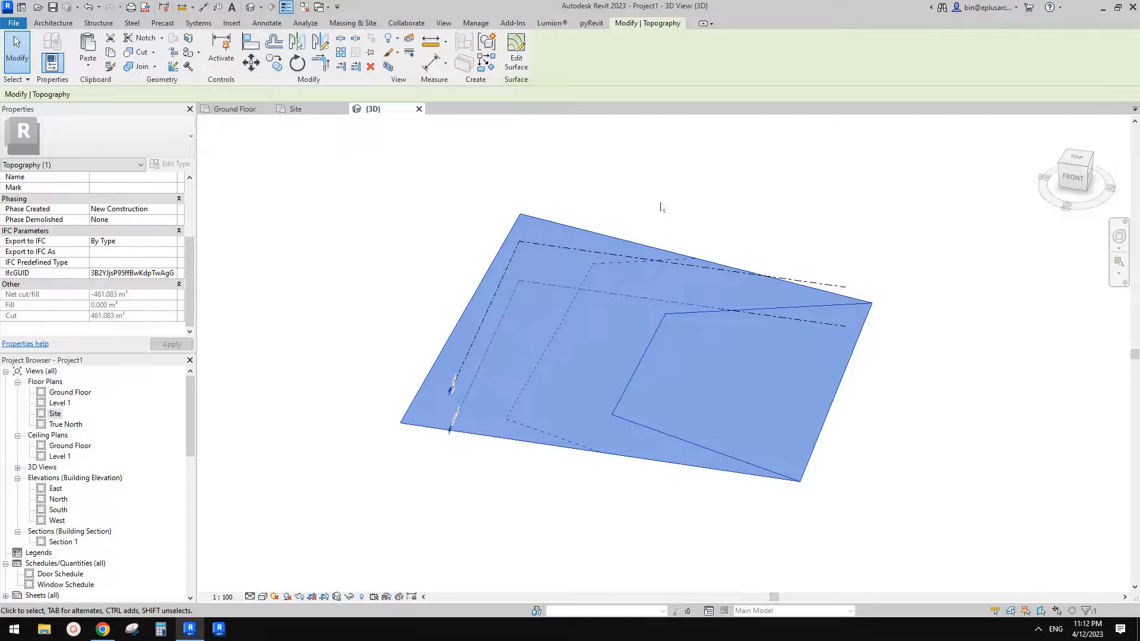
Step: Edit the New Construction toposurface, delete its two interior points at elevation 0, and finish the surface edit
{"action": "left_click", "coordinate": [528, 70]}
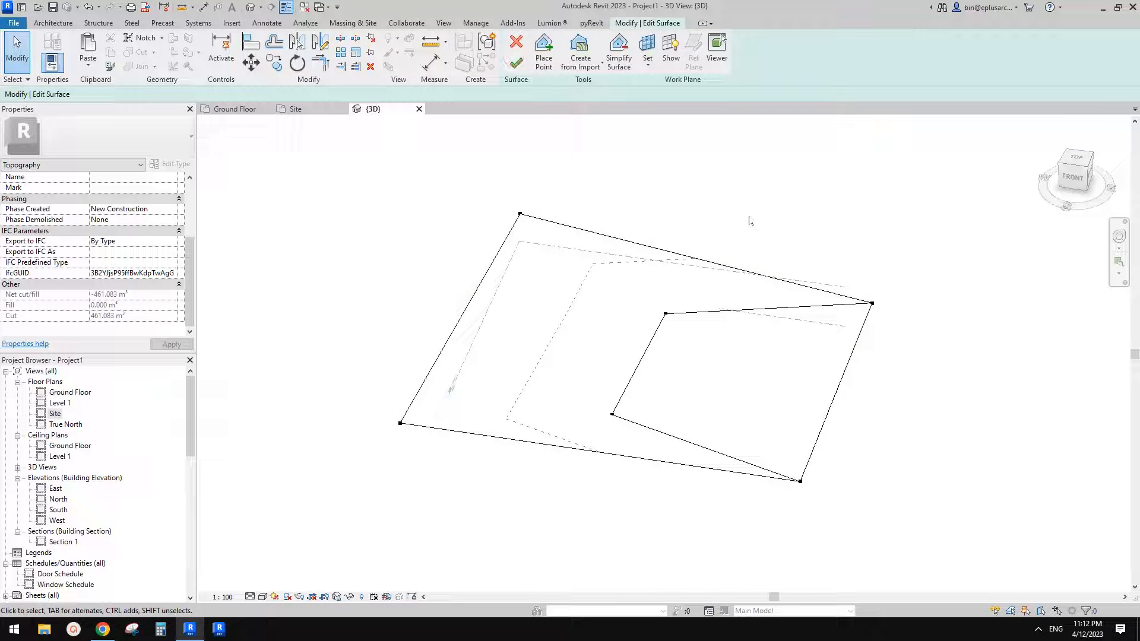
{"action": "middle_click_drag", "start_coordinate": [914, 385], "coordinate": [897, 378]}
{"action": "left_click_drag", "start_coordinate": [629, 294], "coordinate": [670, 321]}
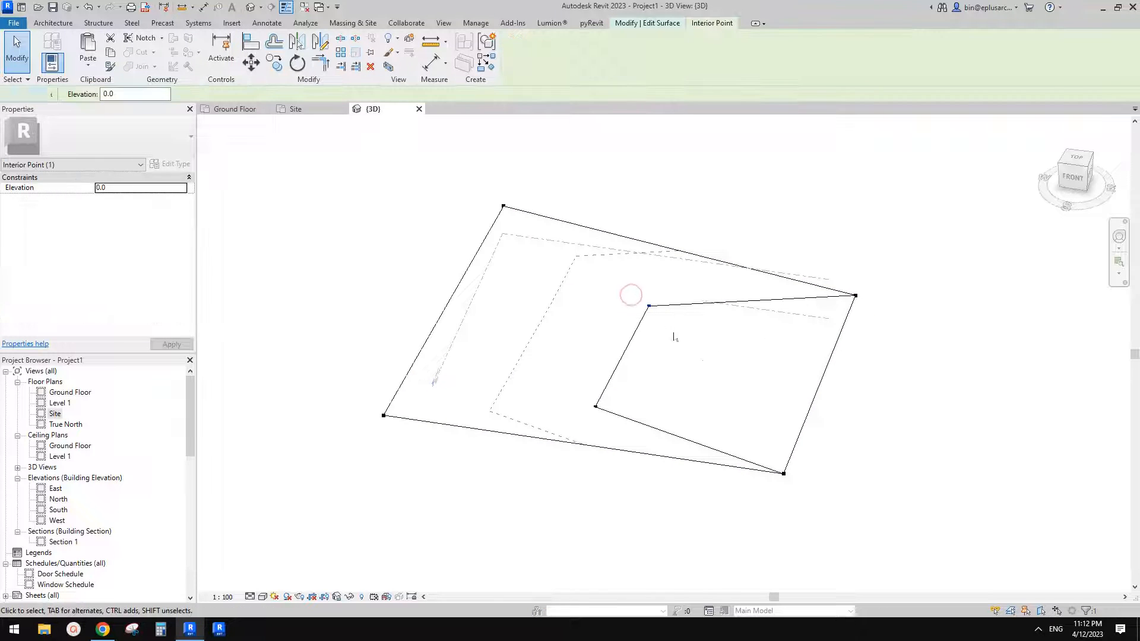
{"action": "key", "text": "Delete"}
{"action": "left_click_drag", "start_coordinate": [571, 380], "coordinate": [631, 423]}
{"action": "key", "text": "Delete"}
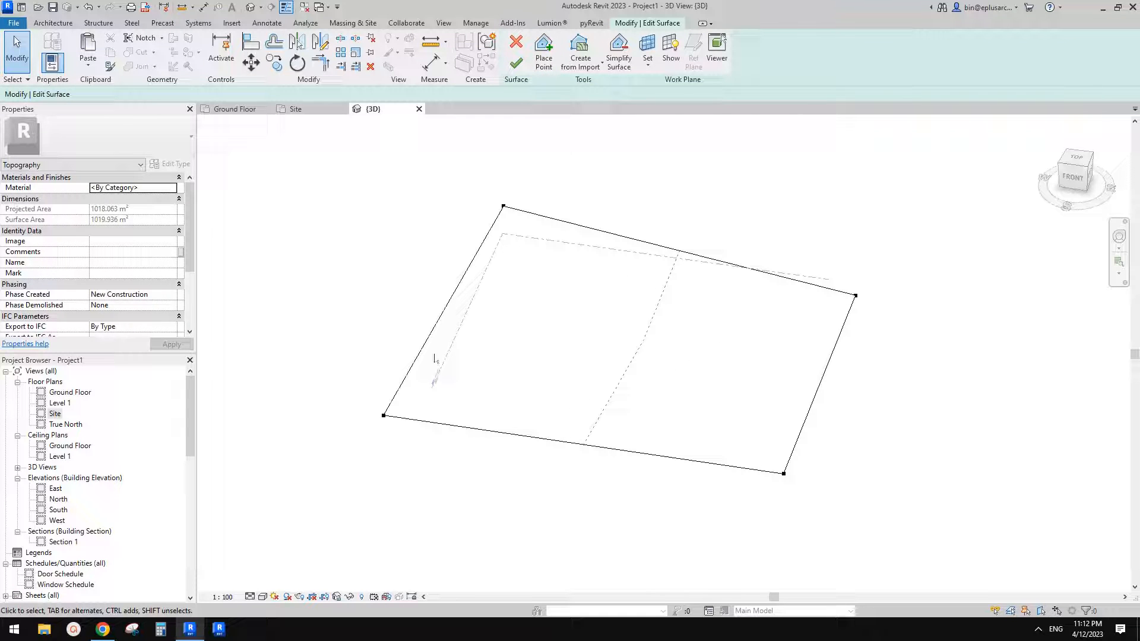
{"action": "scroll", "coordinate": [146, 312], "scroll_direction": "down", "scroll_amount": 3}
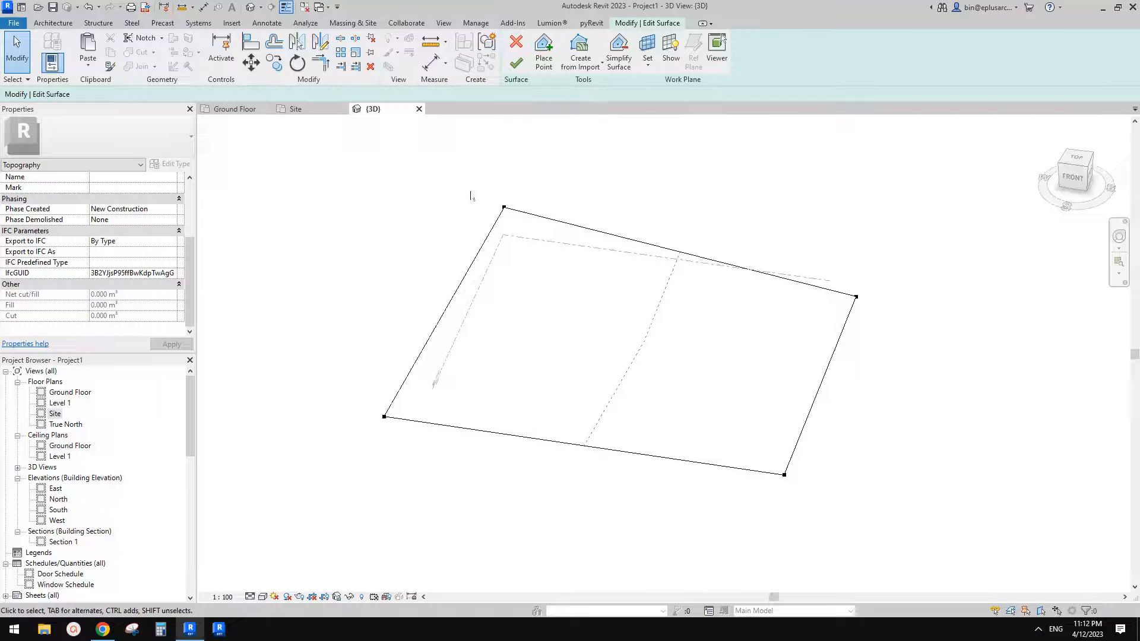
{"action": "left_click", "coordinate": [515, 63]}
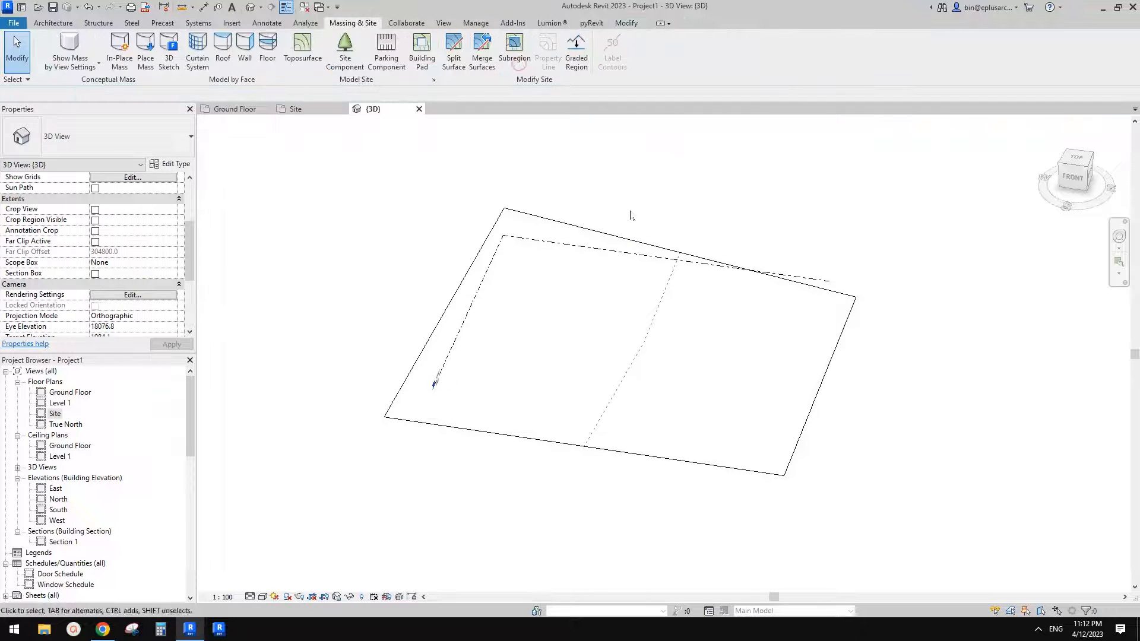
Step: In the Site plan, draw a rectangle of Generic 200mm walls about 12000 by 10100 mm near the middle of the toposurface
{"action": "double_click", "coordinate": [57, 413]}
{"action": "scroll", "coordinate": [665, 321], "scroll_direction": "up", "scroll_amount": 2}
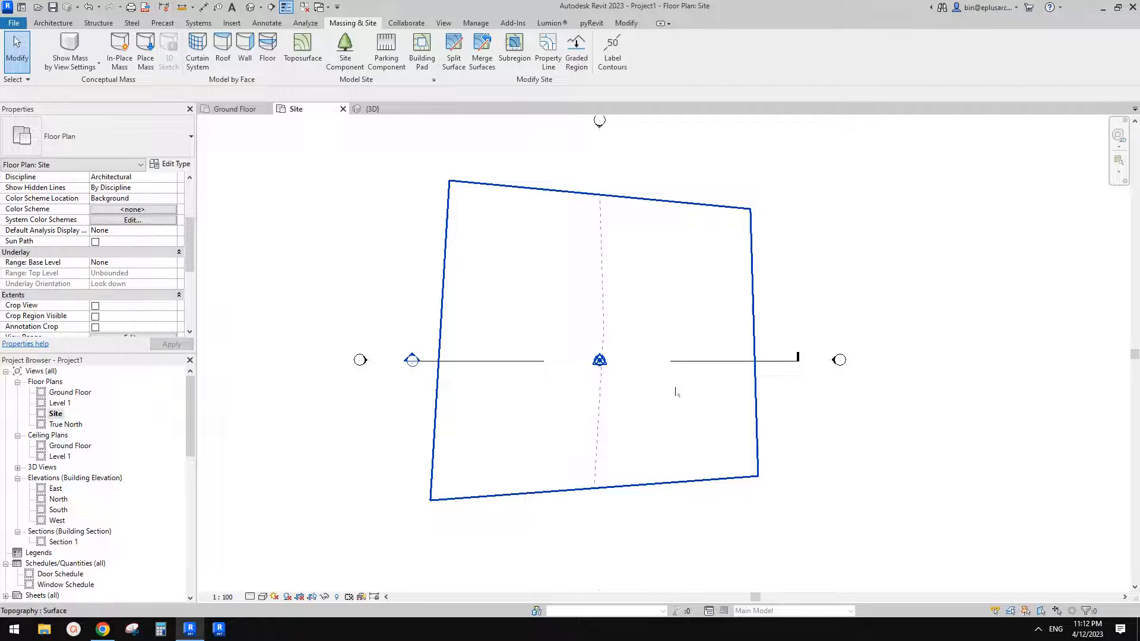
{"action": "scroll", "coordinate": [675, 391], "scroll_direction": "up", "scroll_amount": 1}
{"action": "scroll", "coordinate": [593, 334], "scroll_direction": "up", "scroll_amount": 1}
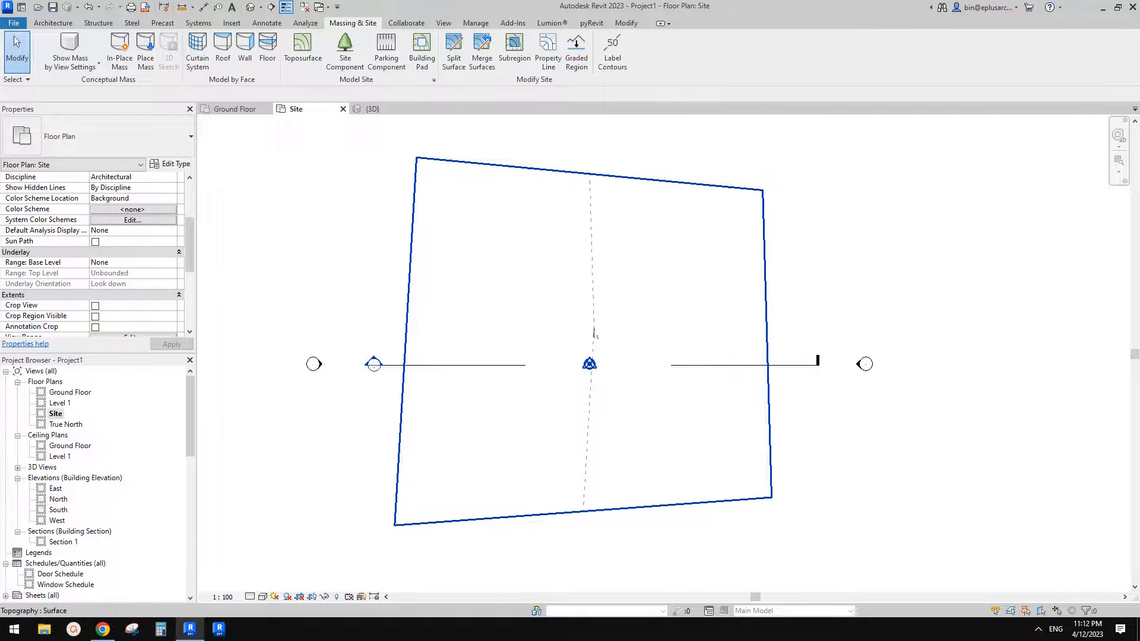
{"action": "left_click", "coordinate": [53, 23]}
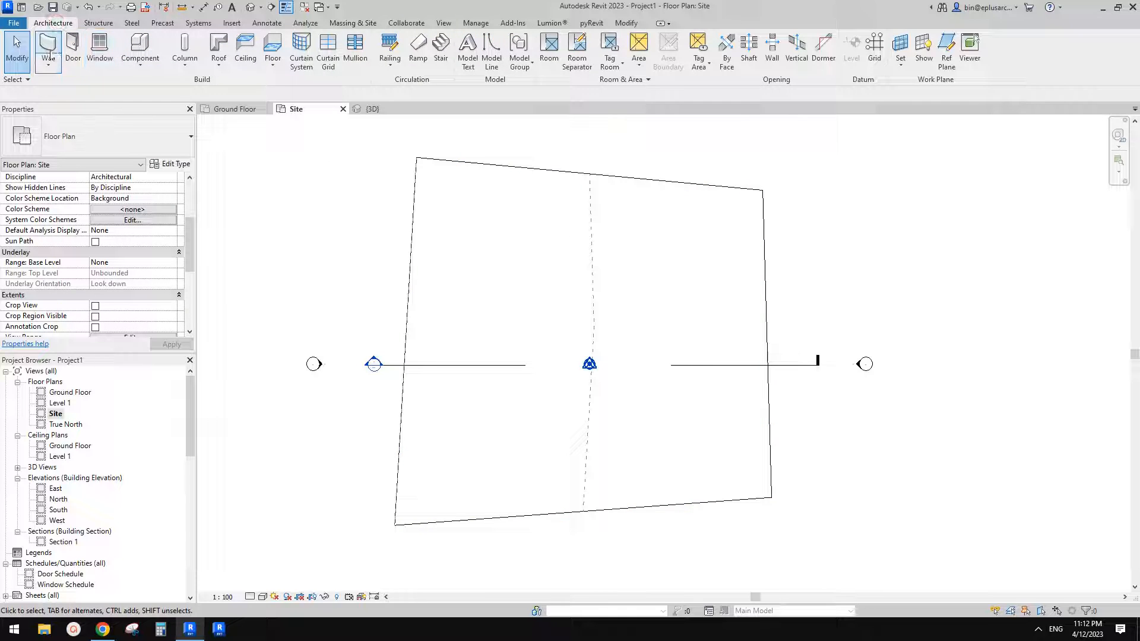
{"action": "left_click", "coordinate": [48, 50]}
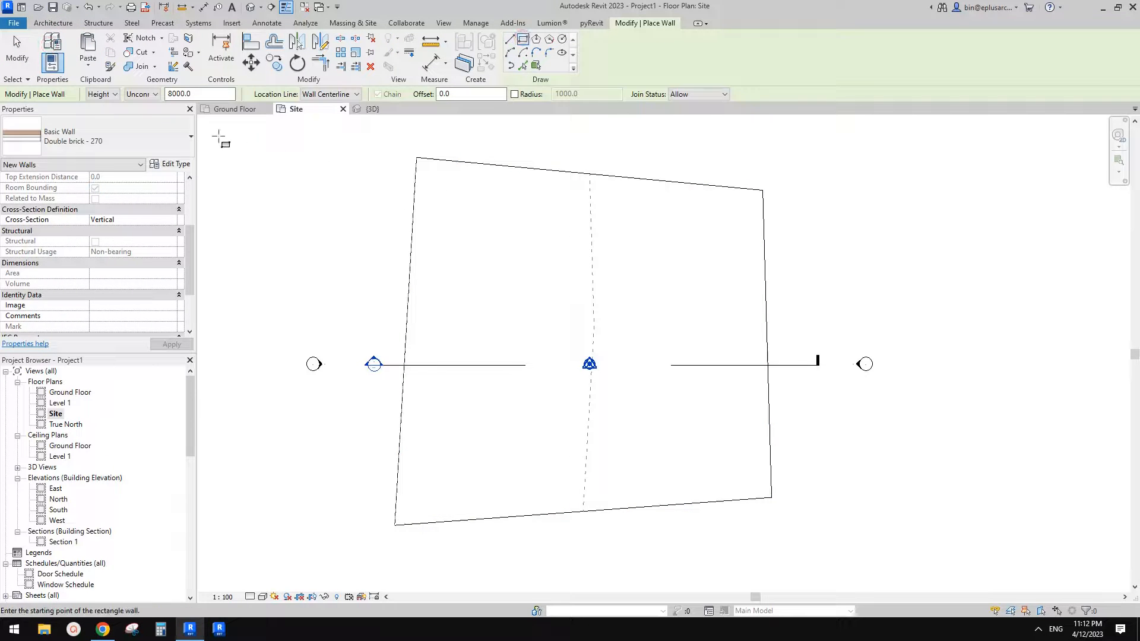
{"action": "left_click", "coordinate": [164, 143]}
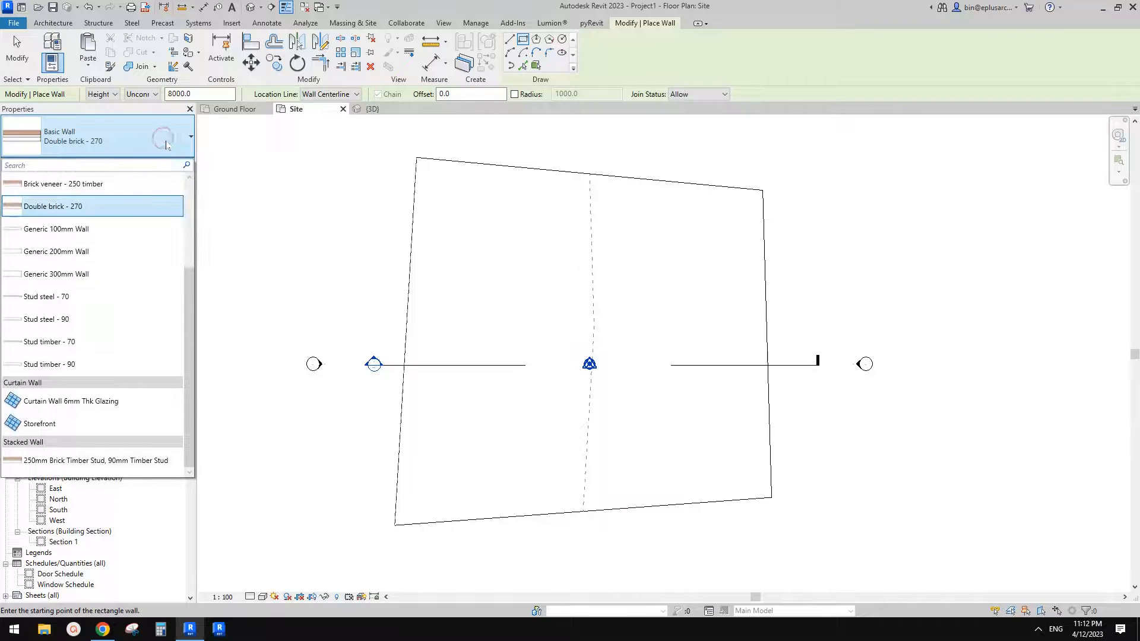
{"action": "left_click", "coordinate": [95, 255]}
{"action": "left_click", "coordinate": [545, 290]}
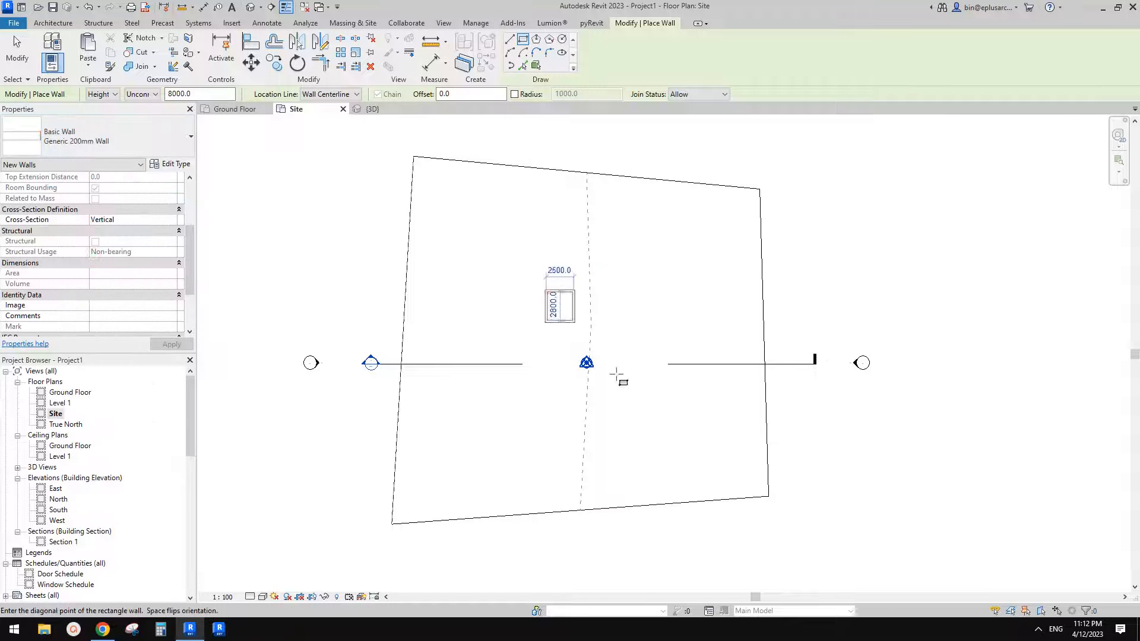
{"action": "left_click", "coordinate": [681, 403]}
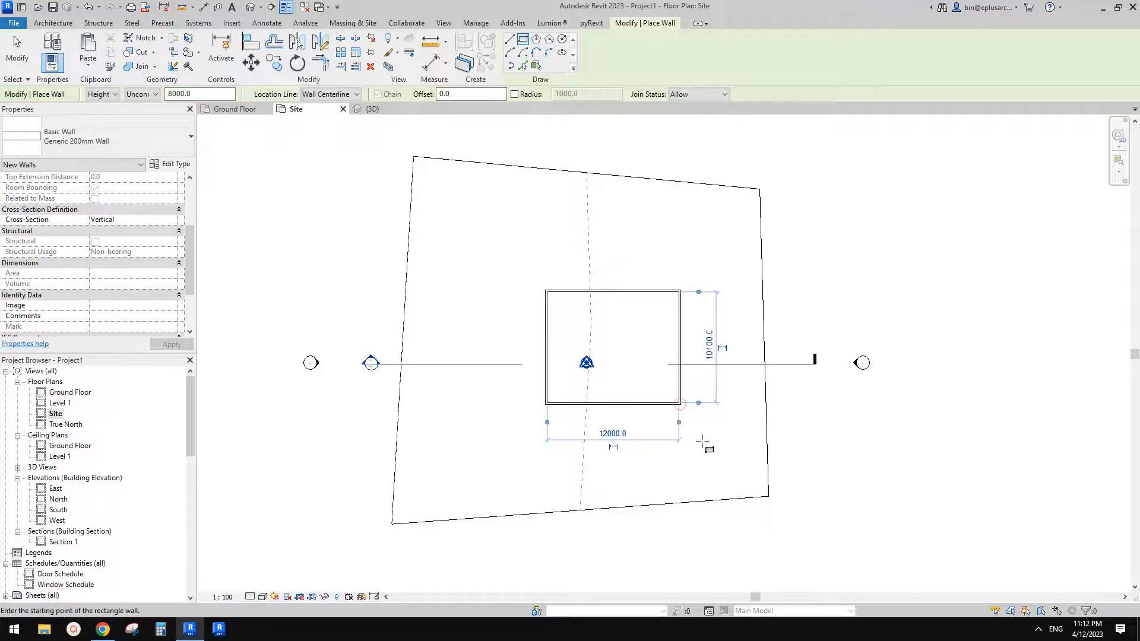
{"action": "key", "text": "Escape"}
{"action": "key", "text": "Escape"}
Step: Open the default 3D view and examine from the side how the walls sit against the sloping toposurface and the levels
{"action": "left_click", "coordinate": [250, 7]}
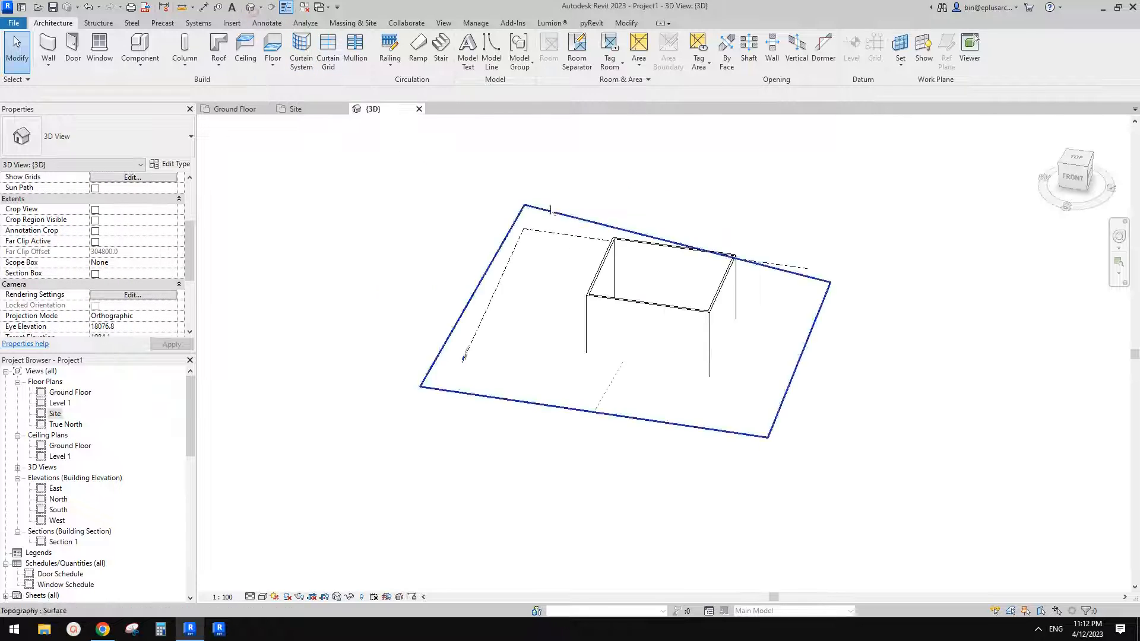
{"action": "middle_click_drag", "start_coordinate": [599, 273], "coordinate": [676, 166], "text": "shift"}
{"action": "middle_click_drag", "start_coordinate": [613, 285], "coordinate": [525, 315], "text": "shift"}
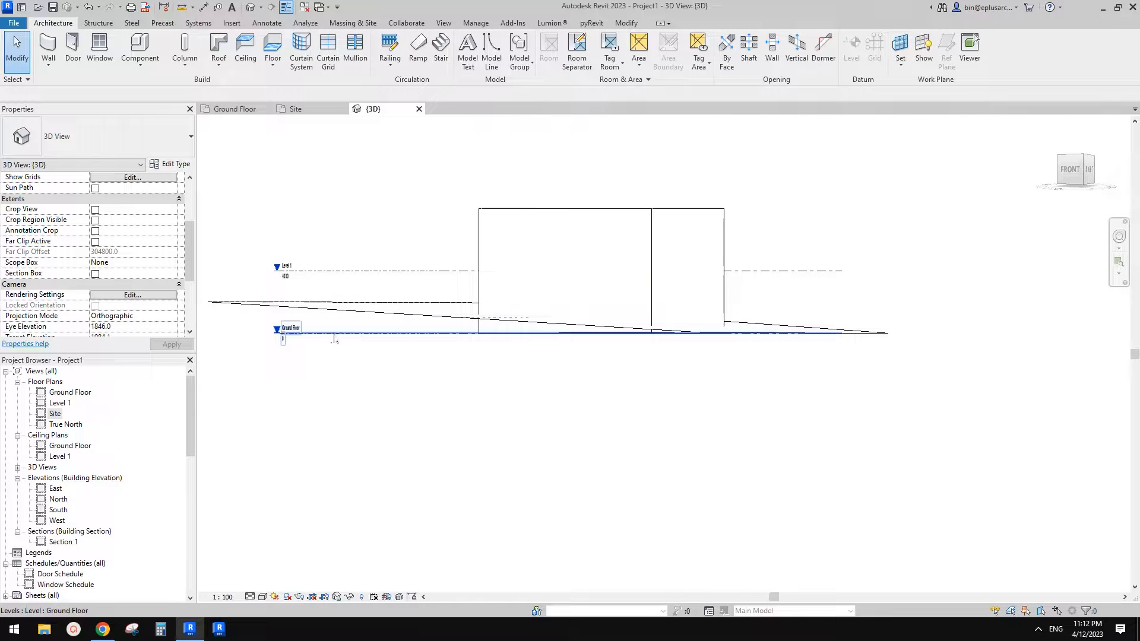
{"action": "middle_click_drag", "start_coordinate": [334, 338], "coordinate": [613, 330], "text": "shift"}
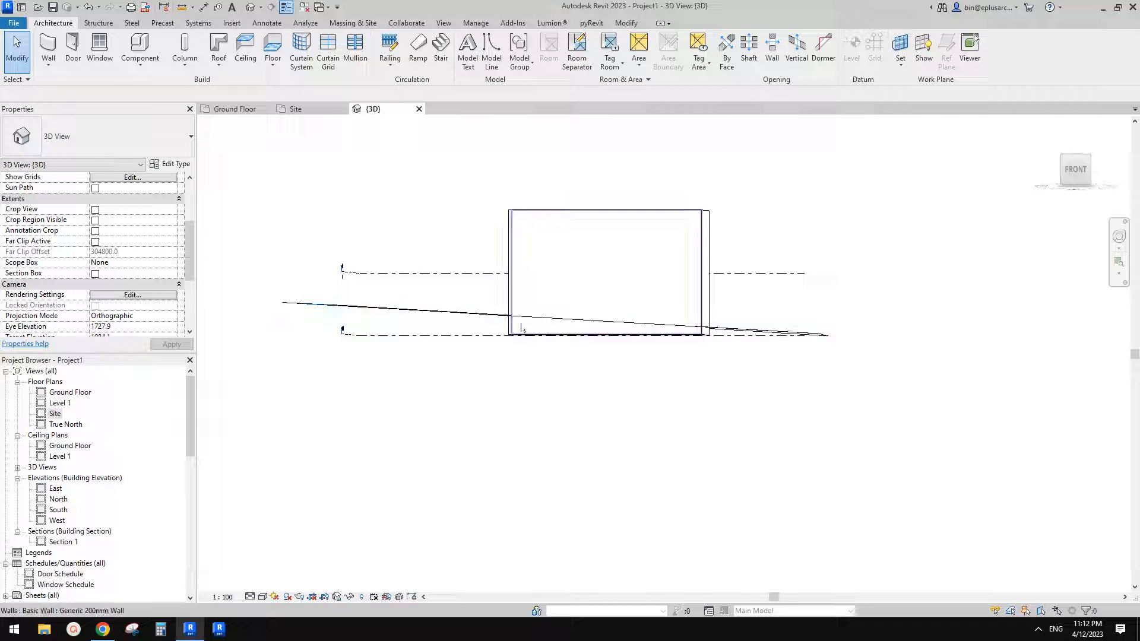
{"action": "middle_click_drag", "start_coordinate": [517, 329], "coordinate": [669, 308], "text": "shift"}
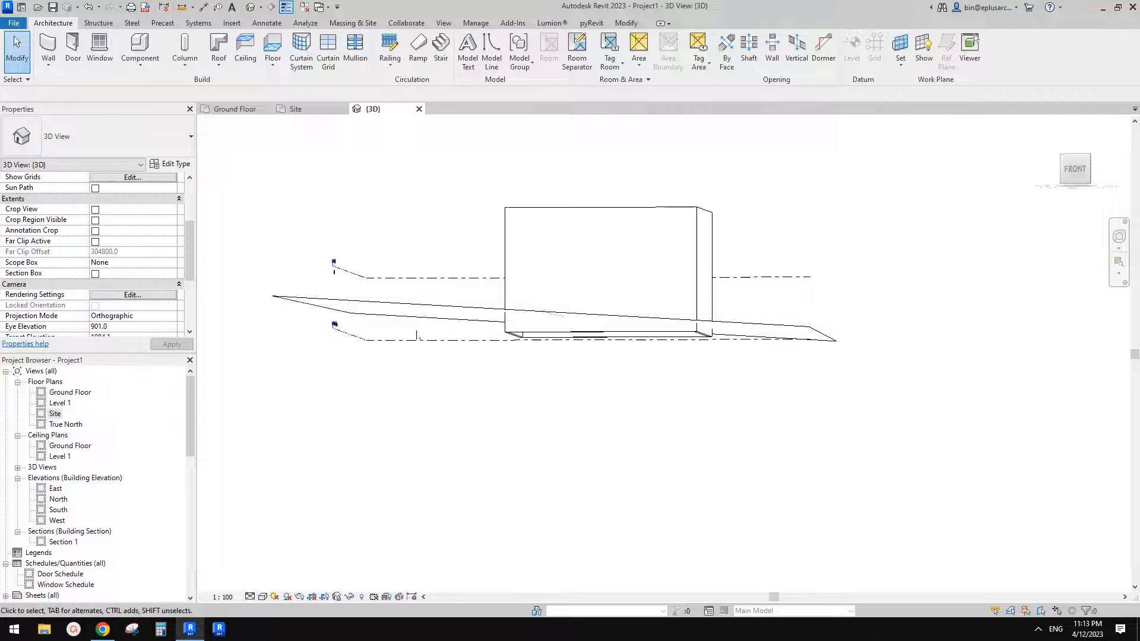
Step: In a front-facing 3D view, move the Ground Floor level up to elevation 800, where the sloping ground crosses the building
{"action": "left_click", "coordinate": [1074, 169]}
{"action": "scroll", "coordinate": [545, 367], "scroll_direction": "up", "scroll_amount": 5}
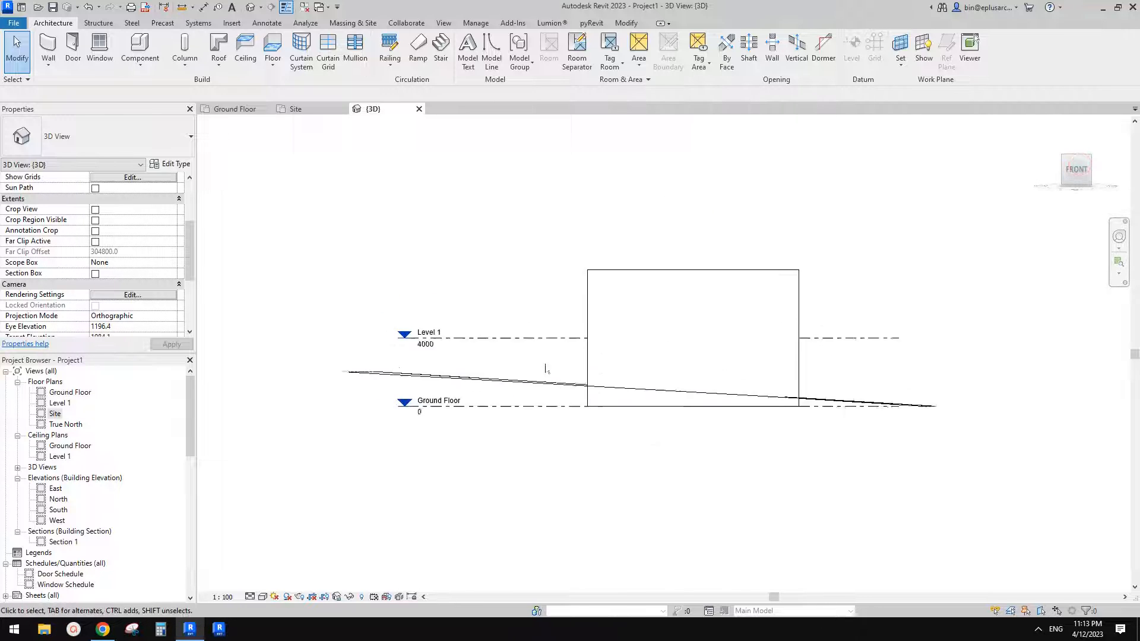
{"action": "left_click", "coordinate": [479, 456]}
{"action": "scroll", "coordinate": [479, 456], "scroll_direction": "down", "scroll_amount": 2}
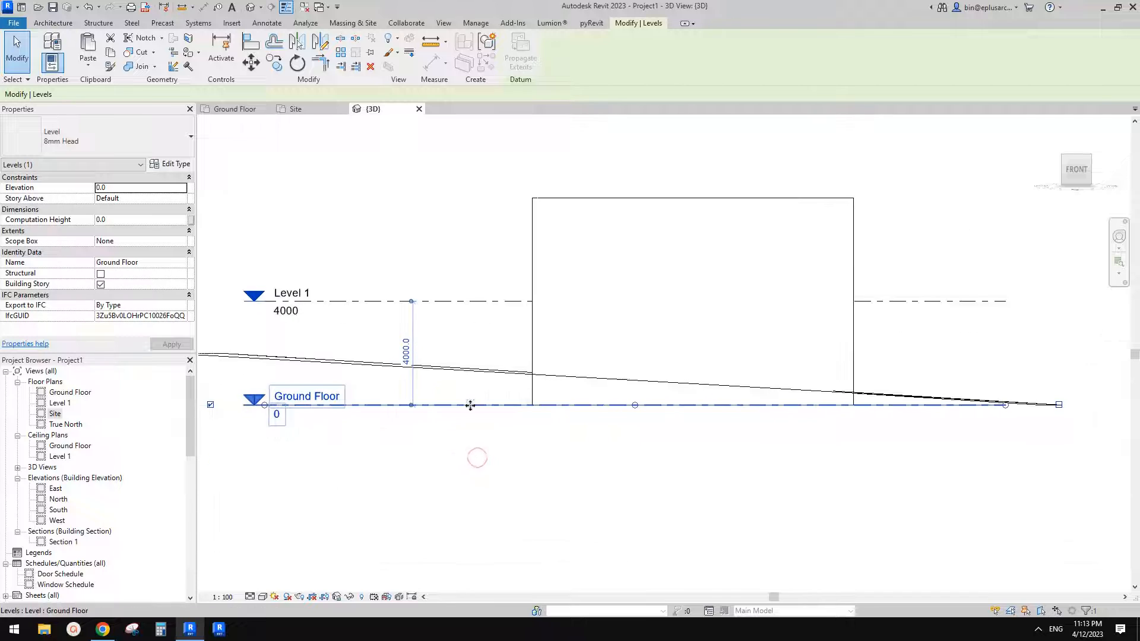
{"action": "key", "text": "m"}
{"action": "key", "text": "v"}
{"action": "left_click", "coordinate": [686, 406]}
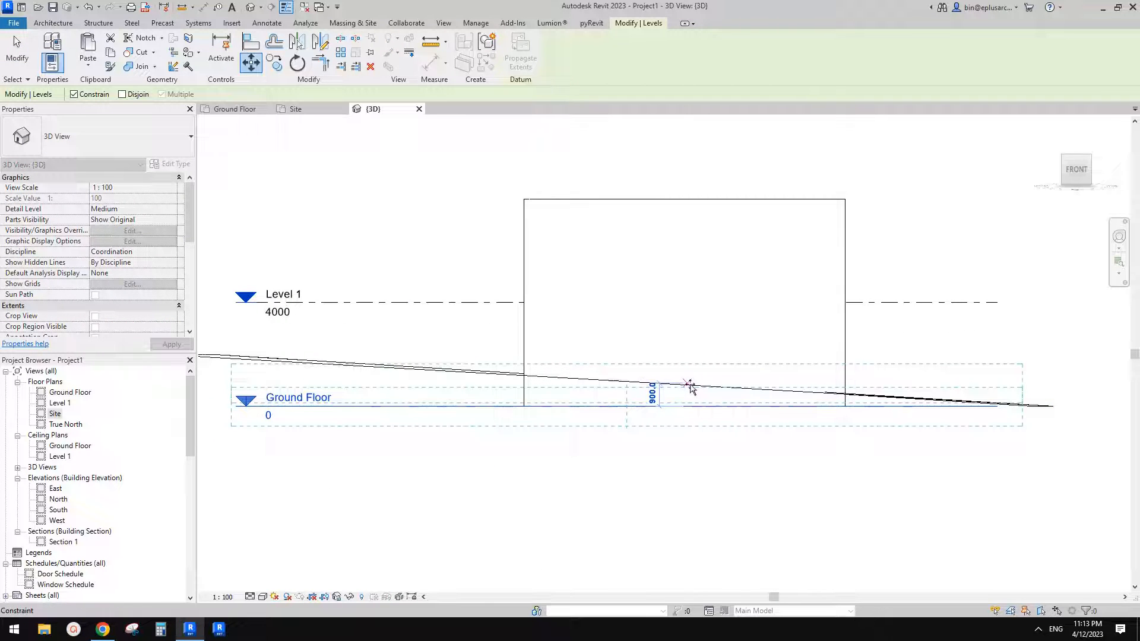
{"action": "left_click", "coordinate": [689, 386]}
{"action": "key", "text": "Escape"}
{"action": "scroll", "coordinate": [765, 408], "scroll_direction": "down", "scroll_amount": 1}
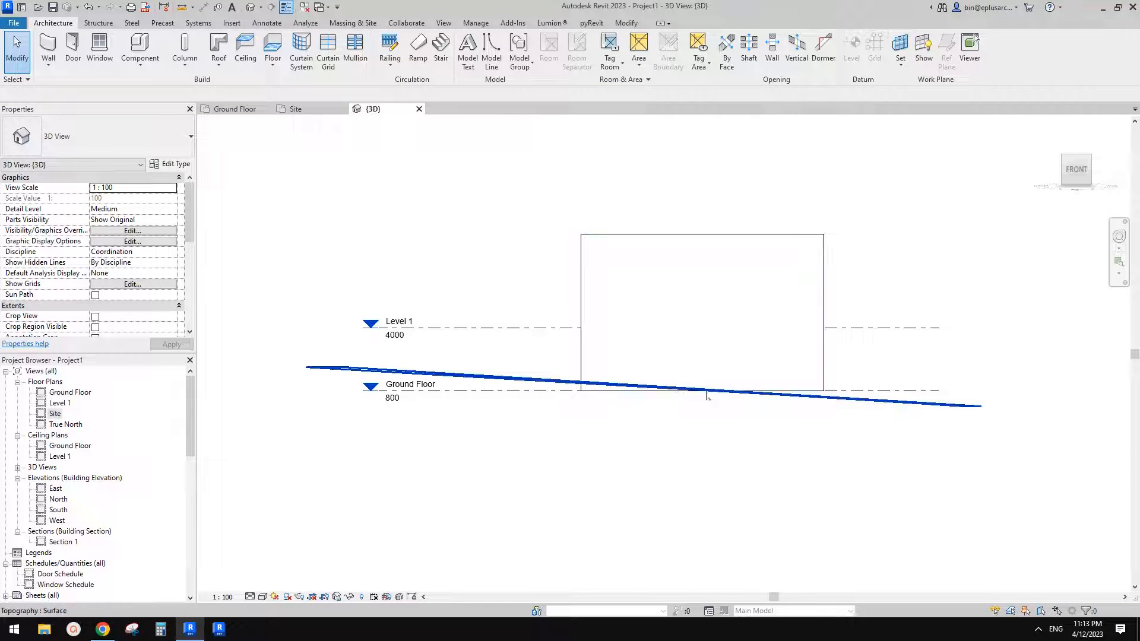
Step: Start a footprint roof on Level 1 using the Generic - 400mm type and pick all four building walls as its boundary
{"action": "scroll", "coordinate": [627, 397], "scroll_direction": "up", "scroll_amount": 2}
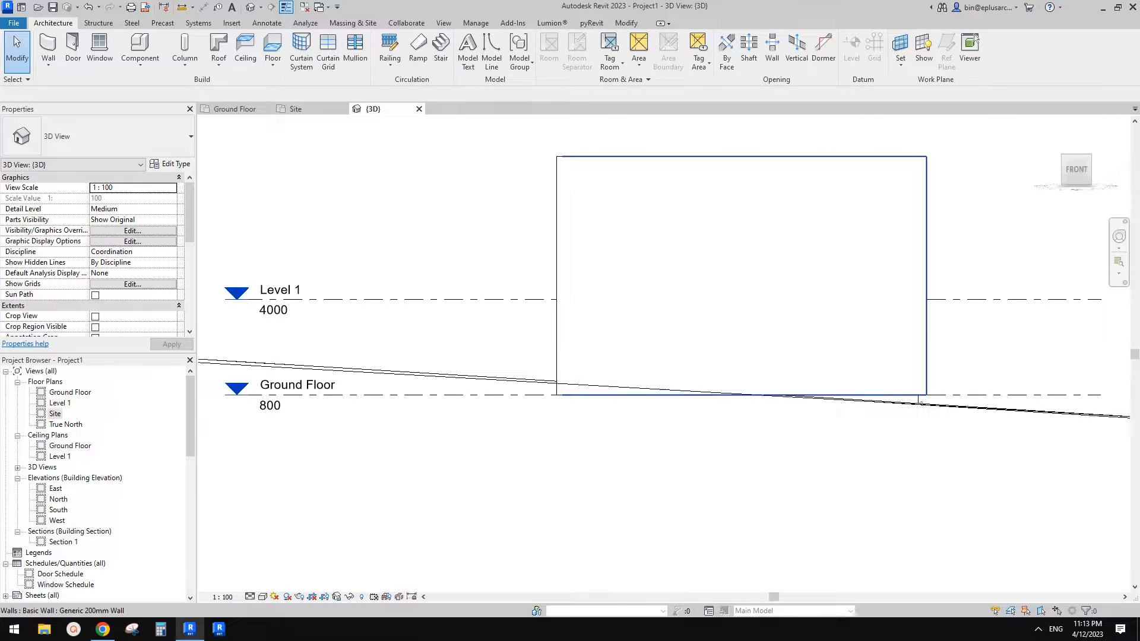
{"action": "scroll", "coordinate": [817, 387], "scroll_direction": "down", "scroll_amount": 3}
{"action": "mouse_move", "coordinate": [811, 391]}
{"action": "middle_mouse_down", "text": "shift"}
{"action": "mouse_move", "coordinate": [799, 381]}
{"action": "mouse_move", "coordinate": [798, 397]}
{"action": "middle_mouse_up", "text": "shift"}
{"action": "left_click", "coordinate": [218, 45]}
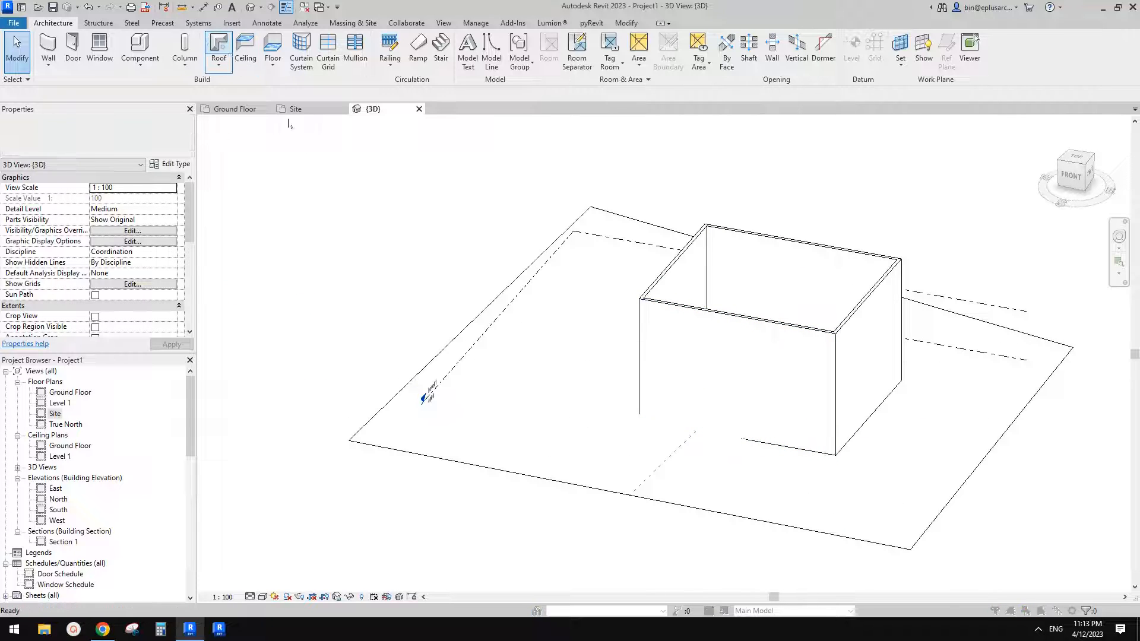
{"action": "left_click", "coordinate": [563, 342]}
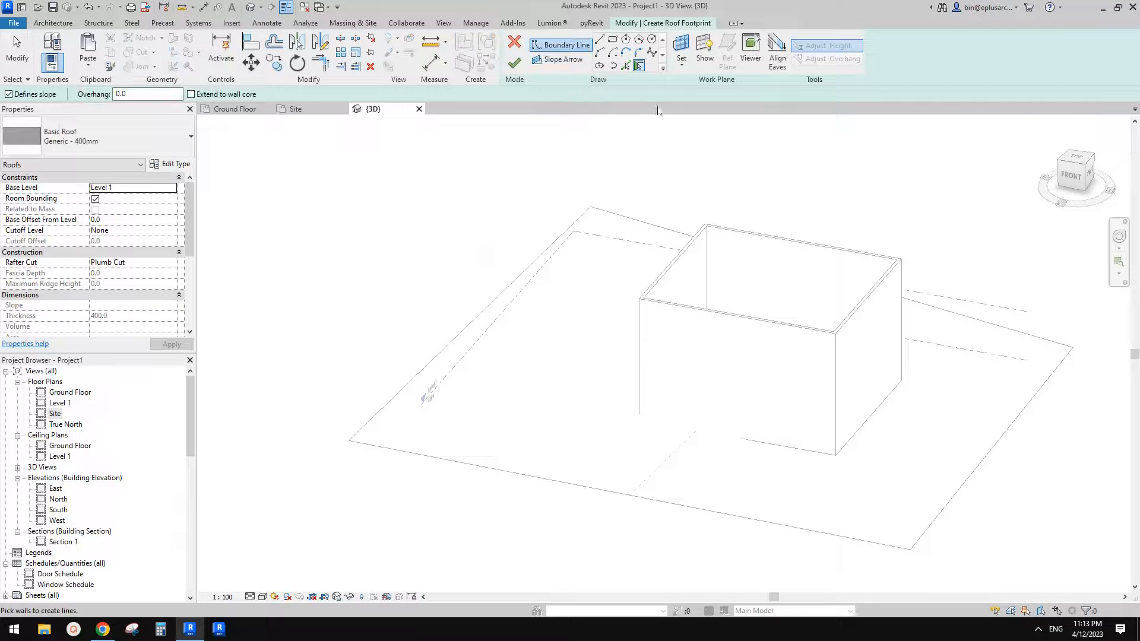
{"action": "key", "text": "Tab"}
{"action": "left_click", "coordinate": [750, 328]}
{"action": "key", "text": "Escape"}
Step: Set the overhang of all four roof boundary lines to 600 mm and flip them to the outside of the walls
{"action": "left_click", "coordinate": [800, 315]}
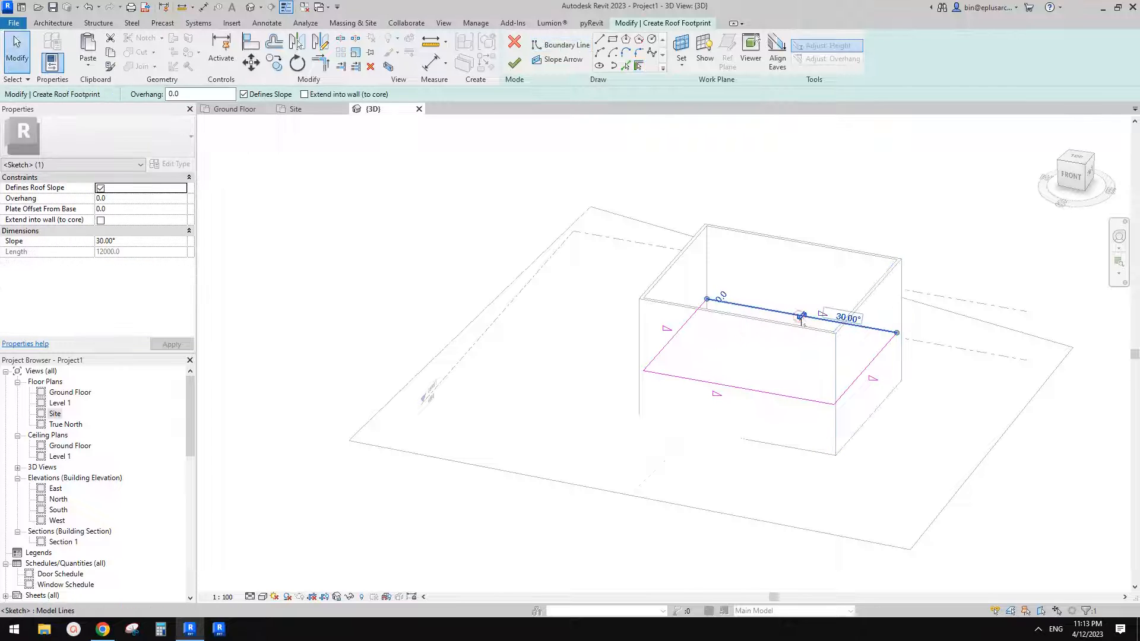
{"action": "key", "text": "Tab"}
{"action": "left_click", "coordinate": [783, 311]}
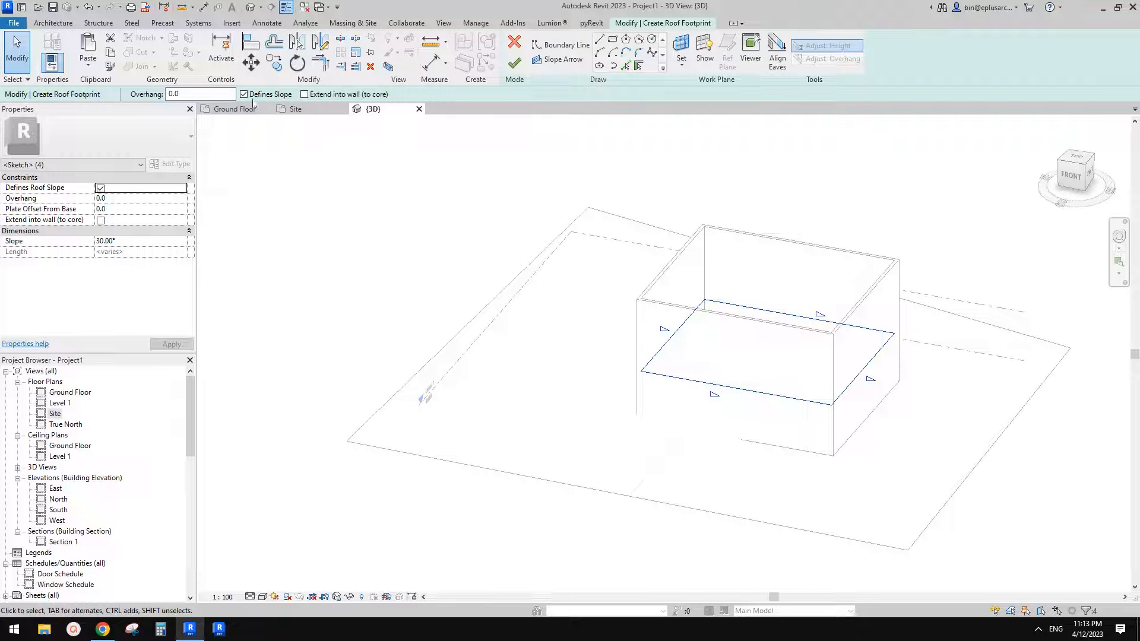
{"action": "key", "text": "Return"}
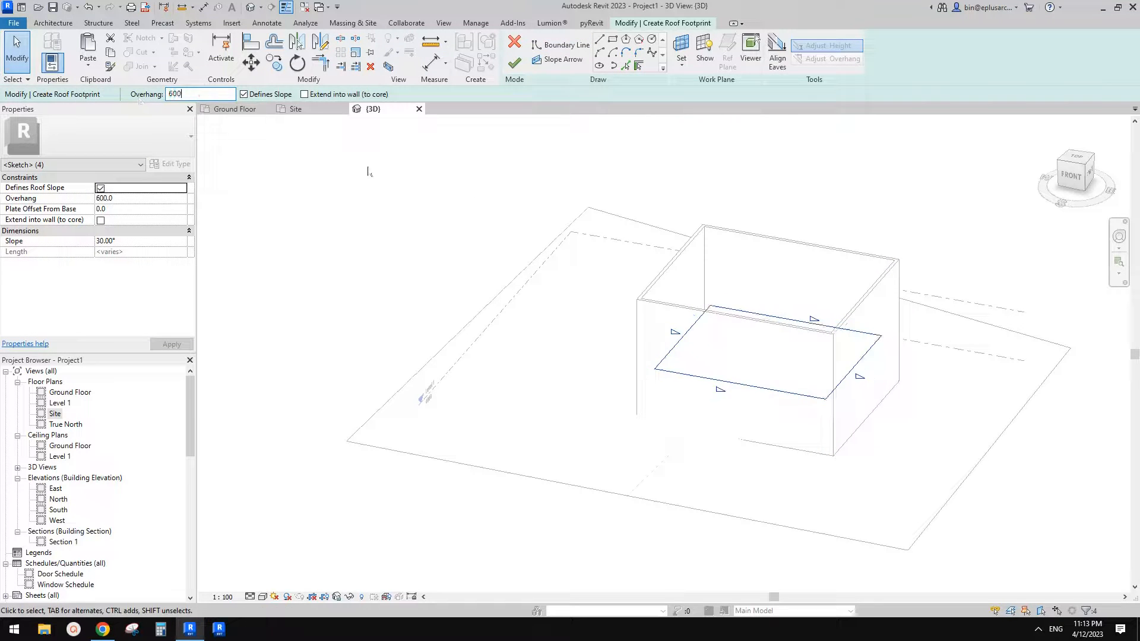
{"action": "left_click", "coordinate": [495, 197]}
{"action": "left_click", "coordinate": [784, 319]}
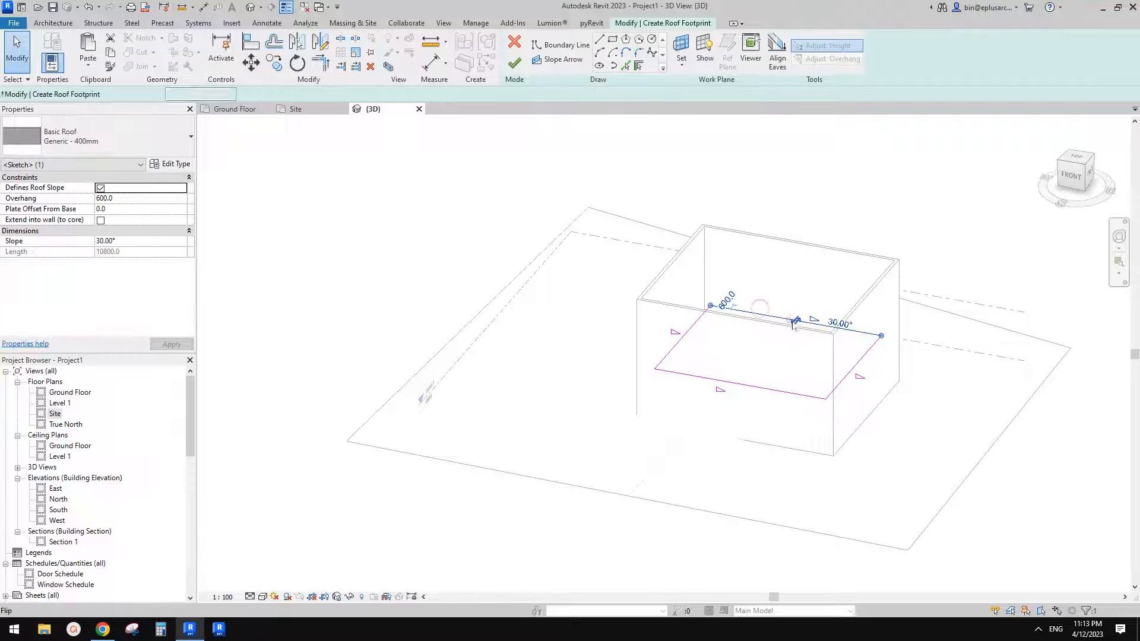
Step: Finish the roof footprint and attach the building walls to the roof
{"action": "left_click", "coordinate": [514, 62]}
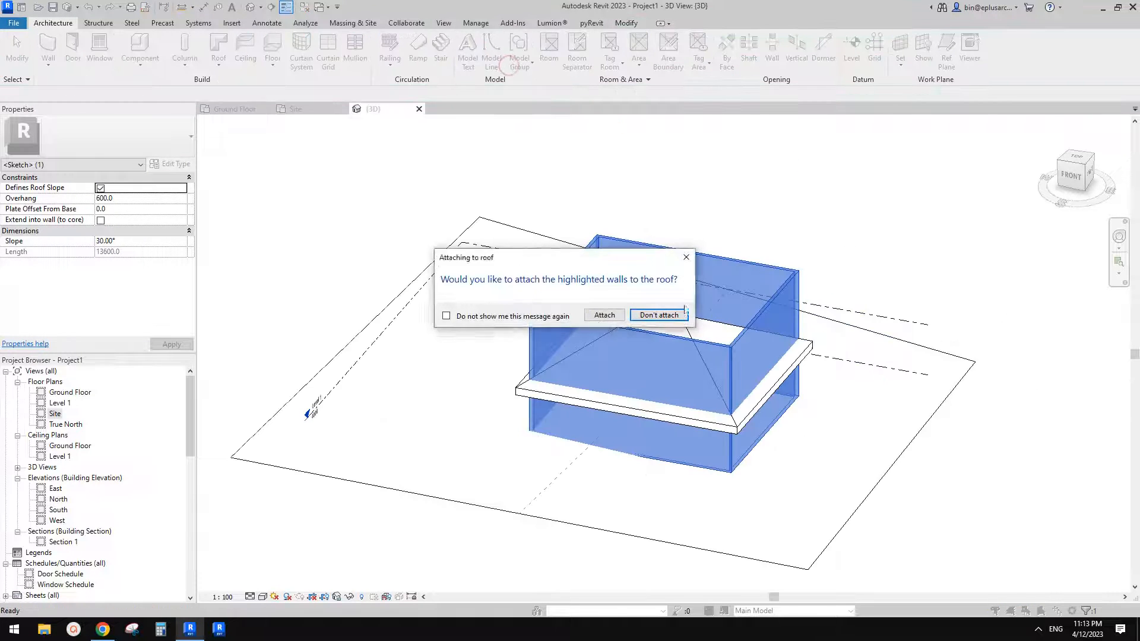
{"action": "left_click", "coordinate": [603, 314]}
{"action": "middle_click_drag", "start_coordinate": [806, 307], "coordinate": [870, 271], "text": "shift"}
{"action": "scroll", "coordinate": [870, 271], "scroll_direction": "up", "scroll_amount": 2}
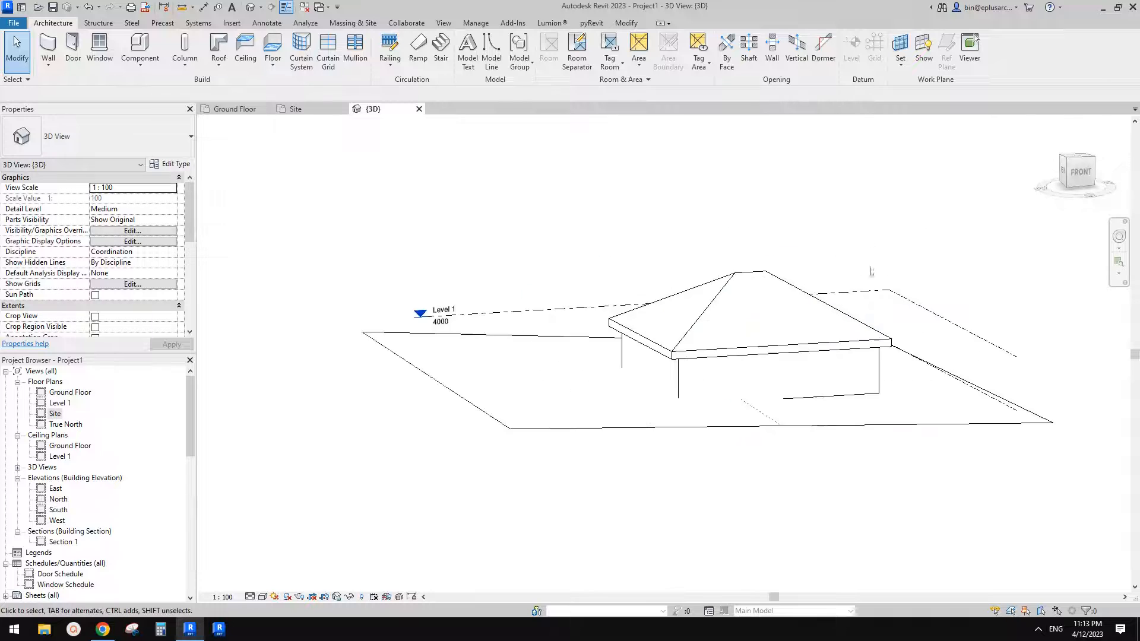
Step: Select the toposurface around the building and start editing its surface
{"action": "middle_click_drag", "start_coordinate": [893, 231], "coordinate": [791, 425], "text": "shift"}
{"action": "left_click", "coordinate": [890, 397]}
{"action": "middle_click_drag", "start_coordinate": [890, 397], "coordinate": [853, 387]}
{"action": "middle_click_drag", "start_coordinate": [853, 388], "coordinate": [558, 378], "text": "shift"}
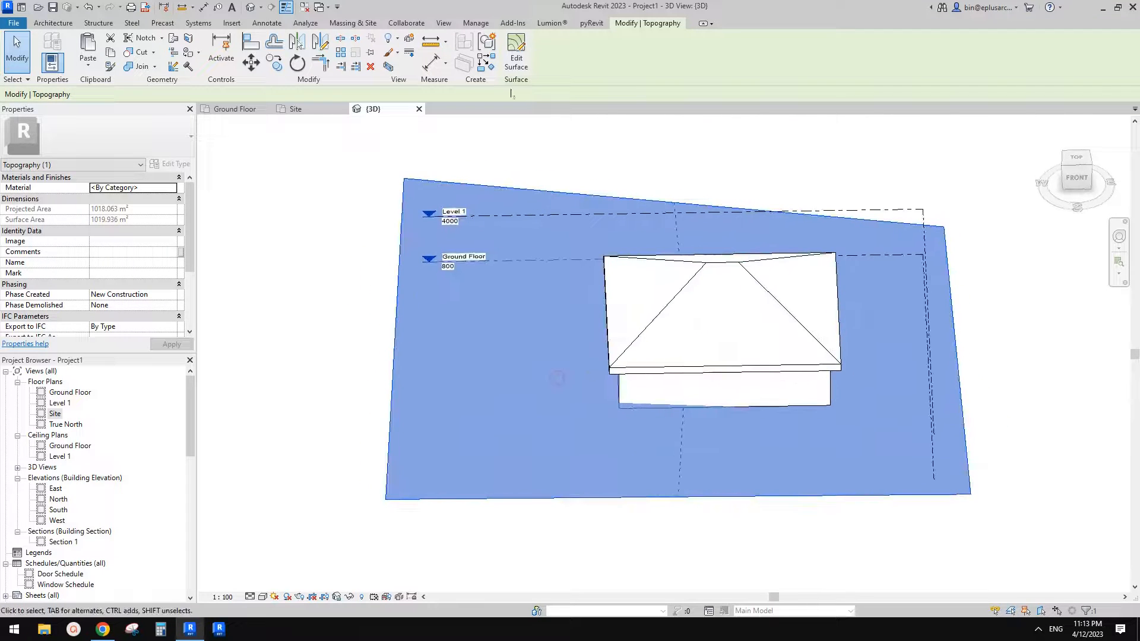
{"action": "left_click", "coordinate": [516, 54]}
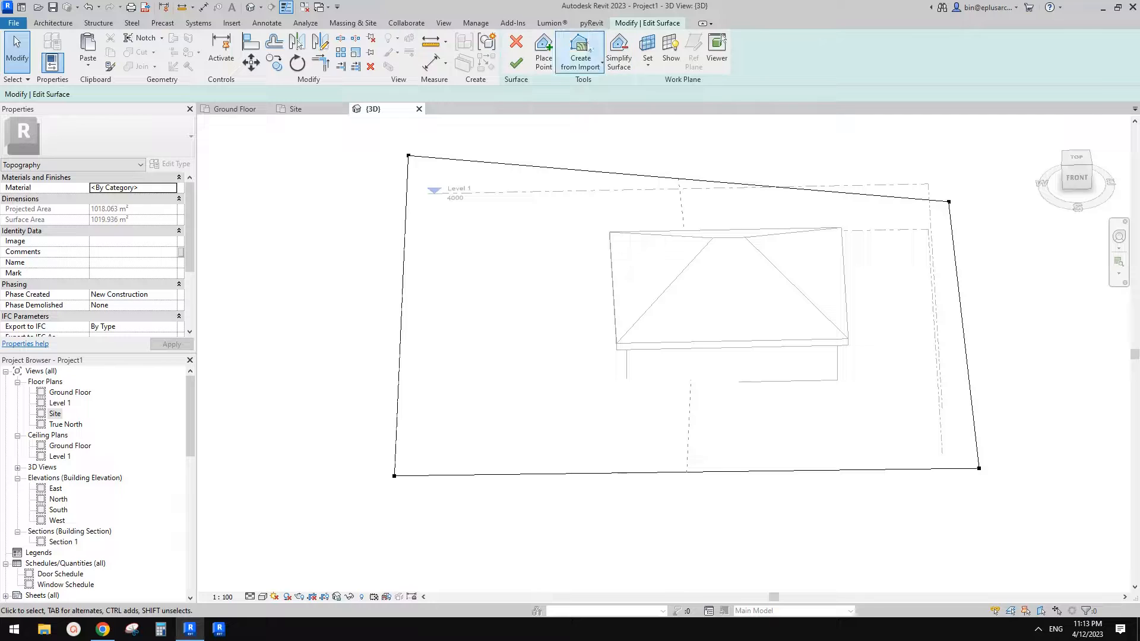
{"action": "mouse_move", "coordinate": [596, 128]}
{"action": "middle_mouse_down", "text": "shift"}
{"action": "mouse_move", "coordinate": [676, 232]}
{"action": "mouse_move", "coordinate": [669, 191]}
{"action": "mouse_move", "coordinate": [686, 321]}
{"action": "middle_mouse_up", "text": "shift"}
{"action": "middle_click_drag", "start_coordinate": [544, 298], "coordinate": [572, 330], "text": "shift"}
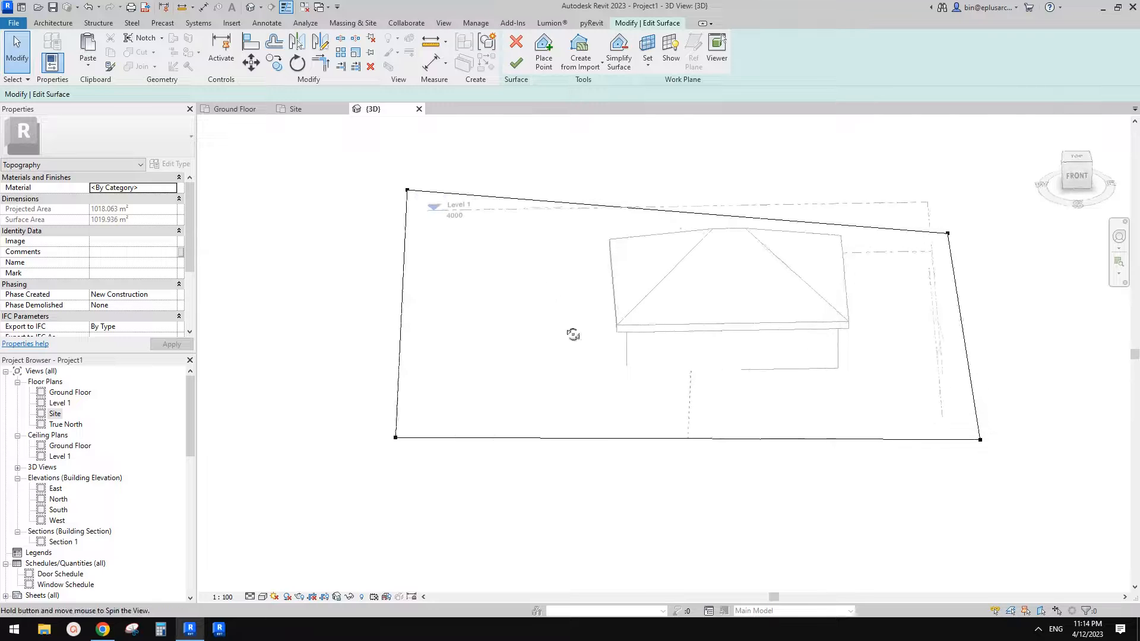
{"action": "middle_click_drag", "start_coordinate": [721, 201], "coordinate": [732, 222]}
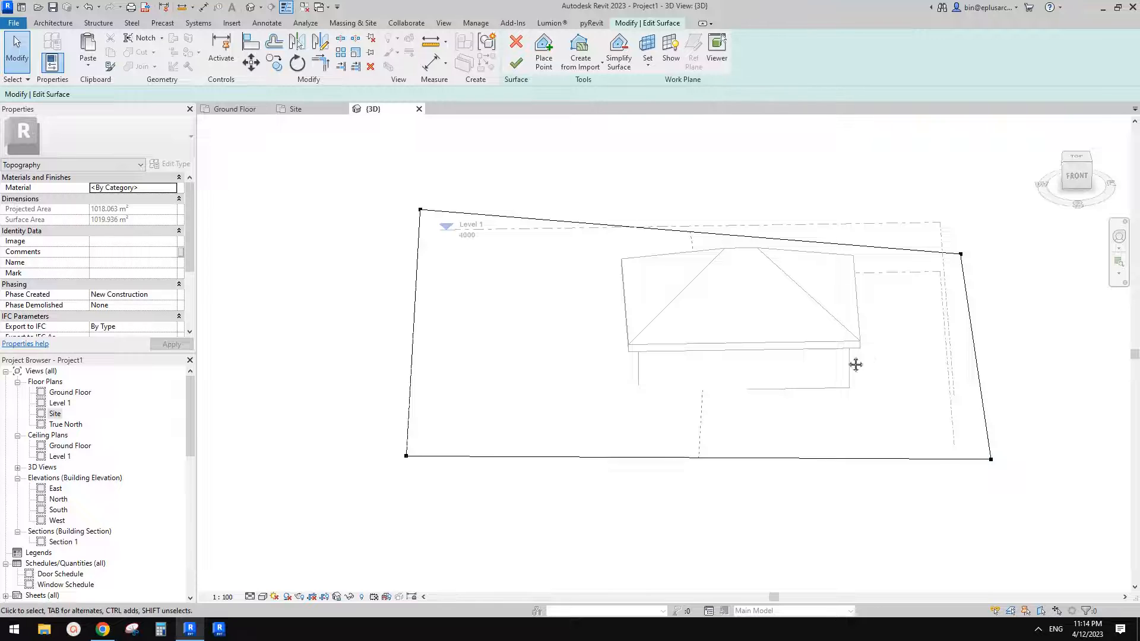
{"action": "middle_click_drag", "start_coordinate": [854, 363], "coordinate": [873, 292], "text": "shift"}
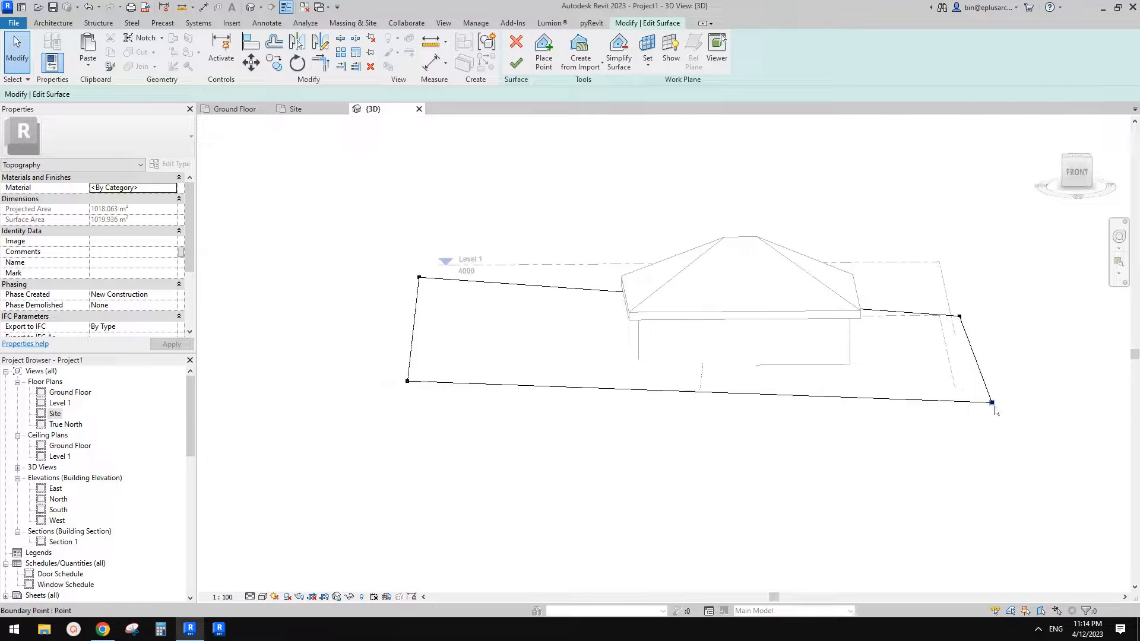
{"action": "middle_click_drag", "start_coordinate": [865, 382], "coordinate": [864, 353], "text": "shift"}
Step: Place surface points at absolute elevation 800 at the building's corners and finish the toposurface
{"action": "left_click", "coordinate": [544, 52]}
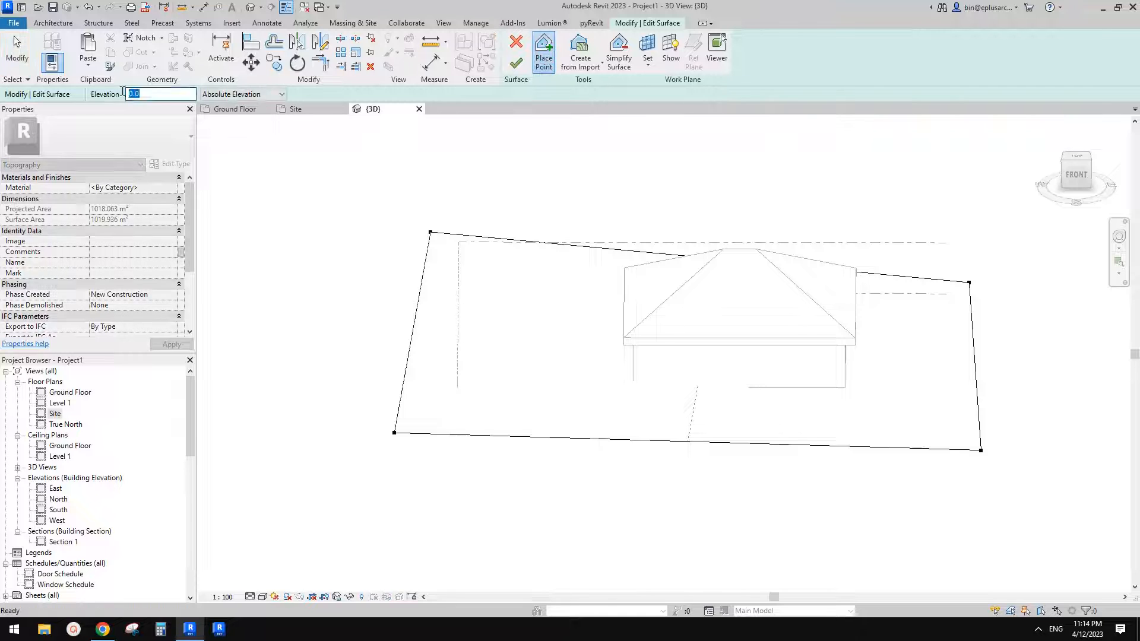
{"action": "middle_click_drag", "start_coordinate": [855, 356], "coordinate": [836, 445], "text": "shift"}
{"action": "left_click", "coordinate": [830, 437]}
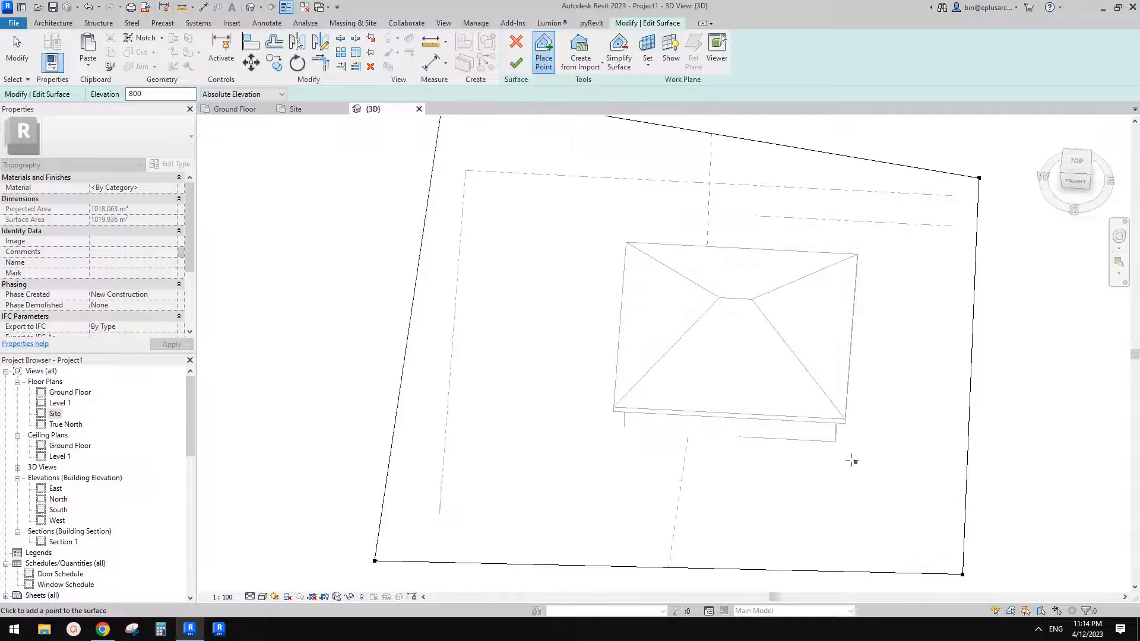
{"action": "middle_click_drag", "start_coordinate": [850, 457], "coordinate": [824, 354], "text": "shift"}
{"action": "left_click", "coordinate": [729, 507]}
{"action": "left_click", "coordinate": [768, 455]}
{"action": "key", "text": "Escape"}
{"action": "middle_click_drag", "start_coordinate": [848, 314], "coordinate": [919, 408], "text": "shift"}
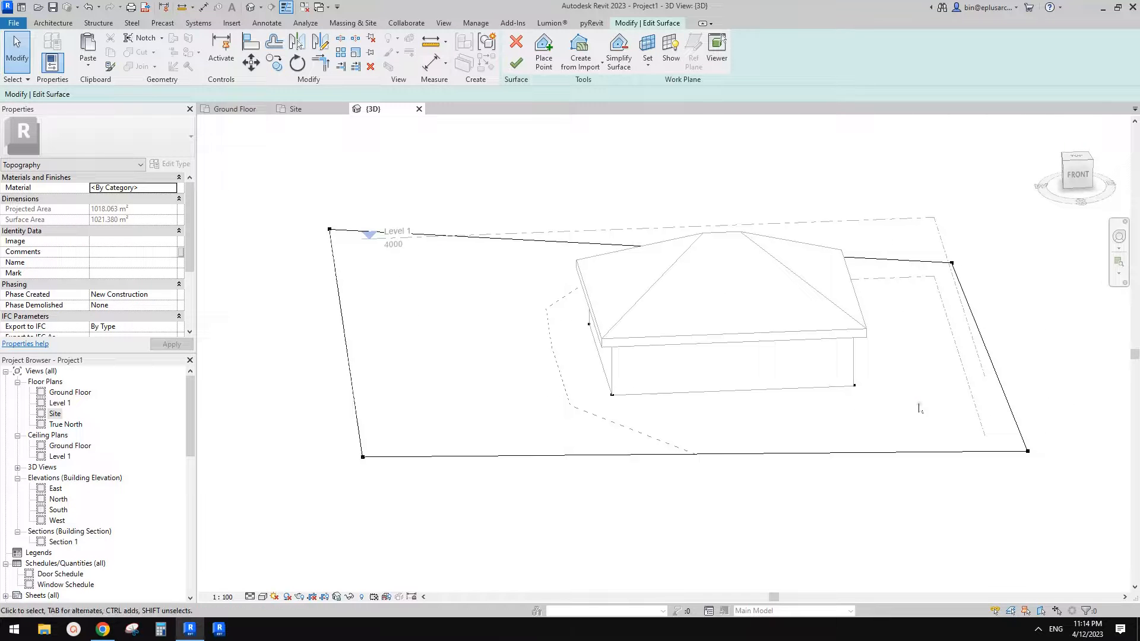
{"action": "left_click", "coordinate": [517, 66]}
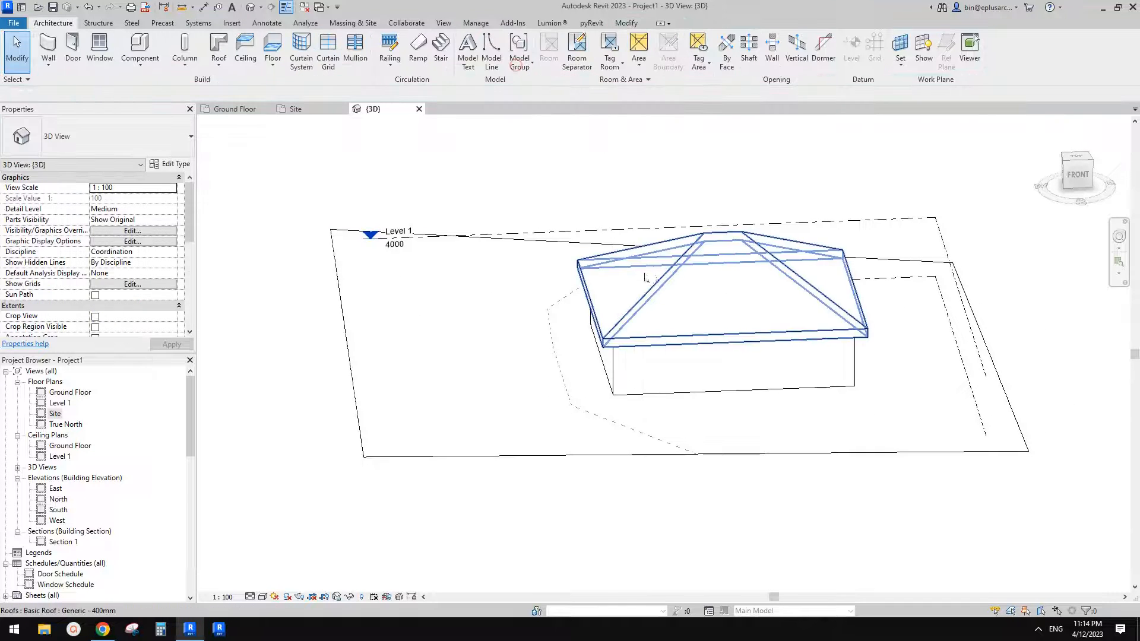
Step: Examine from several angles how the regraded toposurface meets the building walls and the Ground Floor level
{"action": "left_click", "coordinate": [552, 372]}
{"action": "scroll", "coordinate": [554, 306], "scroll_direction": "up", "scroll_amount": 5}
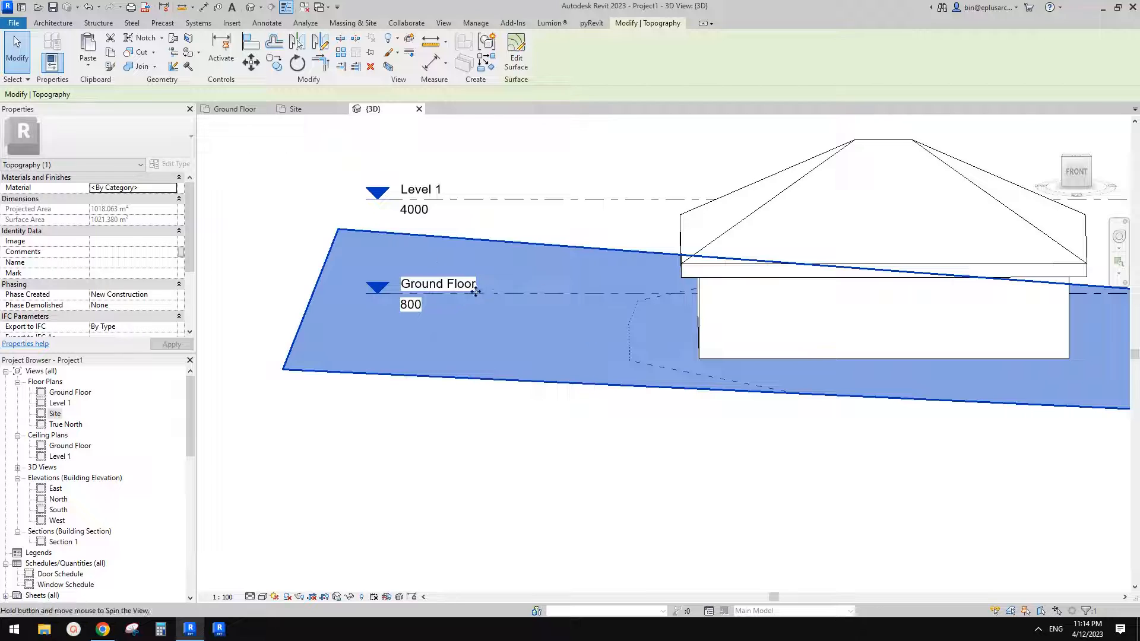
{"action": "middle_click_drag", "start_coordinate": [476, 291], "coordinate": [648, 332], "text": "shift"}
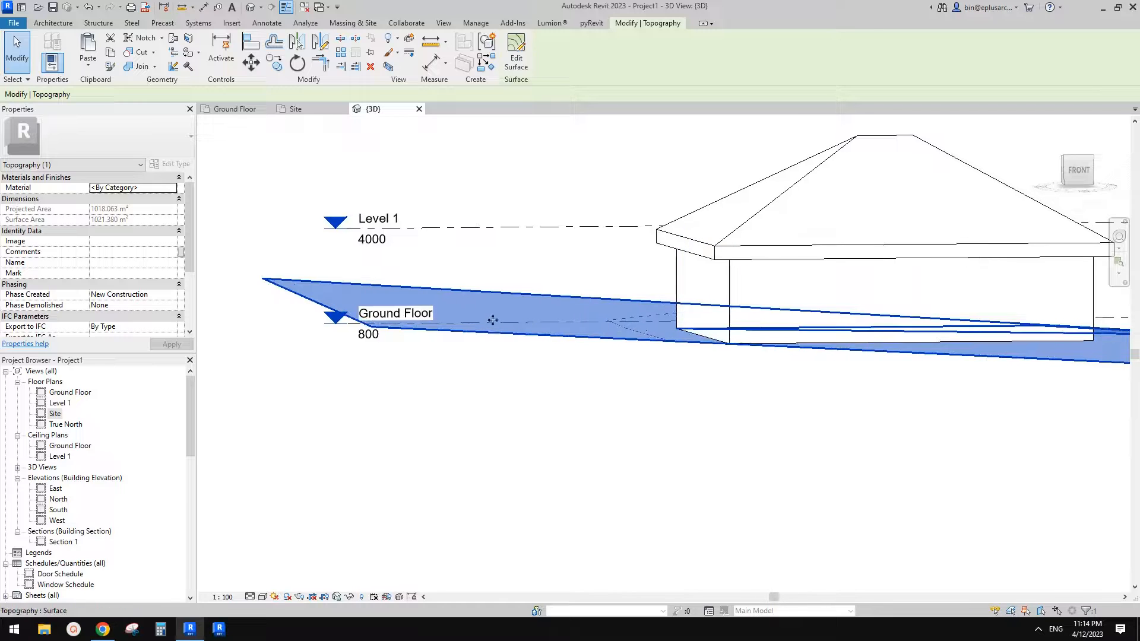
{"action": "middle_click_drag", "start_coordinate": [492, 320], "coordinate": [372, 286], "text": "shift"}
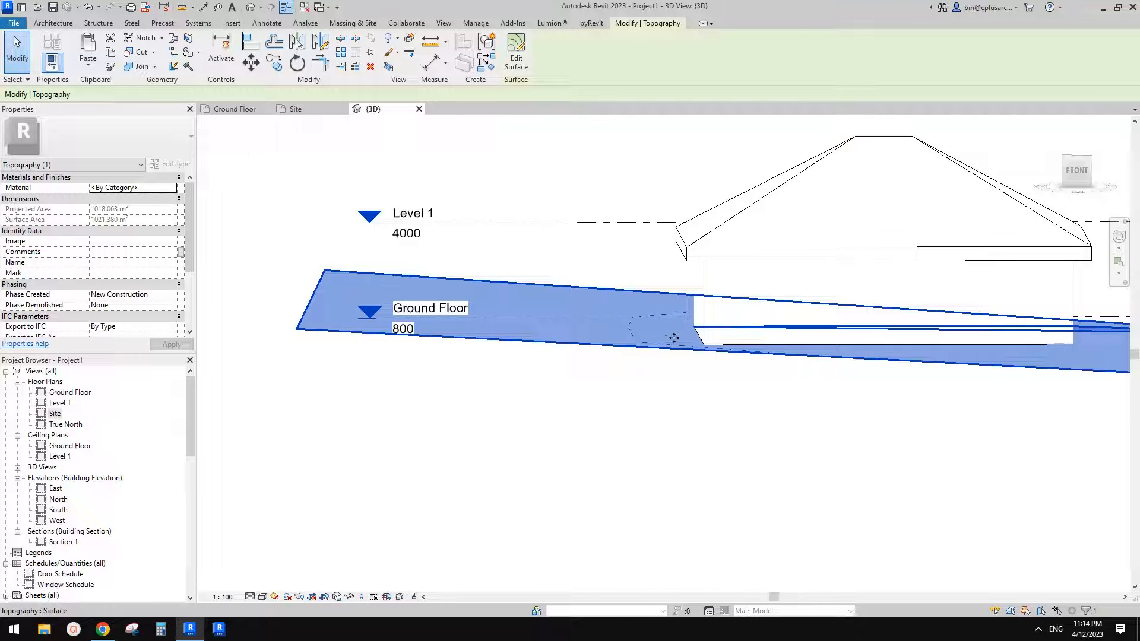
{"action": "middle_click_drag", "start_coordinate": [674, 338], "coordinate": [1063, 374], "text": "shift"}
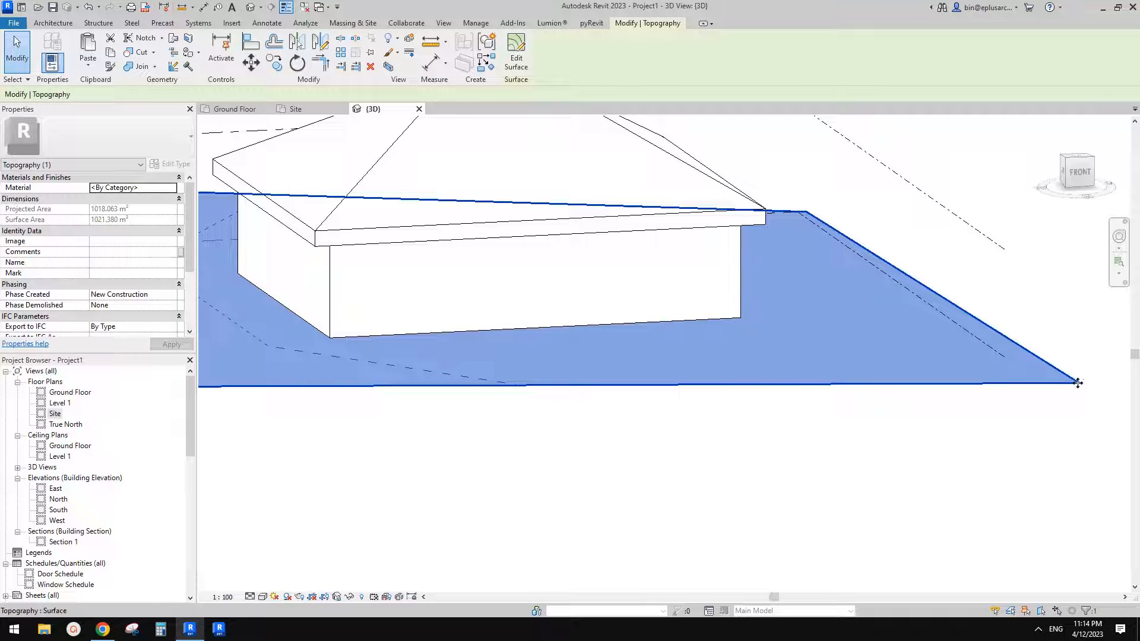
{"action": "mouse_move", "coordinate": [936, 338]}
{"action": "middle_mouse_down", "text": "shift"}
{"action": "mouse_move", "coordinate": [778, 376]}
{"action": "mouse_move", "coordinate": [739, 407]}
{"action": "mouse_move", "coordinate": [829, 403]}
{"action": "mouse_move", "coordinate": [543, 378]}
{"action": "middle_mouse_up", "text": "shift"}
{"action": "key", "text": "Escape"}
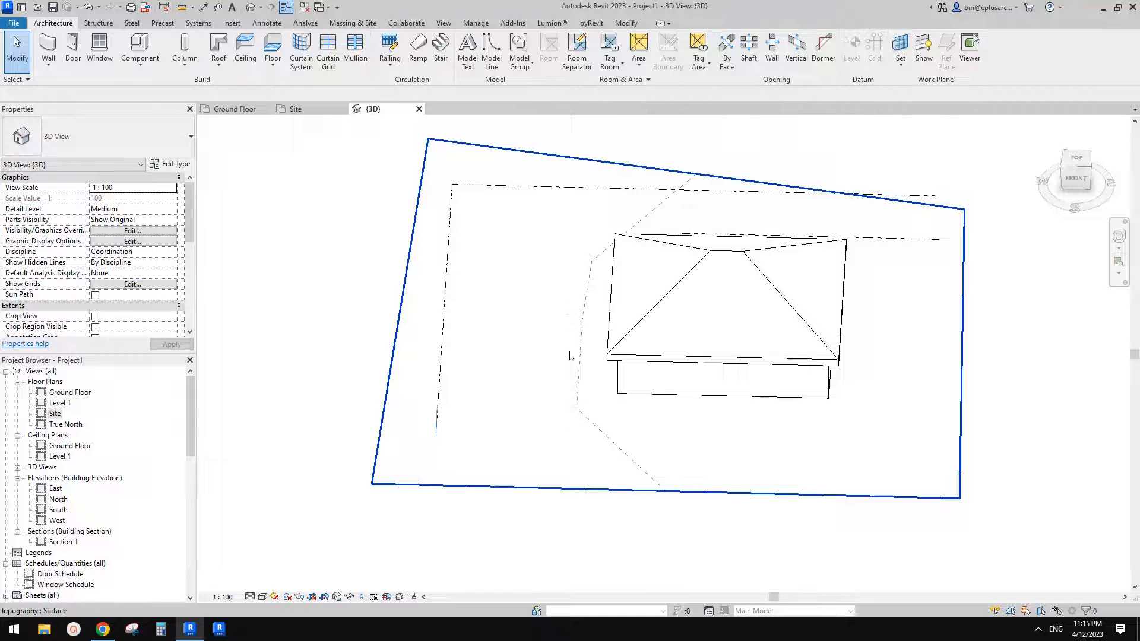
{"action": "middle_click_drag", "start_coordinate": [865, 410], "coordinate": [885, 355], "text": "shift"}
{"action": "scroll", "coordinate": [886, 384], "scroll_direction": "up", "scroll_amount": 3}
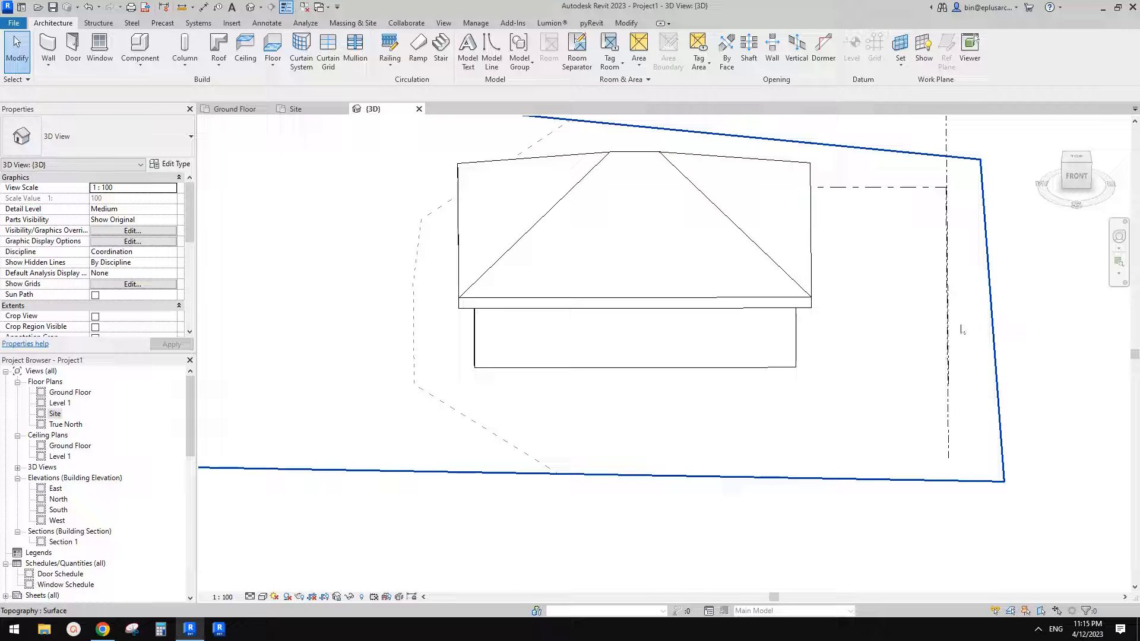
{"action": "middle_click_drag", "start_coordinate": [961, 330], "coordinate": [854, 327], "text": "shift"}
{"action": "left_click", "coordinate": [885, 342]}
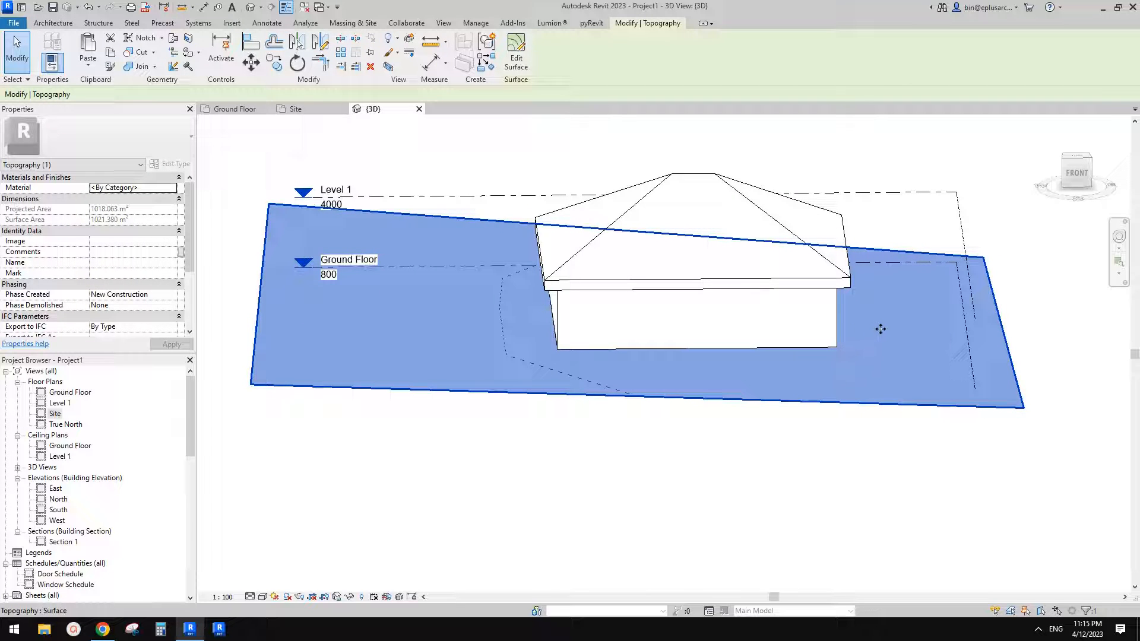
{"action": "middle_click_drag", "start_coordinate": [891, 326], "coordinate": [886, 332]}
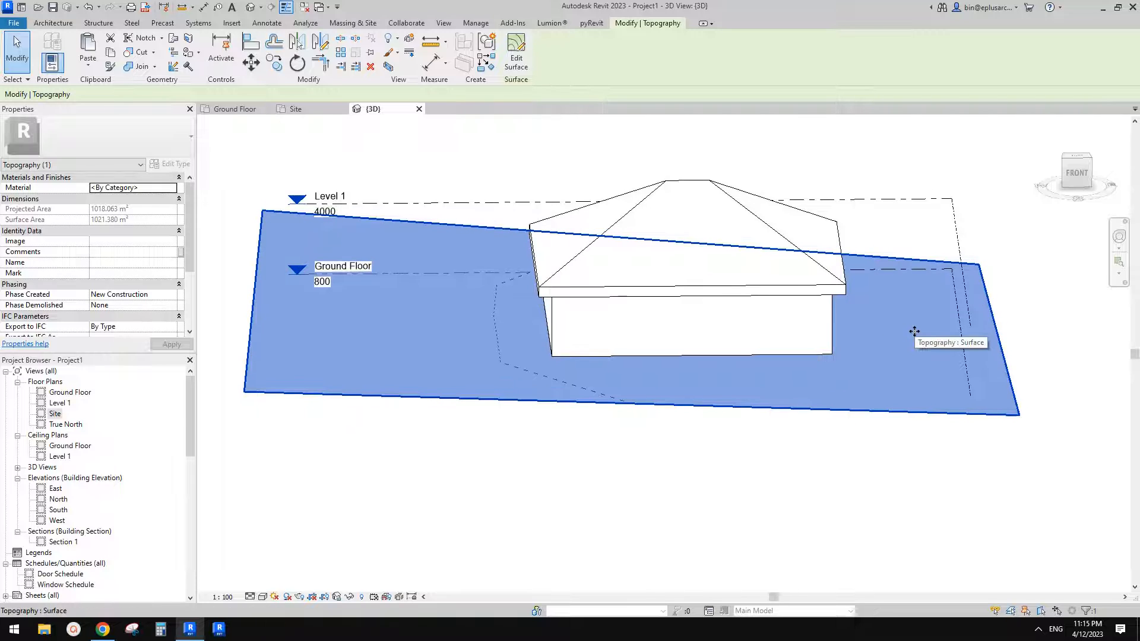
{"action": "double_click", "coordinate": [914, 331]}
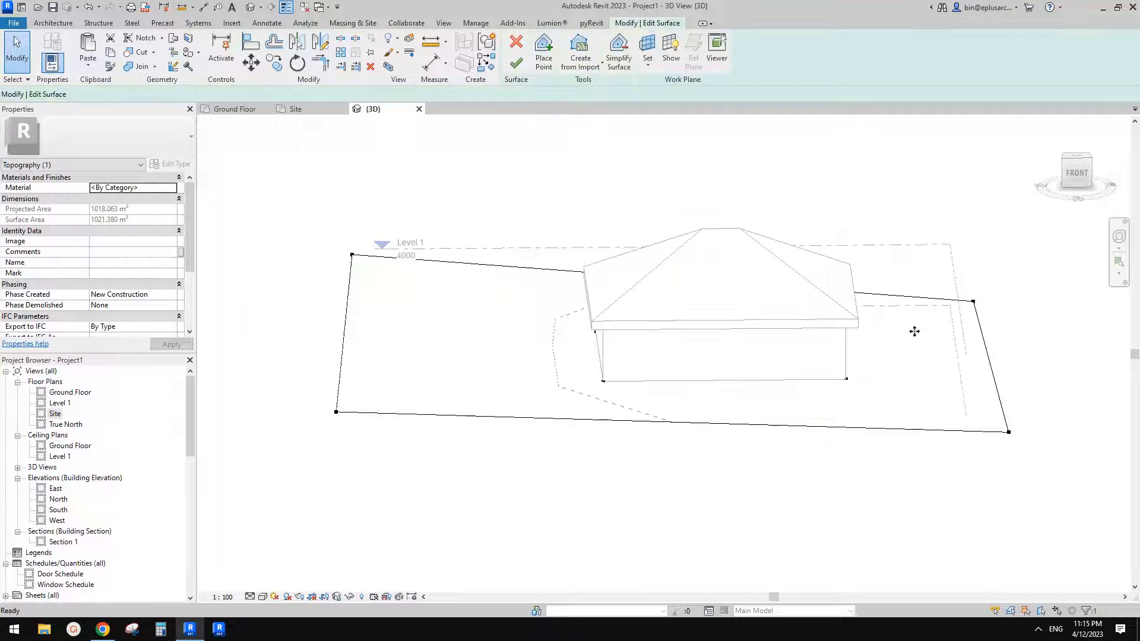
{"action": "left_click", "coordinate": [516, 44]}
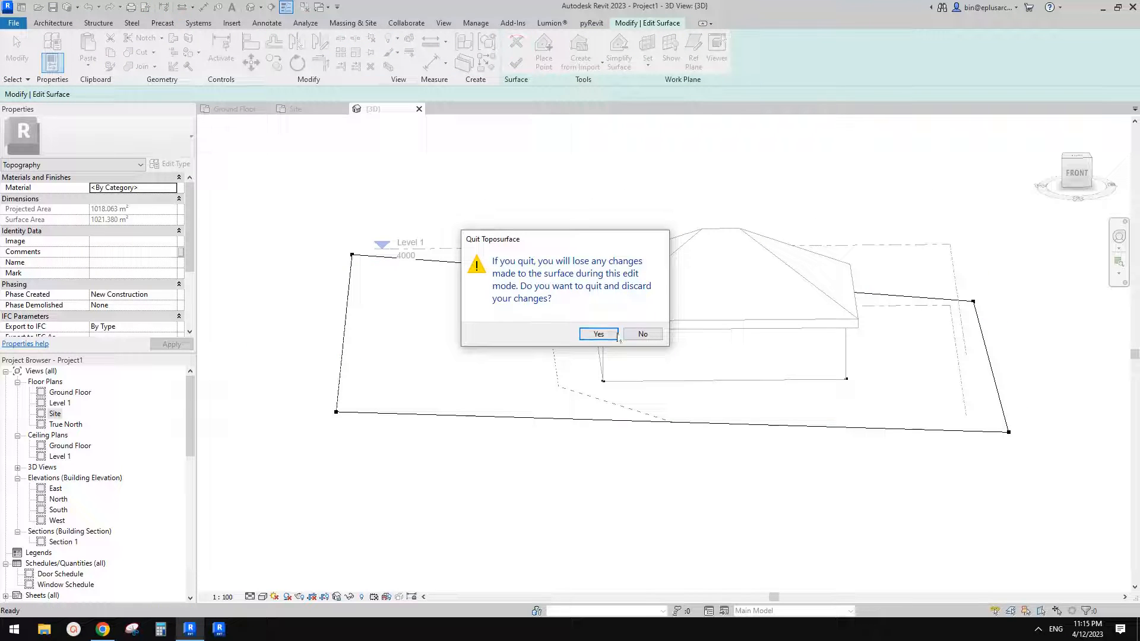
{"action": "left_click", "coordinate": [617, 334]}
Step: Undo the points added at the building corners and orient the 3D view to Top
{"action": "scroll", "coordinate": [730, 350], "scroll_direction": "down", "scroll_amount": 2}
{"action": "mouse_move", "coordinate": [771, 351]}
{"action": "middle_mouse_down", "text": "shift"}
{"action": "mouse_move", "coordinate": [834, 292]}
{"action": "mouse_move", "coordinate": [778, 342]}
{"action": "middle_mouse_up", "text": "shift"}
{"action": "scroll", "coordinate": [875, 380], "scroll_direction": "up", "scroll_amount": 1}
{"action": "middle_click_drag", "start_coordinate": [875, 380], "coordinate": [890, 416], "text": "shift"}
{"action": "left_click", "coordinate": [1075, 156]}
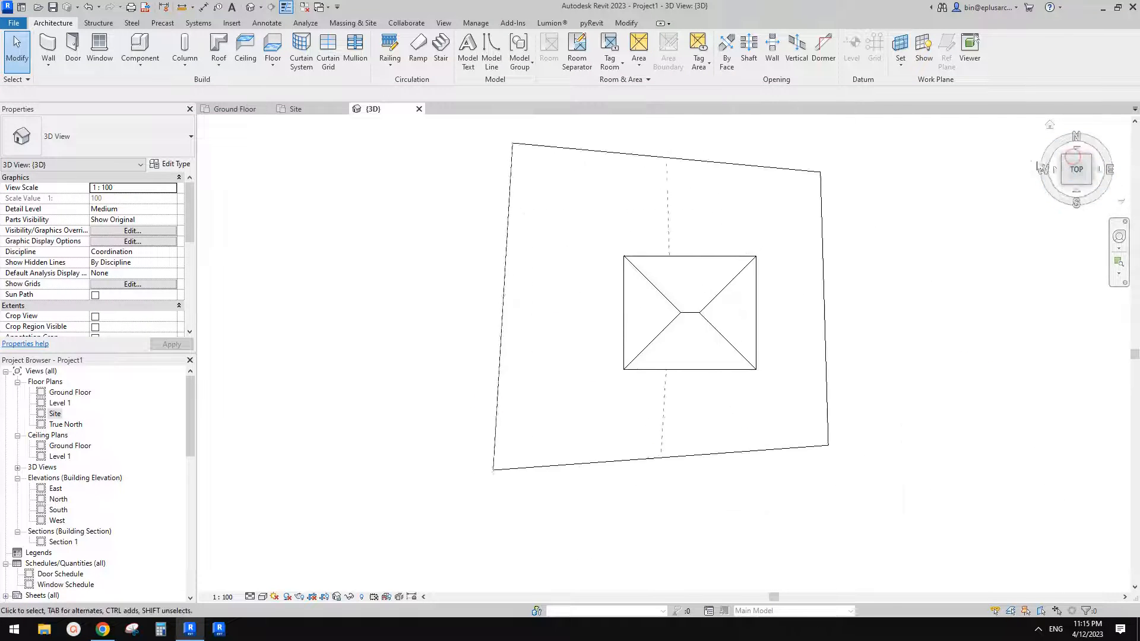
{"action": "left_click", "coordinate": [814, 267]}
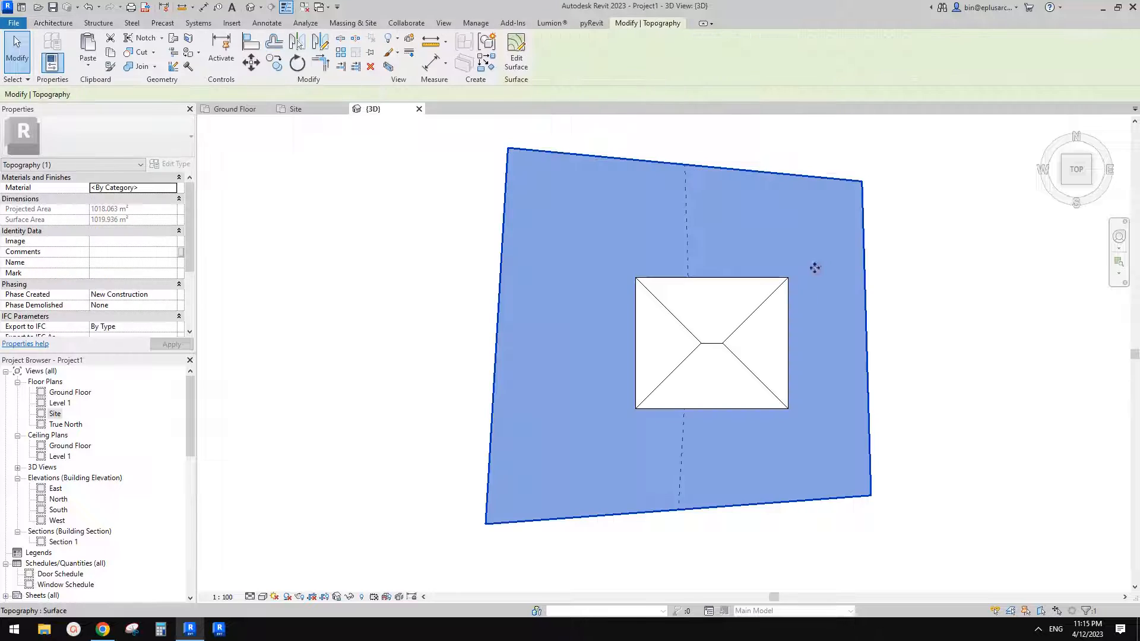
{"action": "left_click", "coordinate": [516, 58]}
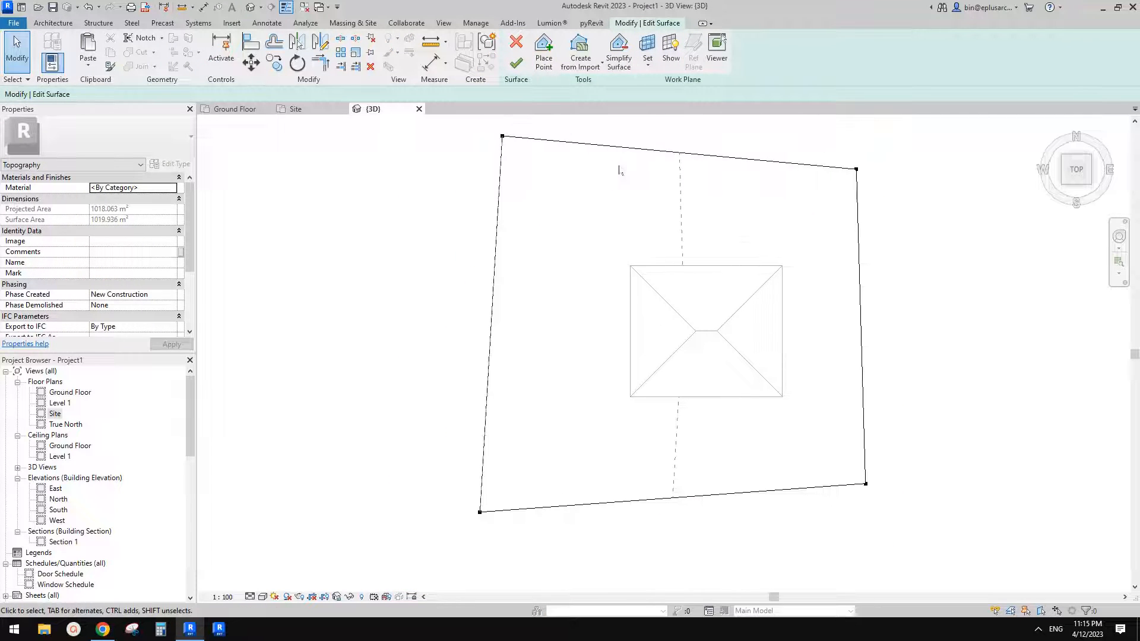
{"action": "left_click", "coordinate": [515, 62]}
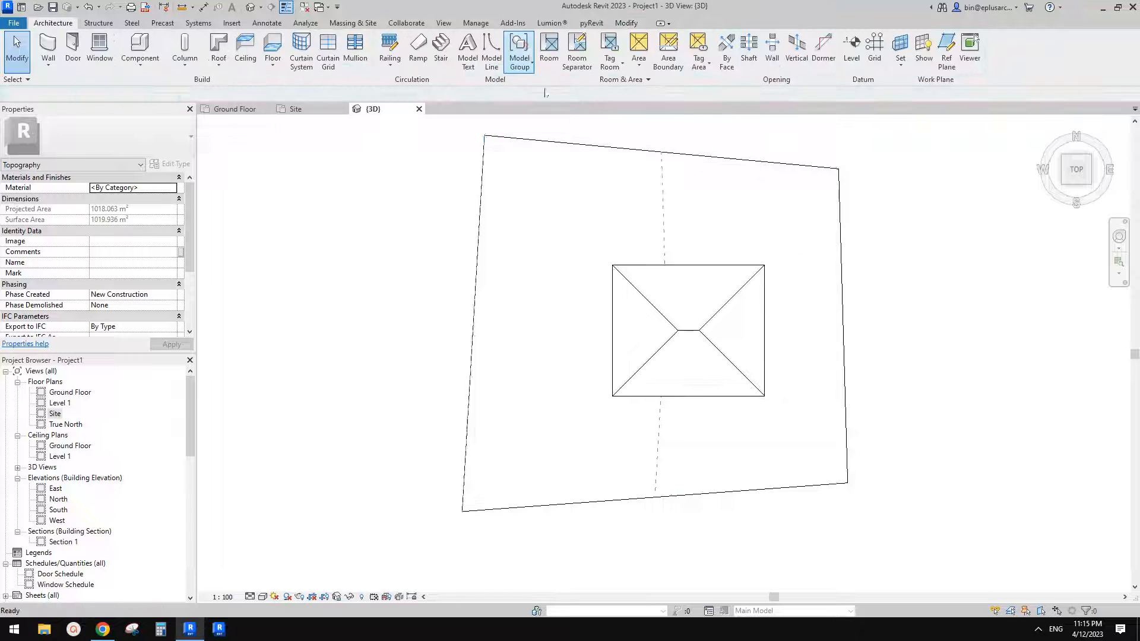
{"action": "scroll", "coordinate": [707, 219], "scroll_direction": "down", "scroll_amount": 2}
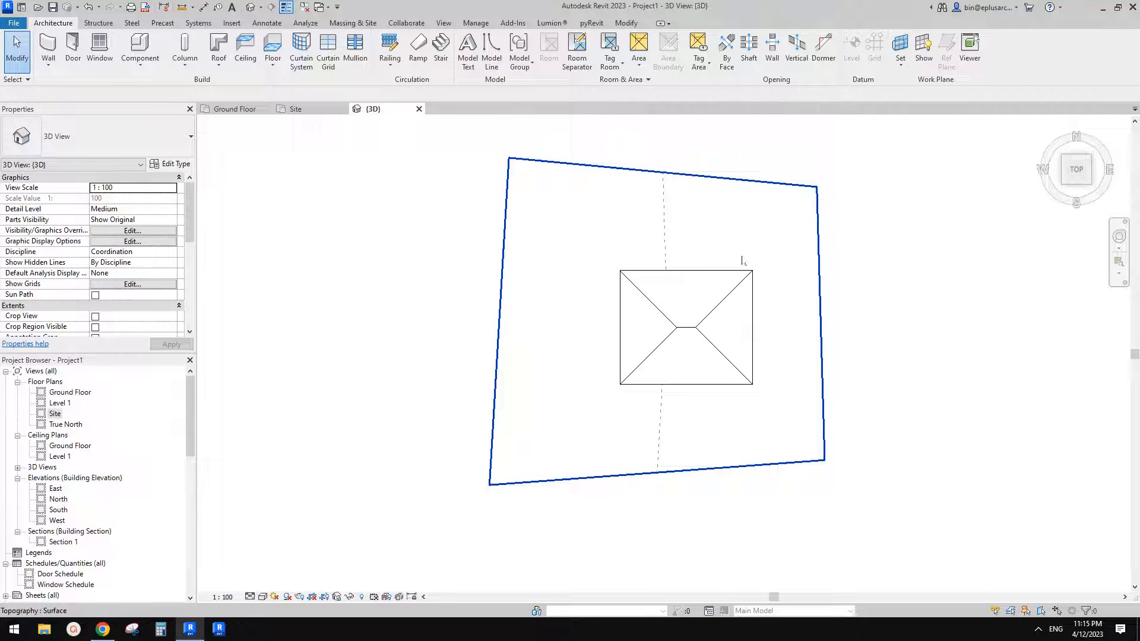
{"action": "left_click", "coordinate": [741, 260]}
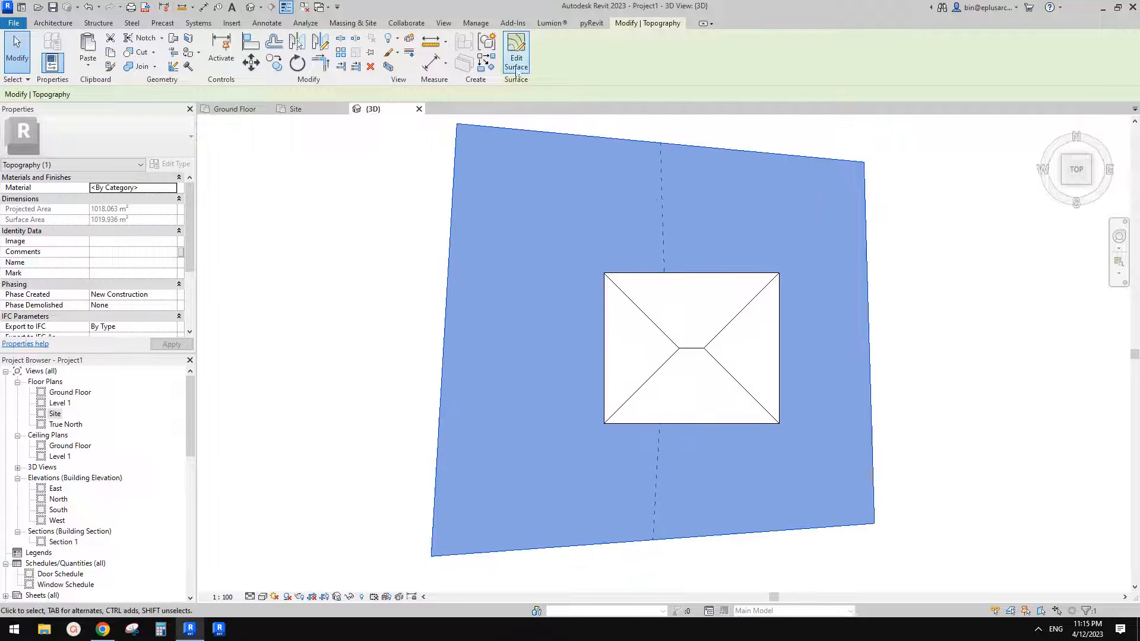
{"action": "left_click", "coordinate": [516, 59]}
{"action": "left_click", "coordinate": [516, 41]}
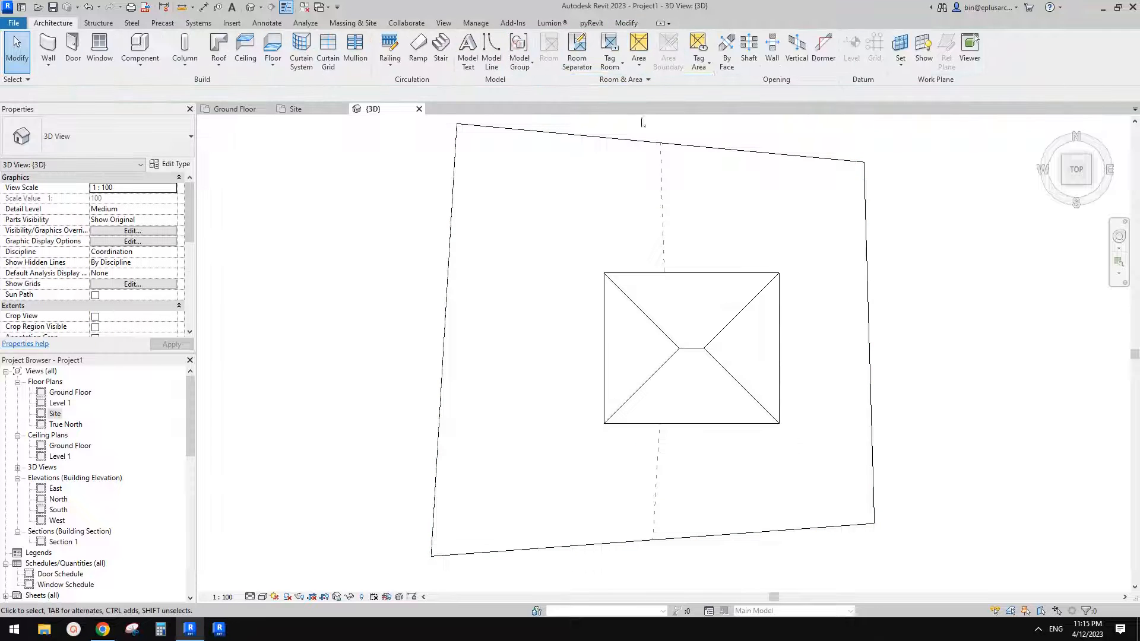
Step: Split the toposurface with a rectangle about 19200 by 16000 mm drawn around the building's roof, and finish the split
{"action": "left_click", "coordinate": [353, 23]}
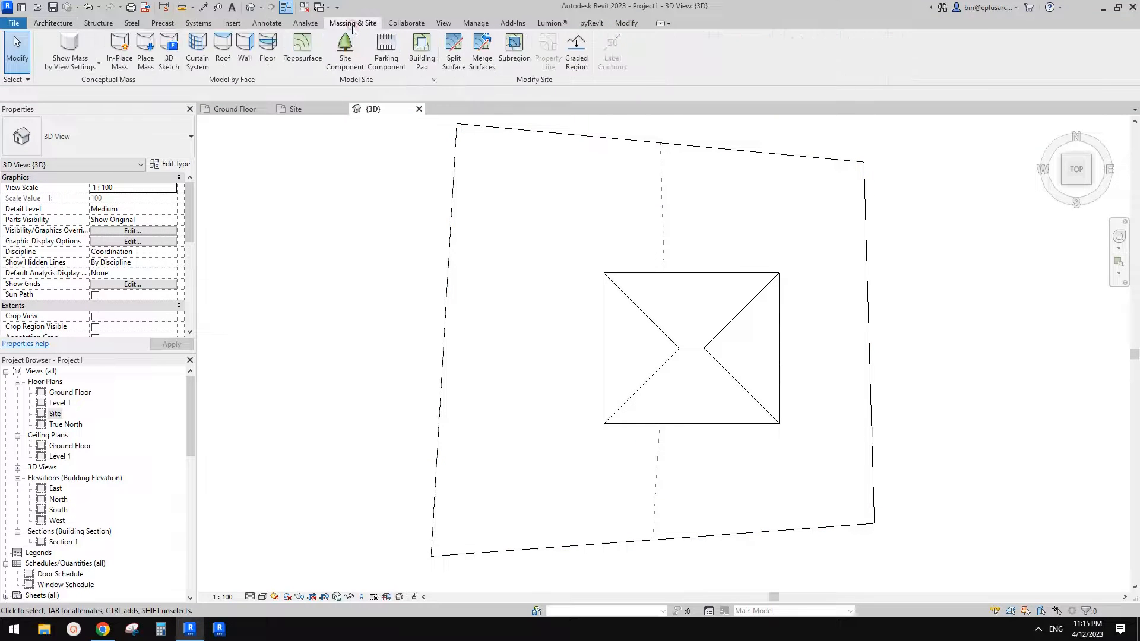
{"action": "left_click", "coordinate": [456, 65]}
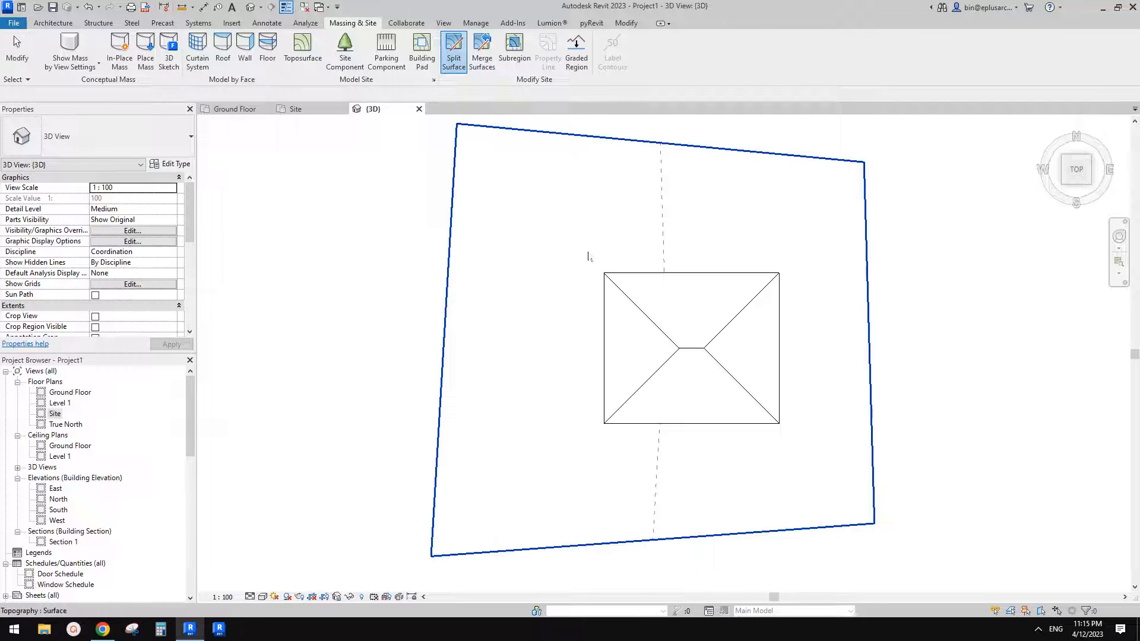
{"action": "left_click", "coordinate": [497, 298]}
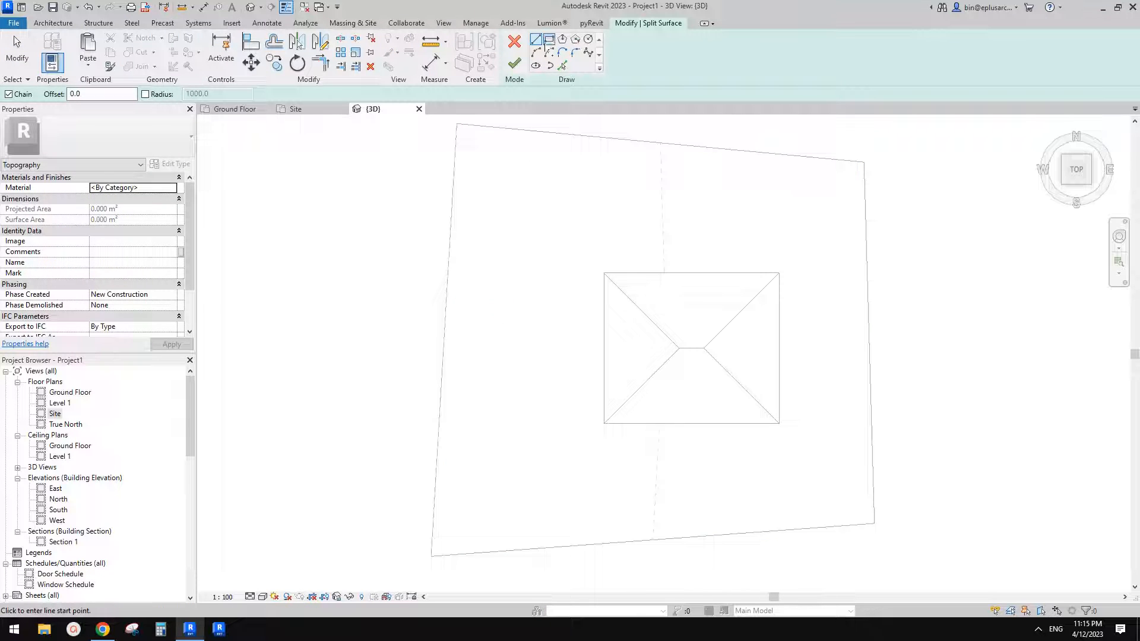
{"action": "left_click", "coordinate": [549, 40]}
{"action": "left_click", "coordinate": [568, 248]}
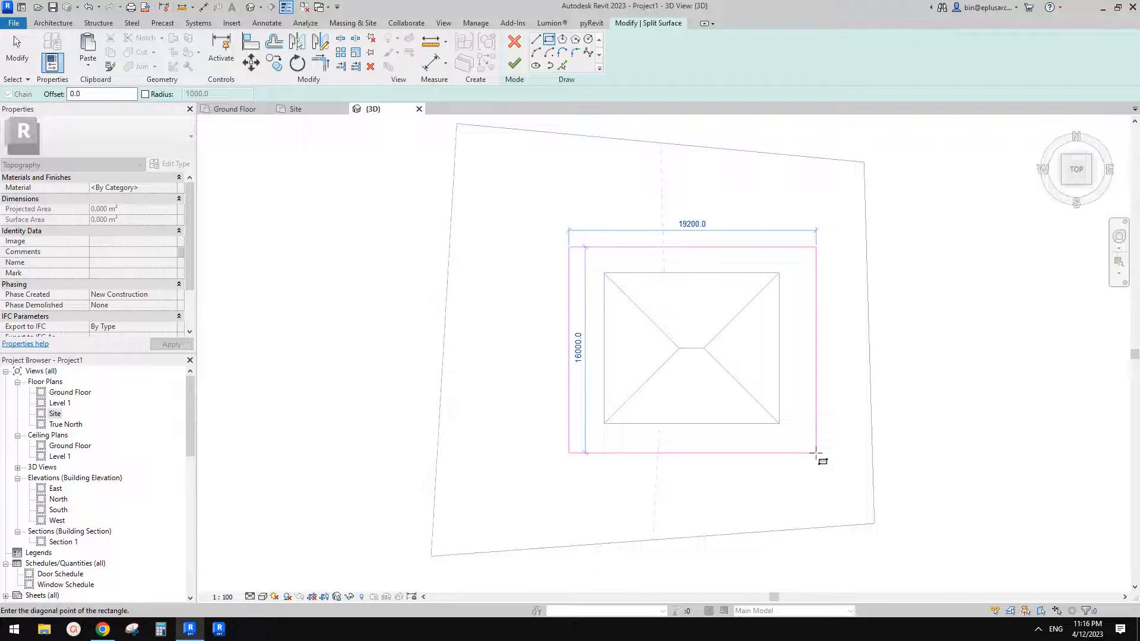
{"action": "left_click", "coordinate": [816, 453]}
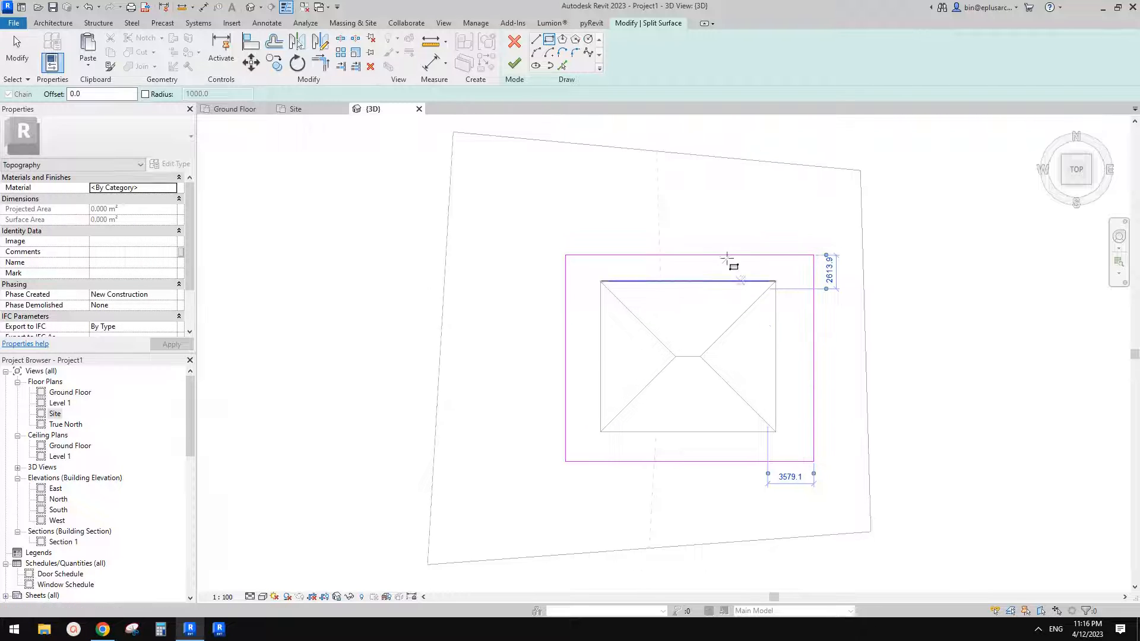
{"action": "key", "text": "Escape"}
{"action": "left_click", "coordinate": [514, 71]}
Step: Set all boundary points of the split surface under the building to elevation 800 and finish the surface edit
{"action": "middle_click_drag", "start_coordinate": [591, 203], "coordinate": [566, 337], "text": "shift"}
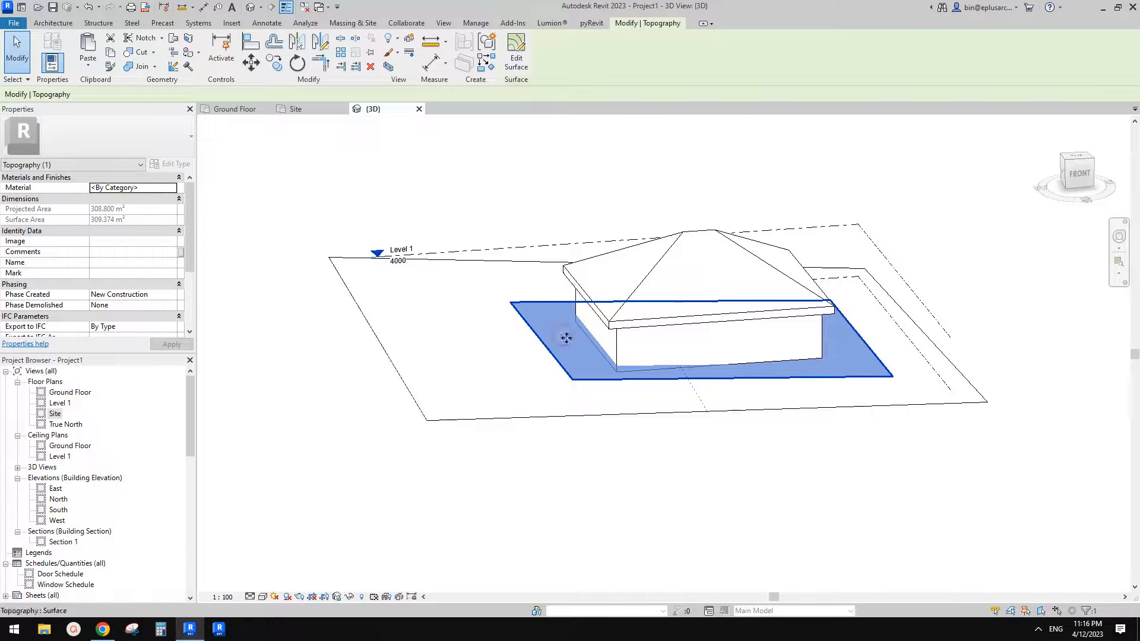
{"action": "left_click", "coordinate": [502, 367]}
{"action": "middle_click_drag", "start_coordinate": [611, 405], "coordinate": [566, 336], "text": "shift"}
{"action": "key", "text": "Escape"}
{"action": "left_click", "coordinate": [571, 347]}
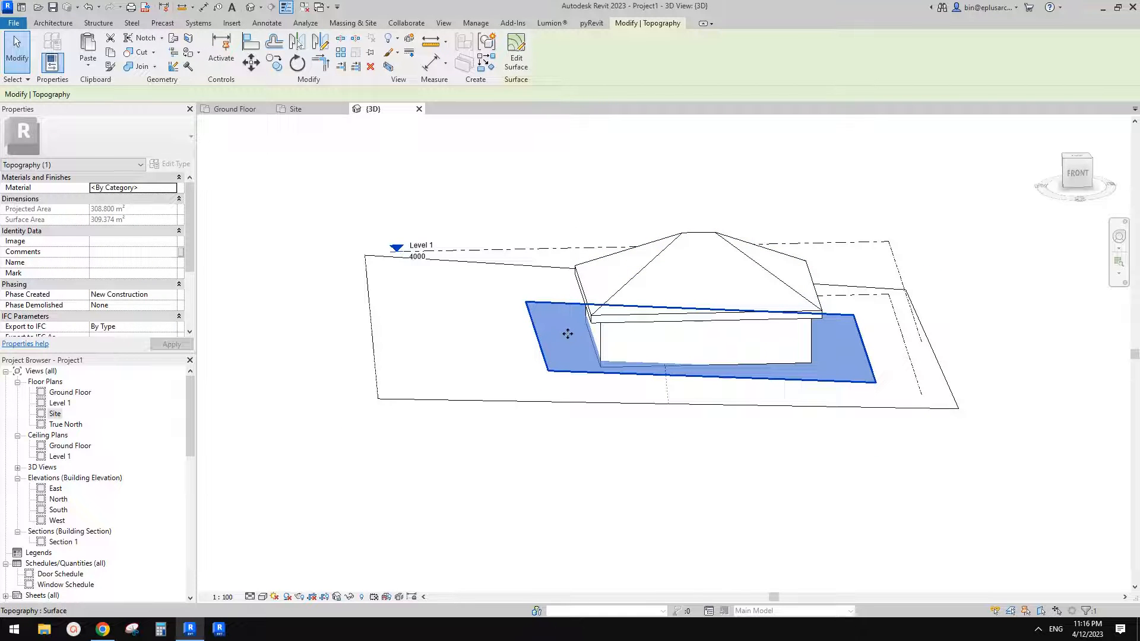
{"action": "left_click", "coordinate": [515, 62]}
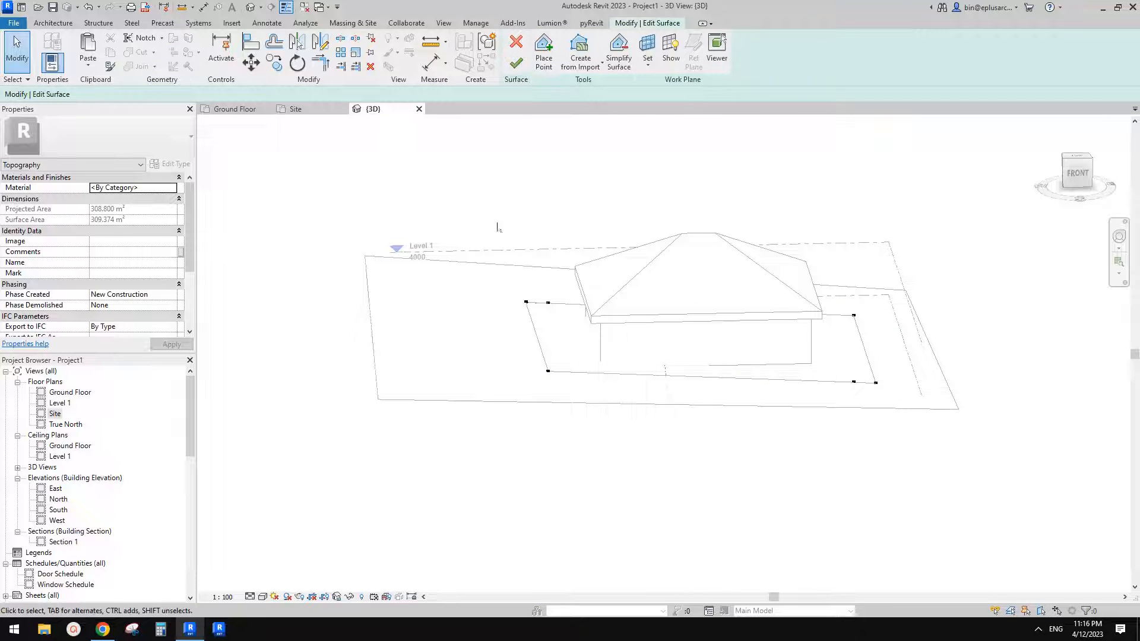
{"action": "left_click_drag", "start_coordinate": [472, 205], "coordinate": [939, 422]}
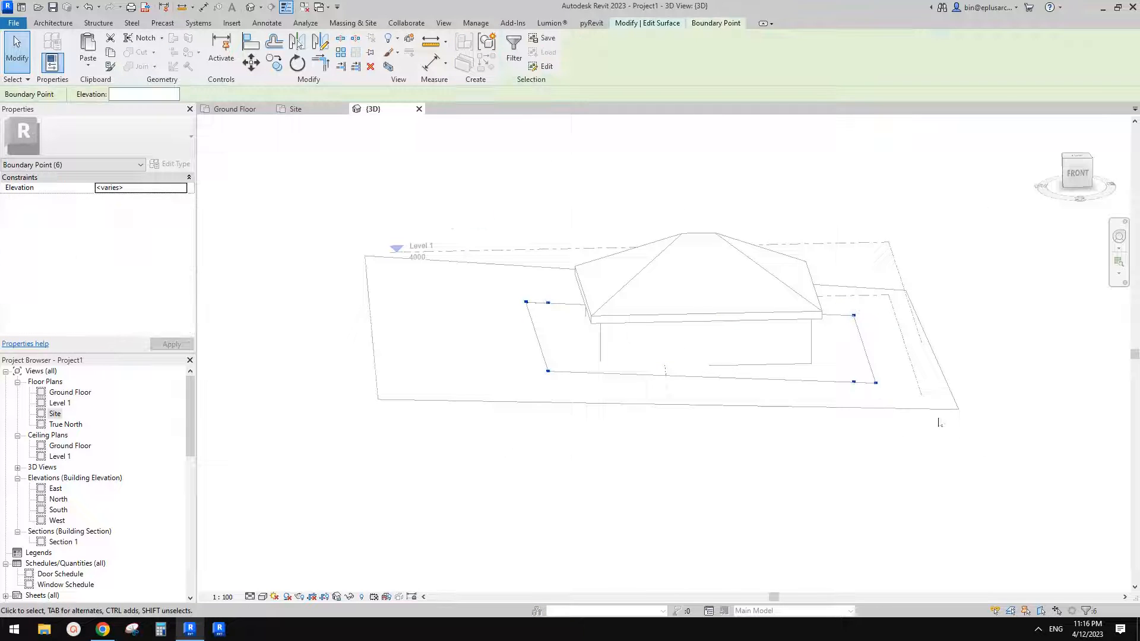
{"action": "left_click", "coordinate": [148, 94]}
{"action": "type", "text": "800"}
{"action": "key", "text": "Return"}
{"action": "left_click", "coordinate": [649, 188]}
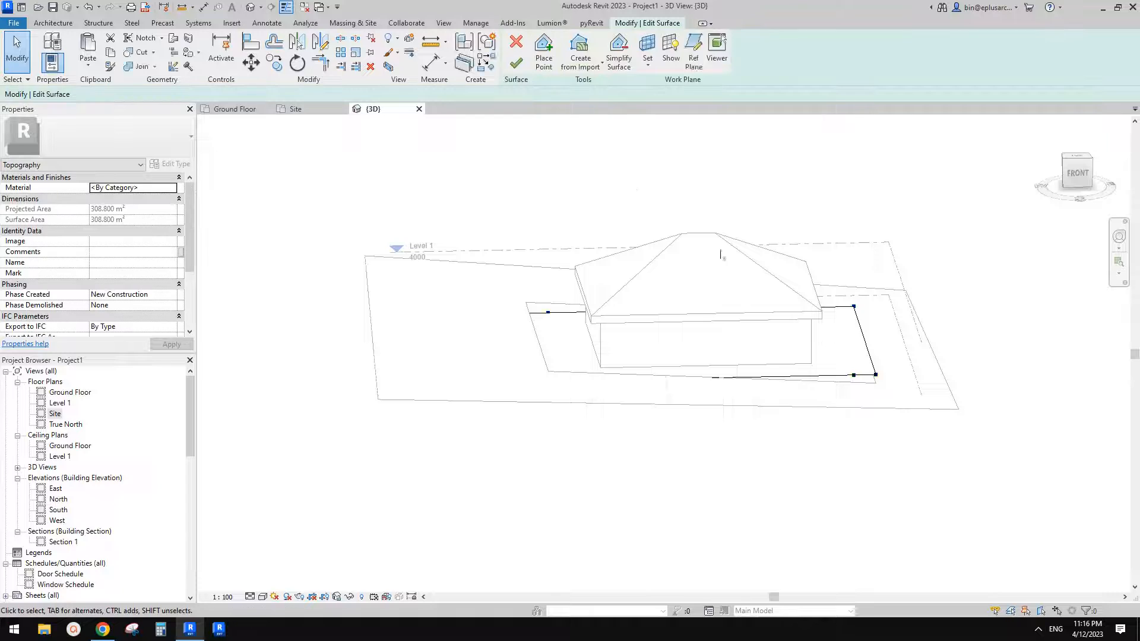
{"action": "middle_click_drag", "start_coordinate": [722, 255], "coordinate": [793, 252], "text": "shift"}
{"action": "left_click", "coordinate": [522, 63]}
Step: Examine how the edges of the split surface around the building meet the surrounding toposurface
{"action": "middle_click_drag", "start_coordinate": [689, 232], "coordinate": [712, 280], "text": "shift"}
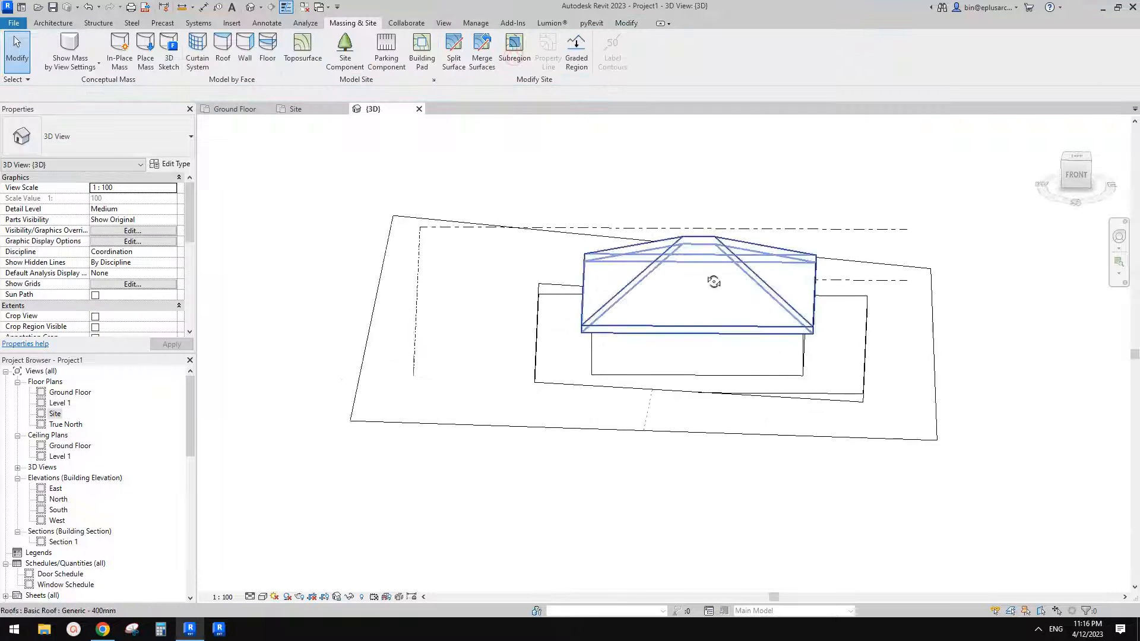
{"action": "scroll", "coordinate": [872, 381], "scroll_direction": "up", "scroll_amount": 1}
{"action": "mouse_move", "coordinate": [870, 380]}
{"action": "middle_mouse_down", "text": "shift"}
{"action": "mouse_move", "coordinate": [822, 343]}
{"action": "mouse_move", "coordinate": [825, 332]}
{"action": "mouse_move", "coordinate": [886, 347]}
{"action": "mouse_move", "coordinate": [911, 315]}
{"action": "mouse_move", "coordinate": [882, 381]}
{"action": "mouse_move", "coordinate": [888, 354]}
{"action": "mouse_move", "coordinate": [906, 343]}
{"action": "mouse_move", "coordinate": [901, 379]}
{"action": "mouse_move", "coordinate": [888, 369]}
{"action": "middle_mouse_up", "text": "shift"}
{"action": "left_click", "coordinate": [887, 365]}
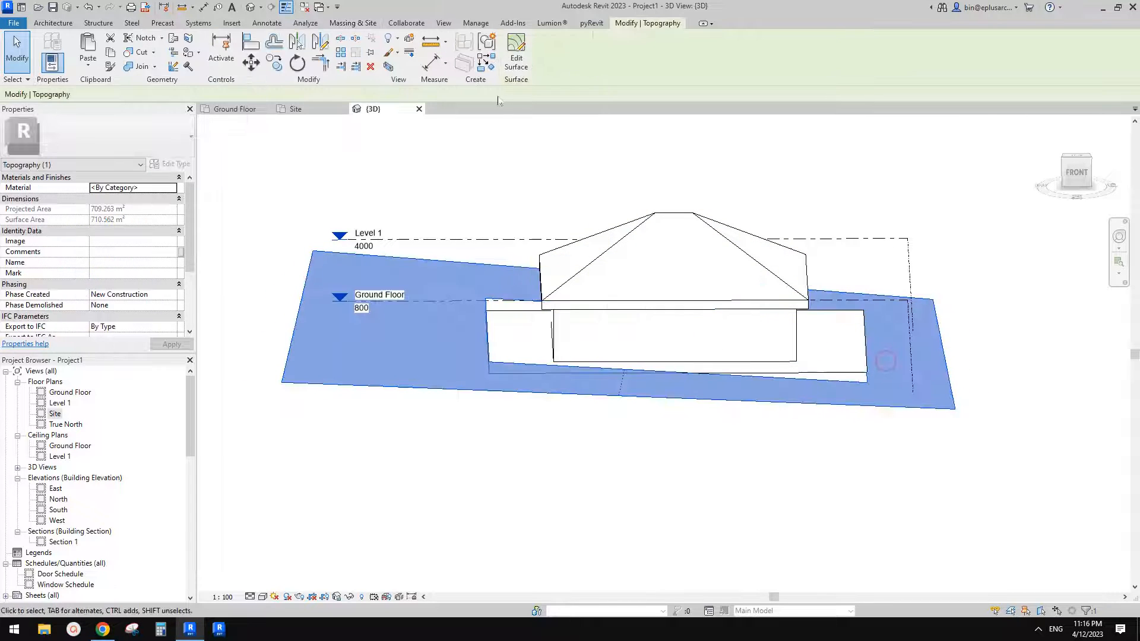
{"action": "key", "text": "Escape"}
{"action": "middle_click_drag", "start_coordinate": [837, 274], "coordinate": [869, 304], "text": "shift"}
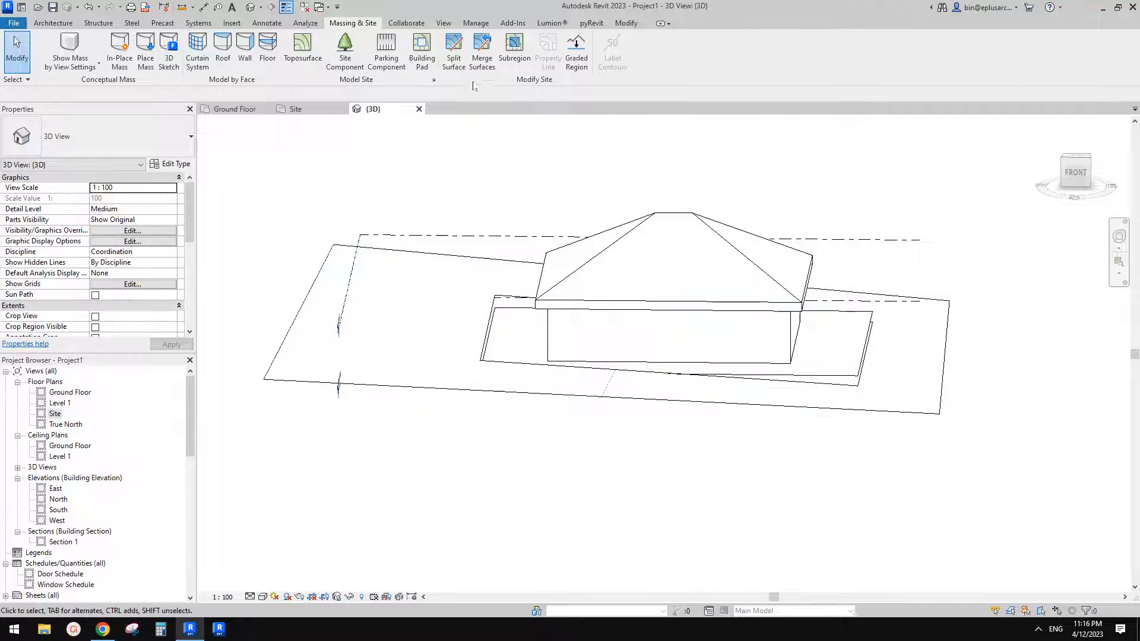
Step: Undo the regrading of the split surface and the split itself, leaving split sketch mode
{"action": "left_click", "coordinate": [481, 52]}
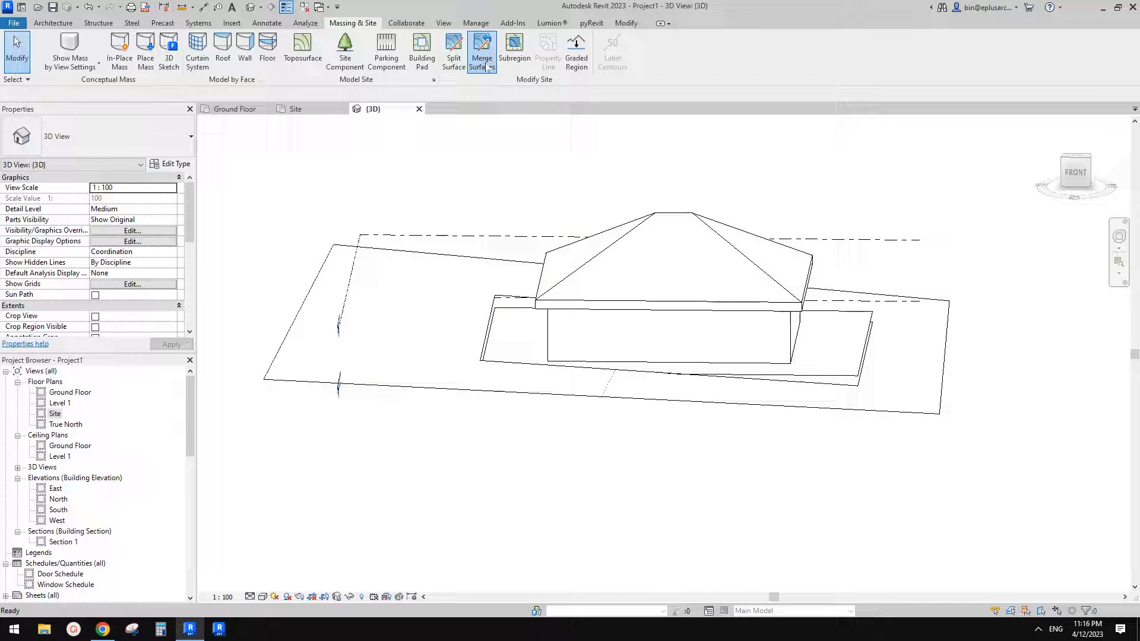
{"action": "left_click", "coordinate": [462, 343]}
{"action": "mouse_move", "coordinate": [567, 365]}
{"action": "middle_mouse_down", "text": "shift"}
{"action": "mouse_move", "coordinate": [611, 295]}
{"action": "mouse_move", "coordinate": [606, 326]}
{"action": "mouse_move", "coordinate": [669, 333]}
{"action": "mouse_move", "coordinate": [709, 374]}
{"action": "middle_mouse_up", "text": "shift"}
{"action": "key", "text": "Tab"}
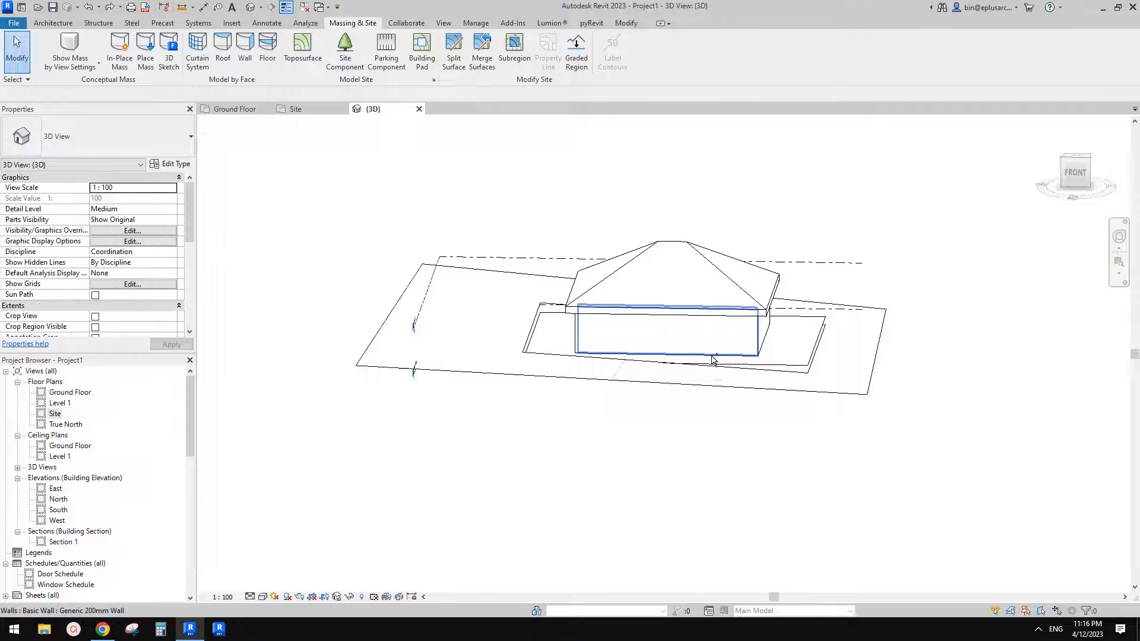
{"action": "double_click", "coordinate": [711, 359]}
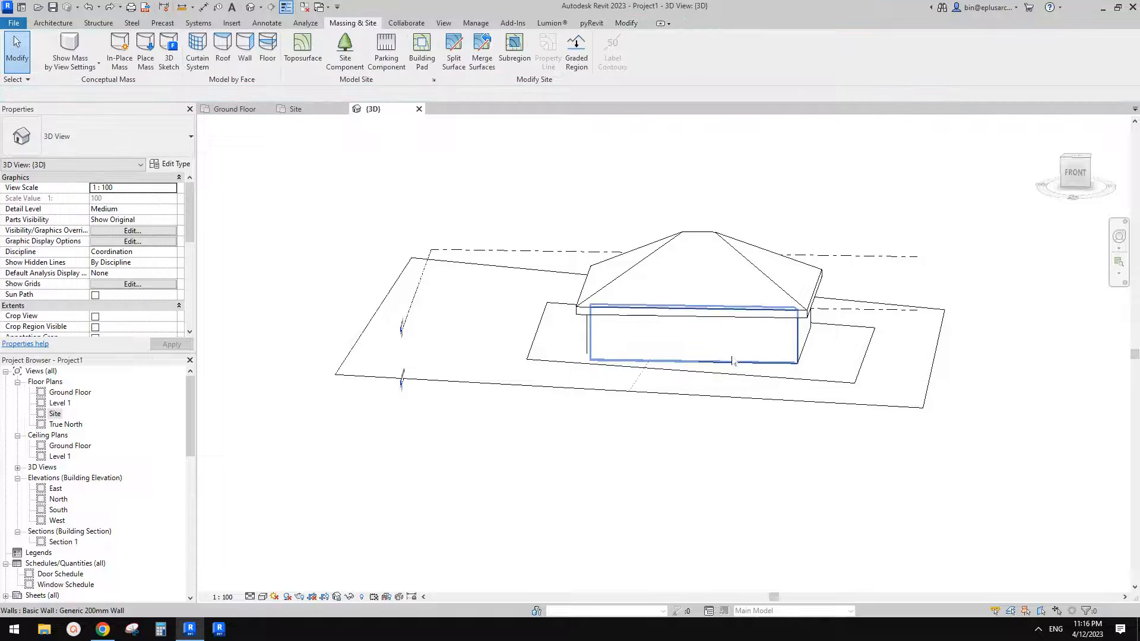
{"action": "left_click", "coordinate": [736, 358]}
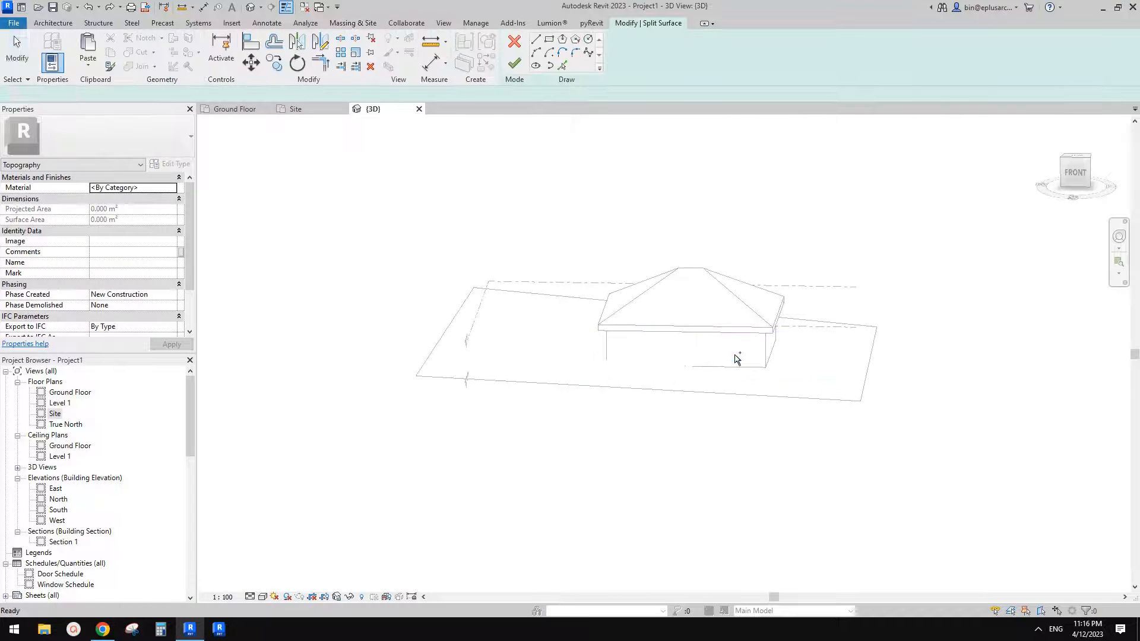
{"action": "middle_click_drag", "start_coordinate": [736, 357], "coordinate": [706, 362], "text": "shift"}
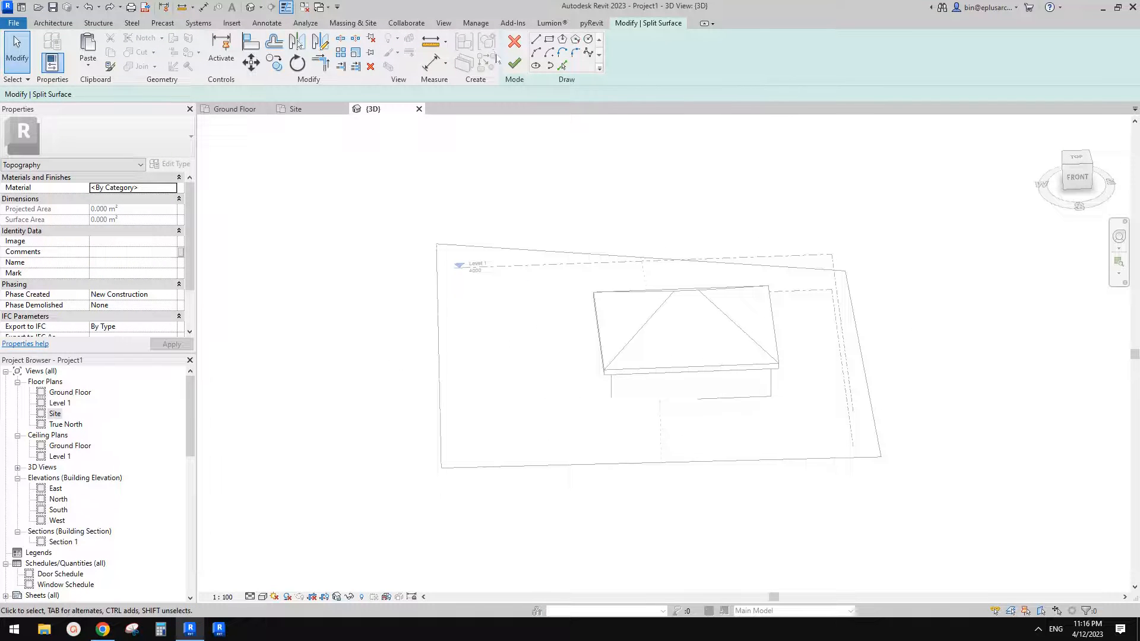
{"action": "key", "text": "Escape"}
{"action": "left_click", "coordinate": [643, 321]}
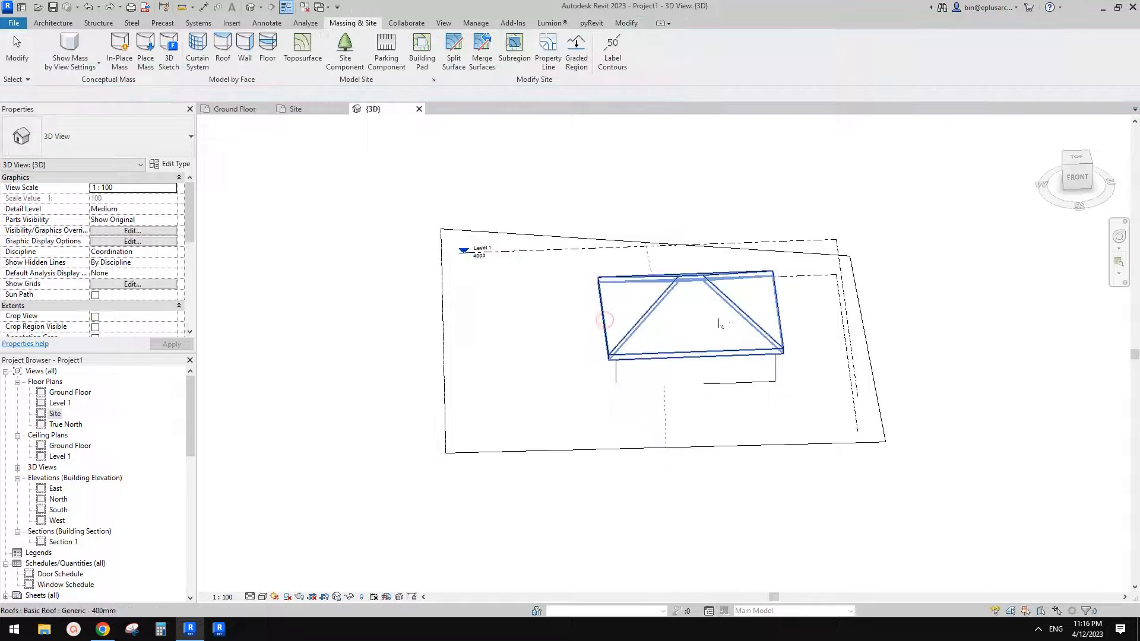
Step: Edit the whole toposurface and place four points at 0.0 relative to surface, just outside the building's roof corners
{"action": "left_click", "coordinate": [1076, 157]}
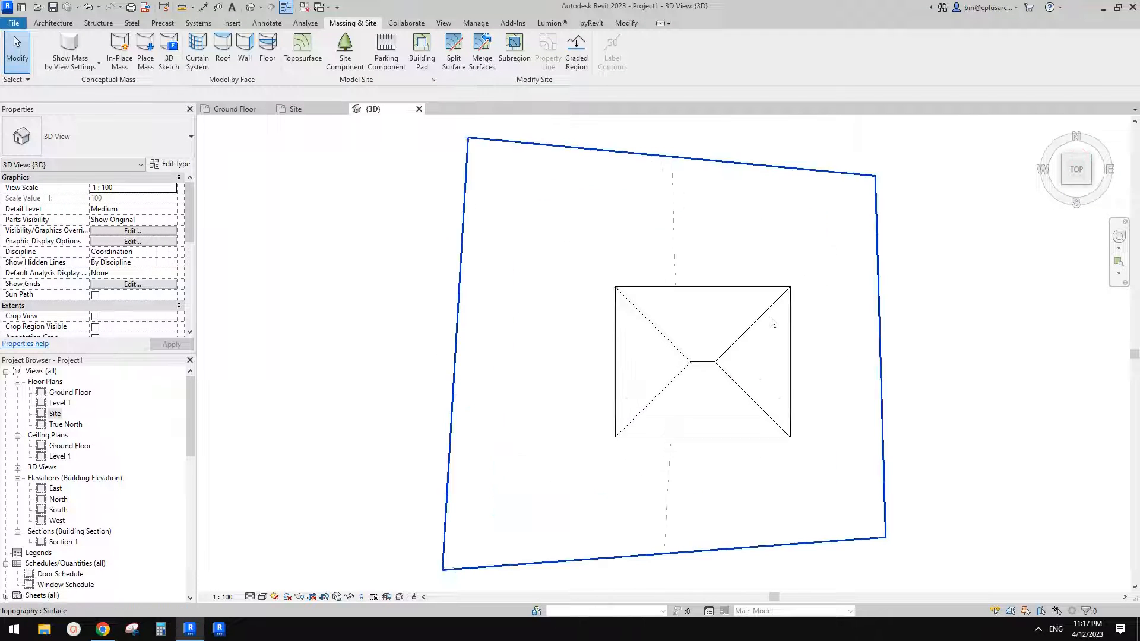
{"action": "scroll", "coordinate": [771, 226], "scroll_direction": "up", "scroll_amount": 2}
{"action": "left_click", "coordinate": [771, 215]}
{"action": "middle_click_drag", "start_coordinate": [770, 215], "coordinate": [691, 178]}
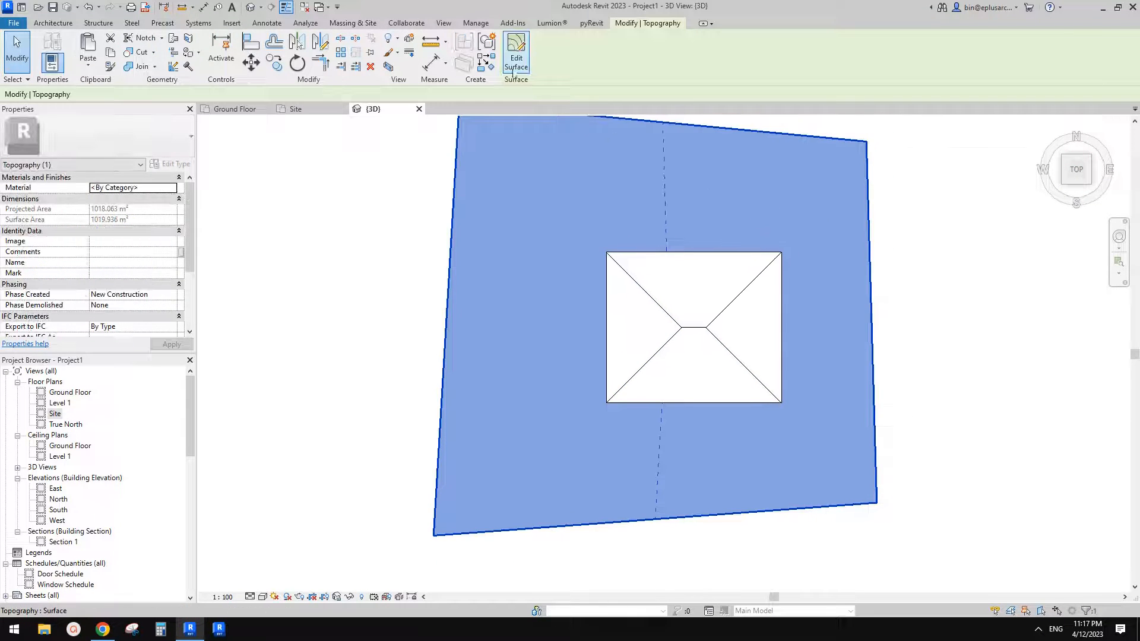
{"action": "left_click", "coordinate": [514, 62]}
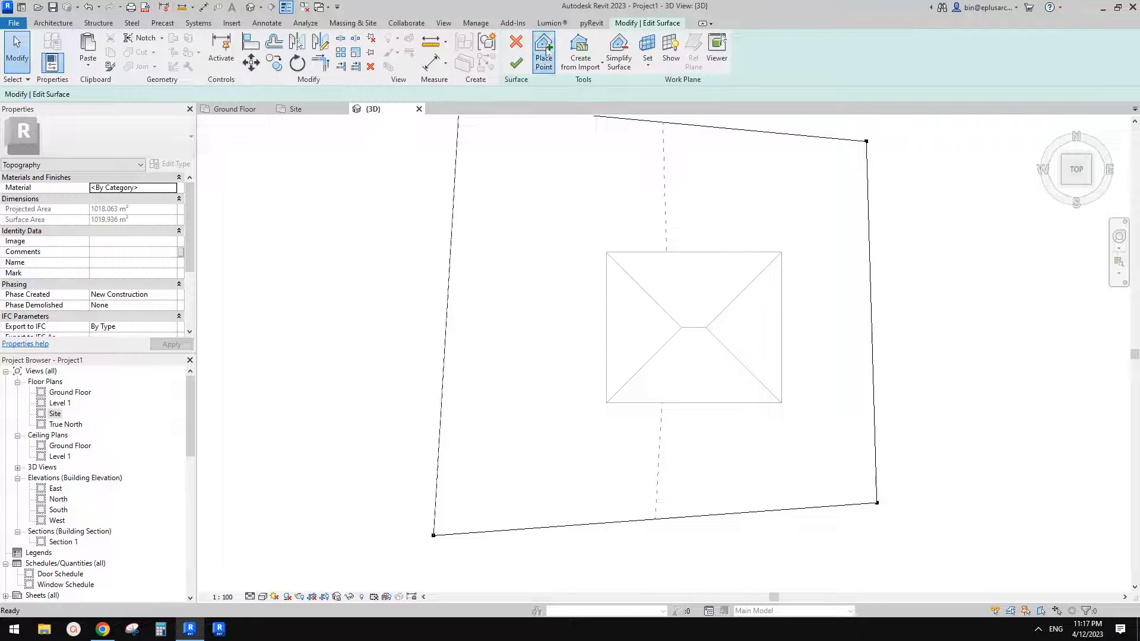
{"action": "left_click", "coordinate": [544, 50]}
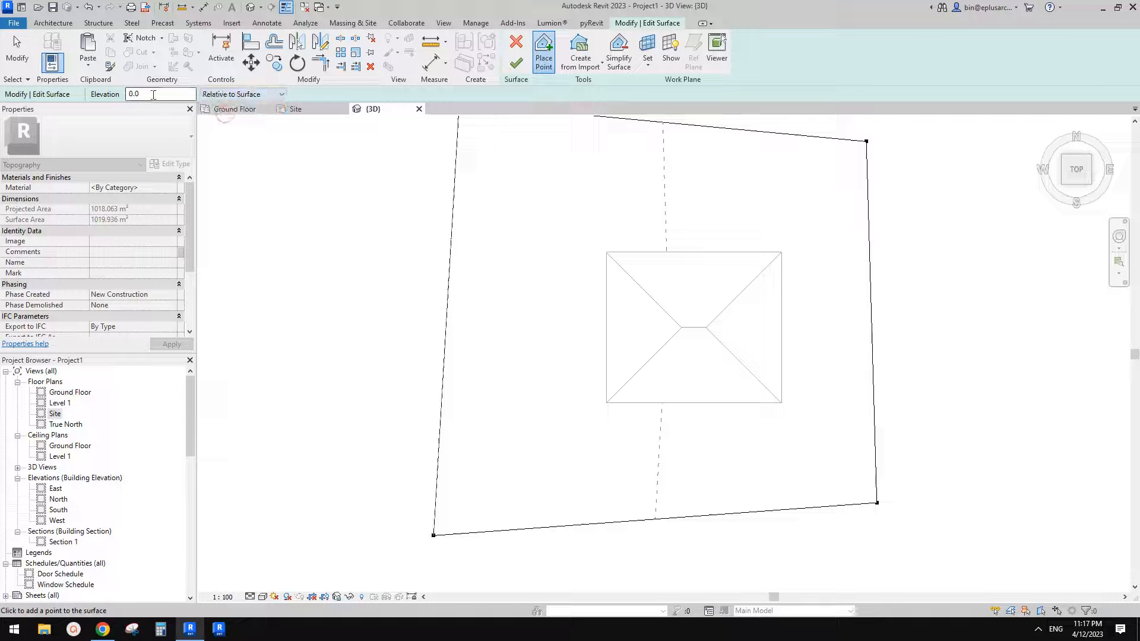
{"action": "scroll", "coordinate": [612, 273], "scroll_direction": "up", "scroll_amount": 1}
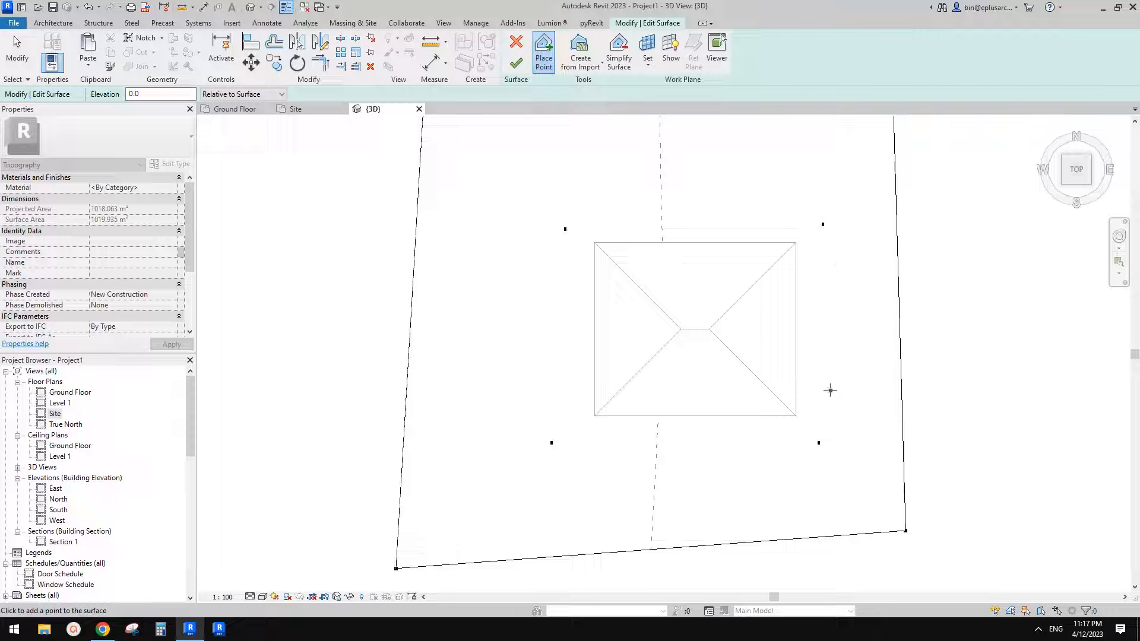
Step: Place a second set of surface-relative points right next to the first ones around the building's corners
{"action": "middle_click_drag", "start_coordinate": [812, 433], "coordinate": [798, 237], "text": "shift"}
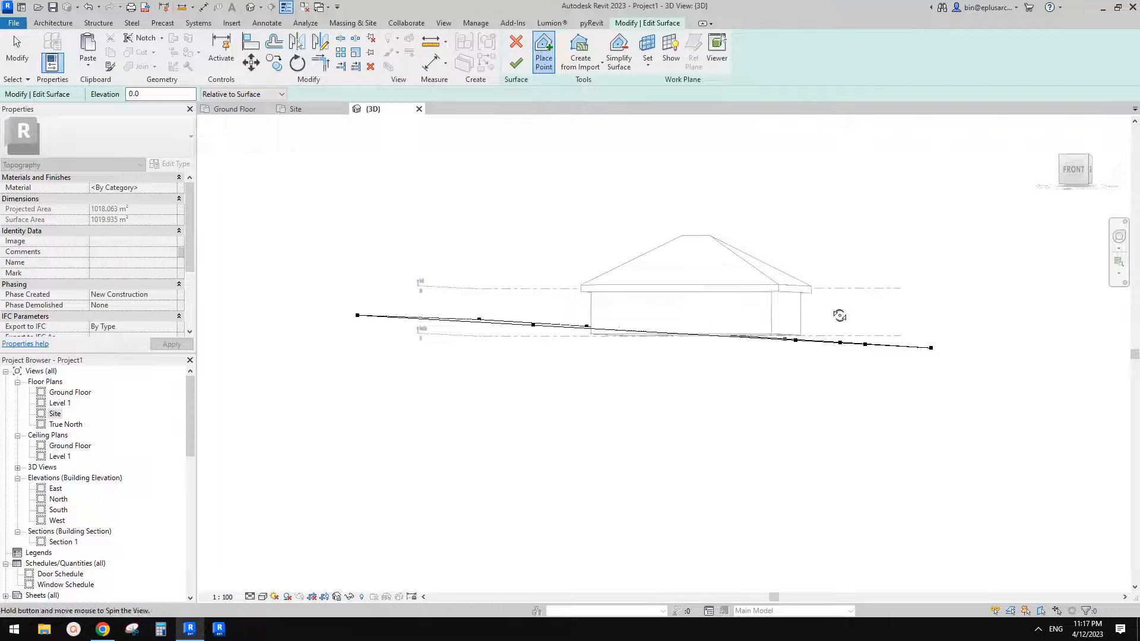
{"action": "middle_click_drag", "start_coordinate": [823, 341], "coordinate": [923, 308], "text": "shift"}
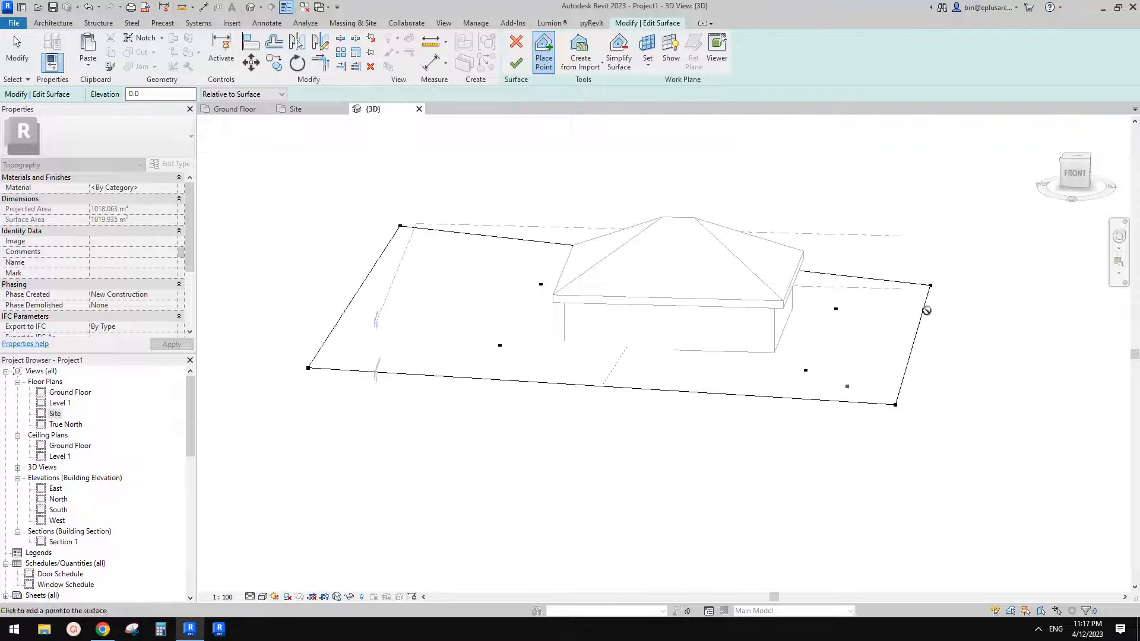
{"action": "left_click", "coordinate": [1078, 159]}
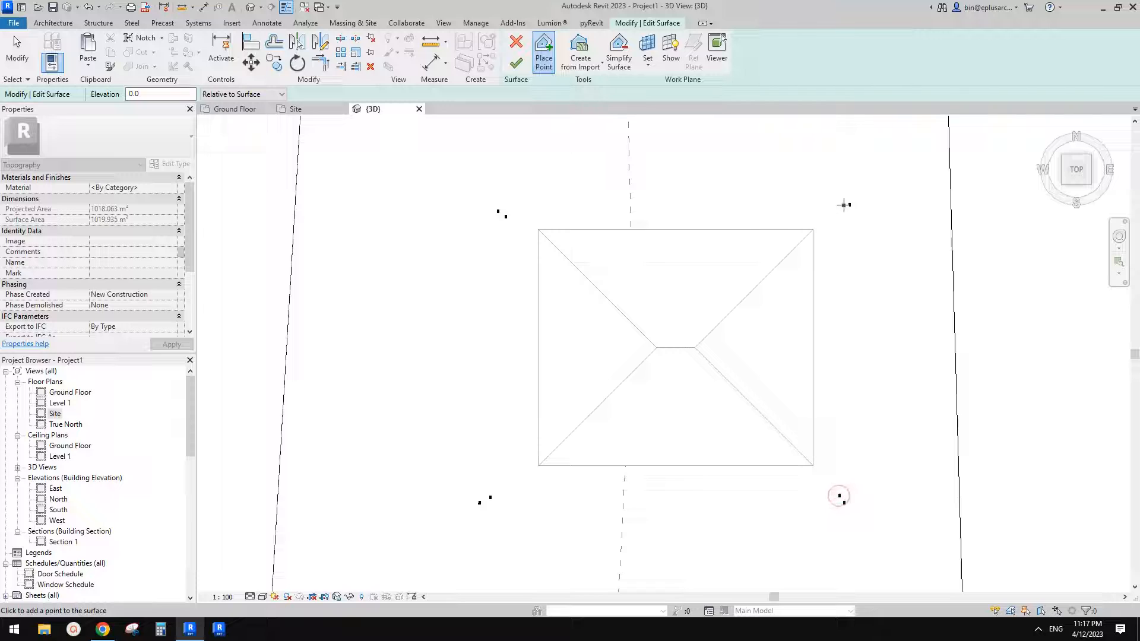
{"action": "key", "text": "Escape"}
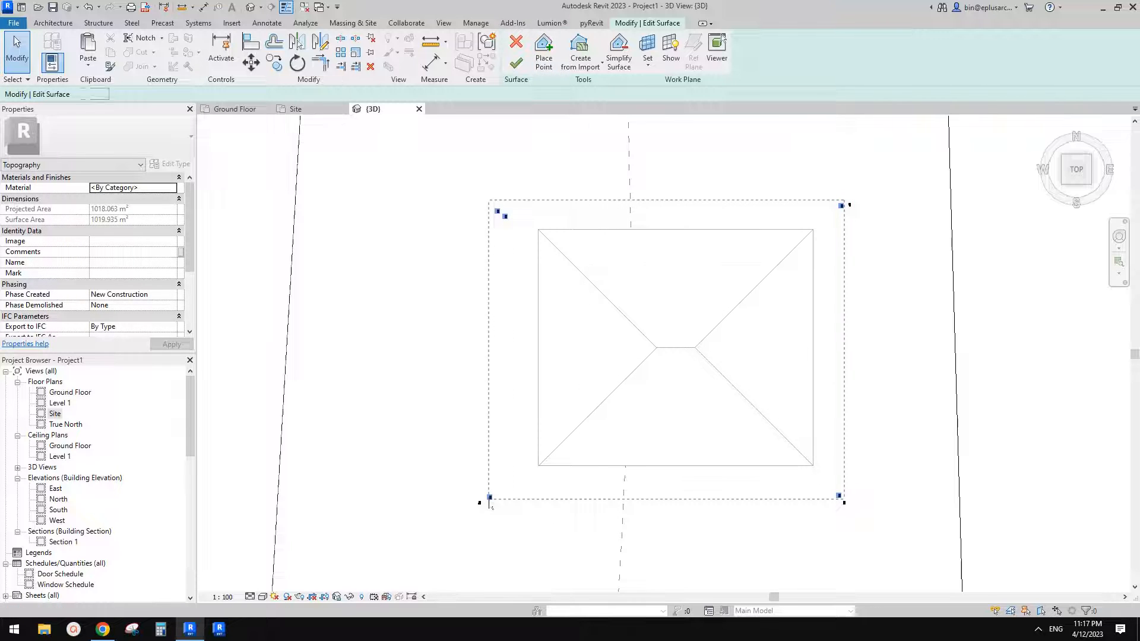
Step: Set the elevation of the four inner points around the building to 800
{"action": "left_click_drag", "start_coordinate": [490, 503], "coordinate": [490, 502]}
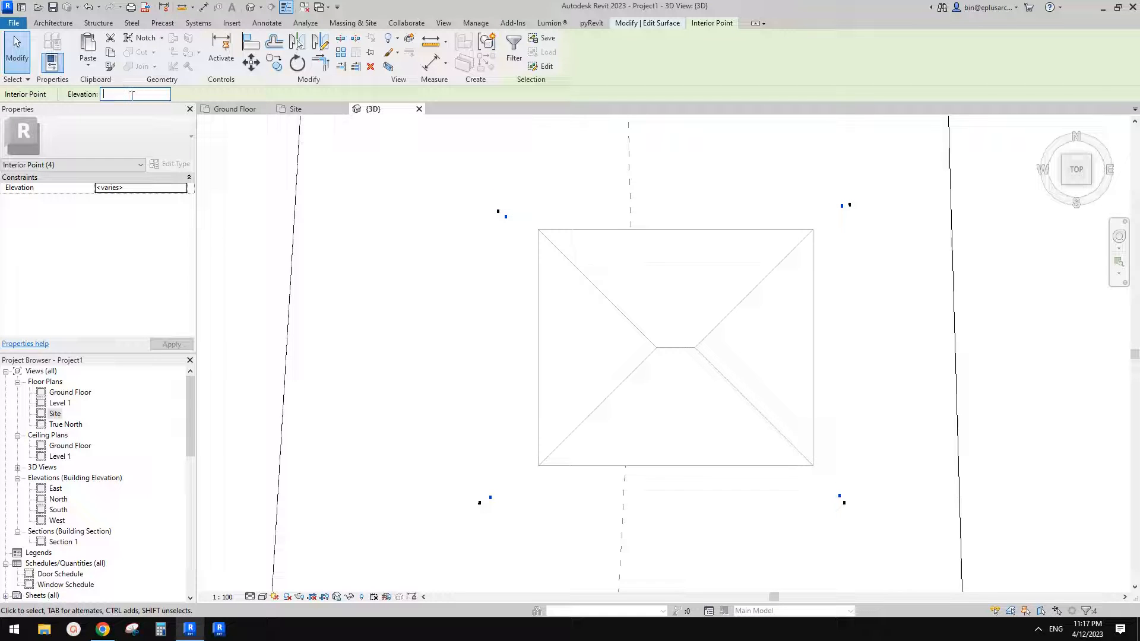
{"action": "middle_click_drag", "start_coordinate": [696, 206], "coordinate": [470, 389], "text": "shift"}
{"action": "scroll", "coordinate": [568, 382], "scroll_direction": "up", "scroll_amount": 2}
{"action": "key", "text": "Escape"}
Step: Set the 3D view's visual style to Shaded
{"action": "left_click", "coordinate": [263, 597]}
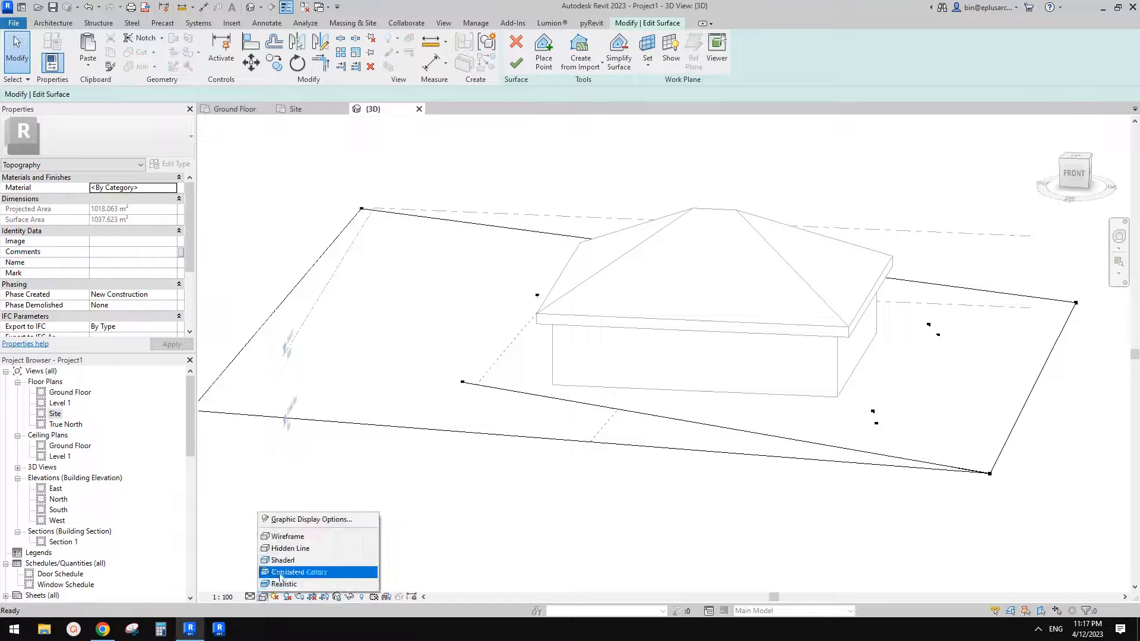
{"action": "left_click", "coordinate": [295, 561]}
{"action": "middle_click_drag", "start_coordinate": [524, 433], "coordinate": [494, 330], "text": "shift"}
{"action": "scroll", "coordinate": [528, 338], "scroll_direction": "up", "scroll_amount": 2}
Step: Move the inner surface point near the building's back-left corner slightly closer to its outer neighbour
{"action": "left_click", "coordinate": [498, 330]}
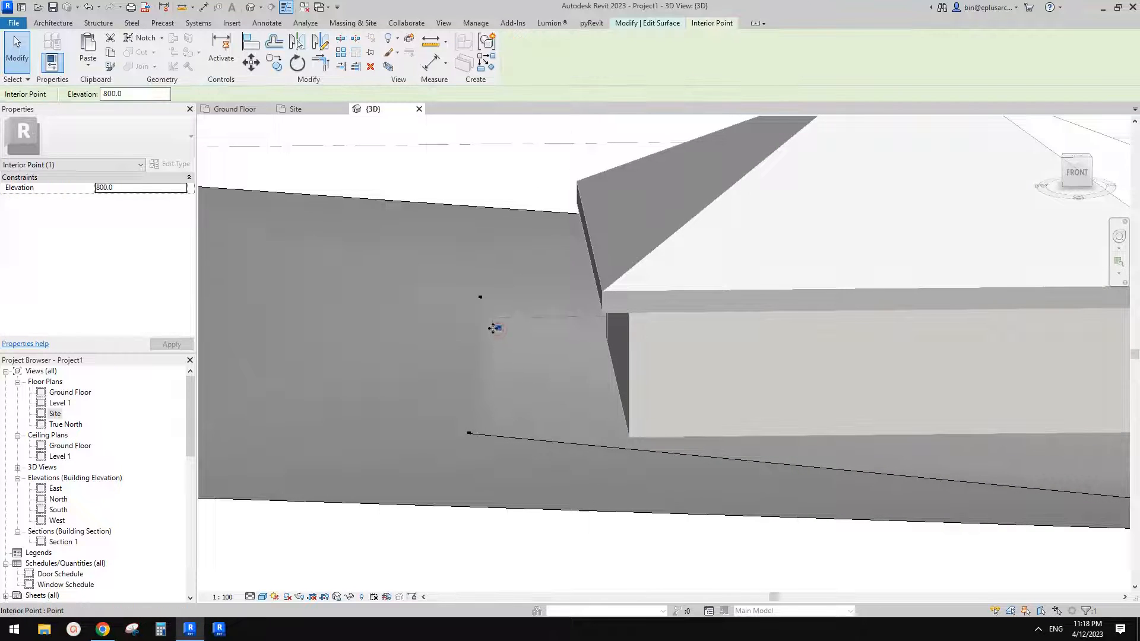
{"action": "left_click_drag", "start_coordinate": [486, 326], "coordinate": [490, 322]}
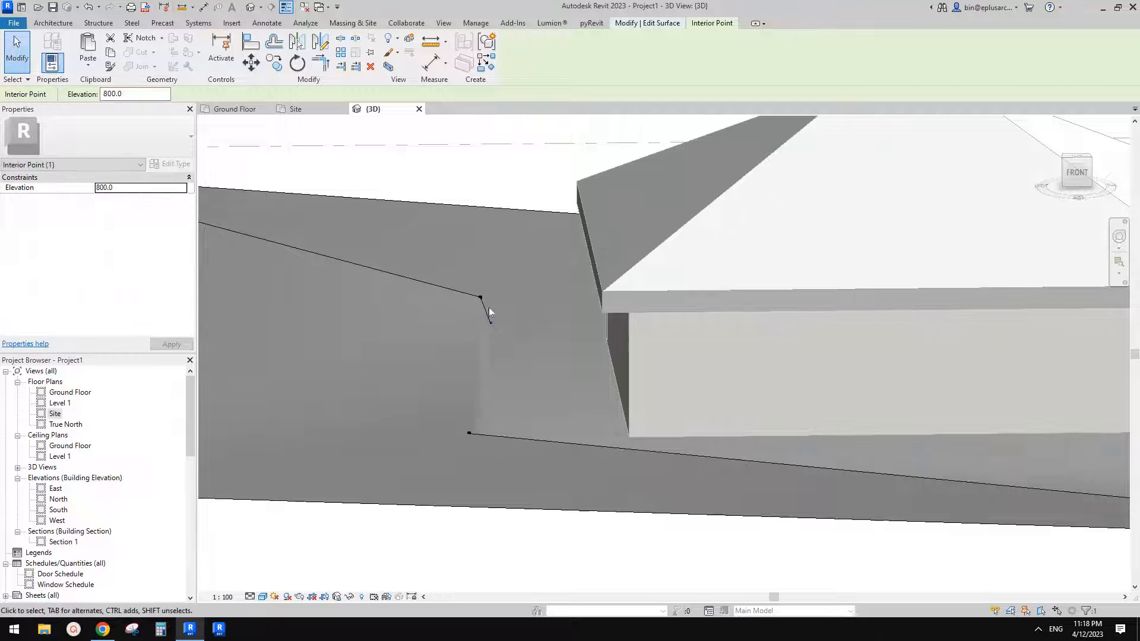
{"action": "middle_click_drag", "start_coordinate": [492, 323], "coordinate": [493, 326], "text": "shift"}
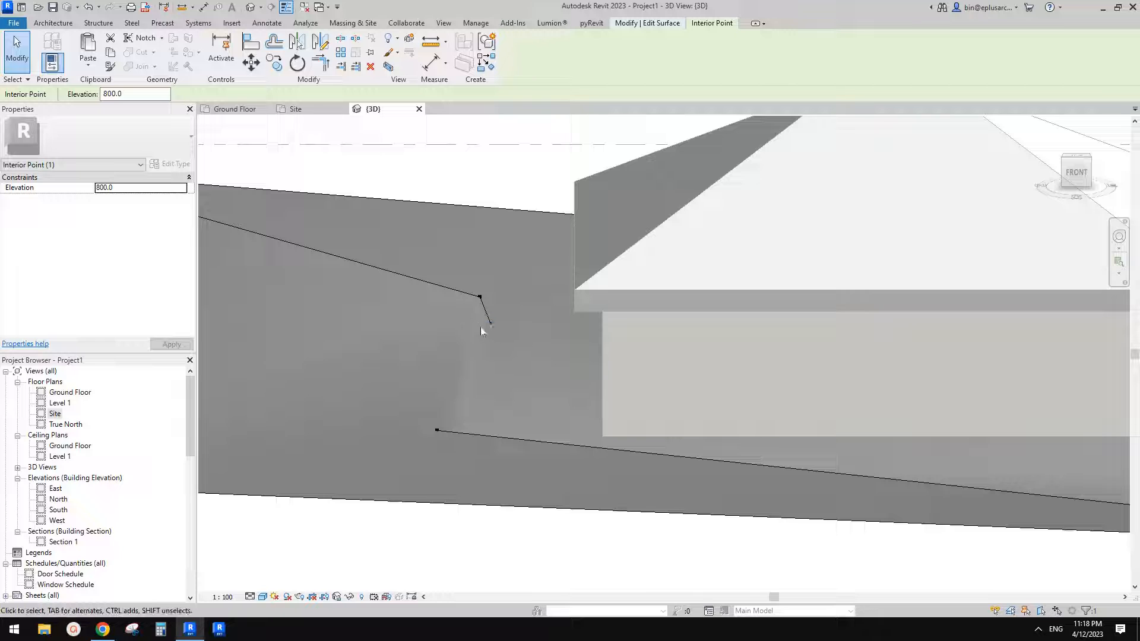
{"action": "scroll", "coordinate": [484, 333], "scroll_direction": "down", "scroll_amount": 1}
{"action": "mouse_move", "coordinate": [485, 333]}
{"action": "middle_mouse_down", "text": "shift"}
{"action": "mouse_move", "coordinate": [493, 391]}
{"action": "mouse_move", "coordinate": [491, 341]}
{"action": "middle_mouse_up", "text": "shift"}
{"action": "scroll", "coordinate": [482, 350], "scroll_direction": "up", "scroll_amount": 2}
{"action": "scroll", "coordinate": [491, 342], "scroll_direction": "down", "scroll_amount": 2}
{"action": "middle_click_drag", "start_coordinate": [491, 341], "coordinate": [484, 311]}
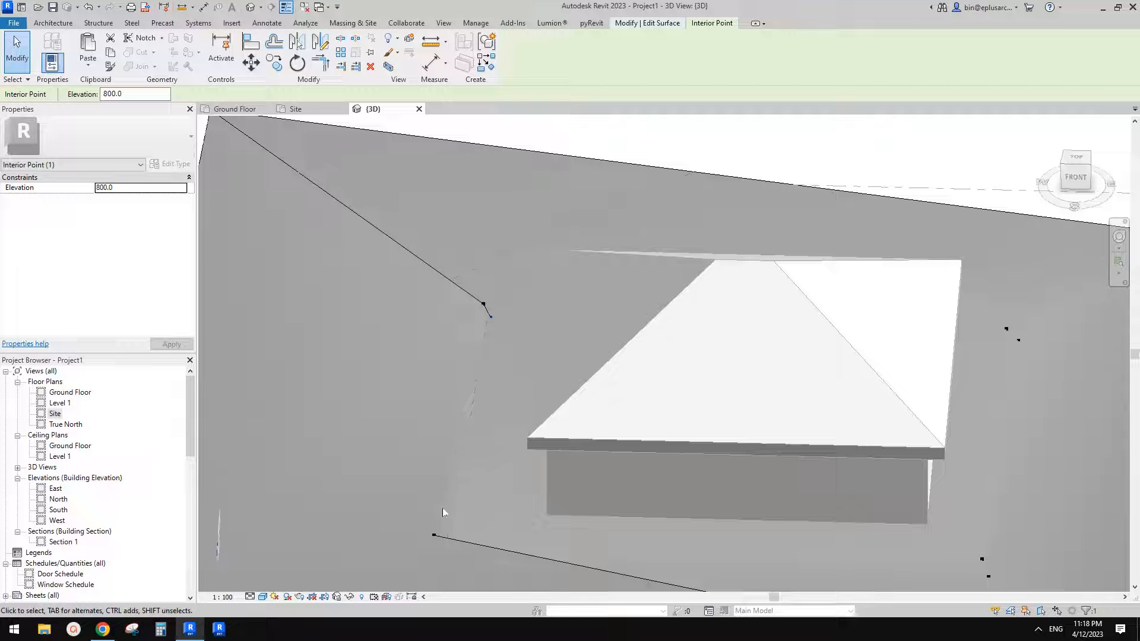
Step: Reposition the outer surface point near the building's front-right corner beside the inner point
{"action": "middle_click_drag", "start_coordinate": [442, 509], "coordinate": [777, 354], "text": "shift"}
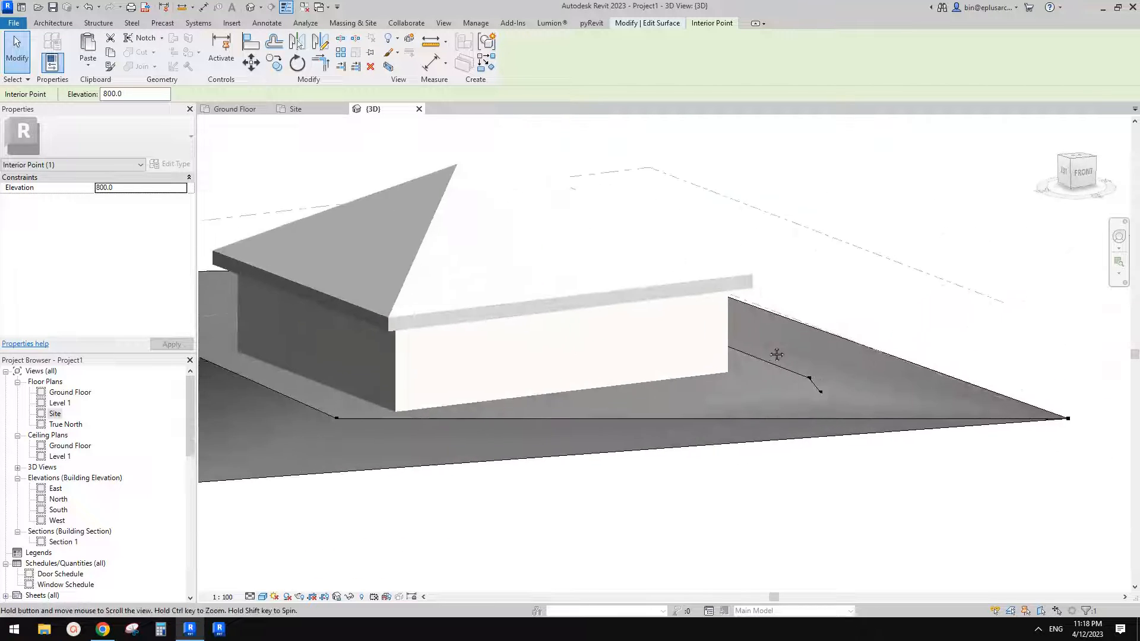
{"action": "scroll", "coordinate": [793, 385], "scroll_direction": "up", "scroll_amount": 2}
{"action": "left_click", "coordinate": [821, 379]}
{"action": "middle_click_drag", "start_coordinate": [824, 383], "coordinate": [791, 348]}
{"action": "scroll", "coordinate": [758, 284], "scroll_direction": "down", "scroll_amount": 1}
{"action": "left_click", "coordinate": [787, 332]}
{"action": "left_click", "coordinate": [799, 342]}
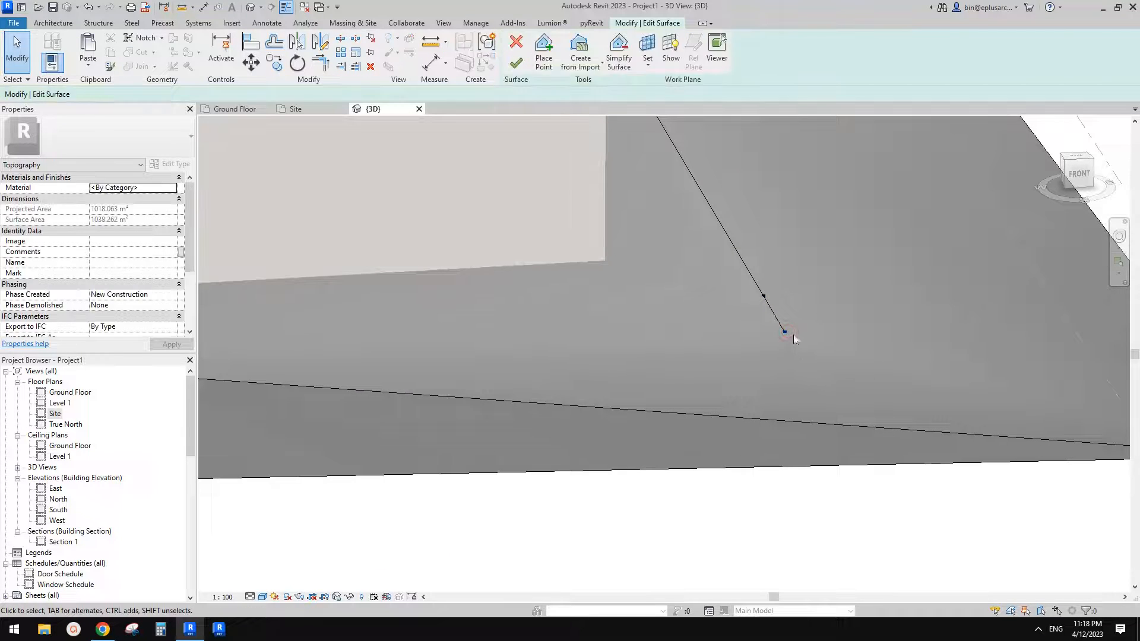
{"action": "left_click", "coordinate": [785, 331]}
{"action": "left_click_drag", "start_coordinate": [786, 331], "coordinate": [862, 334]}
{"action": "middle_click_drag", "start_coordinate": [862, 333], "coordinate": [770, 340], "text": "shift"}
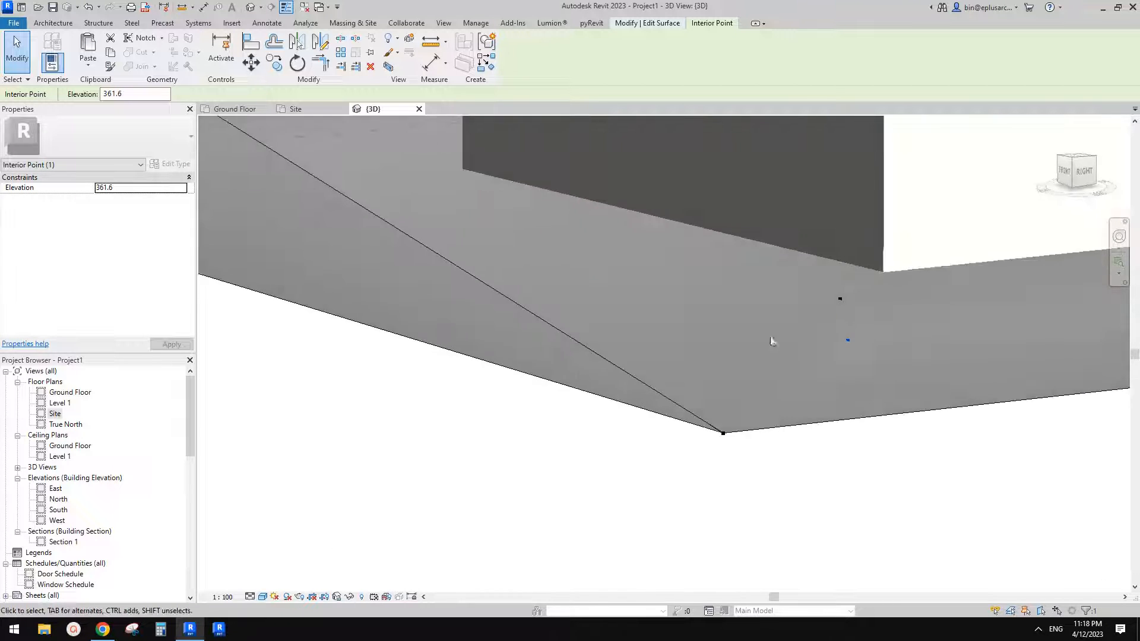
{"action": "left_click_drag", "start_coordinate": [847, 341], "coordinate": [822, 334]}
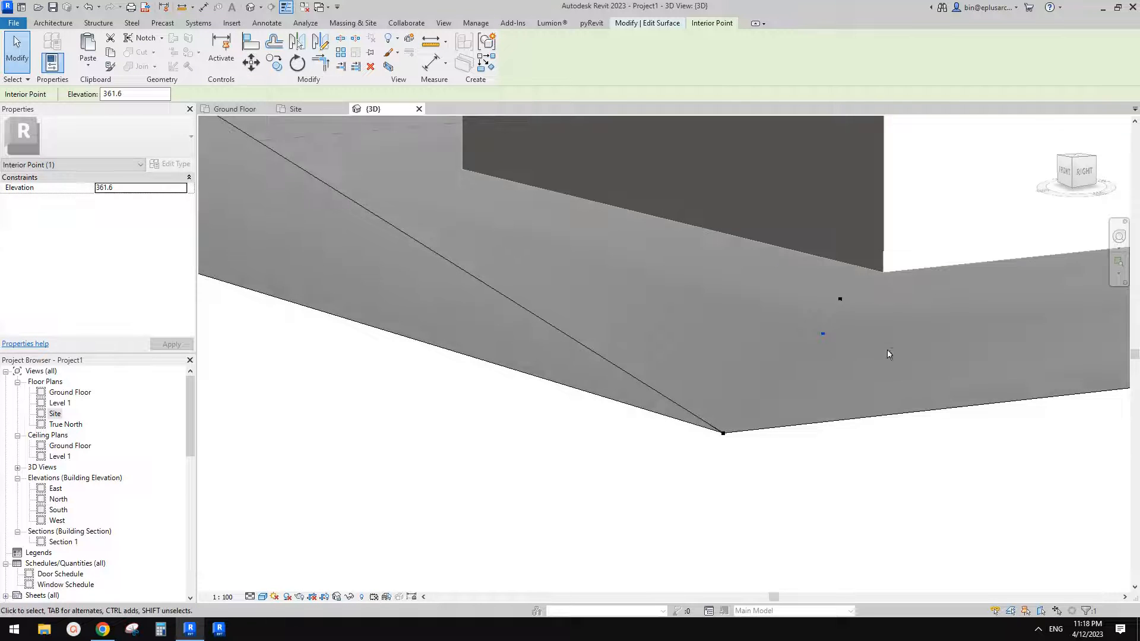
Step: Reposition the outer surface point near the building's back-right corner beside its inner neighbour
{"action": "middle_click_drag", "start_coordinate": [887, 349], "coordinate": [392, 425], "text": "shift"}
{"action": "scroll", "coordinate": [888, 354], "scroll_direction": "up", "scroll_amount": 2}
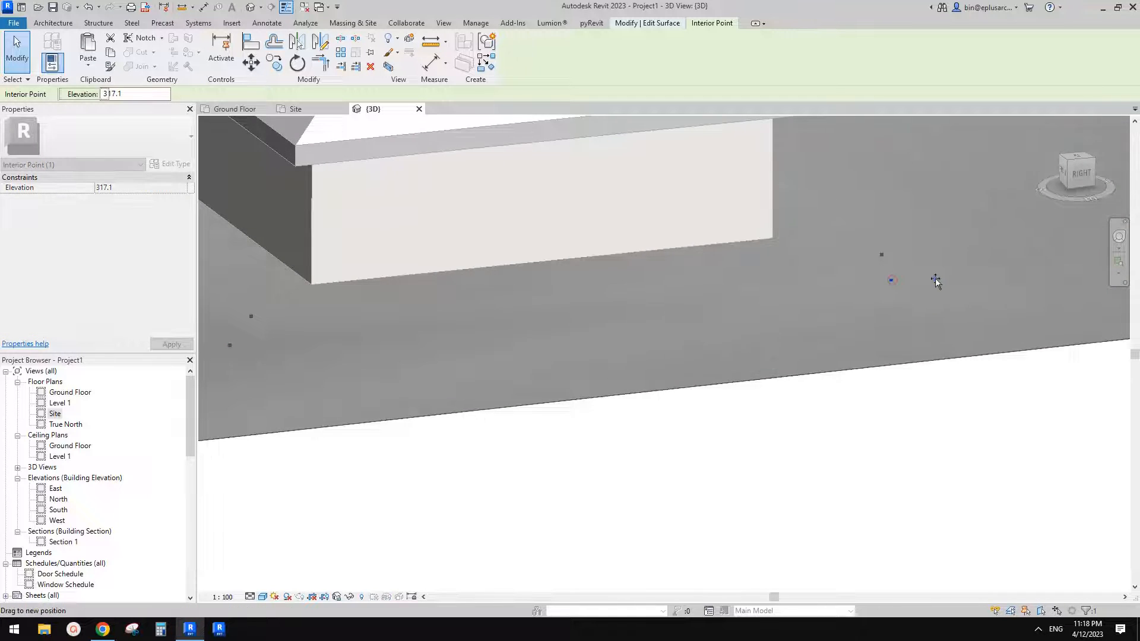
{"action": "middle_click_drag", "start_coordinate": [936, 280], "coordinate": [659, 334], "text": "shift"}
{"action": "scroll", "coordinate": [889, 330], "scroll_direction": "up", "scroll_amount": 3}
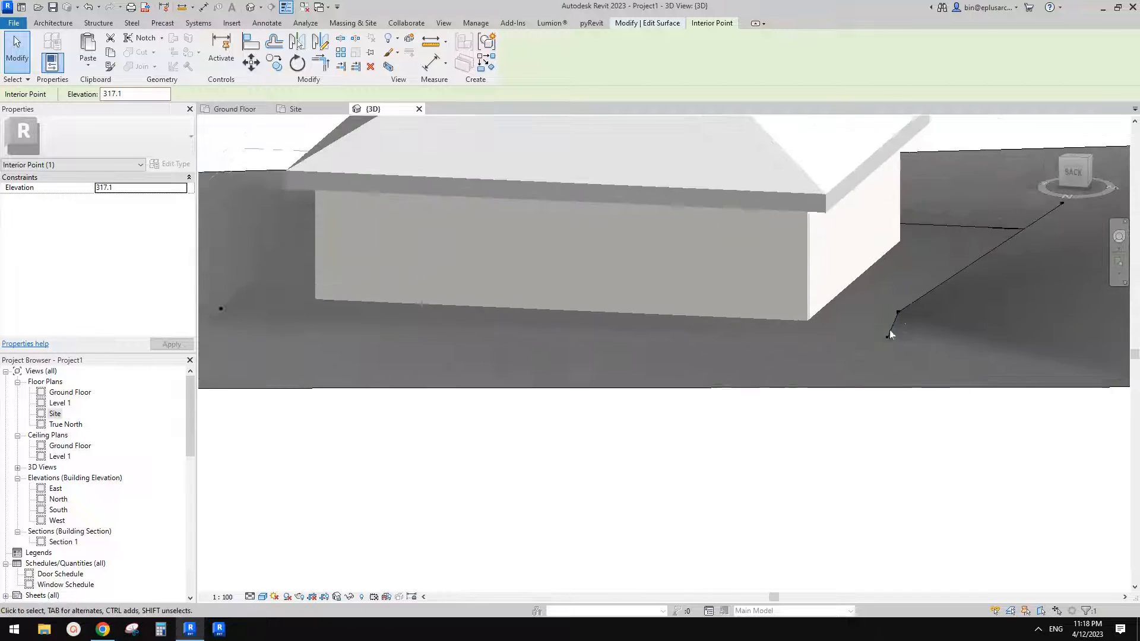
{"action": "middle_click_drag", "start_coordinate": [889, 330], "coordinate": [952, 322], "text": "shift"}
{"action": "scroll", "coordinate": [887, 282], "scroll_direction": "down", "scroll_amount": 2}
{"action": "middle_click_drag", "start_coordinate": [845, 295], "coordinate": [827, 420], "text": "shift"}
{"action": "scroll", "coordinate": [717, 251], "scroll_direction": "up", "scroll_amount": 4}
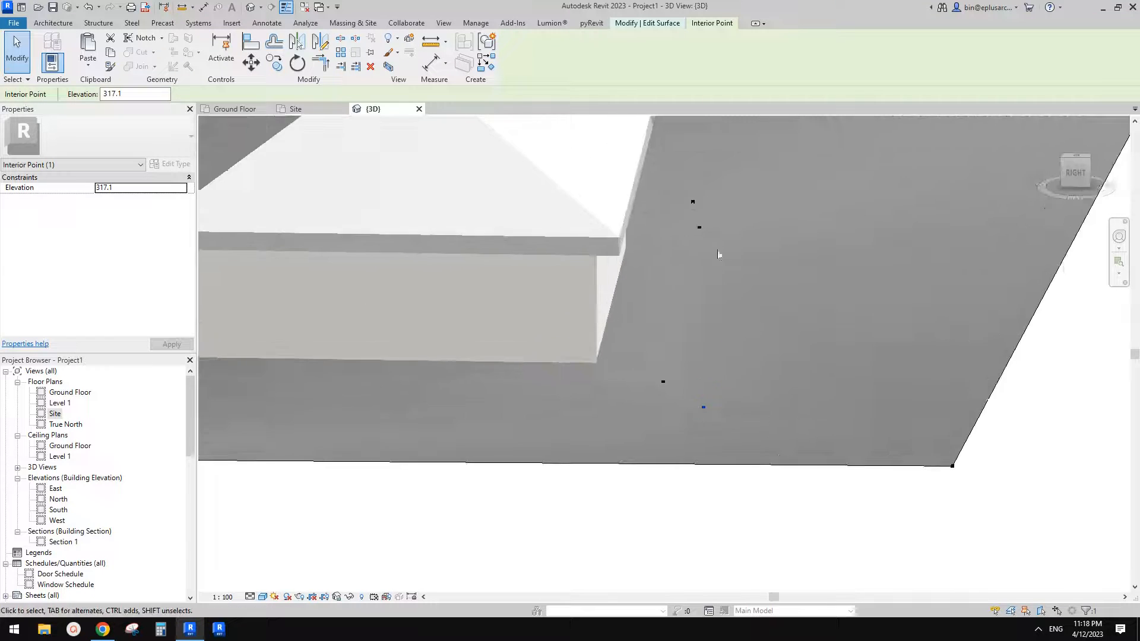
Step: Fine-tune the position of the inner surface point near the building's back-left corner beside its outer neighbour
{"action": "left_click_drag", "start_coordinate": [697, 224], "coordinate": [687, 224]}
{"action": "left_click", "coordinate": [714, 246]}
{"action": "middle_click_drag", "start_coordinate": [687, 225], "coordinate": [611, 221], "text": "shift"}
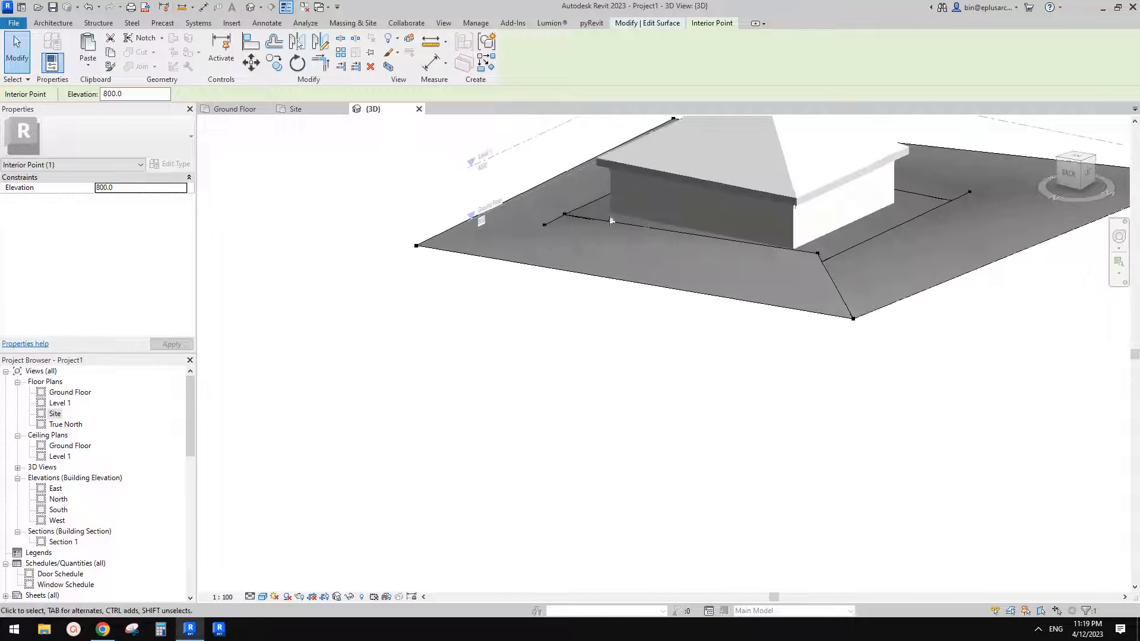
{"action": "middle_click_drag", "start_coordinate": [798, 220], "coordinate": [737, 251]}
{"action": "middle_click_drag", "start_coordinate": [737, 250], "coordinate": [605, 293], "text": "shift"}
{"action": "scroll", "coordinate": [765, 296], "scroll_direction": "up", "scroll_amount": 2}
{"action": "middle_click_drag", "start_coordinate": [765, 297], "coordinate": [734, 299], "text": "shift"}
{"action": "scroll", "coordinate": [735, 296], "scroll_direction": "up", "scroll_amount": 2}
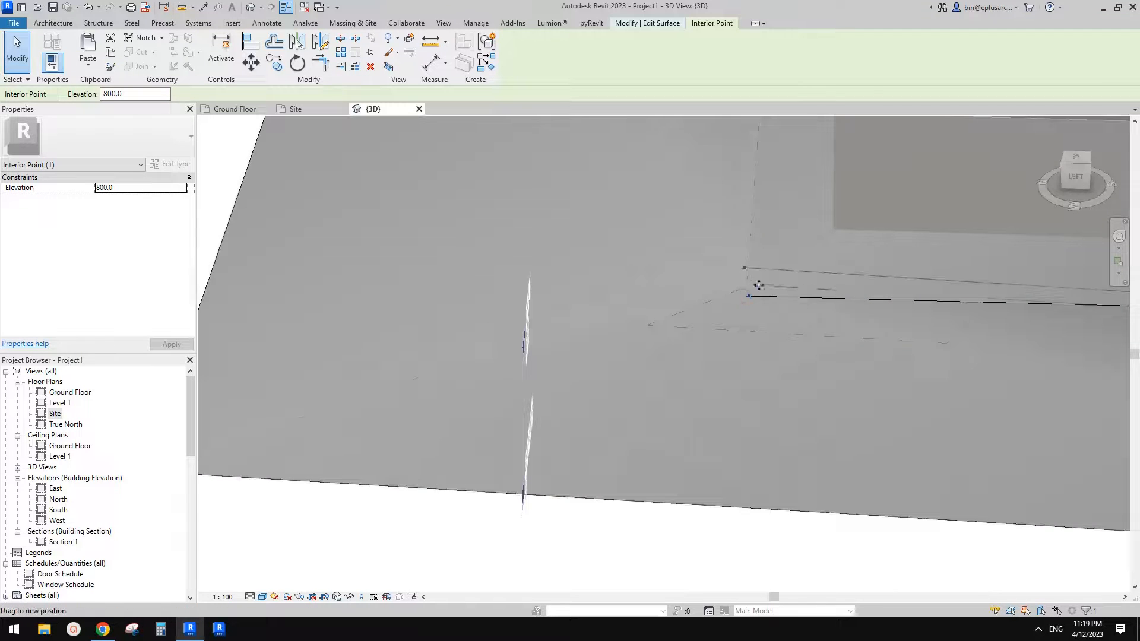
{"action": "left_click_drag", "start_coordinate": [759, 286], "coordinate": [750, 289]}
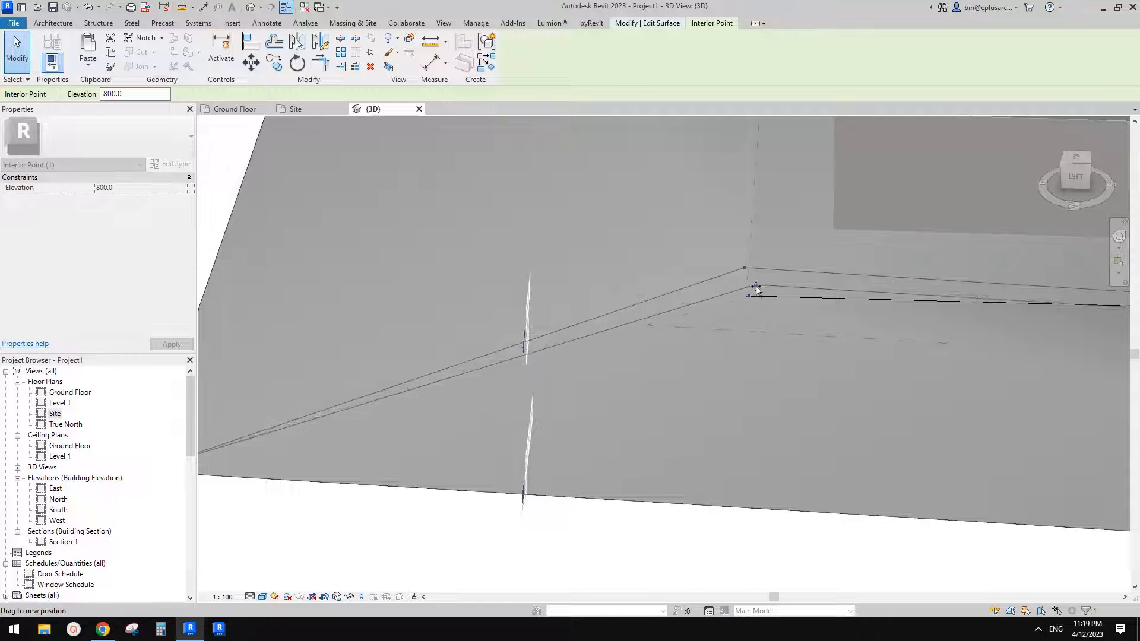
{"action": "left_click_drag", "start_coordinate": [757, 291], "coordinate": [764, 307]}
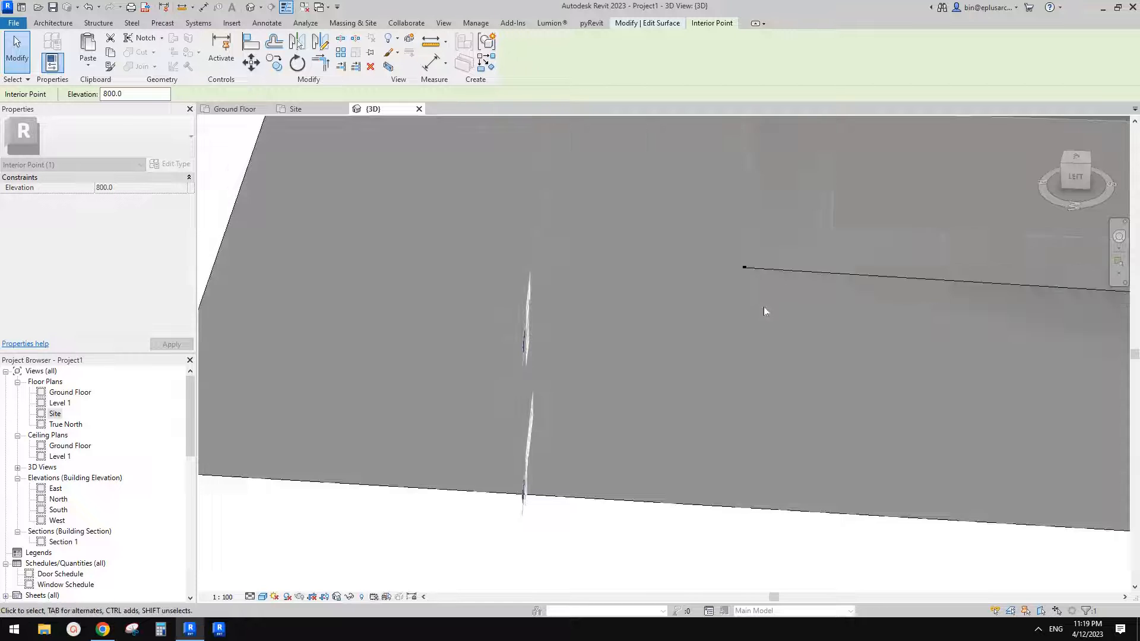
Step: Inspect the positions and elevations of the outer and inner surface points near the building's front-left corner
{"action": "middle_click_drag", "start_coordinate": [764, 308], "coordinate": [905, 319], "text": "shift"}
{"action": "scroll", "coordinate": [985, 234], "scroll_direction": "down", "scroll_amount": 1}
{"action": "left_click", "coordinate": [831, 279]}
{"action": "scroll", "coordinate": [834, 280], "scroll_direction": "down", "scroll_amount": 2}
{"action": "left_click", "coordinate": [824, 280]}
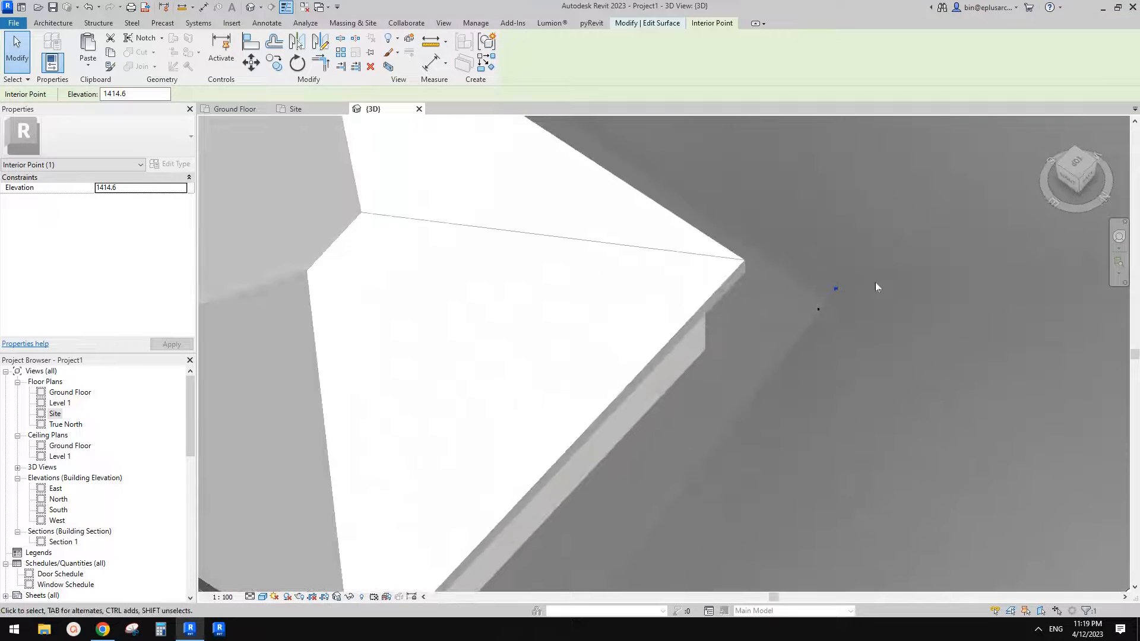
{"action": "left_click", "coordinate": [819, 309]}
{"action": "middle_click_drag", "start_coordinate": [820, 308], "coordinate": [746, 288], "text": "shift"}
{"action": "key", "text": "Escape"}
Step: Copy the pair of surface points at the building's front-left corner to three spots spaced along the building's left side
{"action": "scroll", "coordinate": [782, 272], "scroll_direction": "down", "scroll_amount": 2}
{"action": "scroll", "coordinate": [748, 286], "scroll_direction": "up", "scroll_amount": 1}
{"action": "left_click_drag", "start_coordinate": [685, 247], "coordinate": [729, 284]}
{"action": "scroll", "coordinate": [713, 267], "scroll_direction": "up", "scroll_amount": 1}
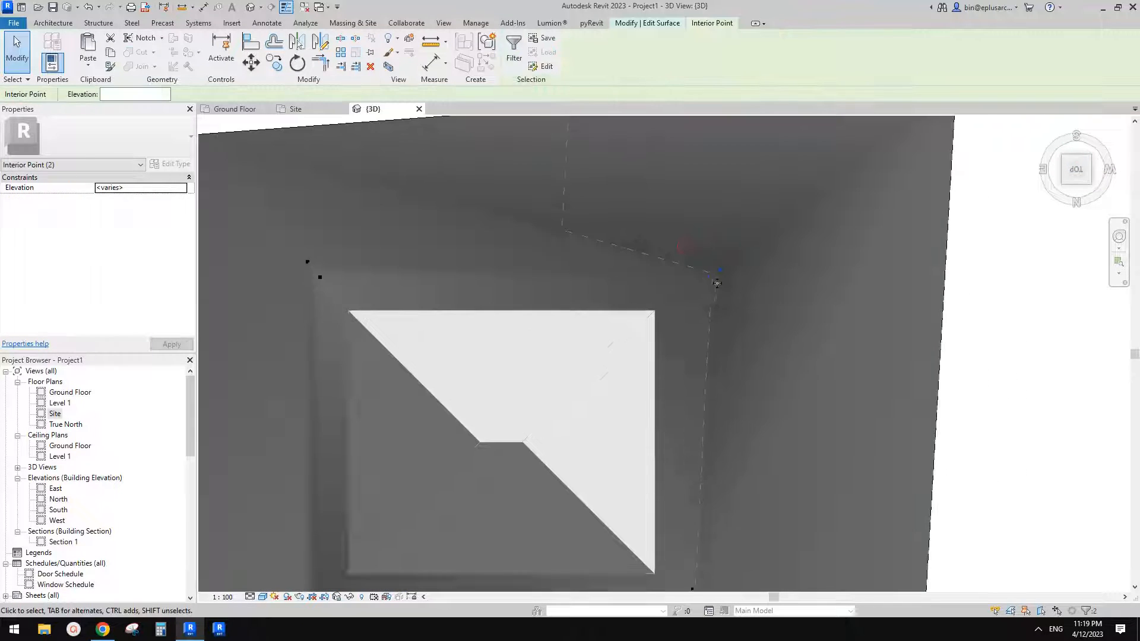
{"action": "key", "text": "c"}
{"action": "key", "text": "o"}
{"action": "left_click", "coordinate": [714, 282]}
{"action": "middle_click_drag", "start_coordinate": [715, 329], "coordinate": [715, 279]}
{"action": "left_click", "coordinate": [716, 314]}
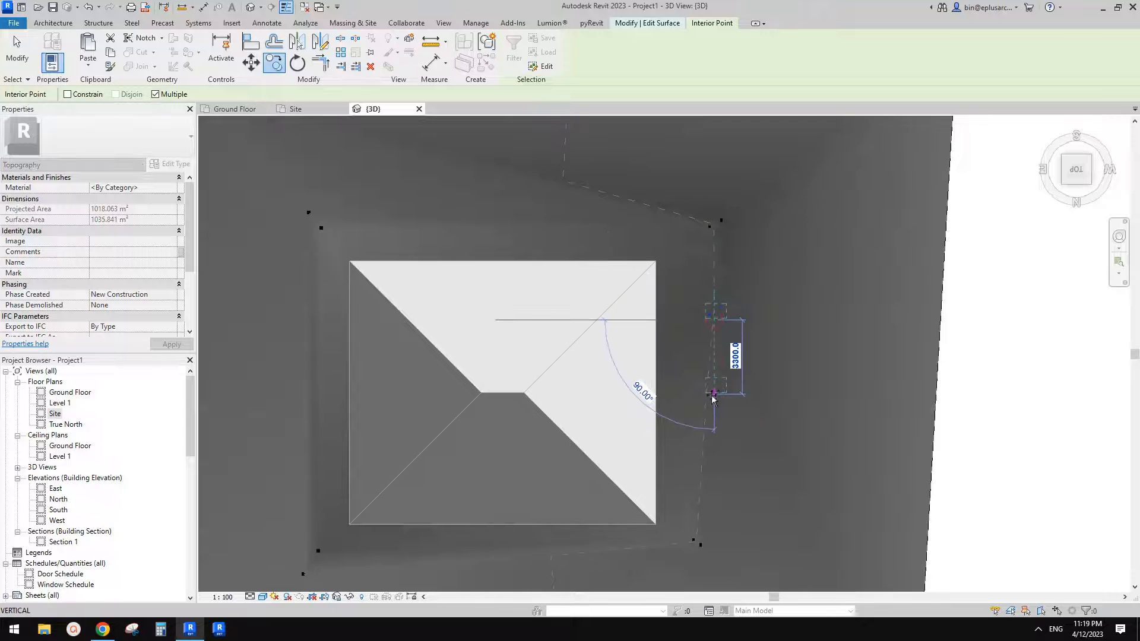
{"action": "left_click", "coordinate": [705, 482]}
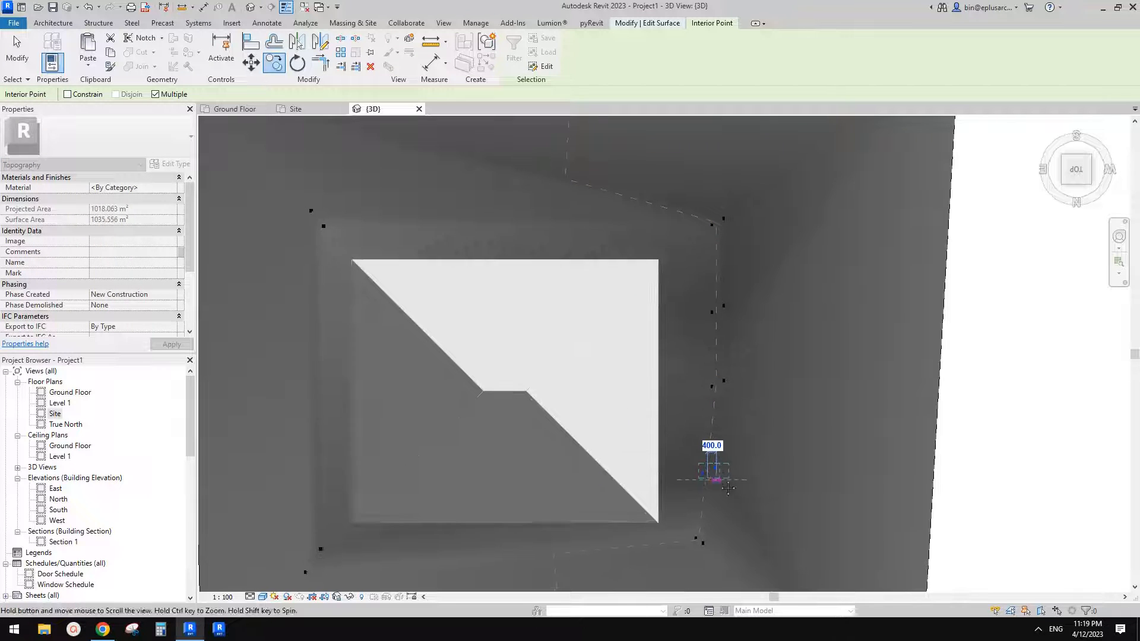
{"action": "key", "text": "Escape"}
{"action": "scroll", "coordinate": [731, 427], "scroll_direction": "up", "scroll_amount": 2}
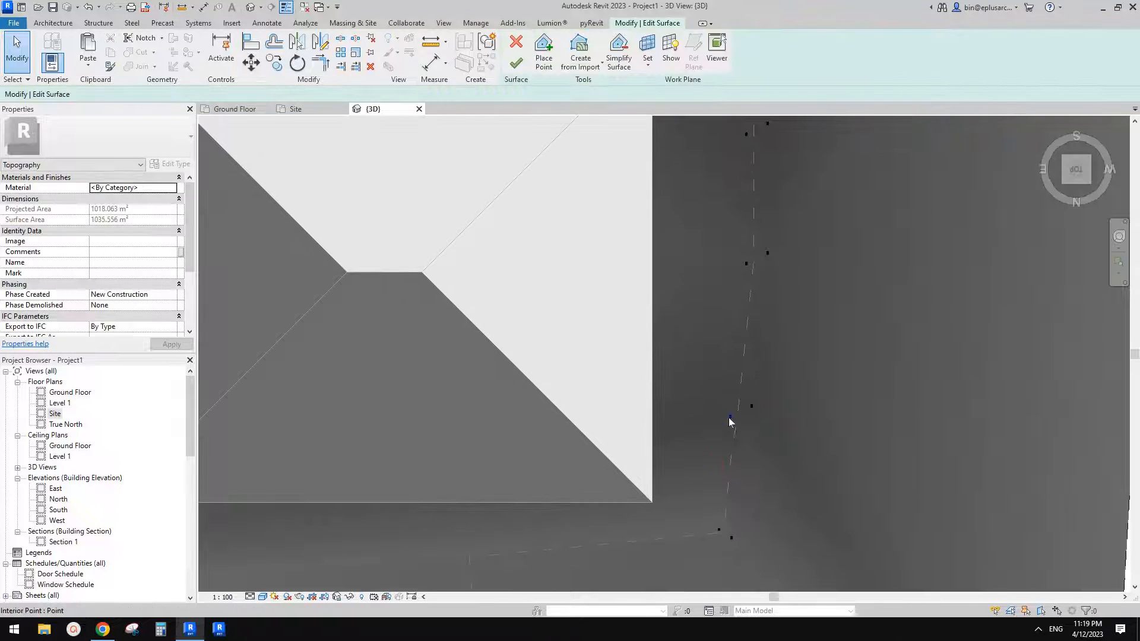
Step: Move two of the 800-elevation interior points on the west side of the house to line up better with the outer slope points
{"action": "left_click_drag", "start_coordinate": [729, 418], "coordinate": [736, 407]}
{"action": "scroll", "coordinate": [734, 408], "scroll_direction": "down", "scroll_amount": 2}
{"action": "middle_click_drag", "start_coordinate": [740, 408], "coordinate": [739, 414]}
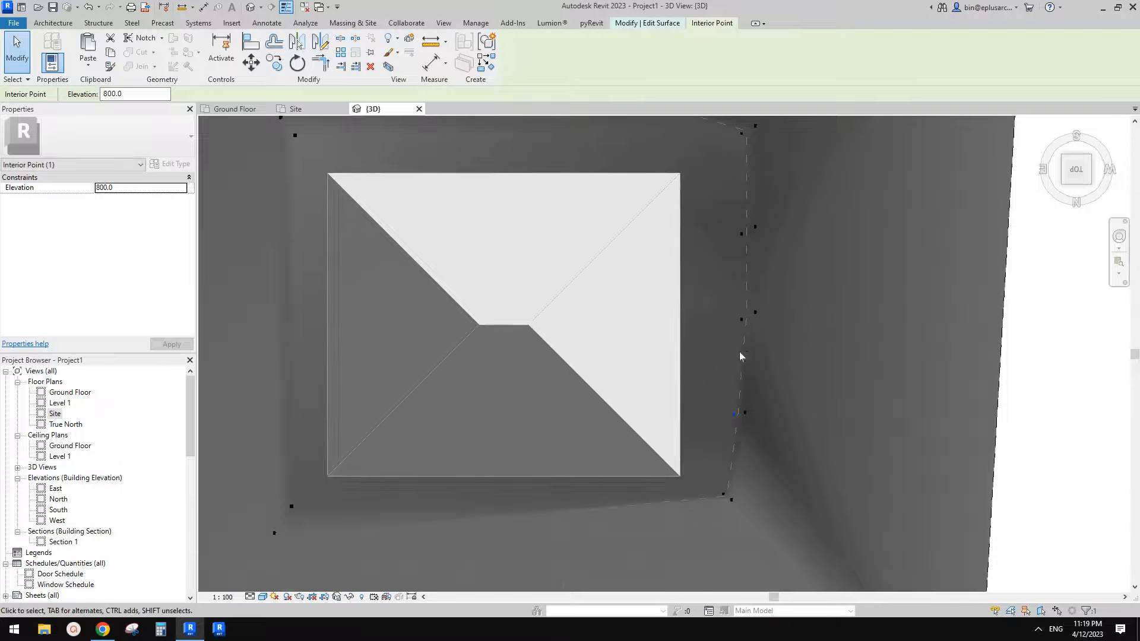
{"action": "scroll", "coordinate": [742, 318], "scroll_direction": "up", "scroll_amount": 2}
{"action": "left_click_drag", "start_coordinate": [742, 318], "coordinate": [743, 310]}
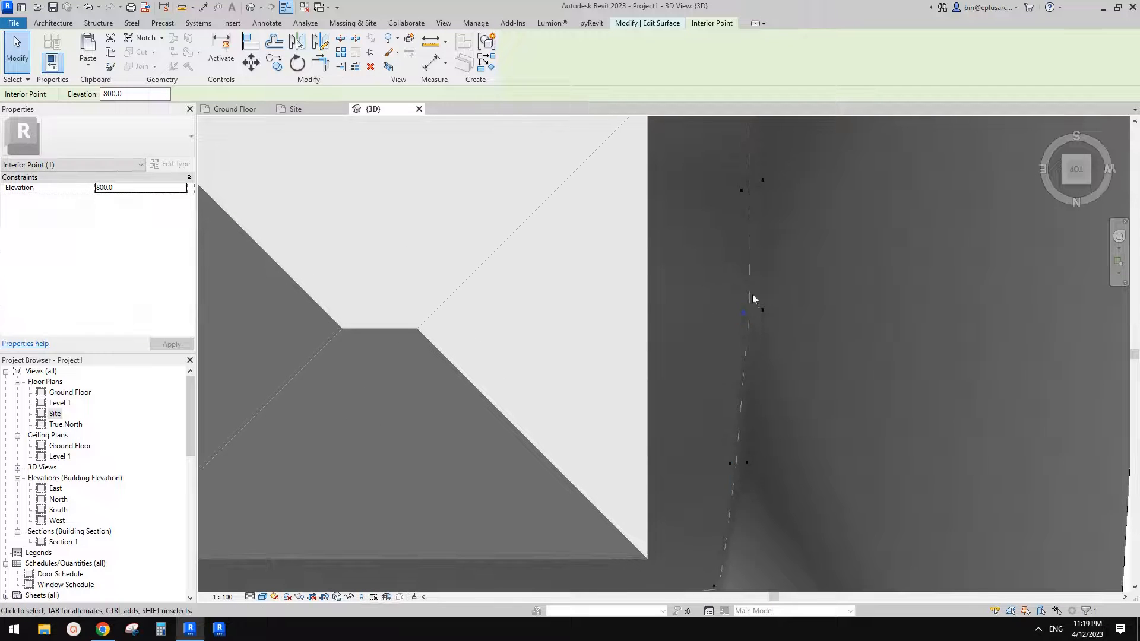
{"action": "scroll", "coordinate": [755, 295], "scroll_direction": "down", "scroll_amount": 3}
{"action": "scroll", "coordinate": [755, 216], "scroll_direction": "up", "scroll_amount": 5}
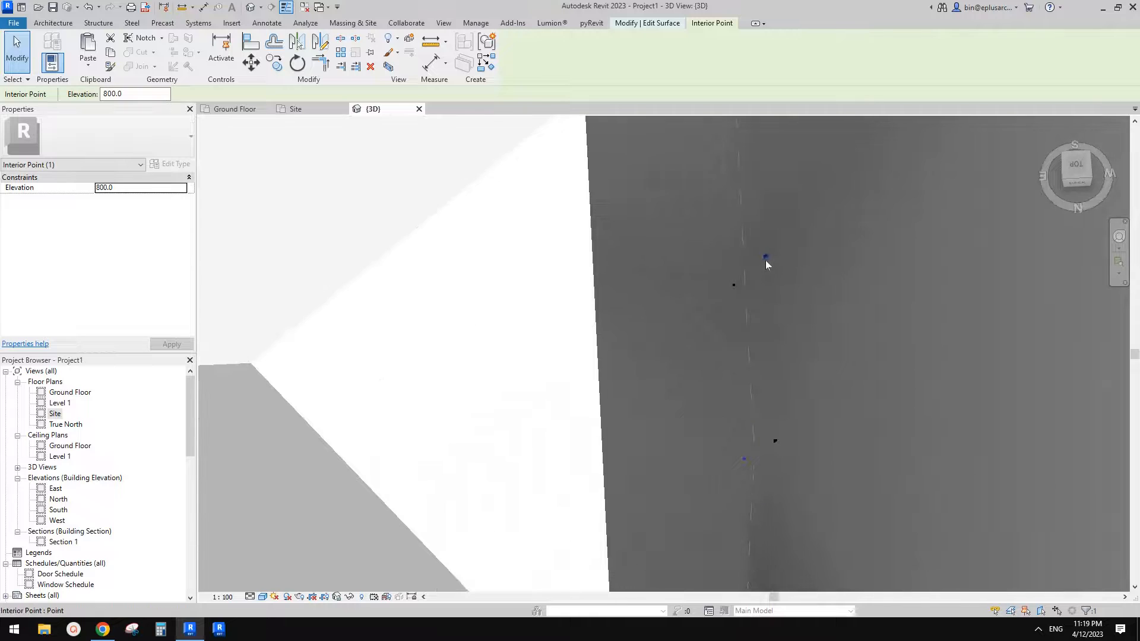
Step: Copy the pair of surface points at the pad's south-west corner to about midway along the south side of the house
{"action": "scroll", "coordinate": [767, 261], "scroll_direction": "down", "scroll_amount": 3}
{"action": "middle_click_drag", "start_coordinate": [767, 261], "coordinate": [1058, 262], "text": "shift"}
{"action": "middle_click_drag", "start_coordinate": [836, 231], "coordinate": [926, 201], "text": "shift"}
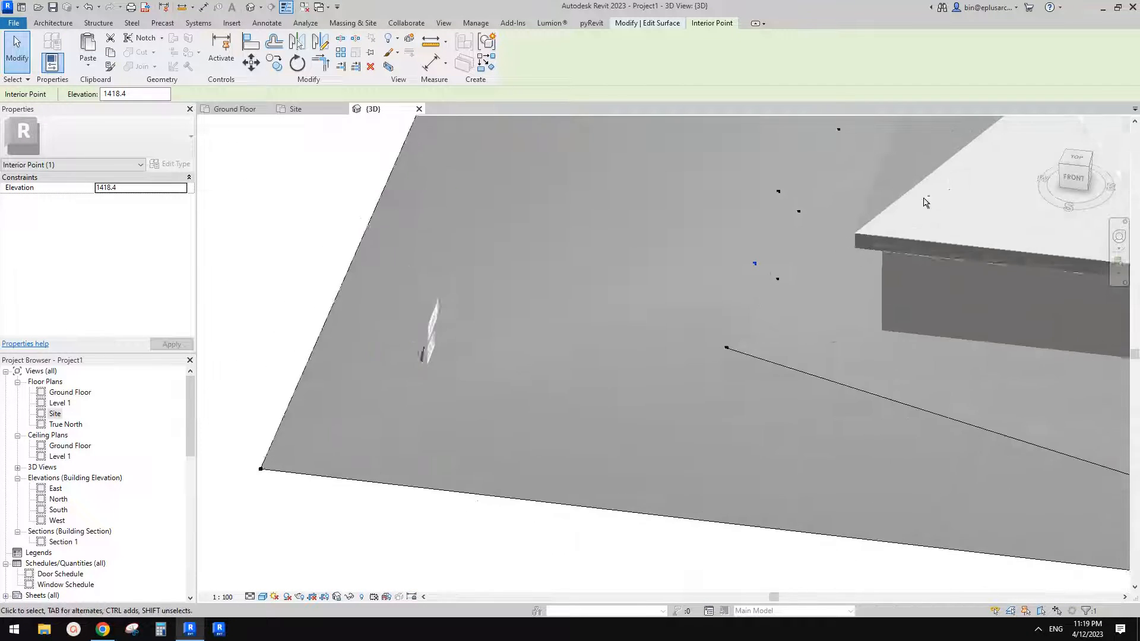
{"action": "scroll", "coordinate": [926, 202], "scroll_direction": "down", "scroll_amount": 3}
{"action": "middle_click_drag", "start_coordinate": [960, 257], "coordinate": [698, 328]}
{"action": "middle_click_drag", "start_coordinate": [698, 329], "coordinate": [733, 338], "text": "shift"}
{"action": "scroll", "coordinate": [609, 344], "scroll_direction": "up", "scroll_amount": 1}
{"action": "left_click_drag", "start_coordinate": [527, 290], "coordinate": [590, 326]}
{"action": "middle_click_drag", "start_coordinate": [611, 347], "coordinate": [701, 433], "text": "shift"}
{"action": "scroll", "coordinate": [567, 318], "scroll_direction": "up", "scroll_amount": 2}
{"action": "scroll", "coordinate": [567, 316], "scroll_direction": "up", "scroll_amount": 1}
{"action": "left_click_drag", "start_coordinate": [525, 278], "coordinate": [586, 326]}
{"action": "scroll", "coordinate": [587, 326], "scroll_direction": "down", "scroll_amount": 3}
{"action": "middle_click_drag", "start_coordinate": [587, 327], "coordinate": [565, 340]}
{"action": "key", "text": "c"}
{"action": "key", "text": "o"}
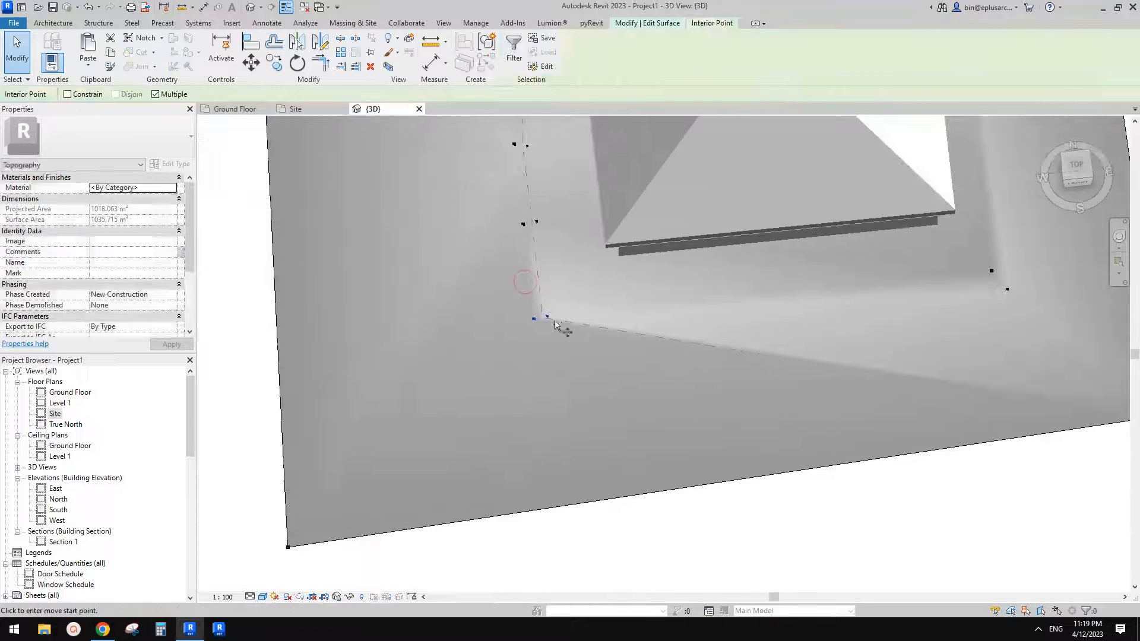
{"action": "left_click", "coordinate": [547, 317]}
{"action": "left_click", "coordinate": [765, 307]}
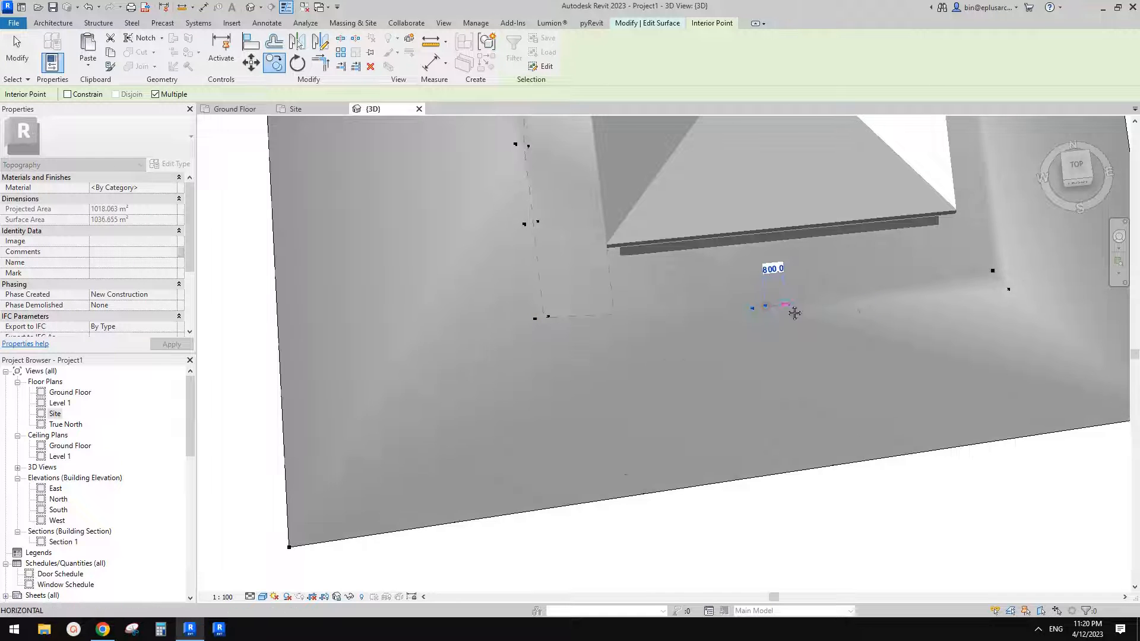
{"action": "scroll", "coordinate": [795, 310], "scroll_direction": "down", "scroll_amount": 1}
{"action": "key", "text": "Escape"}
{"action": "key", "text": "Escape"}
Step: Adjust the position of the copied surface points on the south side of the pad to refine the slope
{"action": "middle_click_drag", "start_coordinate": [786, 304], "coordinate": [612, 163], "text": "shift"}
{"action": "scroll", "coordinate": [604, 227], "scroll_direction": "up", "scroll_amount": 3}
{"action": "middle_click_drag", "start_coordinate": [604, 219], "coordinate": [612, 159], "text": "shift"}
{"action": "scroll", "coordinate": [614, 205], "scroll_direction": "up", "scroll_amount": 2}
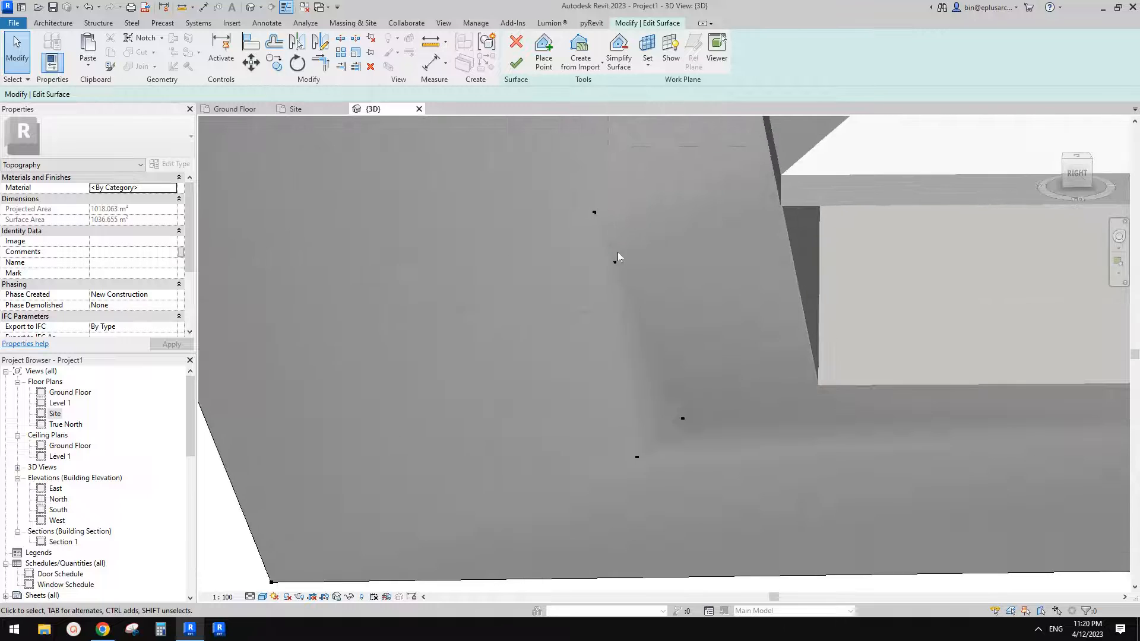
{"action": "left_click", "coordinate": [622, 255]}
{"action": "middle_click_drag", "start_coordinate": [621, 257], "coordinate": [583, 211], "text": "shift"}
{"action": "scroll", "coordinate": [597, 213], "scroll_direction": "up", "scroll_amount": 1}
{"action": "left_click", "coordinate": [581, 208]}
{"action": "left_click_drag", "start_coordinate": [594, 211], "coordinate": [594, 216]}
{"action": "scroll", "coordinate": [618, 219], "scroll_direction": "up", "scroll_amount": 2}
{"action": "middle_click_drag", "start_coordinate": [617, 224], "coordinate": [624, 264], "text": "shift"}
{"action": "key", "text": "Escape"}
{"action": "scroll", "coordinate": [632, 259], "scroll_direction": "down", "scroll_amount": 5}
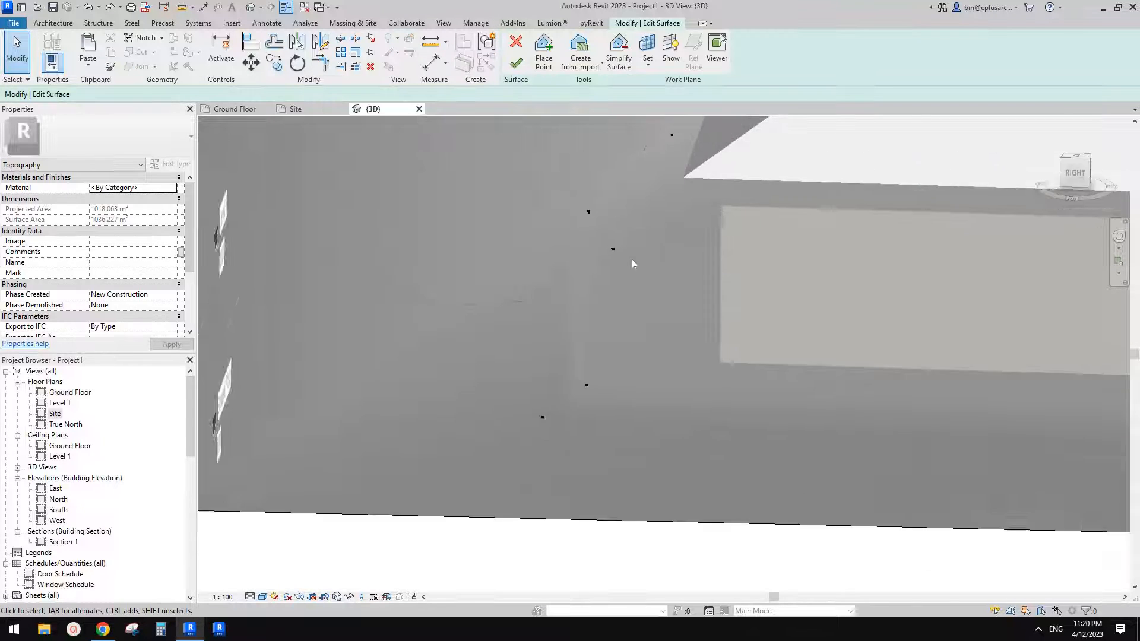
Step: Finish editing the topography surface and check the graded terrain around the house in 3D
{"action": "middle_click_drag", "start_coordinate": [633, 265], "coordinate": [690, 332], "text": "shift"}
{"action": "scroll", "coordinate": [691, 333], "scroll_direction": "down", "scroll_amount": 2}
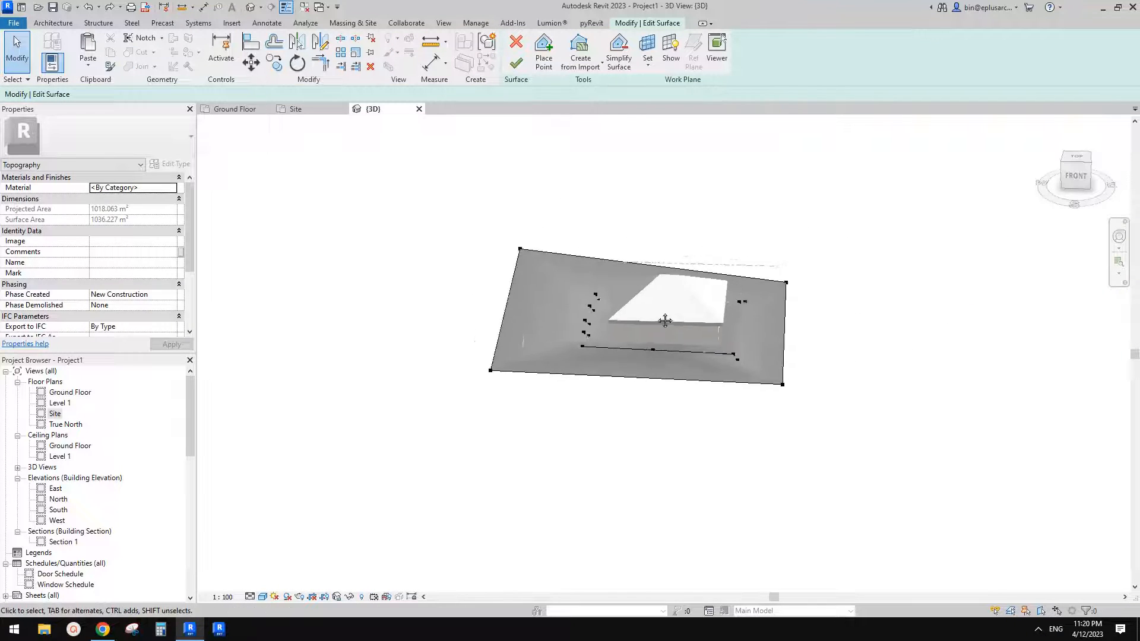
{"action": "left_click", "coordinate": [516, 63]}
{"action": "middle_click_drag", "start_coordinate": [665, 209], "coordinate": [679, 147]}
{"action": "middle_click_drag", "start_coordinate": [755, 279], "coordinate": [778, 375], "text": "shift"}
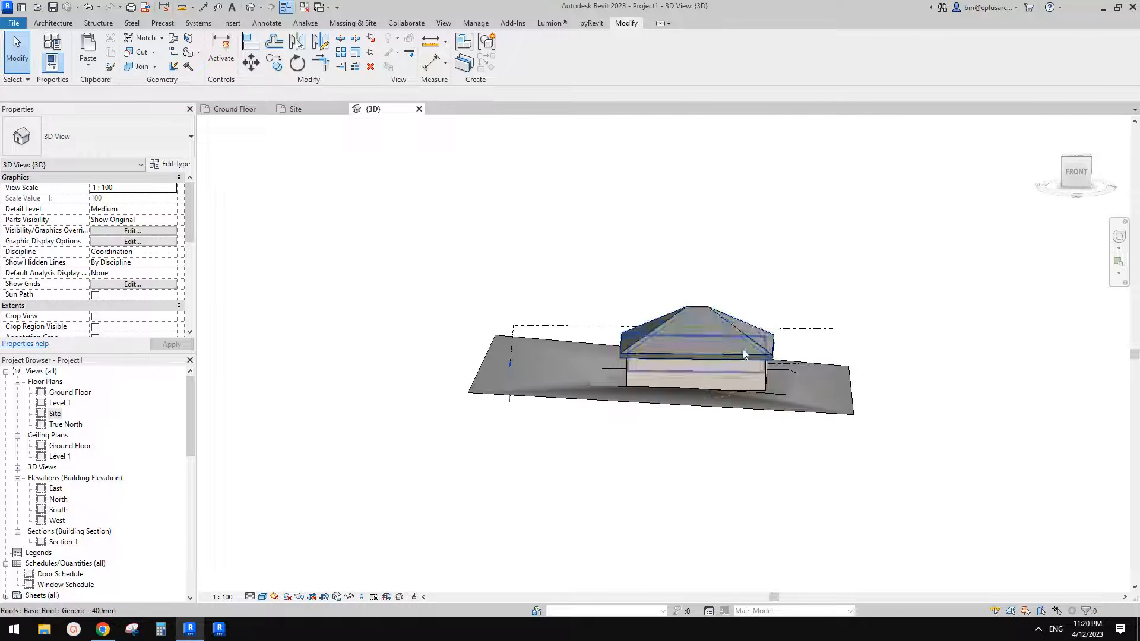
{"action": "left_click", "coordinate": [779, 379]}
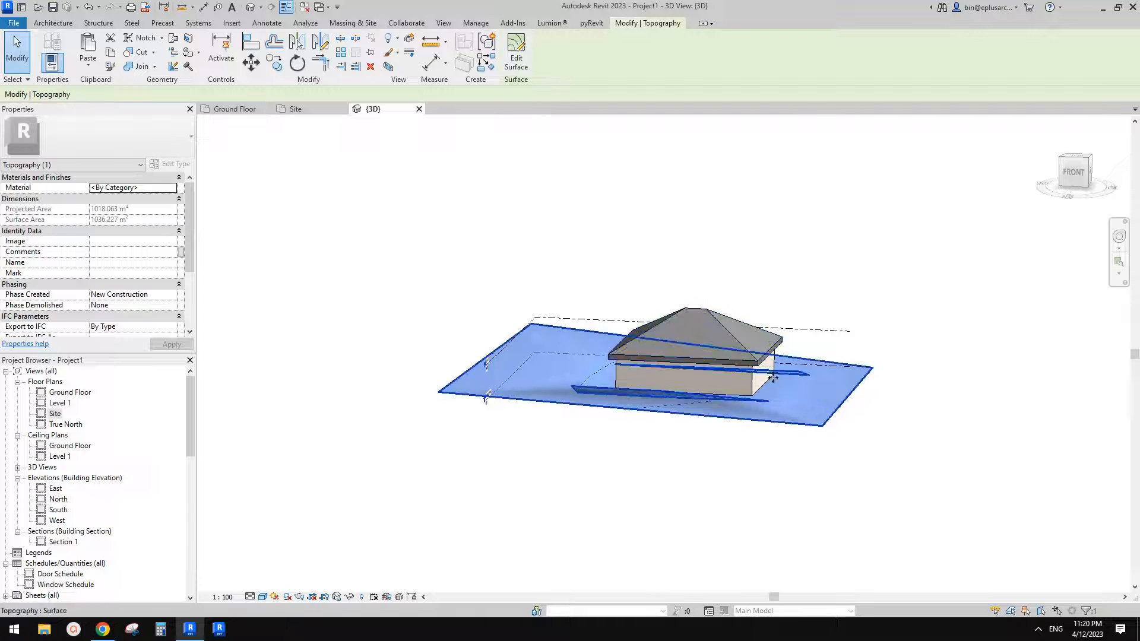
{"action": "left_click", "coordinate": [236, 297]}
Step: Set the 3D view's phase filter to Show Previous + Demo and check the phasing of the original topography
{"action": "scroll", "coordinate": [132, 277], "scroll_direction": "down", "scroll_amount": 5}
{"action": "left_click", "coordinate": [148, 305]}
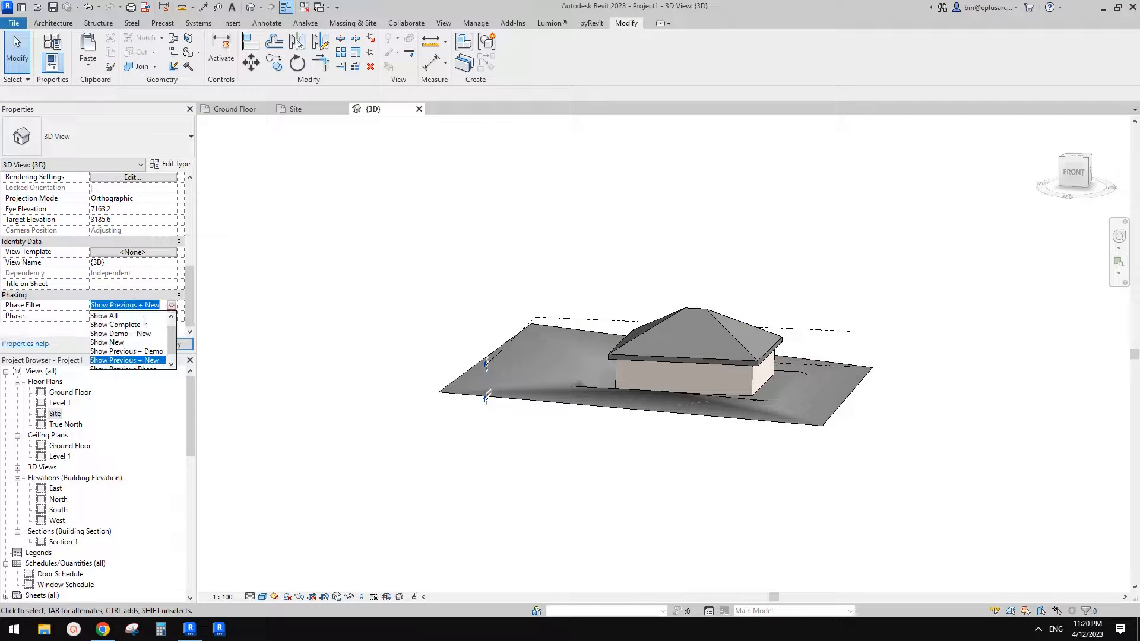
{"action": "left_click", "coordinate": [150, 351]}
{"action": "left_click", "coordinate": [788, 401]}
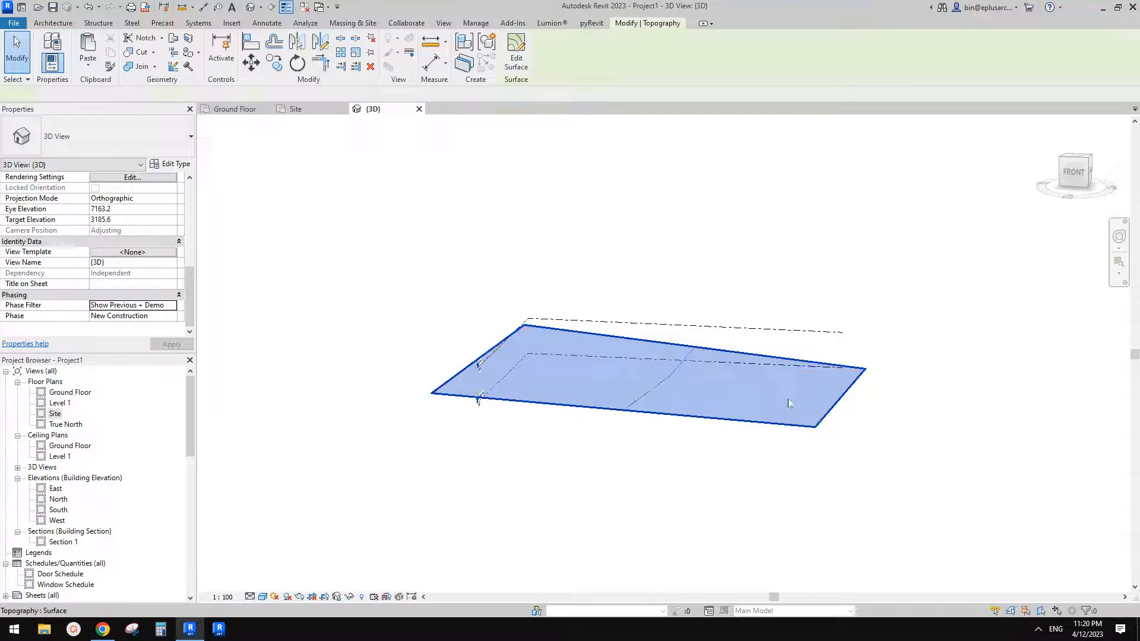
{"action": "middle_click_drag", "start_coordinate": [788, 401], "coordinate": [652, 370], "text": "shift"}
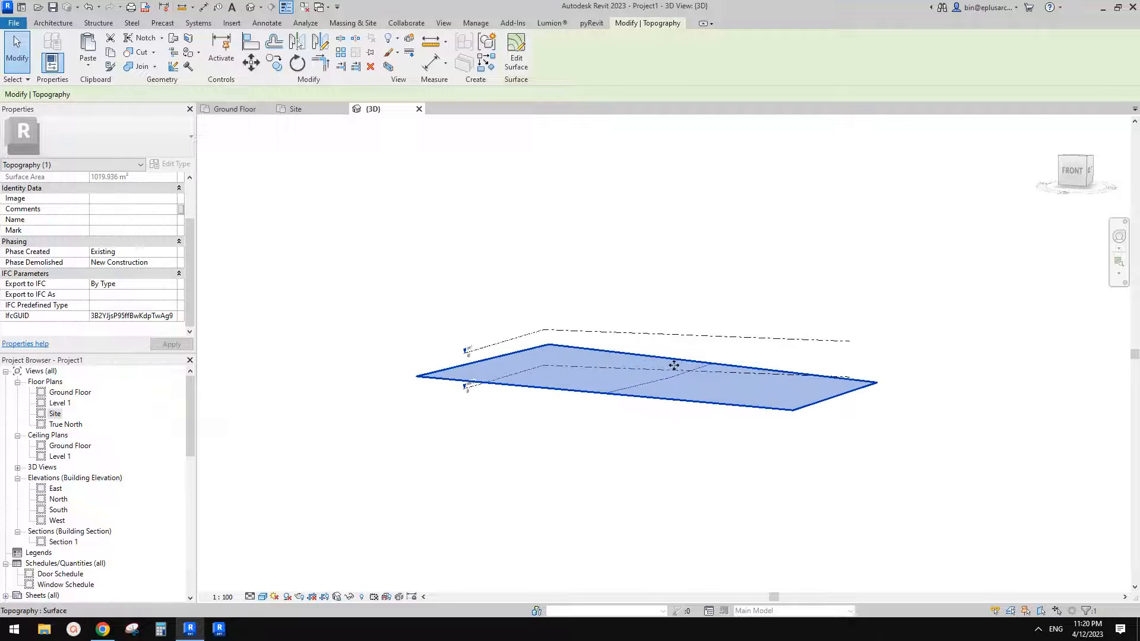
{"action": "key", "text": "Escape"}
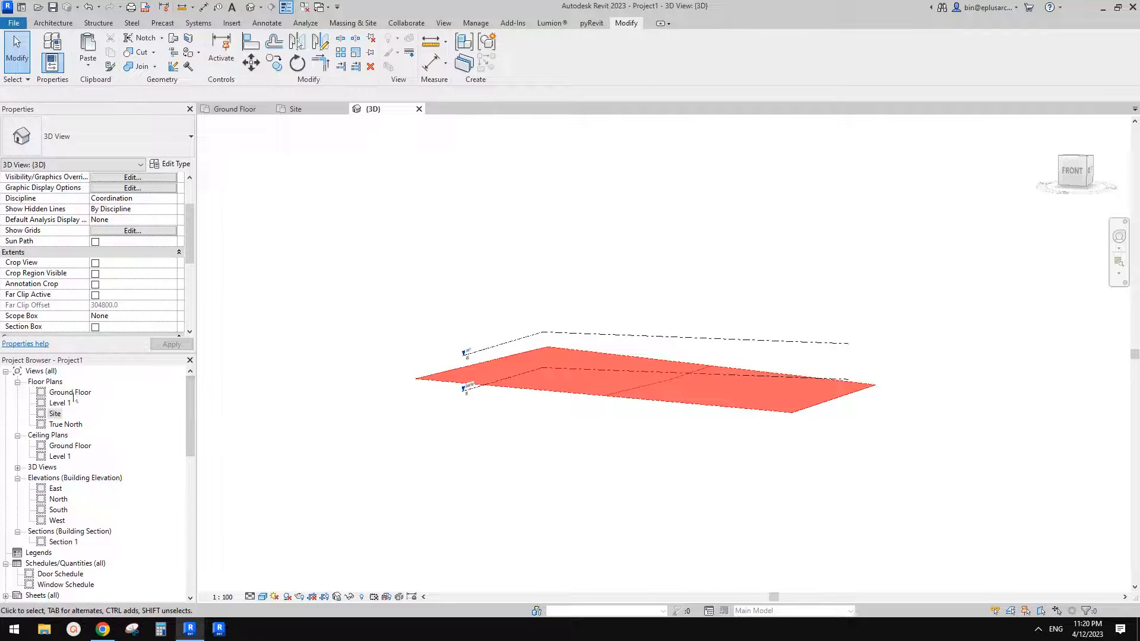
Step: Open the Site floor plan and go to the Section 1 view from its section line
{"action": "double_click", "coordinate": [64, 413]}
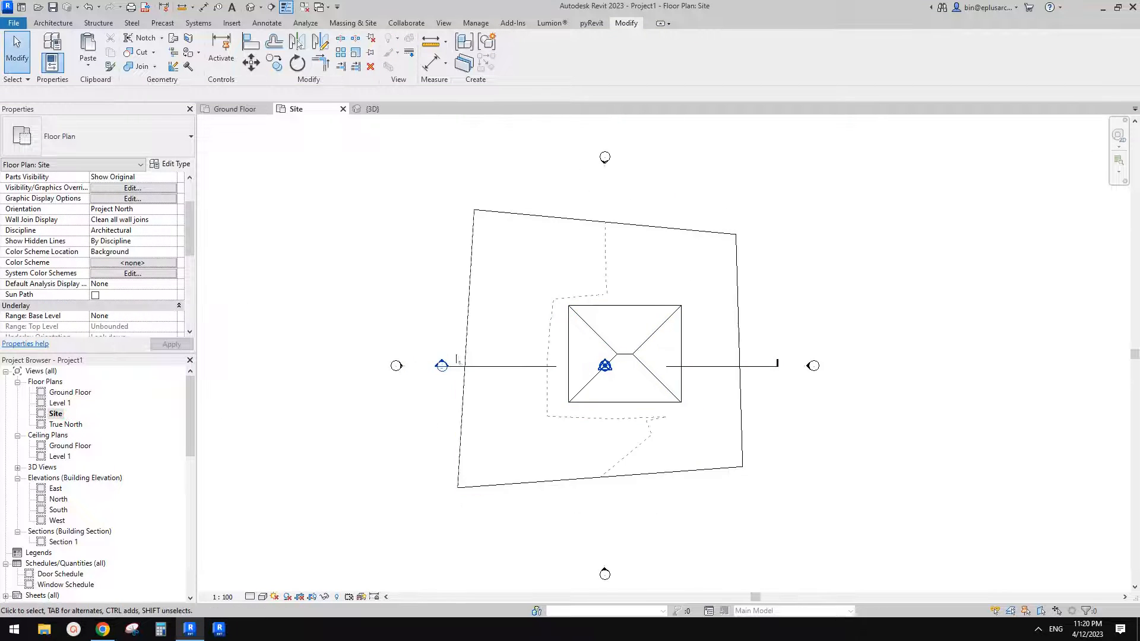
{"action": "scroll", "coordinate": [750, 364], "scroll_direction": "up", "scroll_amount": 2}
{"action": "left_click", "coordinate": [766, 368]}
{"action": "right_click", "coordinate": [766, 374]}
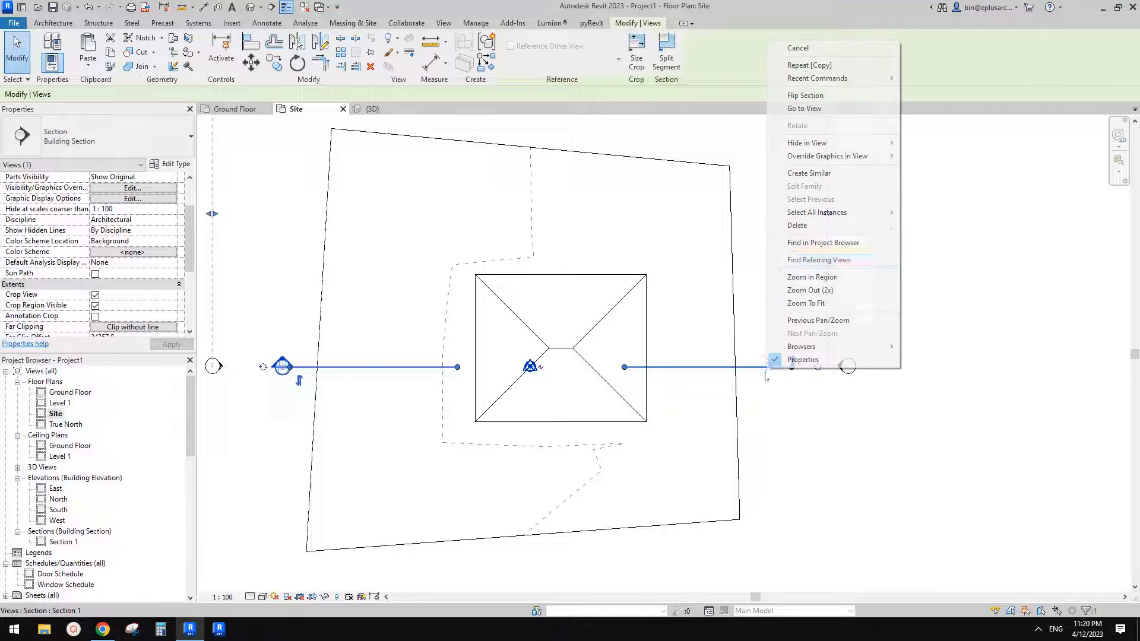
{"action": "left_click", "coordinate": [819, 108]}
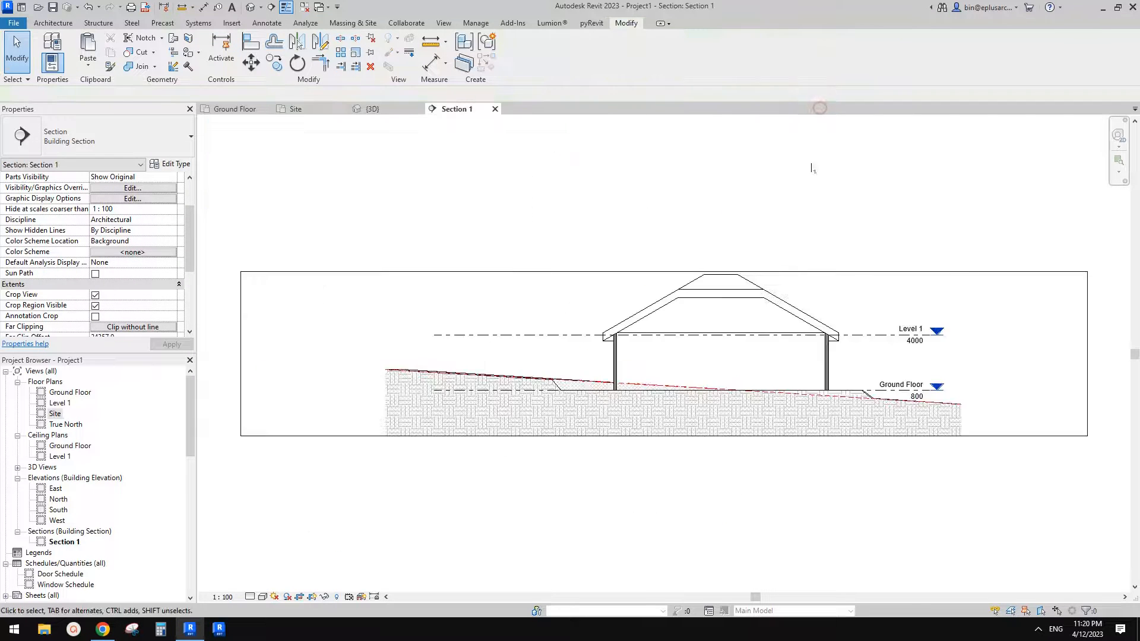
Step: Examine the cut and fill between the existing and new topography in Section 1, along with the view's phasing settings
{"action": "scroll", "coordinate": [813, 168], "scroll_direction": "down", "scroll_amount": 2}
{"action": "middle_click_drag", "start_coordinate": [799, 273], "coordinate": [771, 220]}
{"action": "scroll", "coordinate": [781, 249], "scroll_direction": "up", "scroll_amount": 2}
{"action": "scroll", "coordinate": [159, 280], "scroll_direction": "down", "scroll_amount": 2}
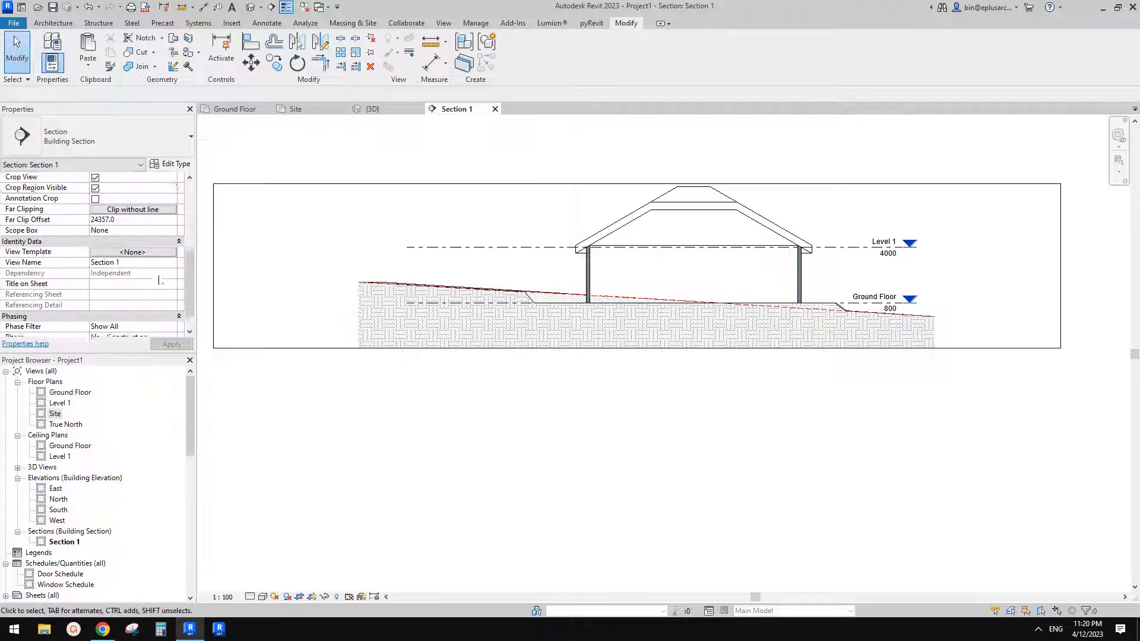
{"action": "scroll", "coordinate": [159, 280], "scroll_direction": "down", "scroll_amount": 1}
{"action": "middle_click_drag", "start_coordinate": [622, 282], "coordinate": [613, 286]}
{"action": "scroll", "coordinate": [603, 285], "scroll_direction": "up", "scroll_amount": 1}
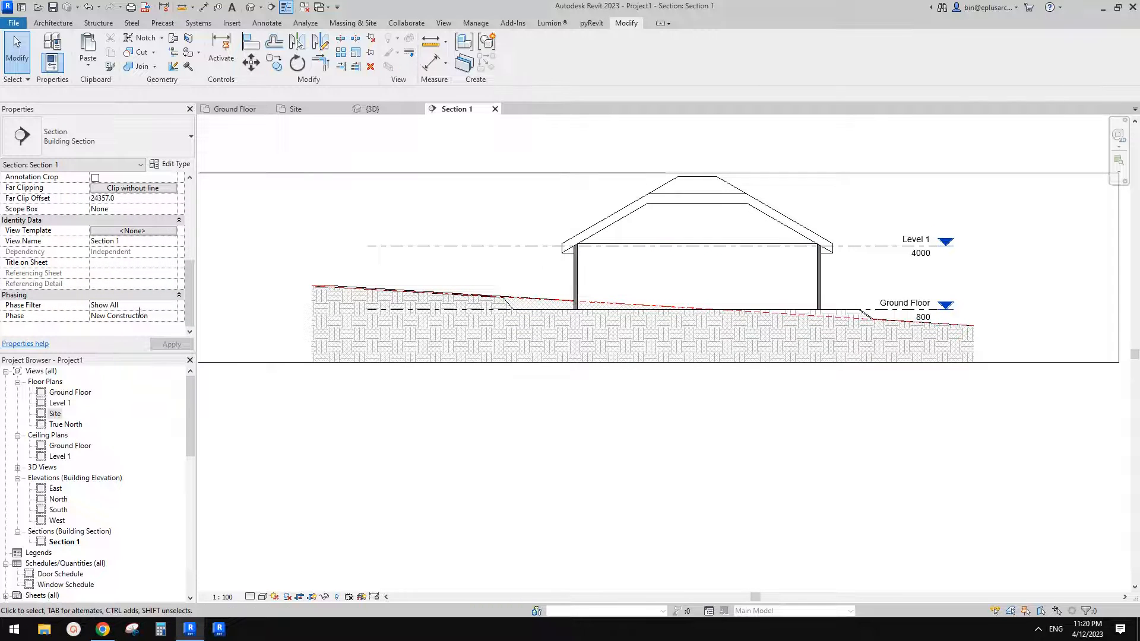
{"action": "scroll", "coordinate": [388, 294], "scroll_direction": "up", "scroll_amount": 4}
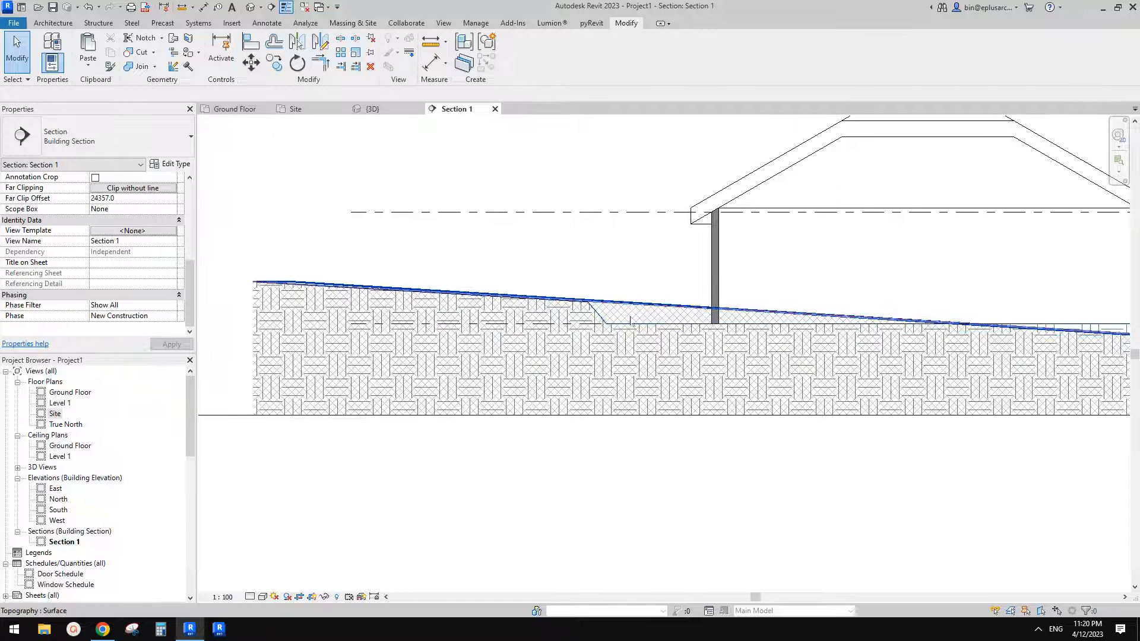
{"action": "scroll", "coordinate": [630, 321], "scroll_direction": "down", "scroll_amount": 3}
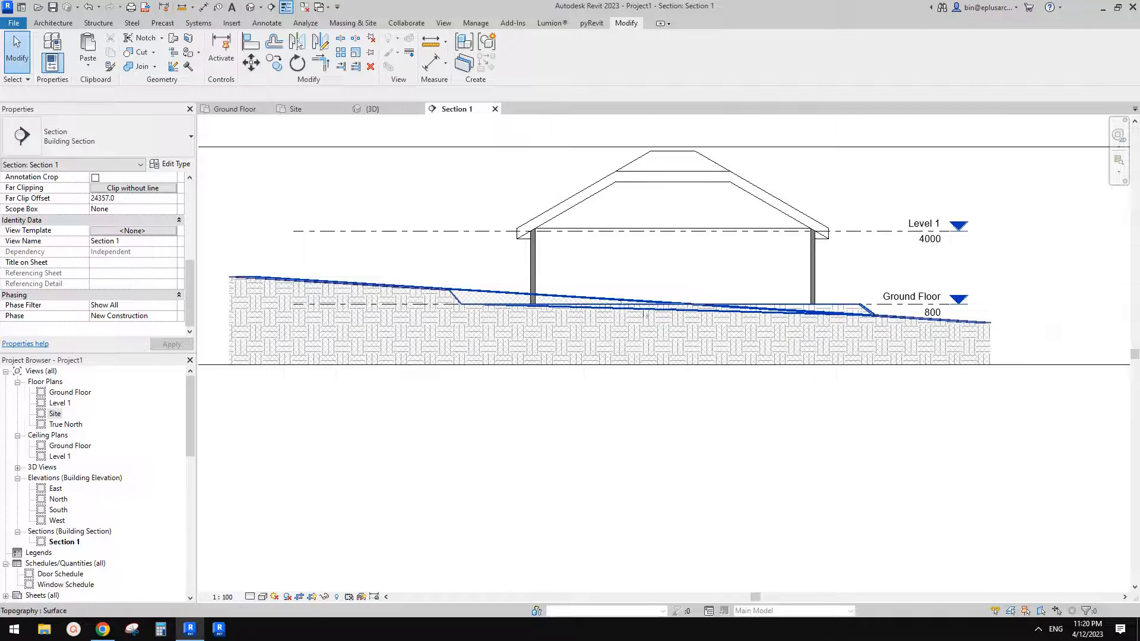
{"action": "scroll", "coordinate": [463, 314], "scroll_direction": "up", "scroll_amount": 1}
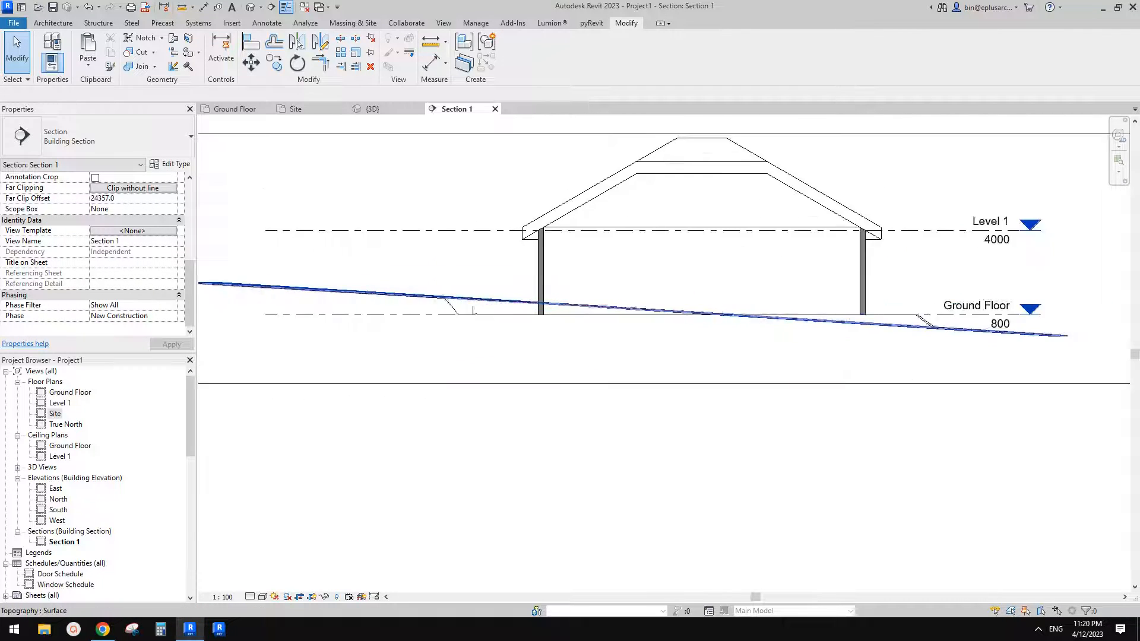
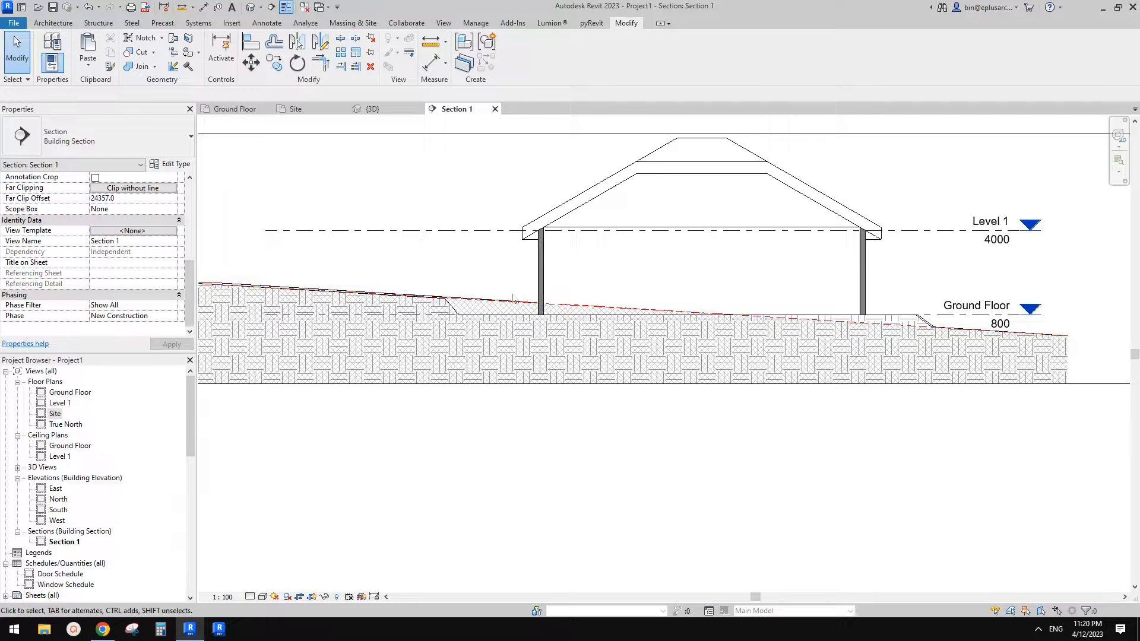
{"action": "middle_click_drag", "start_coordinate": [570, 283], "coordinate": [524, 302]}
Step: Set the Section 1 view's phase filter to Show Previous + New and inspect the new ground profile around the house
{"action": "left_click", "coordinate": [173, 309]}
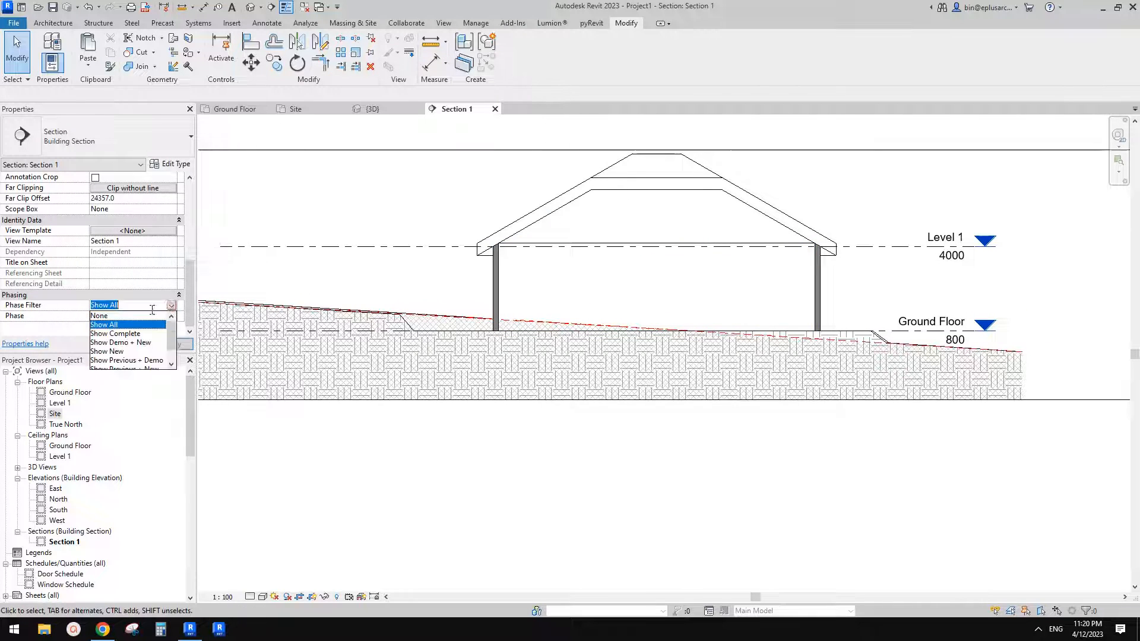
{"action": "left_click", "coordinate": [152, 353]}
{"action": "scroll", "coordinate": [754, 297], "scroll_direction": "down", "scroll_amount": 3}
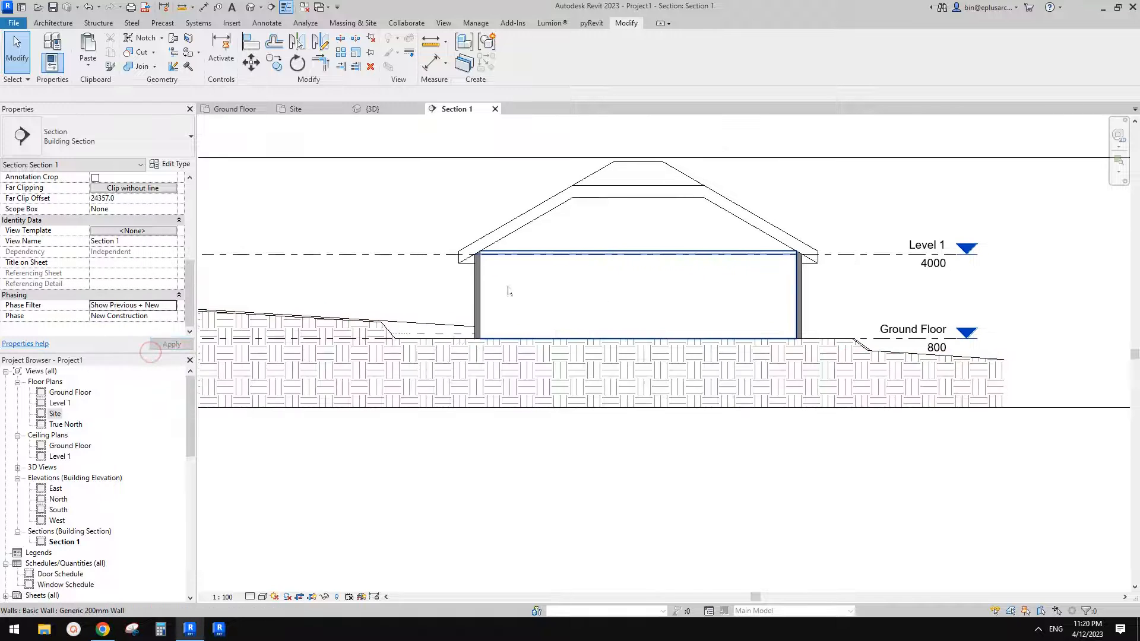
{"action": "scroll", "coordinate": [737, 369], "scroll_direction": "down", "scroll_amount": 1}
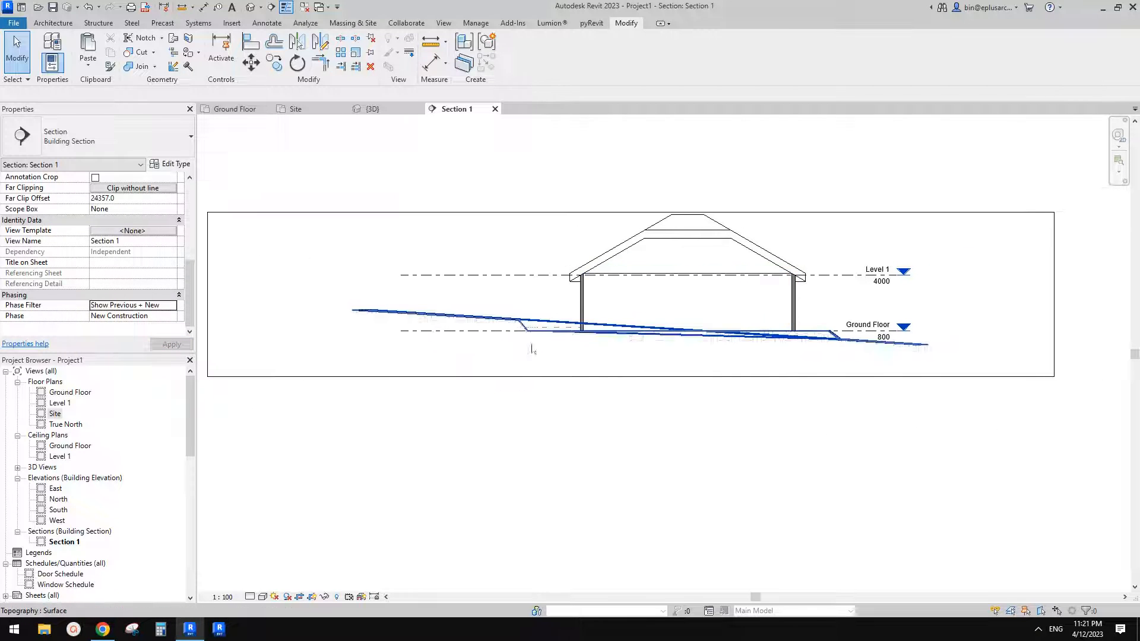
{"action": "scroll", "coordinate": [739, 311], "scroll_direction": "up", "scroll_amount": 1}
{"action": "scroll", "coordinate": [948, 273], "scroll_direction": "up", "scroll_amount": 1}
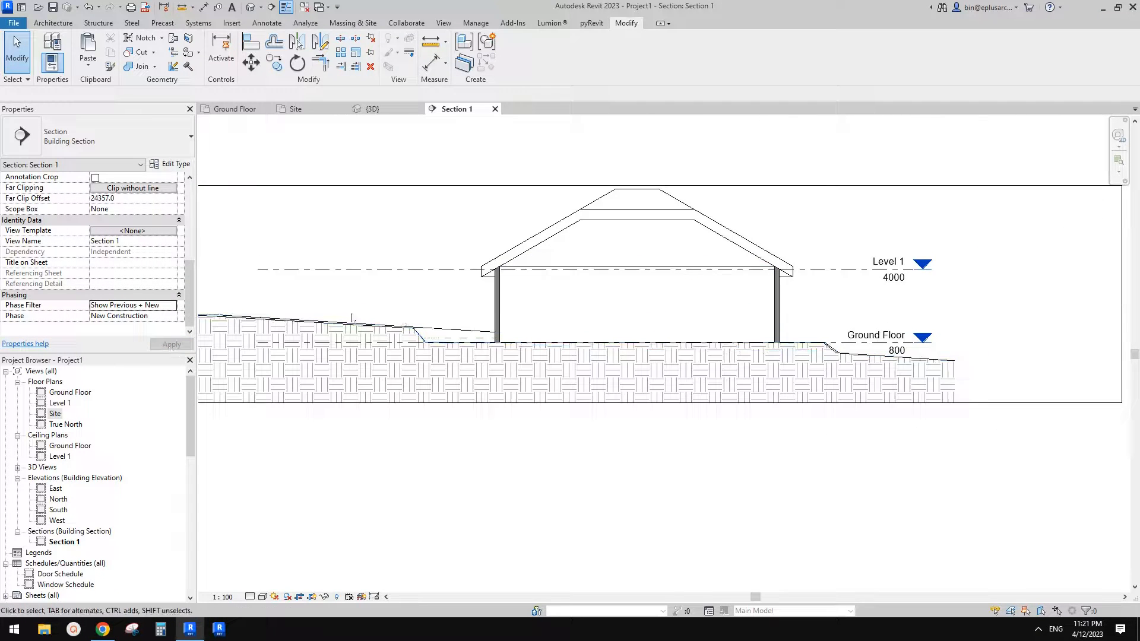
{"action": "scroll", "coordinate": [357, 315], "scroll_direction": "up", "scroll_amount": 1}
{"action": "middle_click_drag", "start_coordinate": [489, 343], "coordinate": [442, 346]}
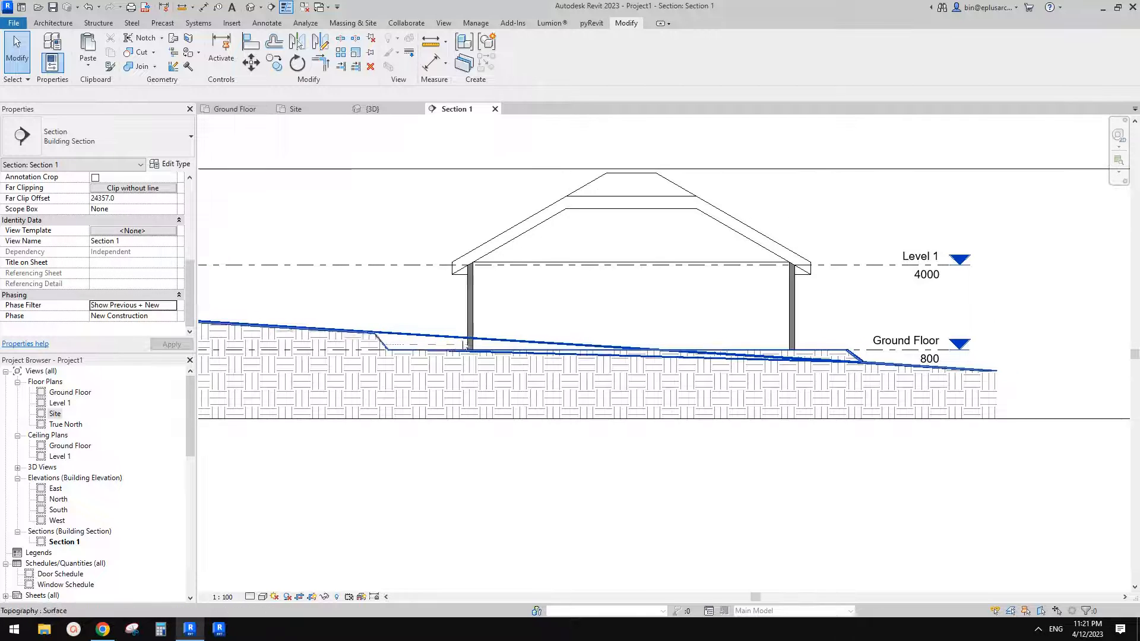
{"action": "middle_click_drag", "start_coordinate": [241, 305], "coordinate": [252, 312]}
{"action": "left_click", "coordinate": [172, 306]}
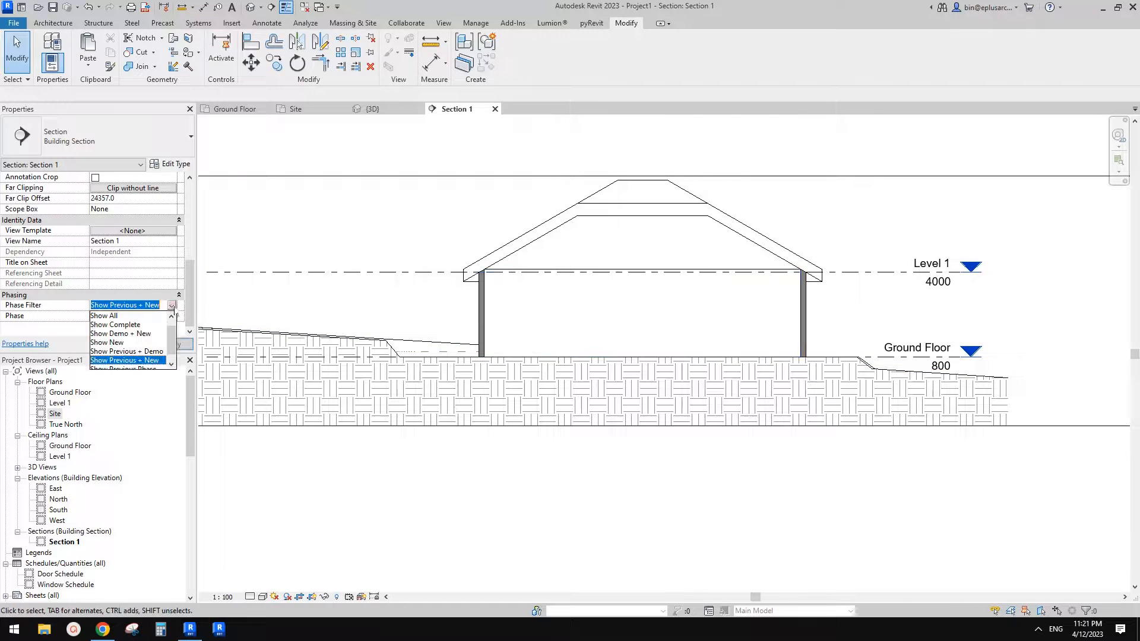
{"action": "left_click", "coordinate": [487, 334]}
{"action": "scroll", "coordinate": [425, 257], "scroll_direction": "down", "scroll_amount": 2}
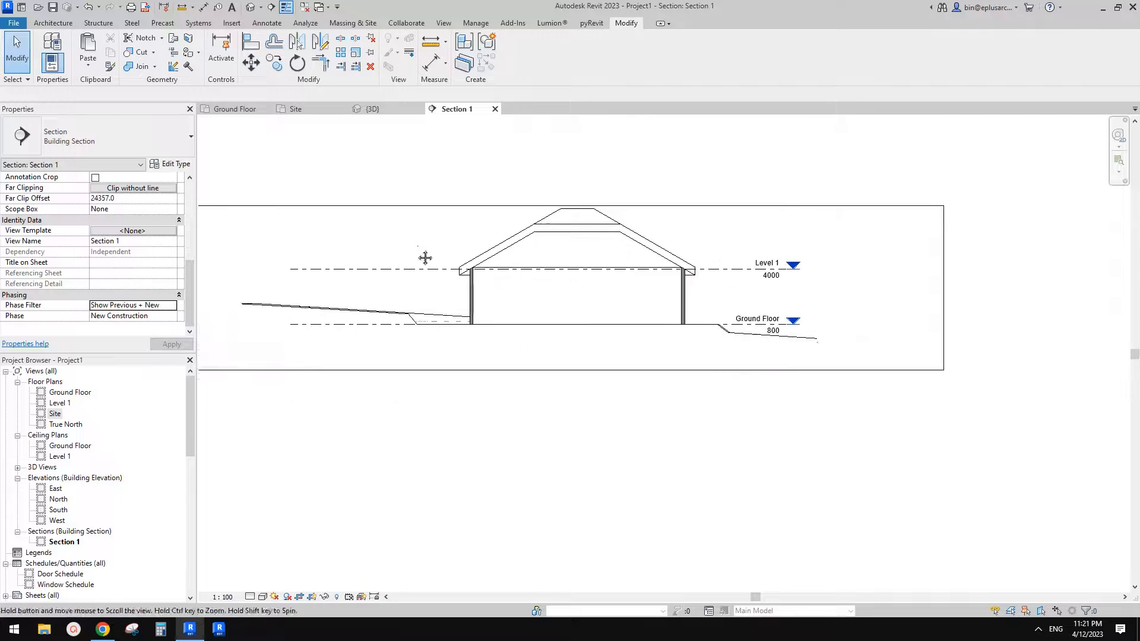
Step: Shrink the Section 1 crop region from both ends so it fits more closely around the terrain
{"action": "left_click", "coordinate": [503, 212]}
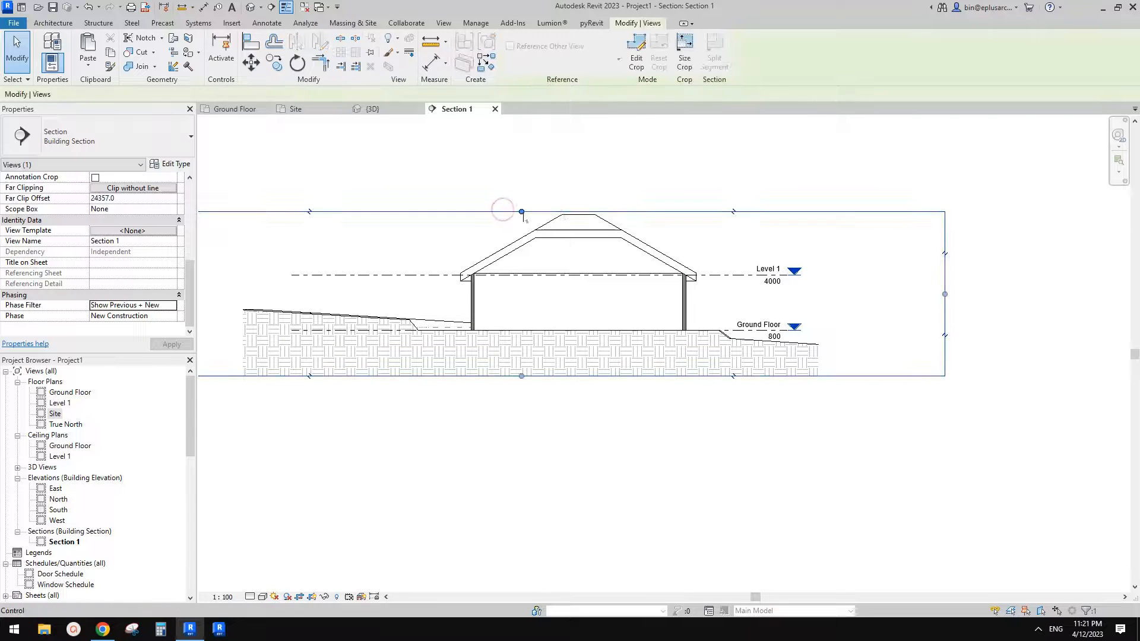
{"action": "scroll", "coordinate": [303, 273], "scroll_direction": "down", "scroll_amount": 1}
{"action": "left_click_drag", "start_coordinate": [283, 263], "coordinate": [365, 262]}
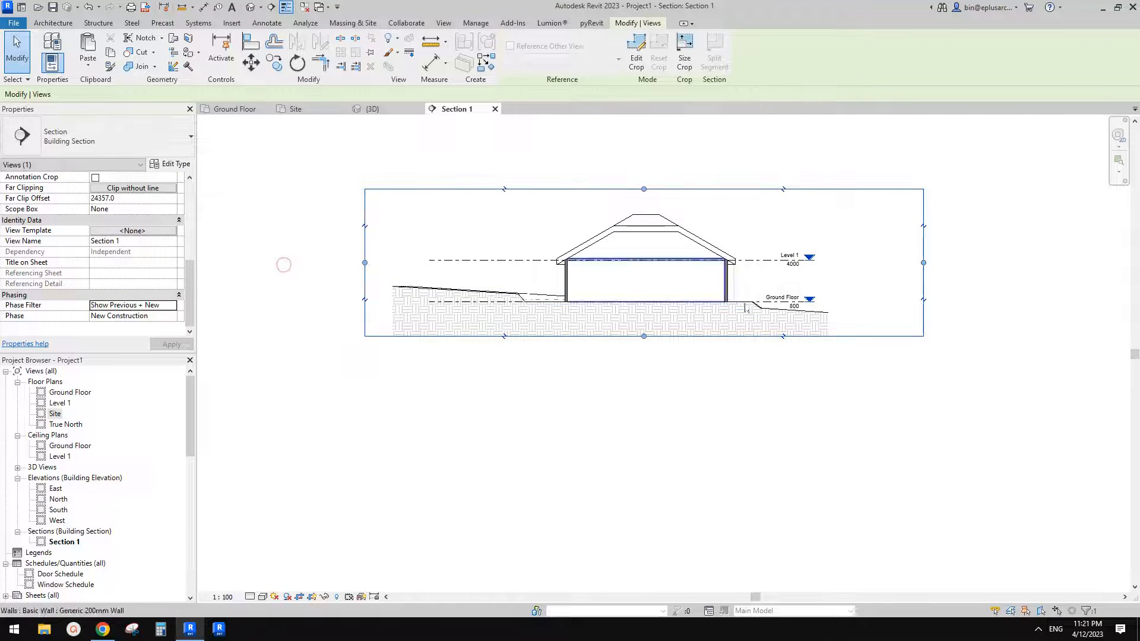
{"action": "left_click_drag", "start_coordinate": [923, 262], "coordinate": [875, 270]}
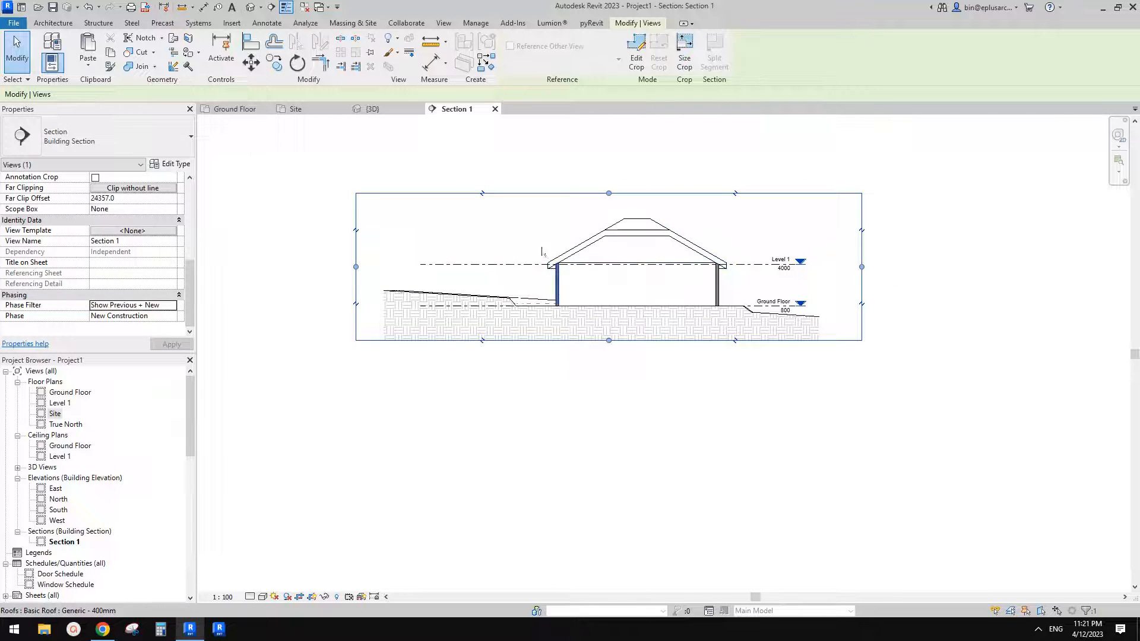
{"action": "middle_click_drag", "start_coordinate": [571, 285], "coordinate": [572, 296]}
{"action": "key", "text": "Escape"}
Step: Set the Section 1 view's phase filter to Show All
{"action": "left_click", "coordinate": [171, 305]}
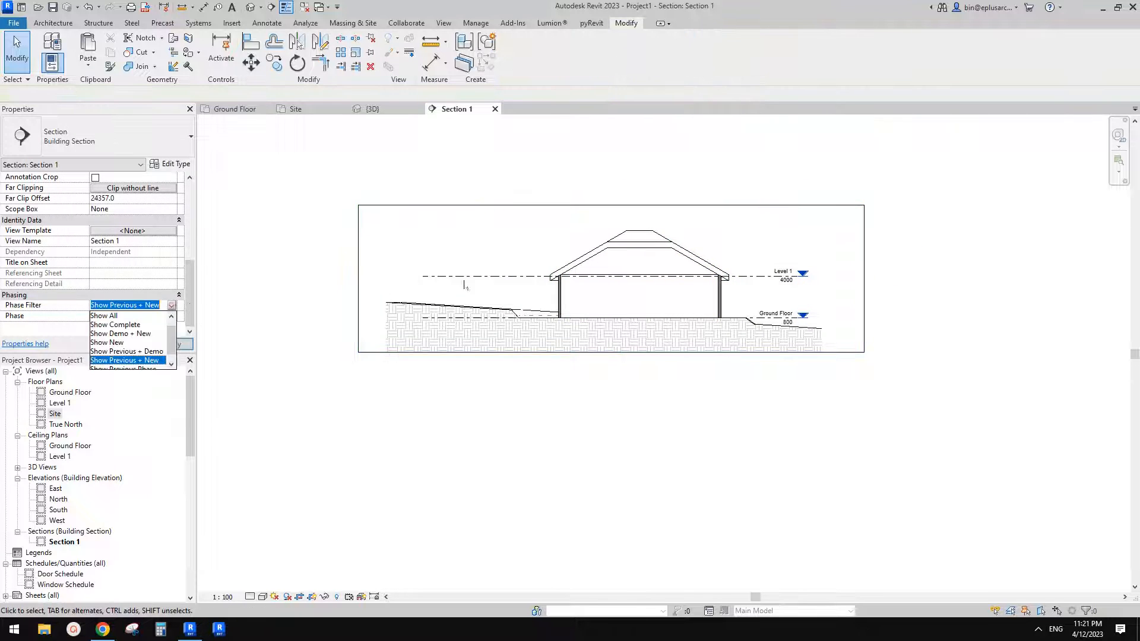
{"action": "key", "text": "Escape"}
{"action": "left_click", "coordinate": [171, 305]}
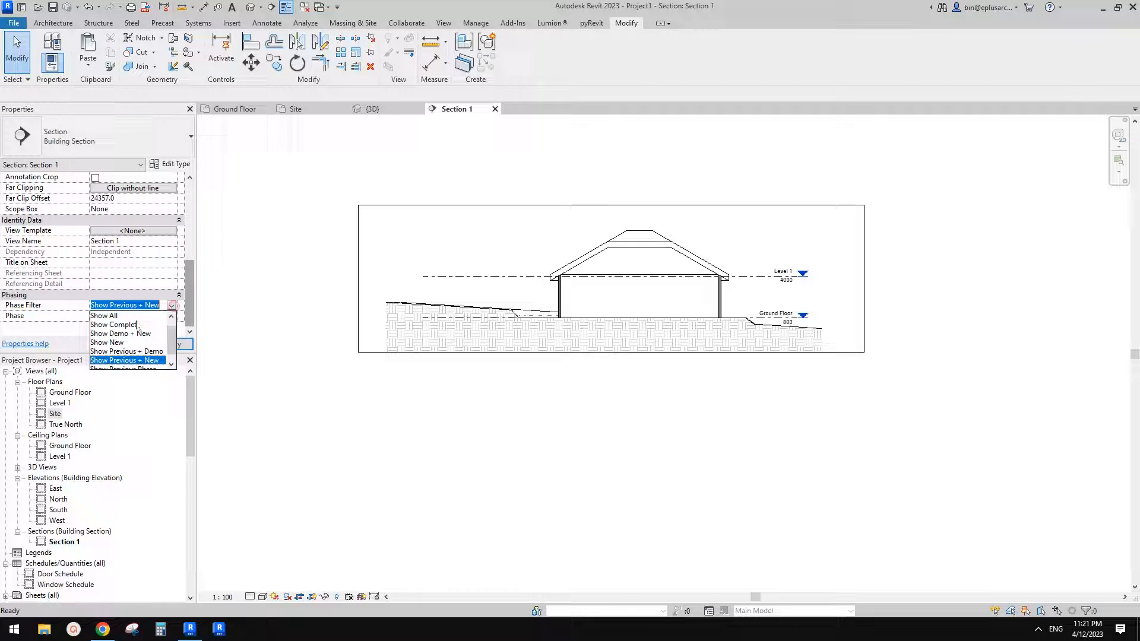
{"action": "left_click", "coordinate": [105, 316]}
{"action": "scroll", "coordinate": [643, 289], "scroll_direction": "up", "scroll_amount": 2}
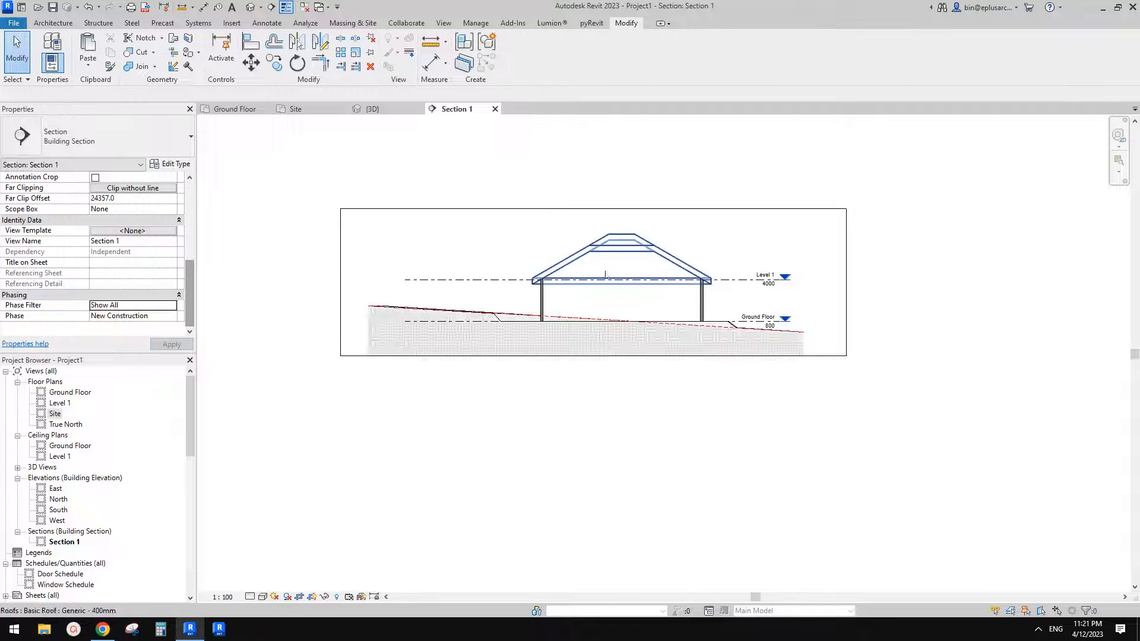
Step: Examine the cut hatch of the existing topography around the pad in Section 1, along with that surface's phasing properties
{"action": "scroll", "coordinate": [504, 325], "scroll_direction": "up", "scroll_amount": 2}
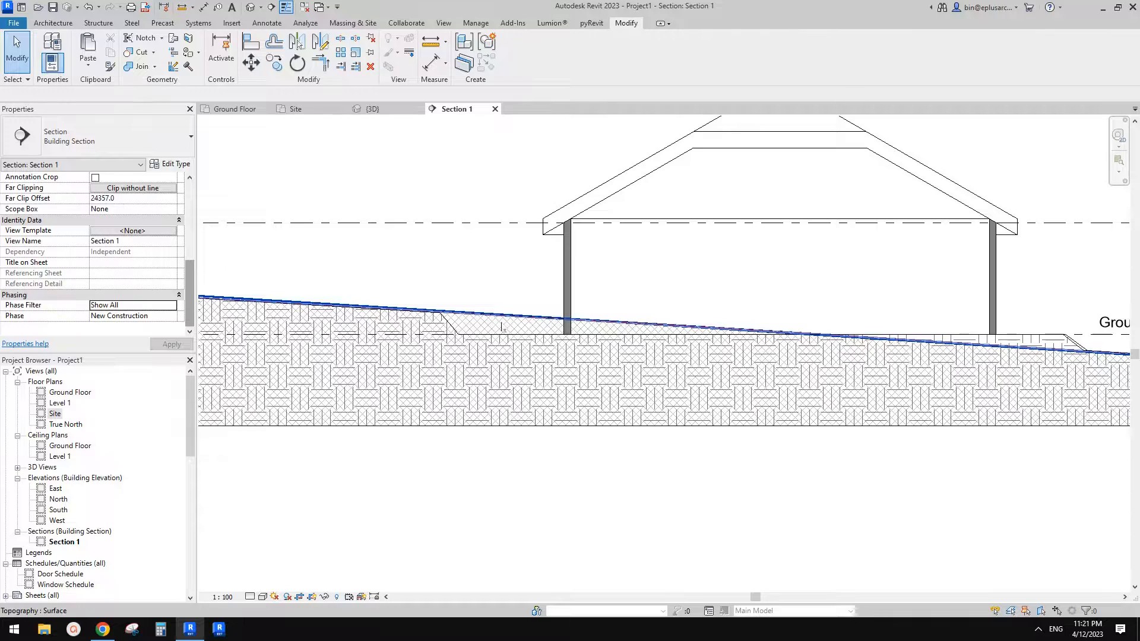
{"action": "left_click", "coordinate": [515, 322]}
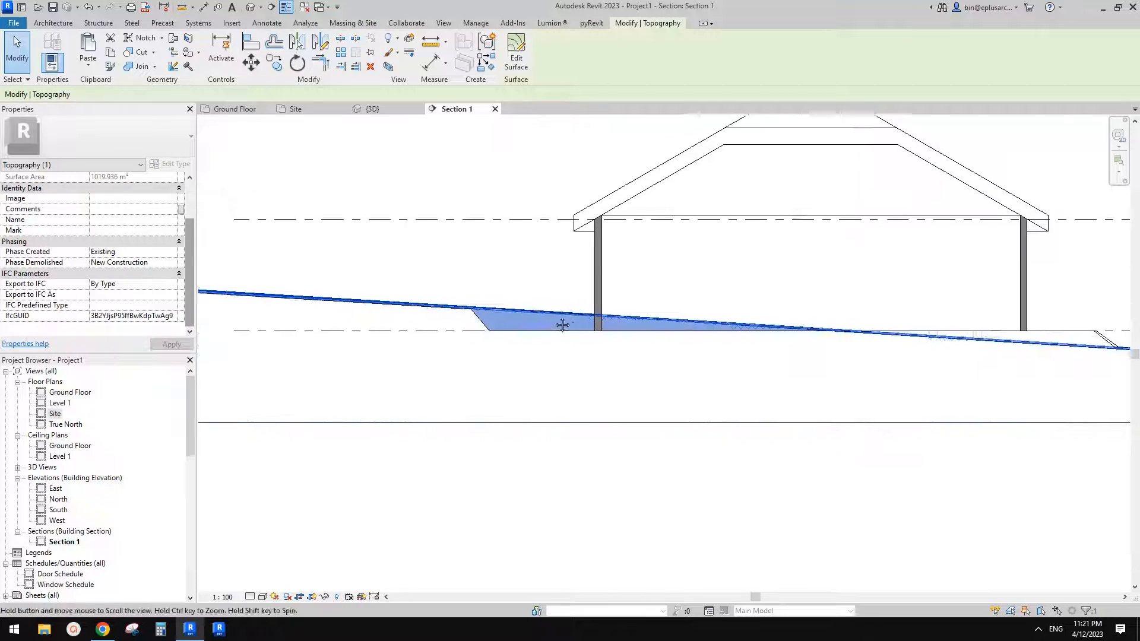
{"action": "key", "text": "Escape"}
{"action": "scroll", "coordinate": [558, 331], "scroll_direction": "up", "scroll_amount": 2}
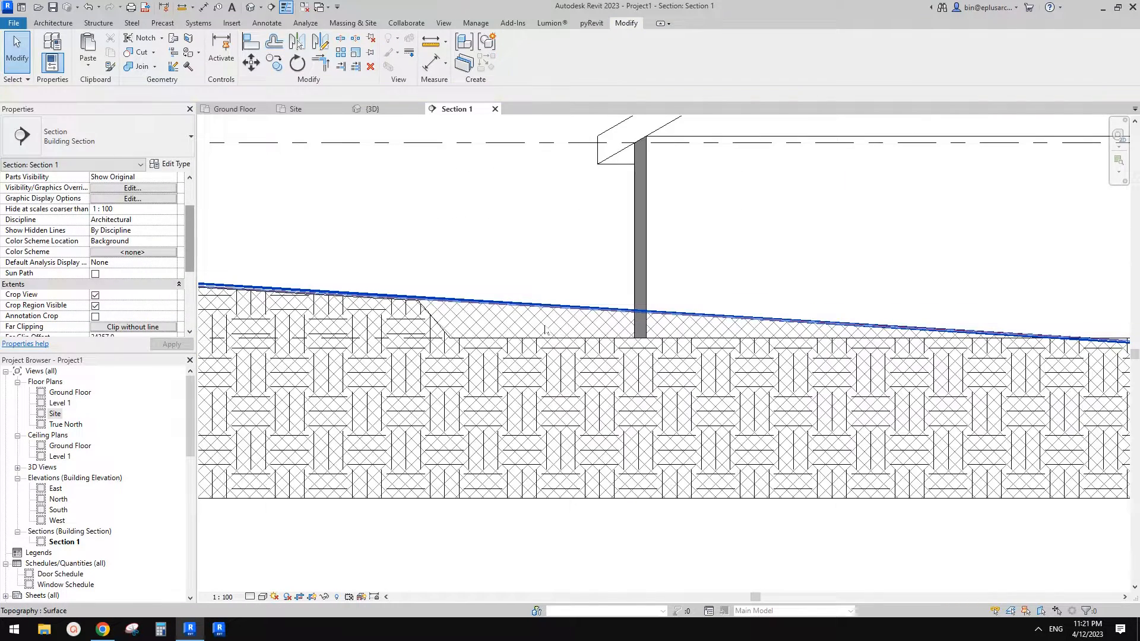
{"action": "left_click", "coordinate": [559, 316]}
{"action": "middle_click_drag", "start_coordinate": [615, 376], "coordinate": [641, 361]}
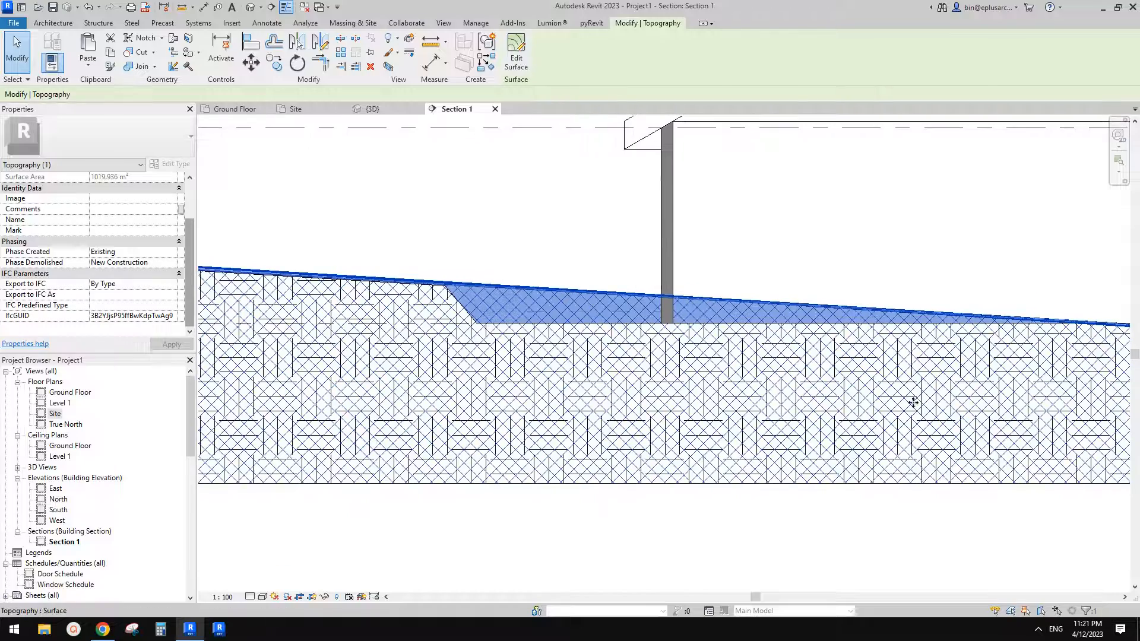
{"action": "mouse_move", "coordinate": [544, 306]}
{"action": "middle_mouse_down"}
{"action": "mouse_move", "coordinate": [564, 308]}
{"action": "mouse_move", "coordinate": [558, 322]}
{"action": "middle_mouse_up"}
{"action": "scroll", "coordinate": [564, 308], "scroll_direction": "down", "scroll_amount": 1}
{"action": "left_click", "coordinate": [523, 267]}
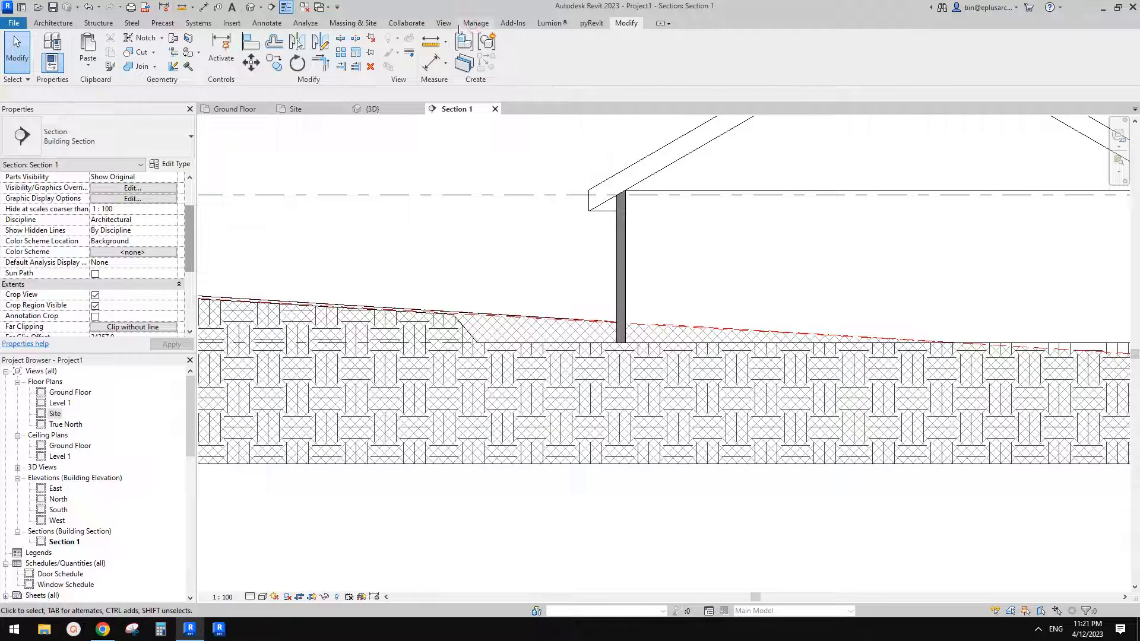
Step: Review the project's phasing graphic overrides for the cut lines and patterns of each phase status, leaving them unedited
{"action": "left_click", "coordinate": [473, 24]}
{"action": "left_click", "coordinate": [444, 23]}
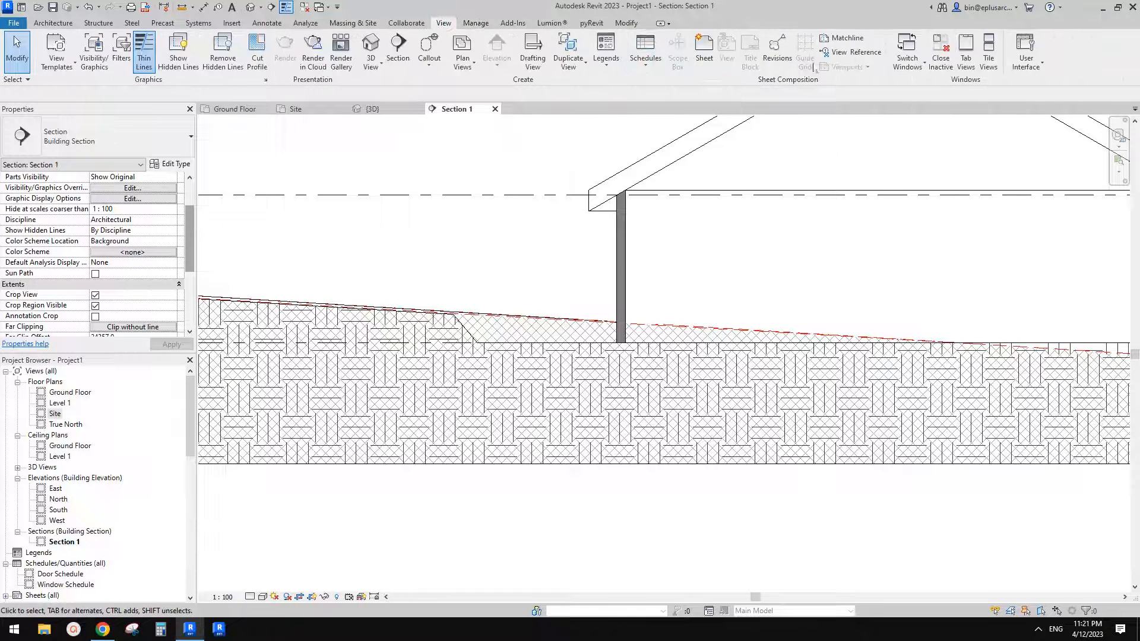
{"action": "left_click", "coordinate": [474, 24]}
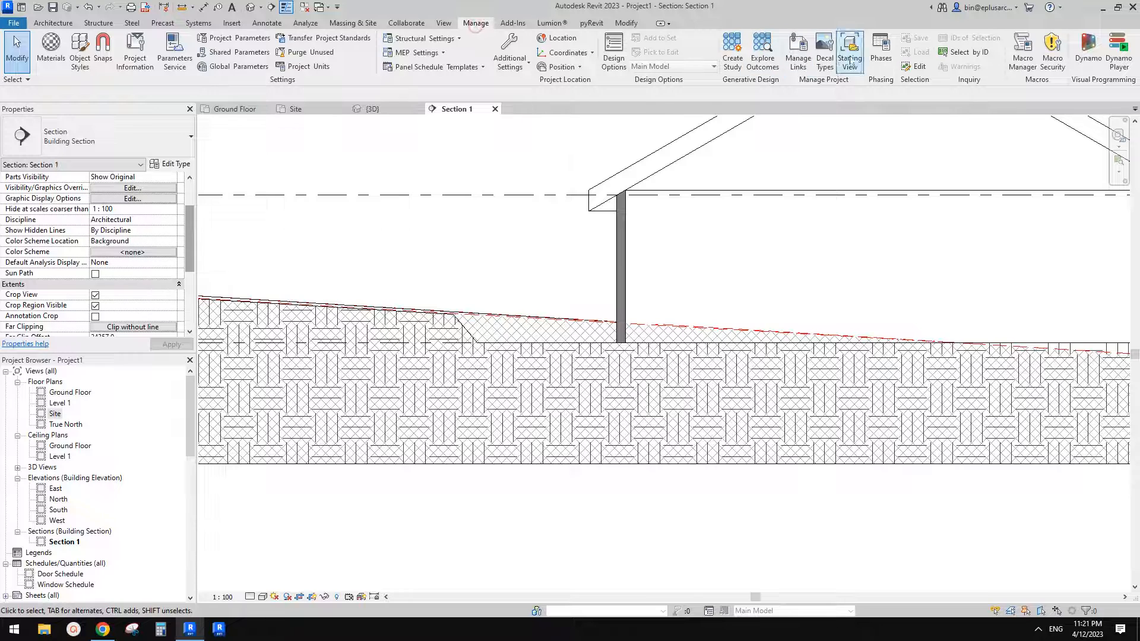
{"action": "left_click", "coordinate": [880, 50]}
{"action": "left_click", "coordinate": [571, 192]}
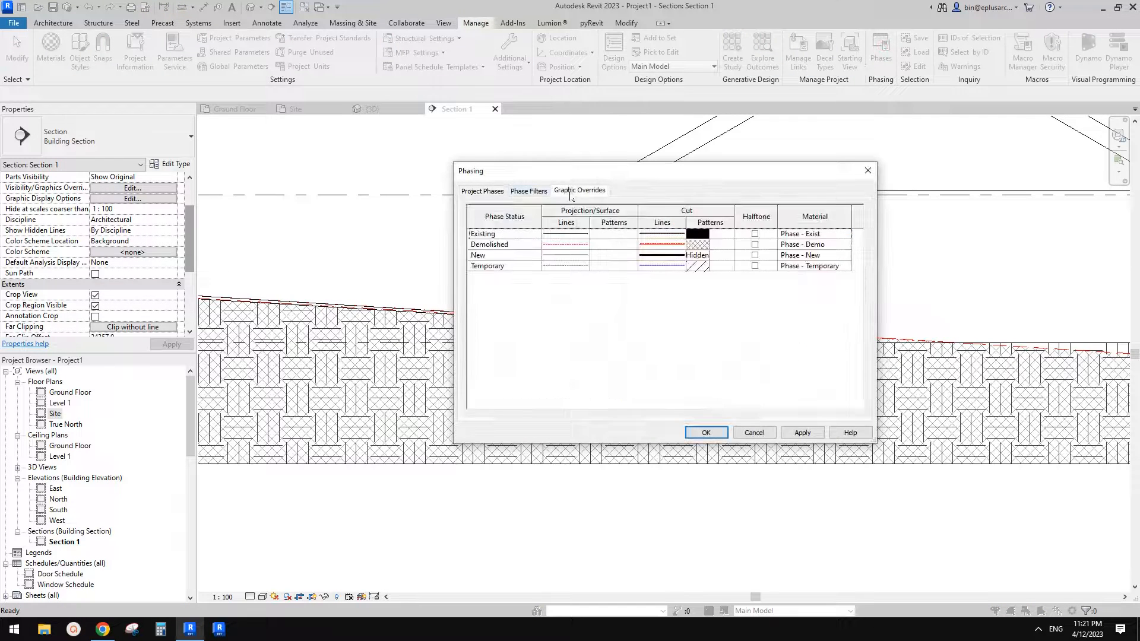
{"action": "left_click_drag", "start_coordinate": [730, 171], "coordinate": [905, 160]}
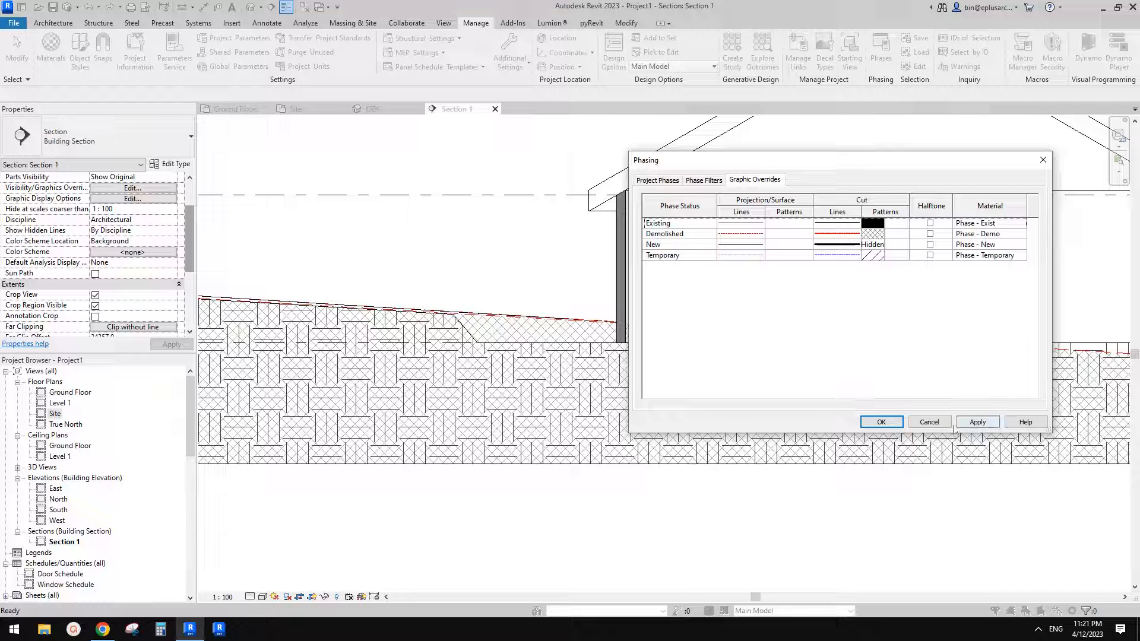
{"action": "left_click", "coordinate": [929, 422]}
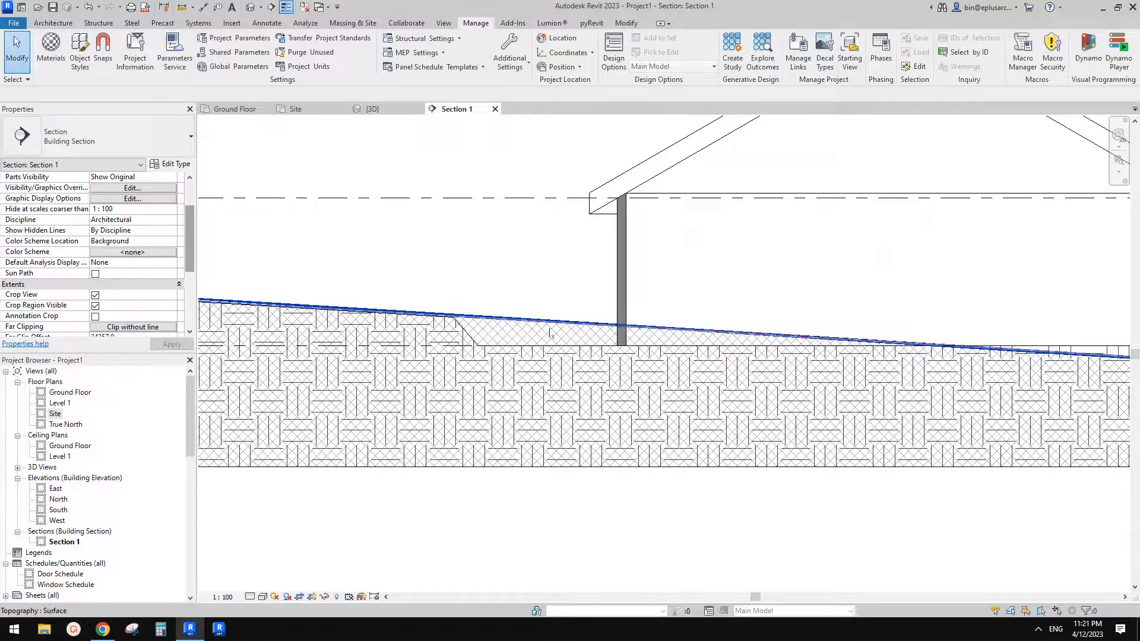
Step: Override the existing topography's graphics by element in Section 1, making both its foreground and background cut patterns not visible
{"action": "left_click", "coordinate": [527, 337]}
{"action": "right_click", "coordinate": [527, 337]}
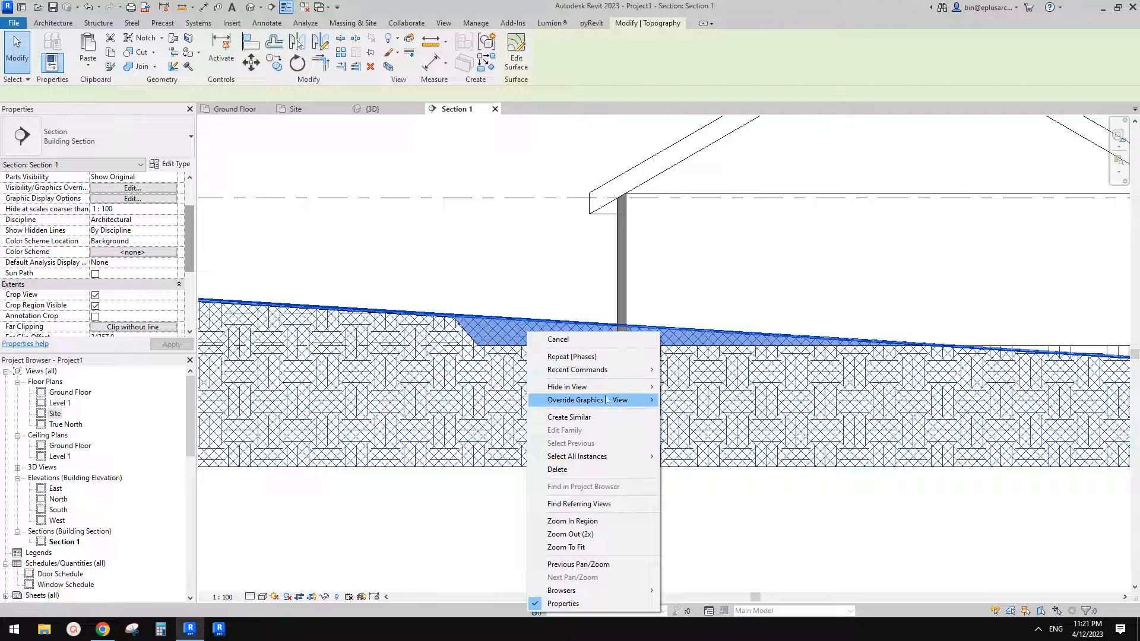
{"action": "mouse_move", "coordinate": [617, 400]}
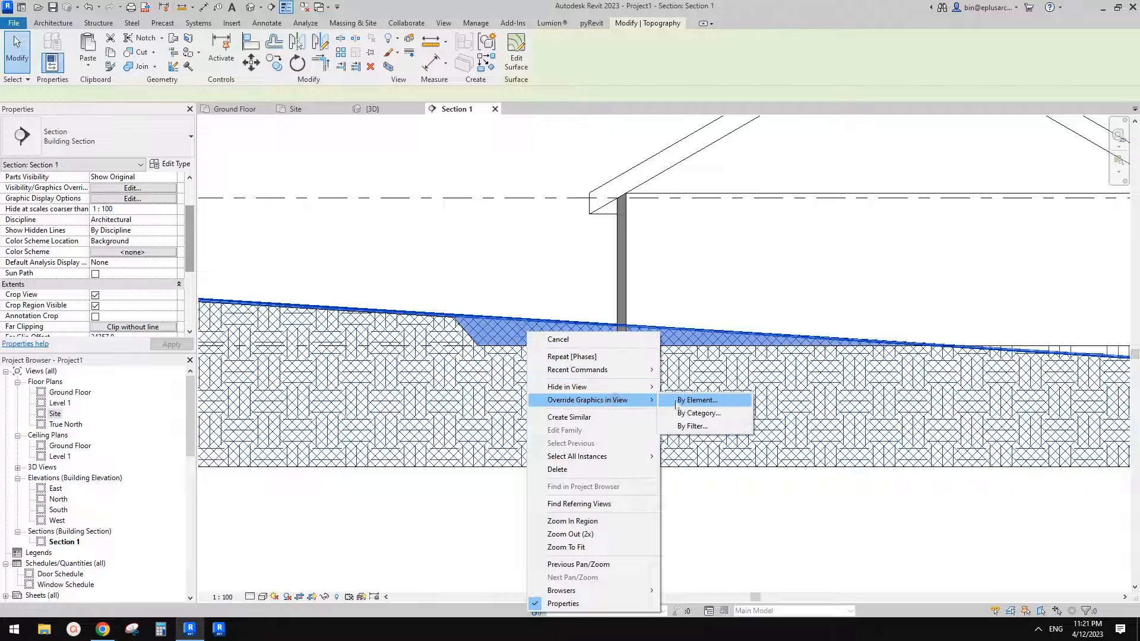
{"action": "left_click", "coordinate": [711, 404]}
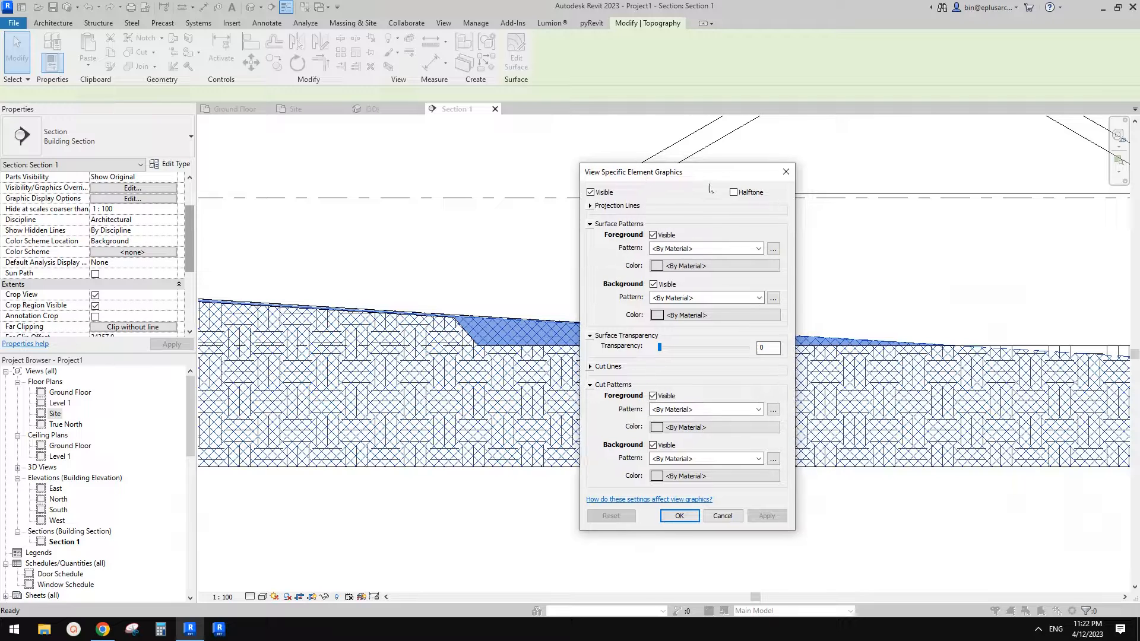
{"action": "left_click_drag", "start_coordinate": [704, 172], "coordinate": [778, 168]}
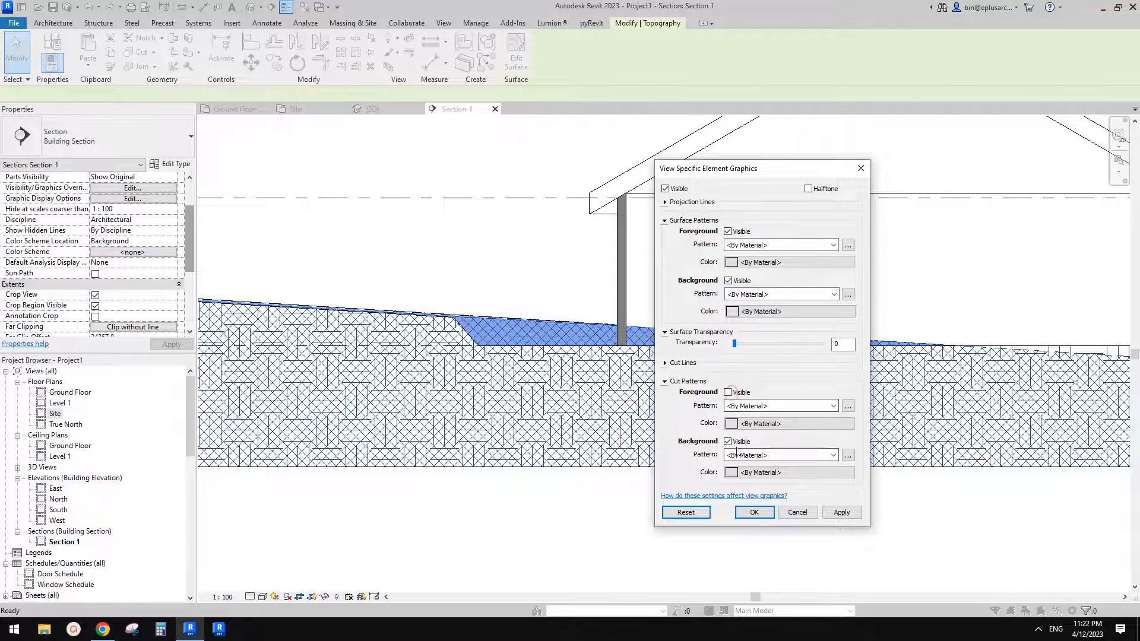
{"action": "left_click", "coordinate": [847, 514]}
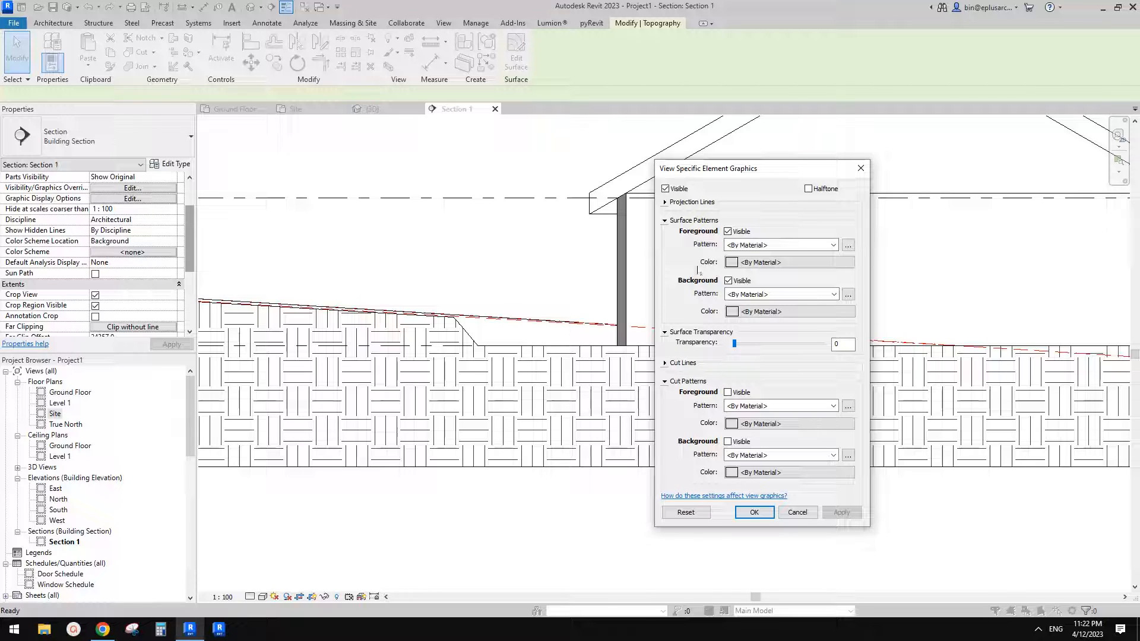
{"action": "left_click", "coordinate": [665, 202]}
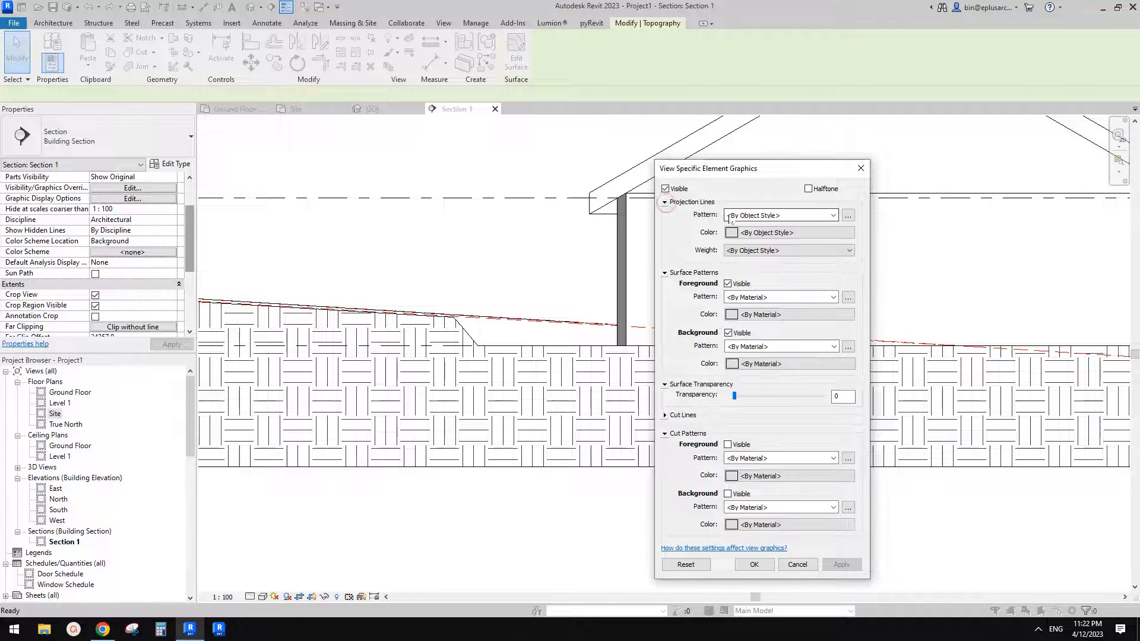
{"action": "left_click", "coordinate": [665, 203]}
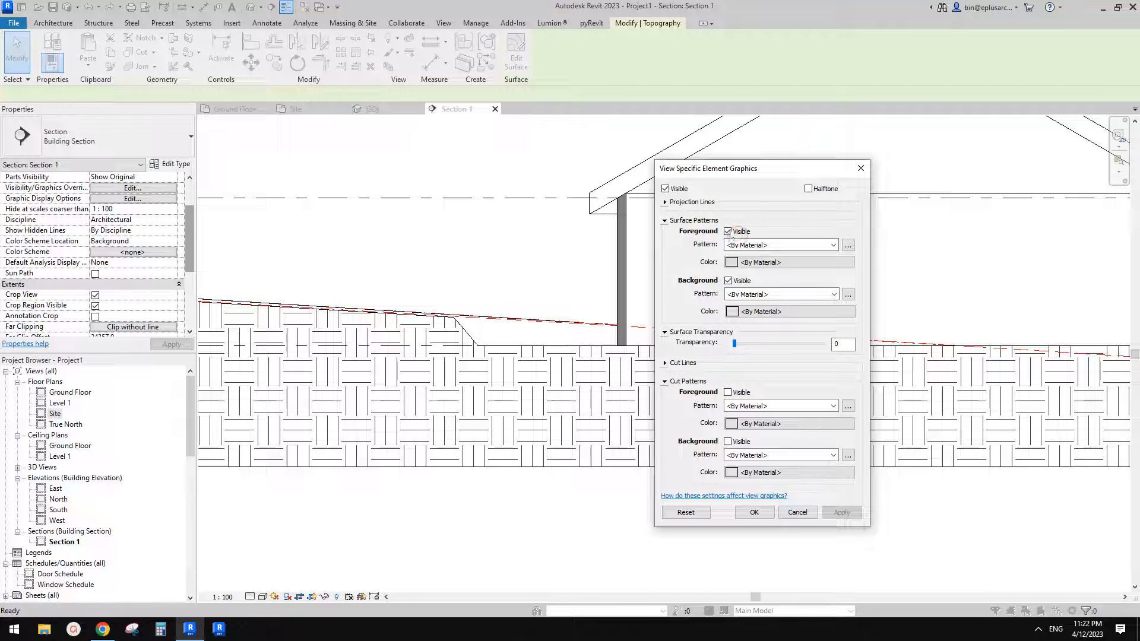
{"action": "left_click", "coordinate": [754, 514]}
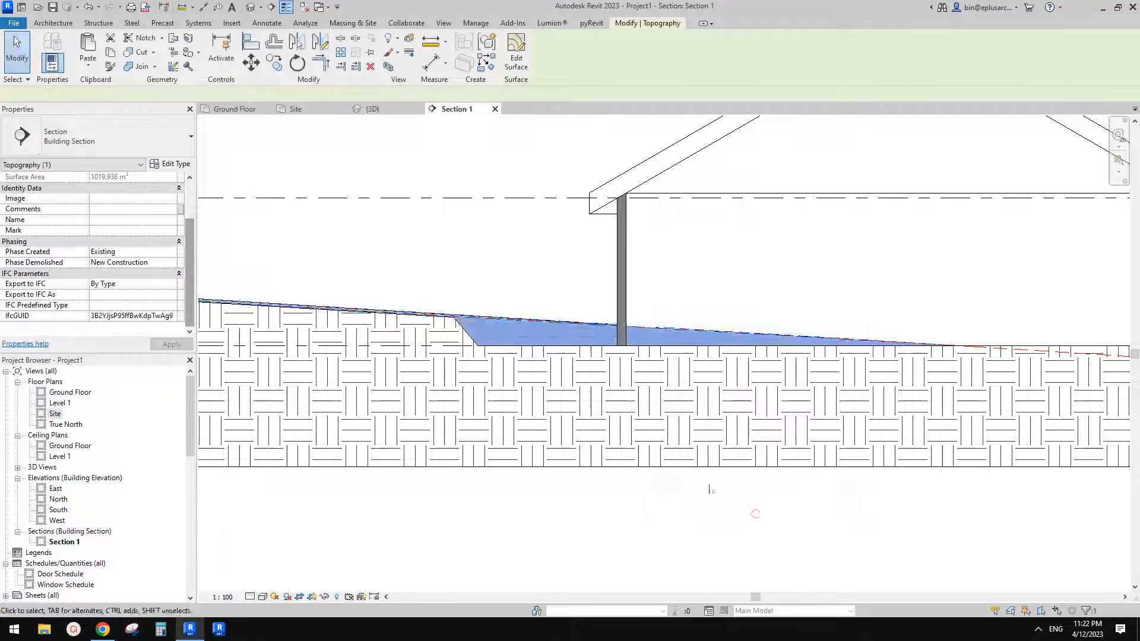
Step: Turn off the thin lines display and inspect the ground profile's line weights in Section 1
{"action": "scroll", "coordinate": [524, 356], "scroll_direction": "up", "scroll_amount": 3}
{"action": "left_click", "coordinate": [633, 249]}
{"action": "scroll", "coordinate": [581, 294], "scroll_direction": "down", "scroll_amount": 1}
{"action": "scroll", "coordinate": [596, 324], "scroll_direction": "up", "scroll_amount": 2}
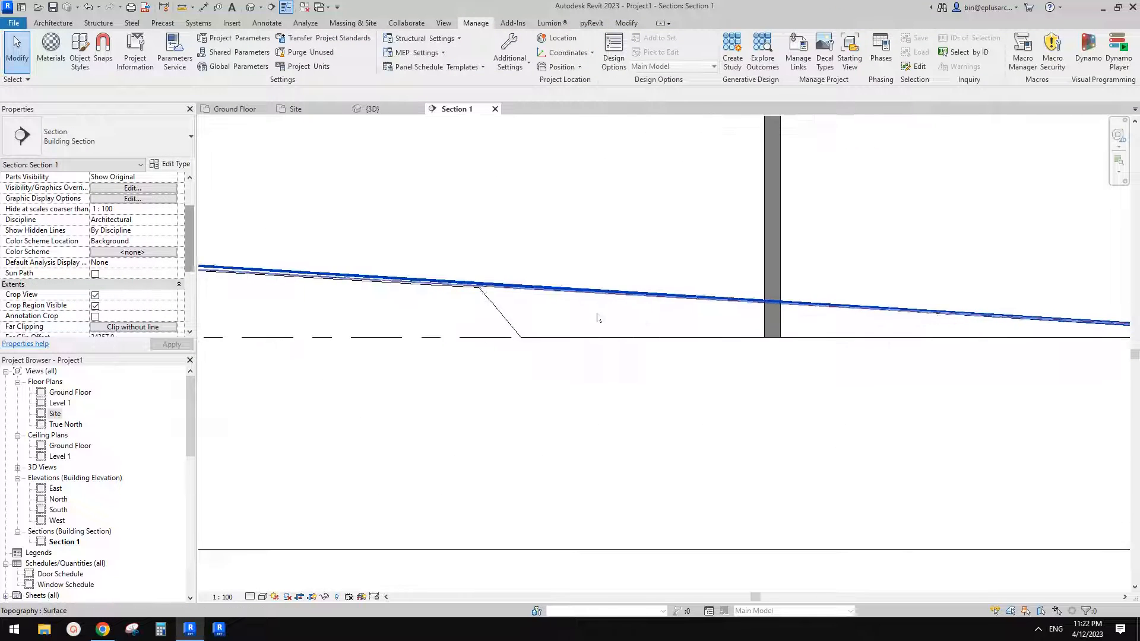
{"action": "key", "text": "l"}
{"action": "scroll", "coordinate": [596, 326], "scroll_direction": "down", "scroll_amount": 1}
{"action": "middle_click_drag", "start_coordinate": [569, 336], "coordinate": [698, 329]}
{"action": "scroll", "coordinate": [647, 314], "scroll_direction": "up", "scroll_amount": 1}
{"action": "middle_click_drag", "start_coordinate": [615, 311], "coordinate": [734, 321]}
{"action": "scroll", "coordinate": [898, 326], "scroll_direction": "up", "scroll_amount": 1}
{"action": "scroll", "coordinate": [895, 342], "scroll_direction": "down", "scroll_amount": 1}
{"action": "scroll", "coordinate": [916, 356], "scroll_direction": "down", "scroll_amount": 1}
{"action": "middle_click_drag", "start_coordinate": [916, 356], "coordinate": [735, 330]}
{"action": "scroll", "coordinate": [840, 426], "scroll_direction": "down", "scroll_amount": 2}
{"action": "middle_click_drag", "start_coordinate": [840, 426], "coordinate": [684, 385]}
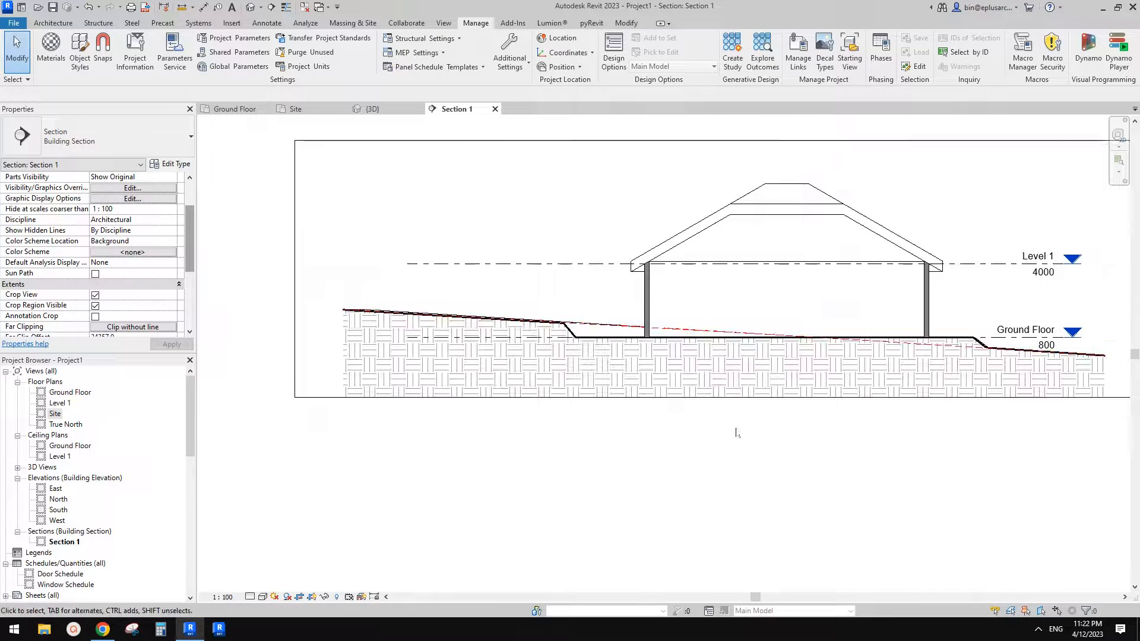
Step: Compare the demolished existing ground line with the new pad profile across the whole section, checking where the lines overlap
{"action": "scroll", "coordinate": [757, 358], "scroll_direction": "up", "scroll_amount": 4}
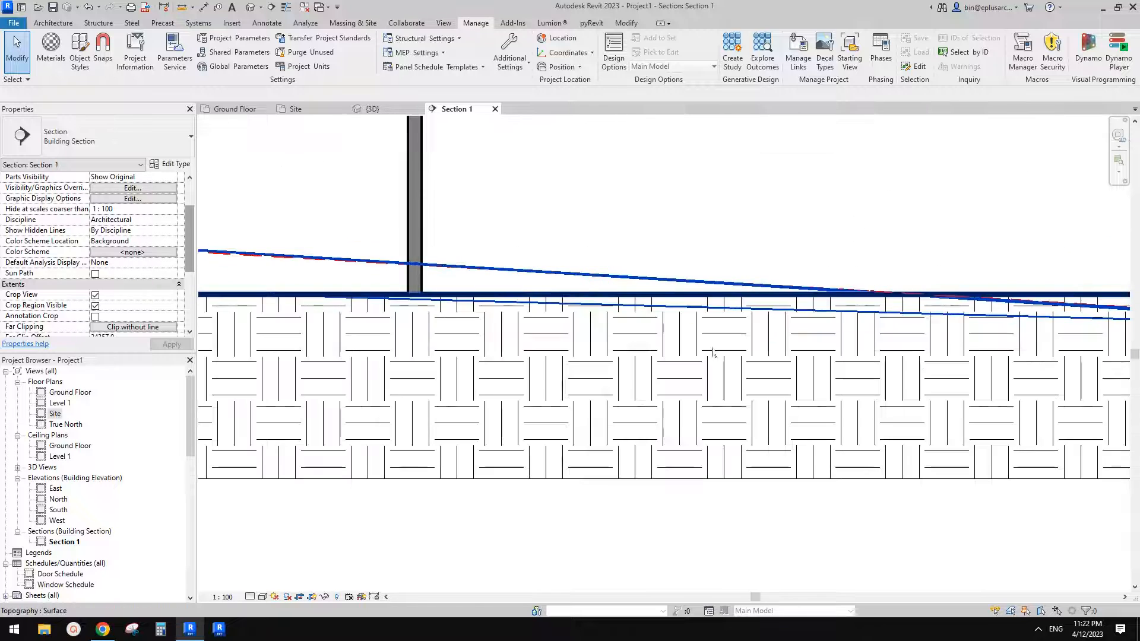
{"action": "scroll", "coordinate": [773, 372], "scroll_direction": "down", "scroll_amount": 2}
{"action": "middle_click_drag", "start_coordinate": [772, 373], "coordinate": [1044, 346]}
{"action": "scroll", "coordinate": [717, 232], "scroll_direction": "up", "scroll_amount": 5}
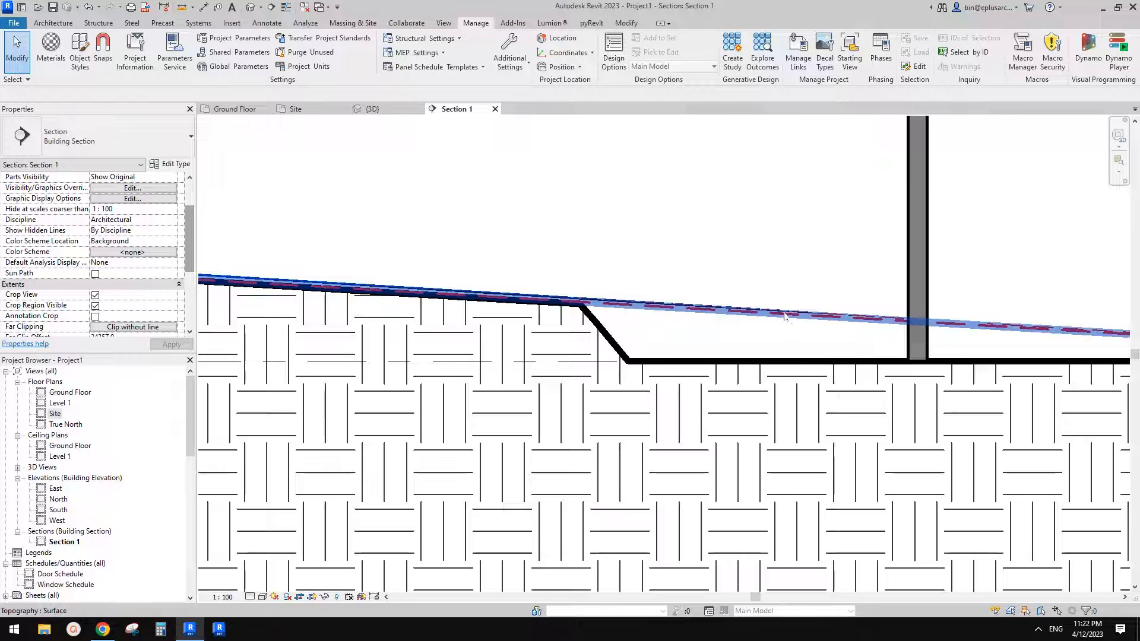
{"action": "scroll", "coordinate": [770, 312], "scroll_direction": "up", "scroll_amount": 1}
{"action": "scroll", "coordinate": [789, 321], "scroll_direction": "down", "scroll_amount": 4}
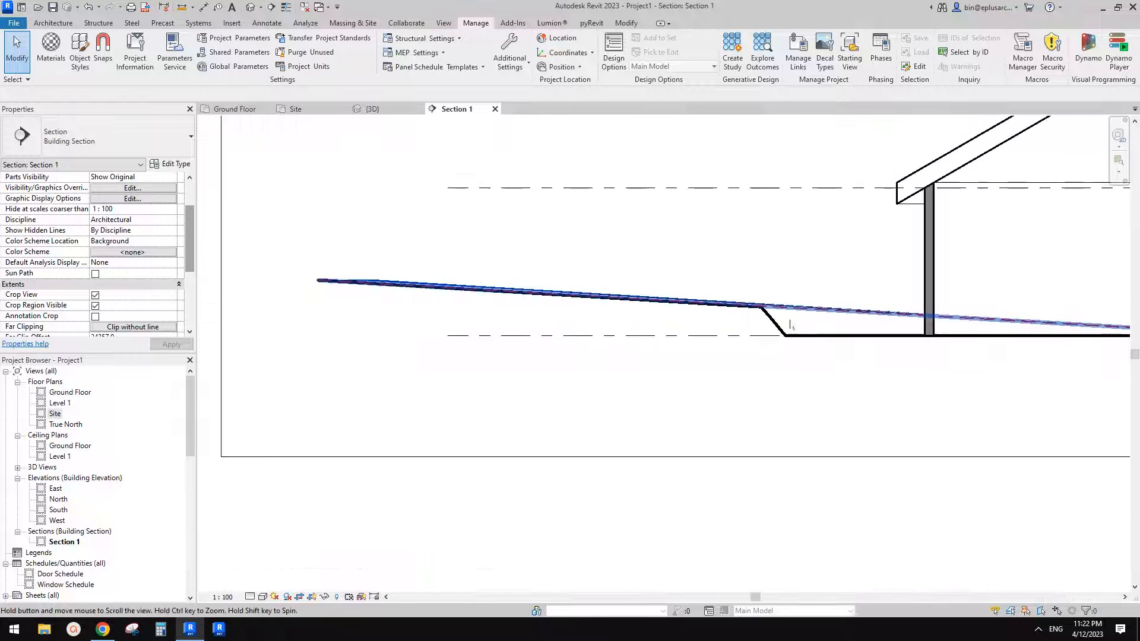
{"action": "left_click", "coordinate": [835, 311]}
{"action": "scroll", "coordinate": [834, 312], "scroll_direction": "down", "scroll_amount": 1}
{"action": "middle_click_drag", "start_coordinate": [834, 311], "coordinate": [552, 320]}
{"action": "key", "text": "Escape"}
{"action": "scroll", "coordinate": [552, 320], "scroll_direction": "down", "scroll_amount": 2}
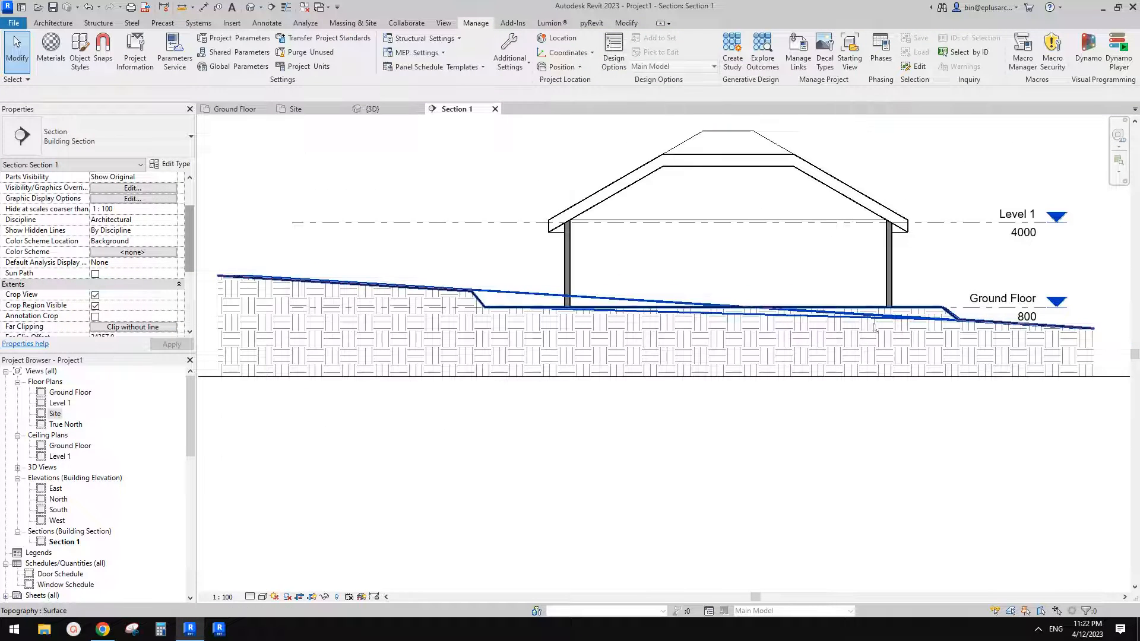
Step: Start a spline detail line in Section 1 with the line style Dash - 0.25 pen
{"action": "middle_click_drag", "start_coordinate": [530, 273], "coordinate": [610, 262]}
{"action": "scroll", "coordinate": [667, 261], "scroll_direction": "up", "scroll_amount": 1}
{"action": "key", "text": "d"}
{"action": "scroll", "coordinate": [702, 300], "scroll_direction": "down", "scroll_amount": 1}
{"action": "key", "text": "Escape"}
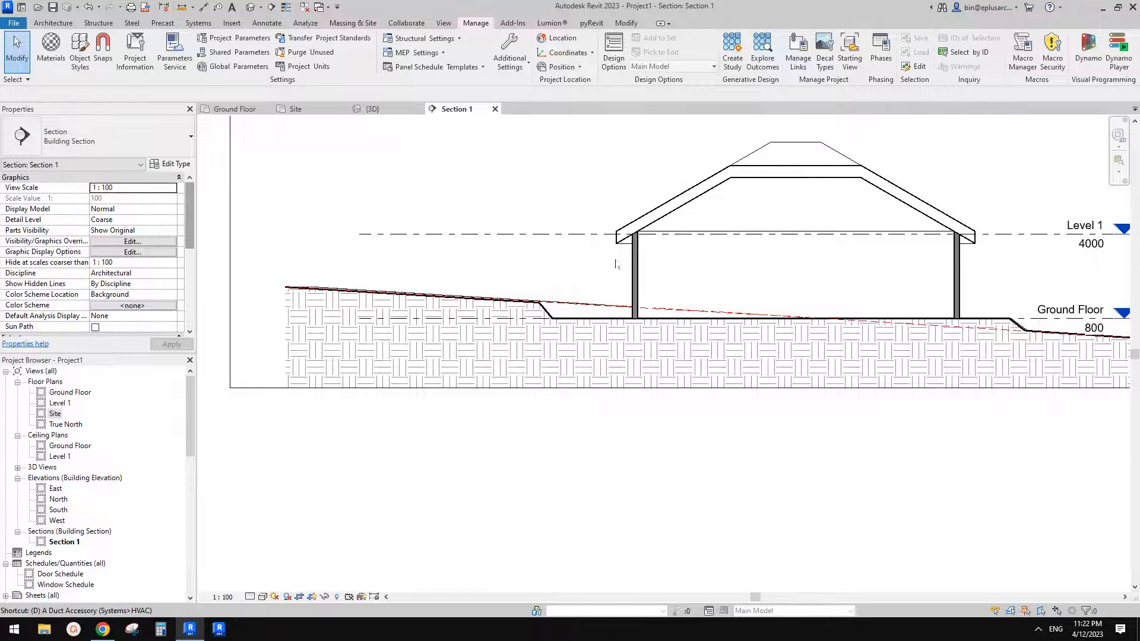
{"action": "key", "text": "l"}
{"action": "middle_click_drag", "start_coordinate": [580, 213], "coordinate": [576, 217]}
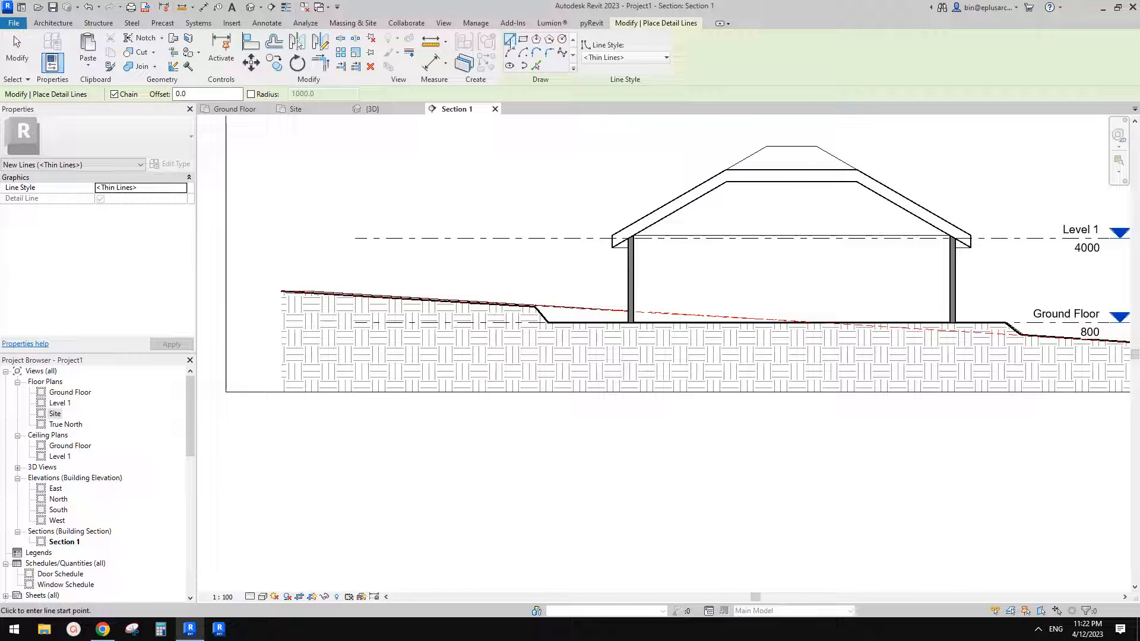
{"action": "left_click", "coordinate": [562, 52]}
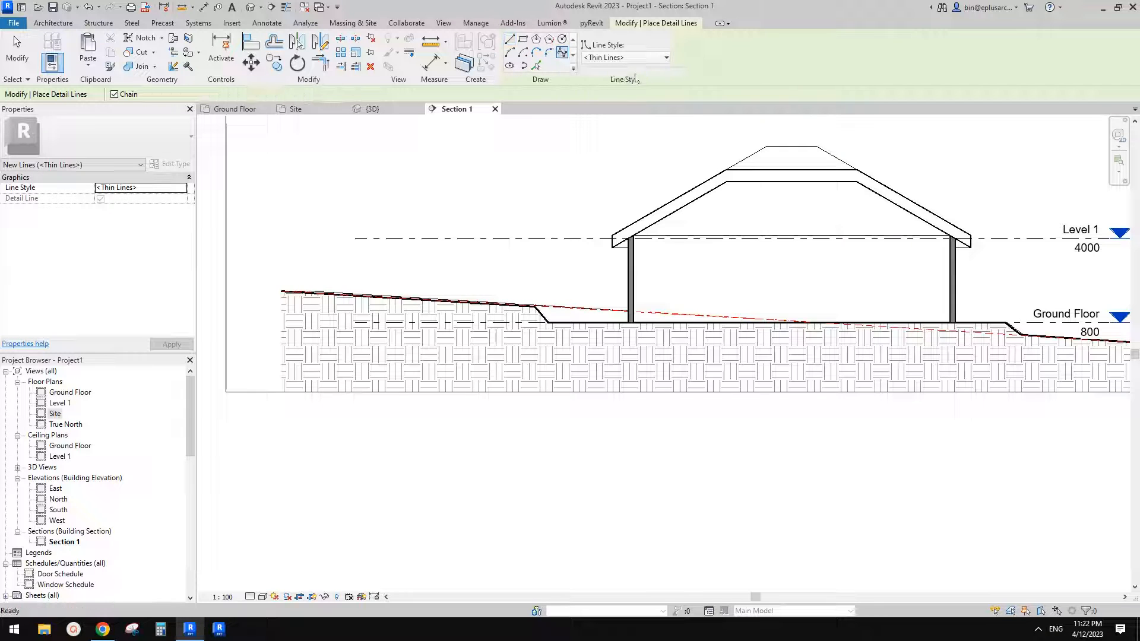
{"action": "left_click", "coordinate": [638, 58]}
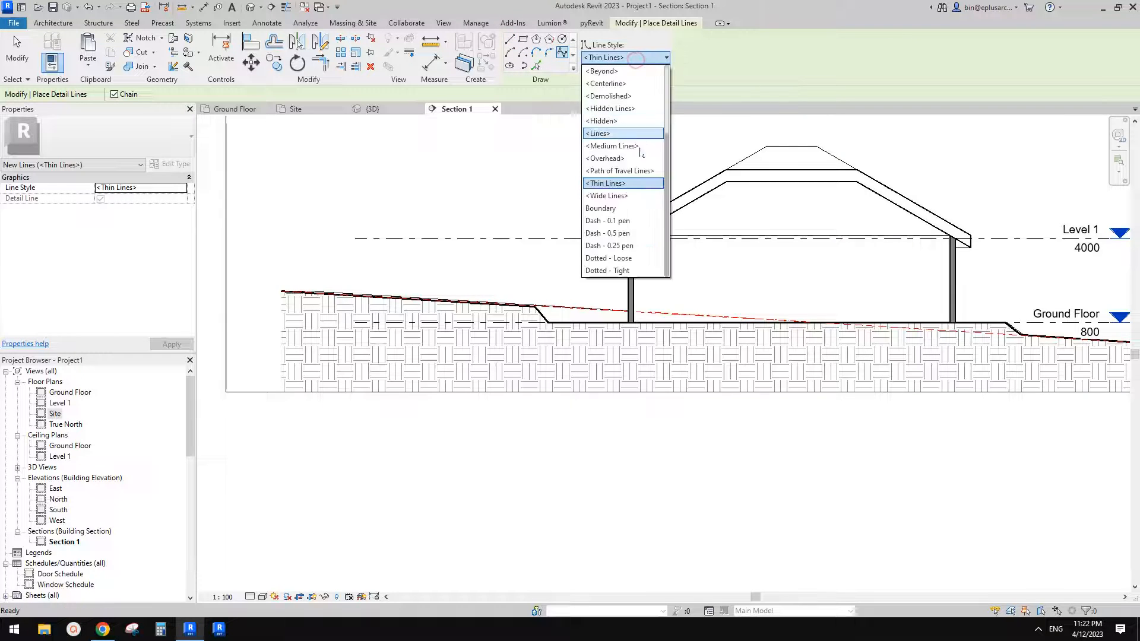
{"action": "scroll", "coordinate": [623, 143], "scroll_direction": "up", "scroll_amount": 2}
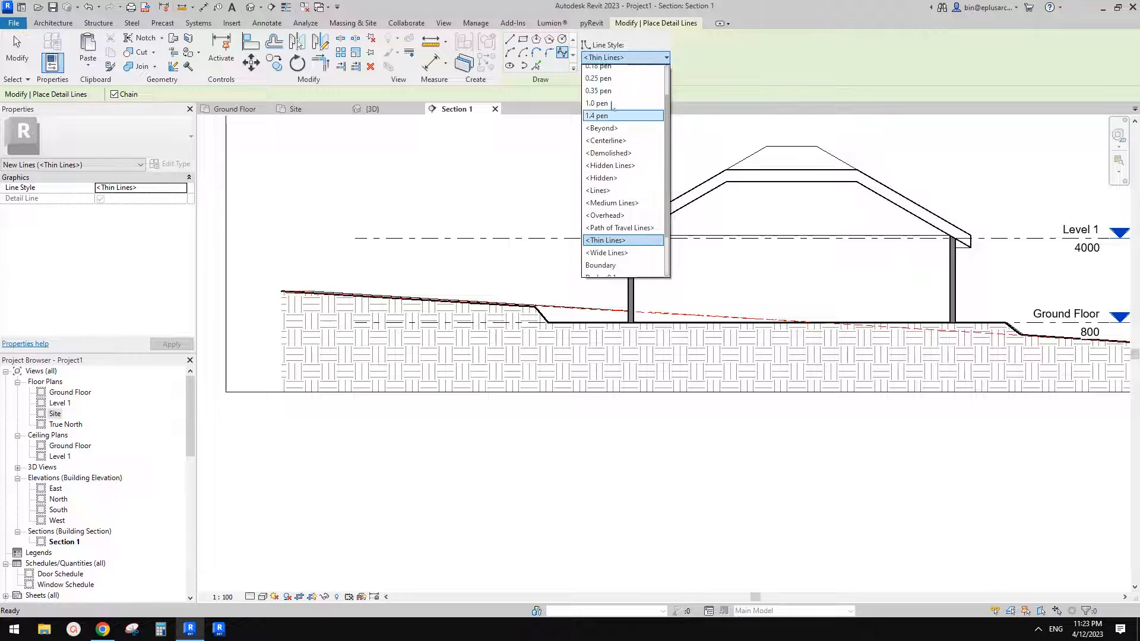
{"action": "scroll", "coordinate": [632, 184], "scroll_direction": "down", "scroll_amount": 2}
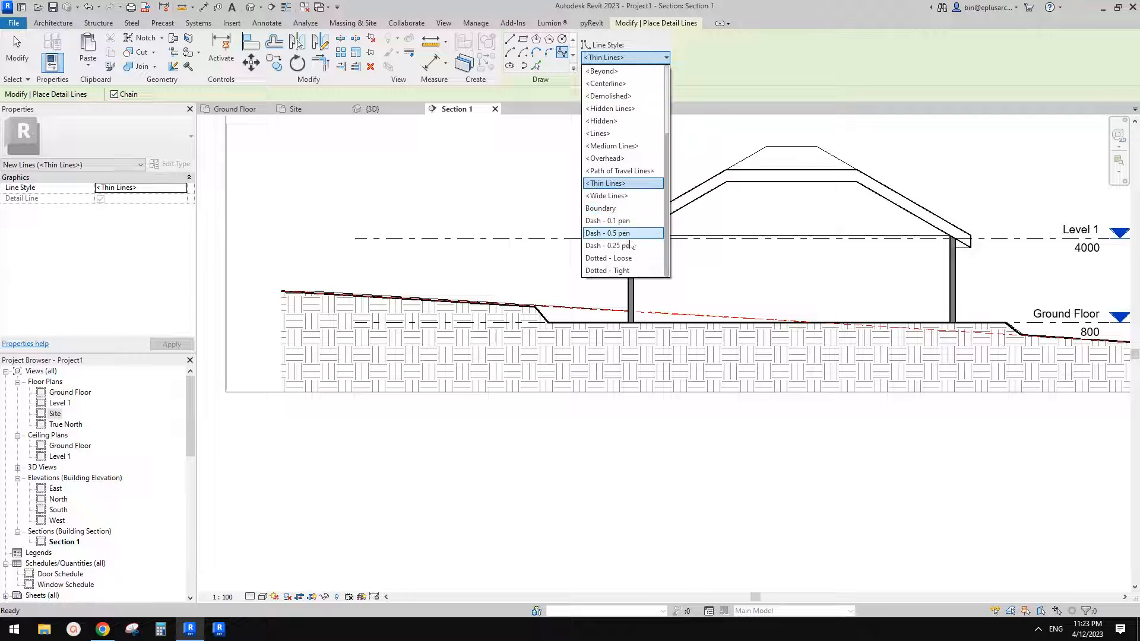
{"action": "left_click", "coordinate": [626, 245]}
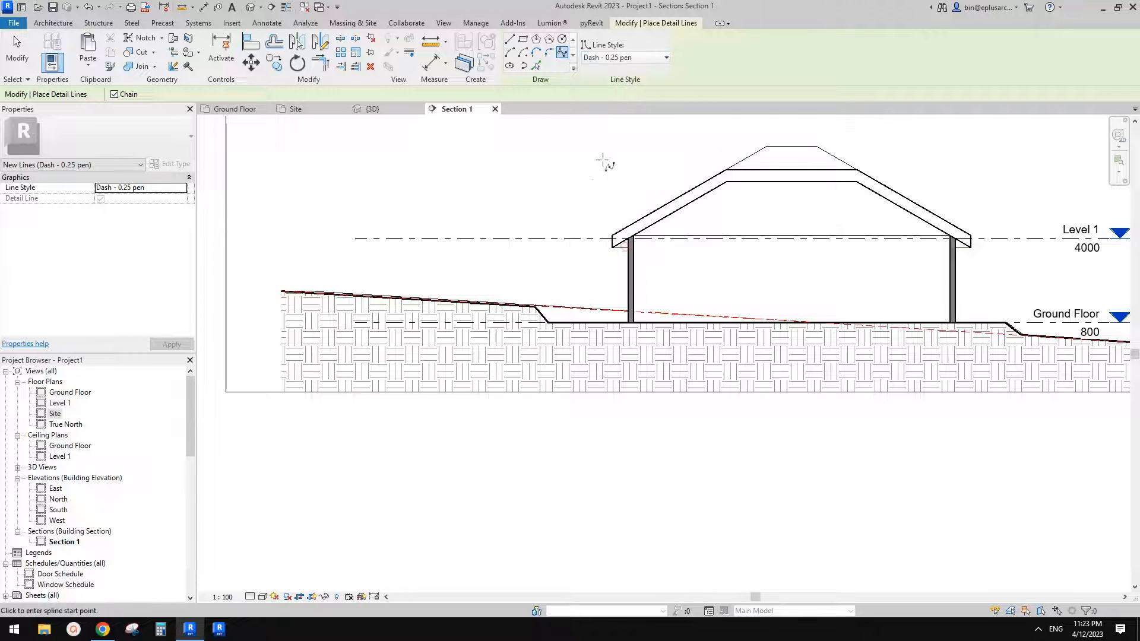
Step: Trace the red existing ground line with the spline from the uphill end of the topography to the middle of the house
{"action": "scroll", "coordinate": [719, 247], "scroll_direction": "up", "scroll_amount": 2}
{"action": "scroll", "coordinate": [453, 260], "scroll_direction": "up", "scroll_amount": 5}
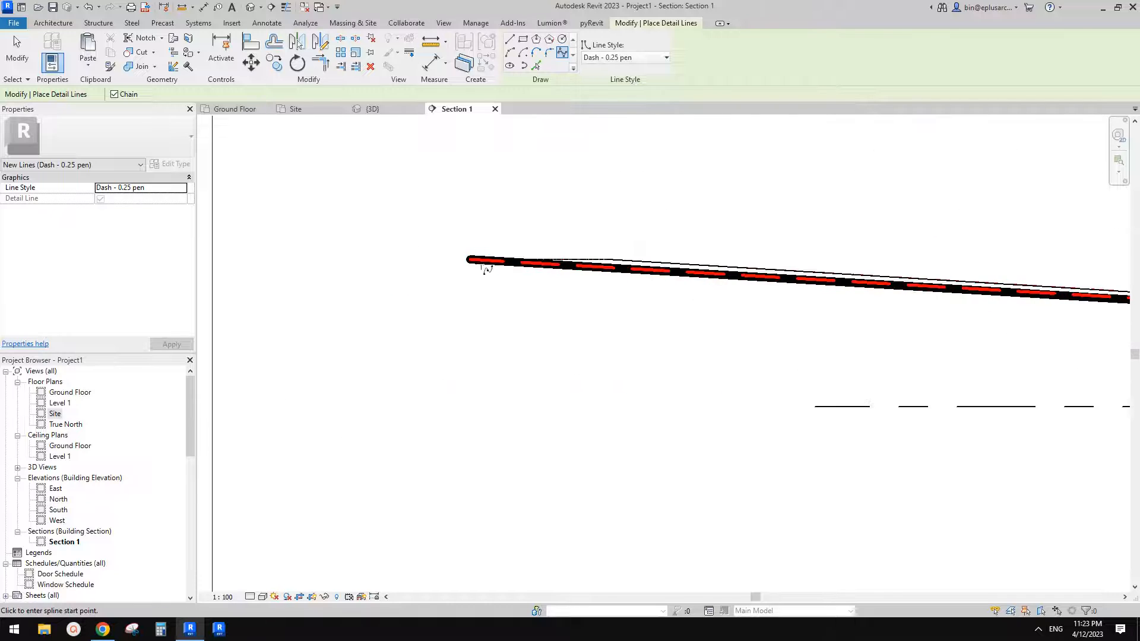
{"action": "left_click", "coordinate": [469, 260]}
{"action": "scroll", "coordinate": [652, 304], "scroll_direction": "down", "scroll_amount": 2}
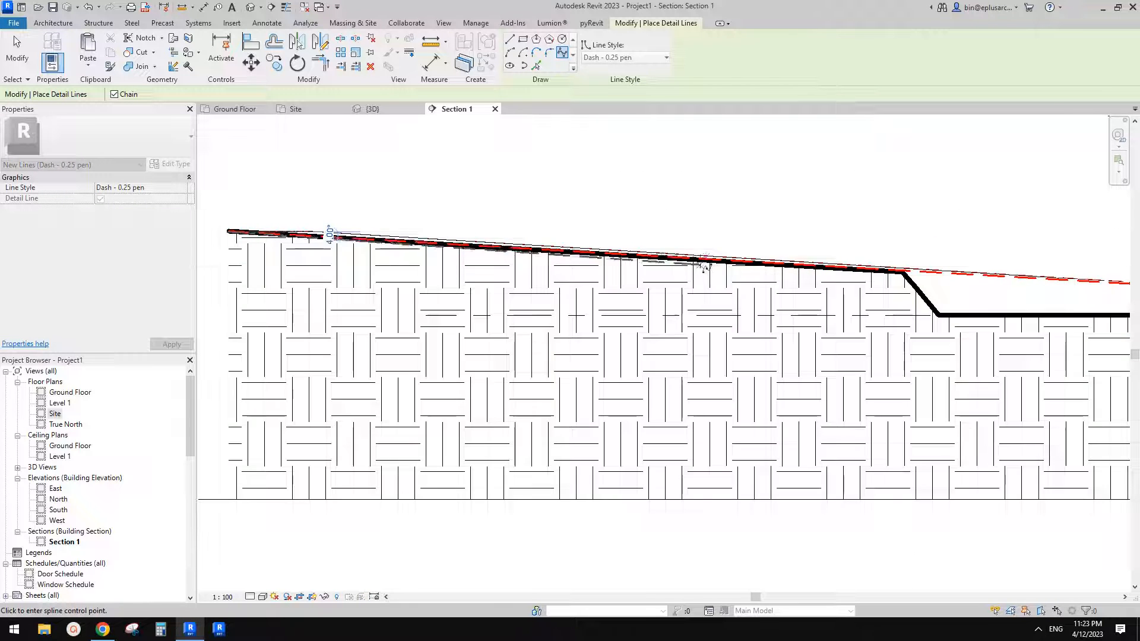
{"action": "scroll", "coordinate": [569, 255], "scroll_direction": "up", "scroll_amount": 4}
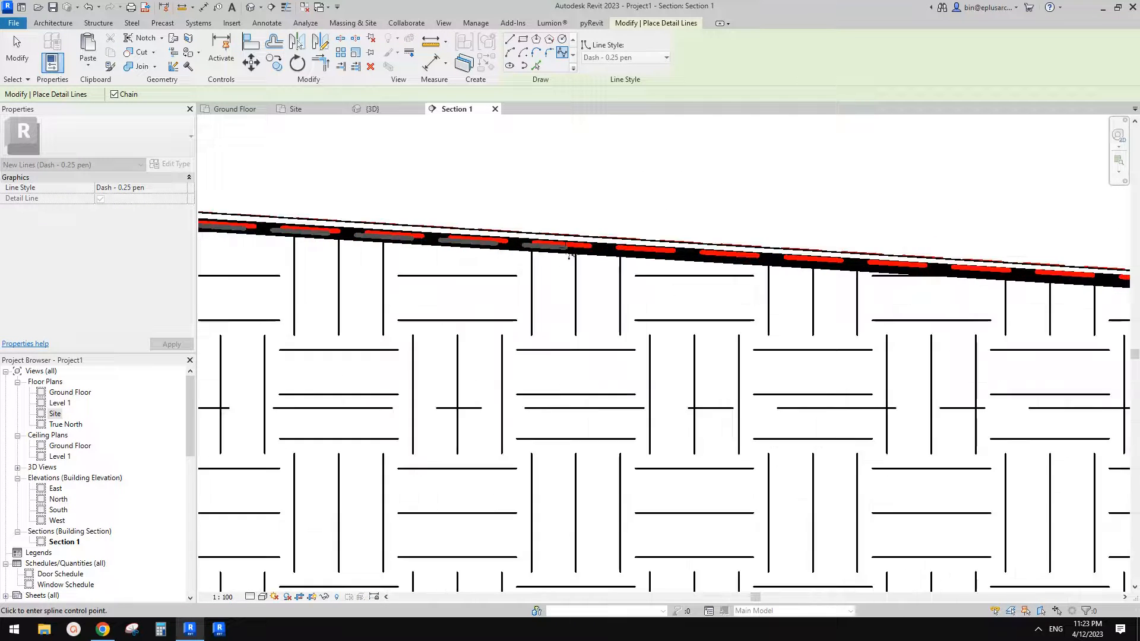
{"action": "scroll", "coordinate": [567, 247], "scroll_direction": "down", "scroll_amount": 2}
{"action": "middle_click_drag", "start_coordinate": [766, 276], "coordinate": [356, 249]}
{"action": "scroll", "coordinate": [702, 242], "scroll_direction": "up", "scroll_amount": 1}
{"action": "left_click", "coordinate": [702, 242]}
{"action": "scroll", "coordinate": [702, 242], "scroll_direction": "down", "scroll_amount": 2}
{"action": "middle_click_drag", "start_coordinate": [1036, 264], "coordinate": [703, 241]}
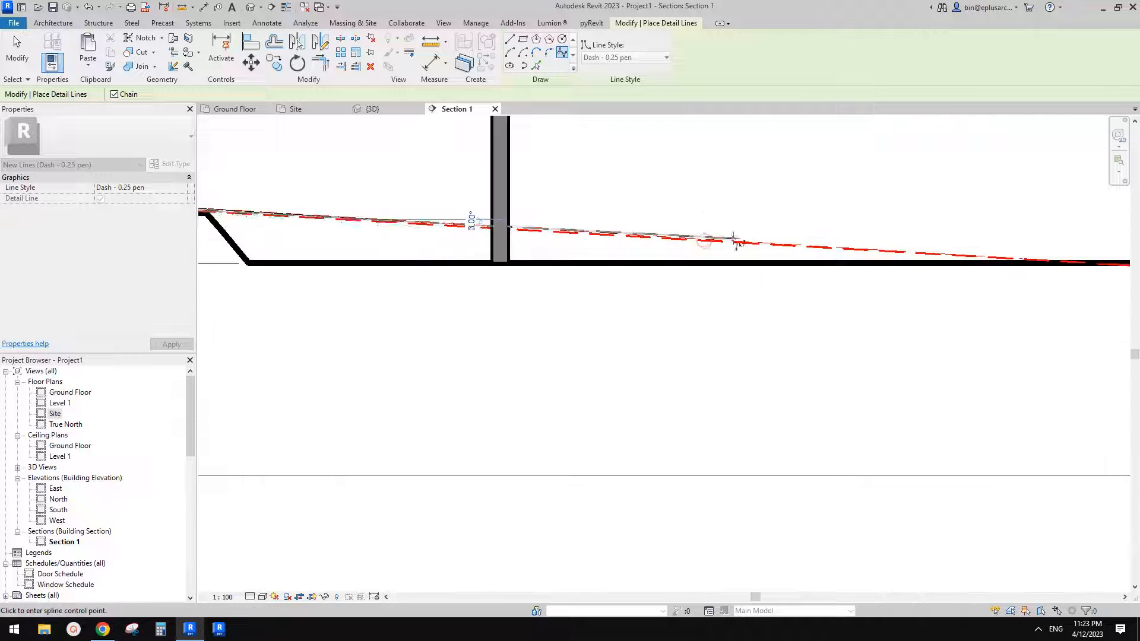
{"action": "scroll", "coordinate": [729, 240], "scroll_direction": "up", "scroll_amount": 3}
{"action": "left_click", "coordinate": [737, 244]}
{"action": "scroll", "coordinate": [746, 245], "scroll_direction": "down", "scroll_amount": 4}
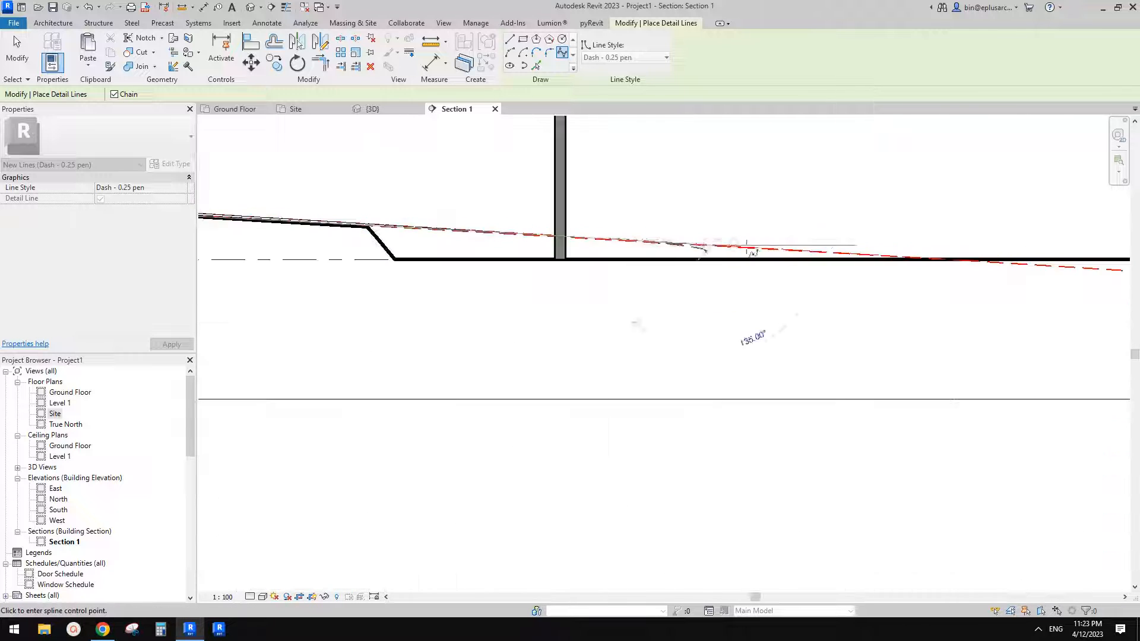
Step: Continue the spline along the existing ground line below the pad to the downhill end of the topography and finish it
{"action": "middle_click_drag", "start_coordinate": [1076, 265], "coordinate": [720, 249]}
{"action": "scroll", "coordinate": [720, 249], "scroll_direction": "up", "scroll_amount": 3}
{"action": "scroll", "coordinate": [730, 254], "scroll_direction": "up", "scroll_amount": 2}
{"action": "left_click", "coordinate": [733, 256]}
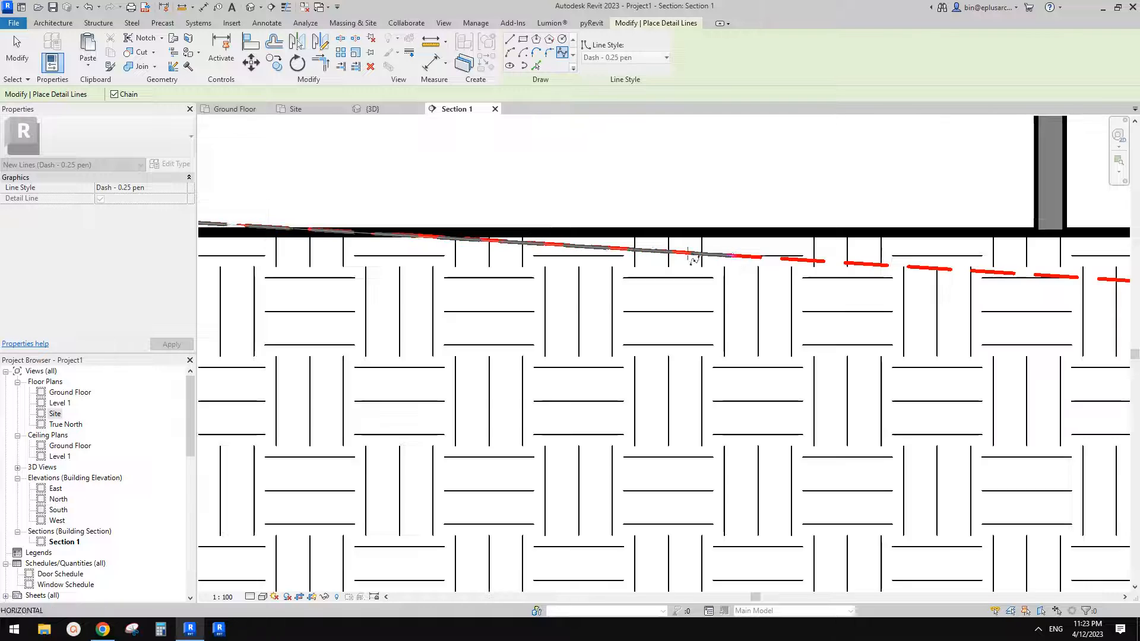
{"action": "scroll", "coordinate": [693, 260], "scroll_direction": "down", "scroll_amount": 4}
{"action": "scroll", "coordinate": [666, 237], "scroll_direction": "up", "scroll_amount": 4}
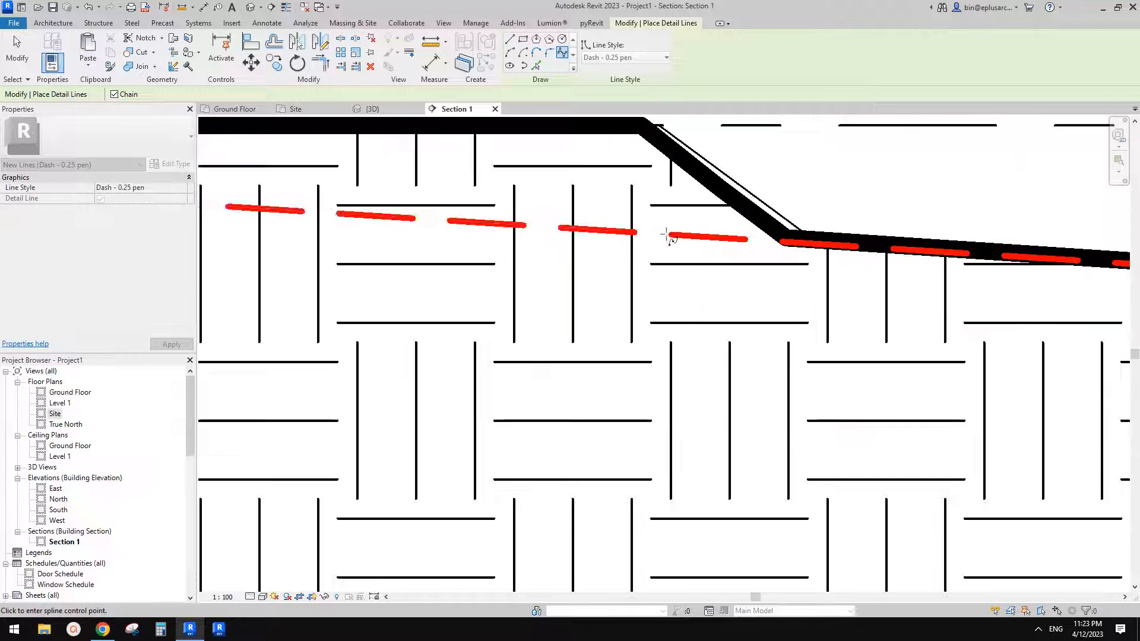
{"action": "scroll", "coordinate": [669, 237], "scroll_direction": "down", "scroll_amount": 5}
{"action": "scroll", "coordinate": [669, 238], "scroll_direction": "up", "scroll_amount": 2}
{"action": "scroll", "coordinate": [604, 212], "scroll_direction": "down", "scroll_amount": 4}
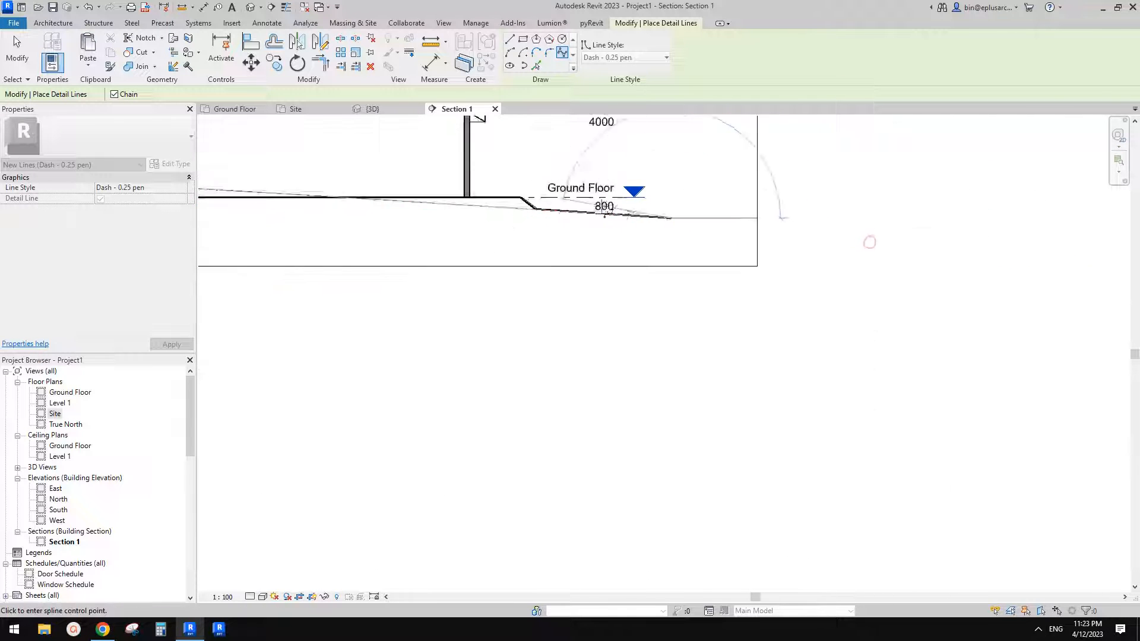
{"action": "scroll", "coordinate": [604, 211], "scroll_direction": "down", "scroll_amount": 1}
{"action": "key", "text": "Escape"}
{"action": "key", "text": "Escape"}
Step: Set the phase filter of Section 1 to Show Previous + New
{"action": "scroll", "coordinate": [489, 242], "scroll_direction": "up", "scroll_amount": 1}
{"action": "middle_click_drag", "start_coordinate": [489, 241], "coordinate": [882, 351]}
{"action": "scroll", "coordinate": [129, 294], "scroll_direction": "down", "scroll_amount": 4}
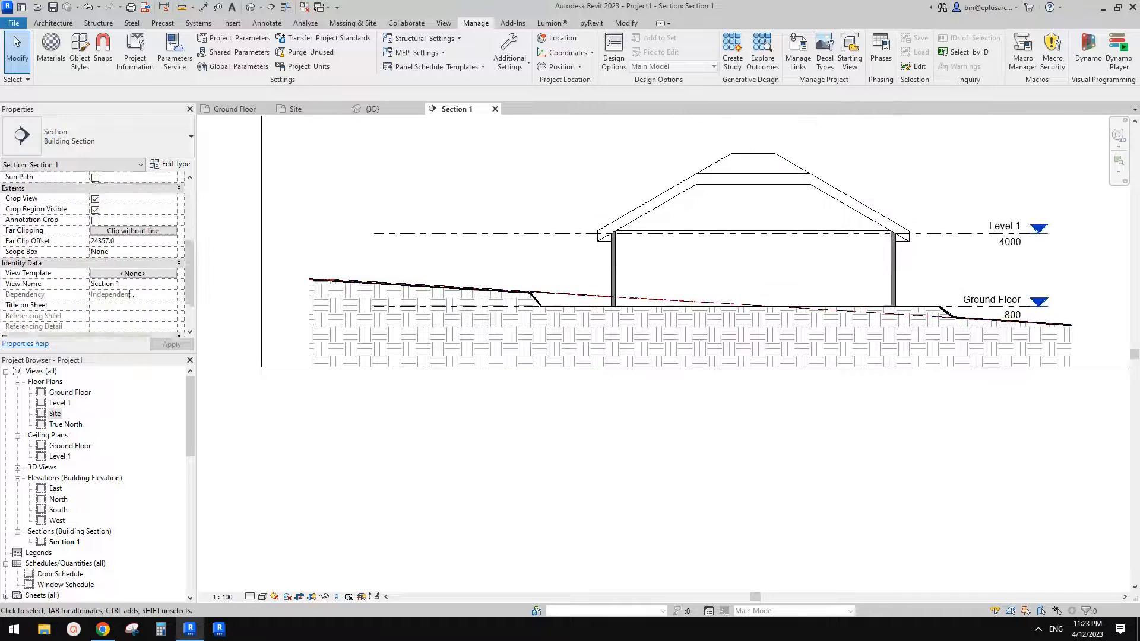
{"action": "scroll", "coordinate": [132, 295], "scroll_direction": "down", "scroll_amount": 3}
{"action": "left_click", "coordinate": [171, 305]}
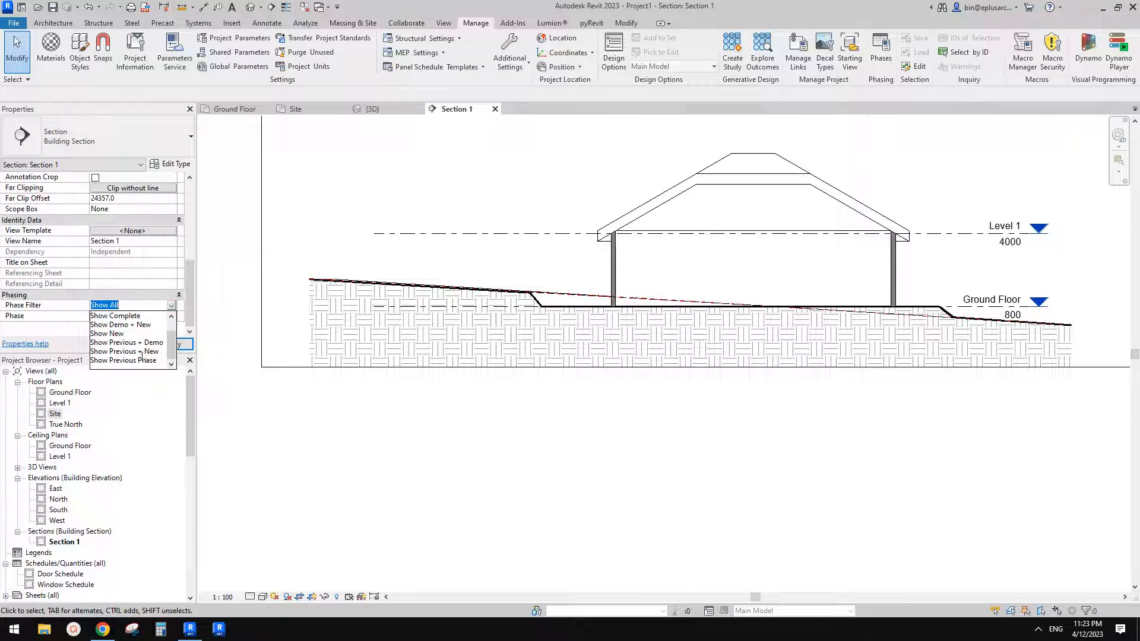
{"action": "left_click", "coordinate": [141, 352]}
{"action": "scroll", "coordinate": [373, 291], "scroll_direction": "down", "scroll_amount": 1}
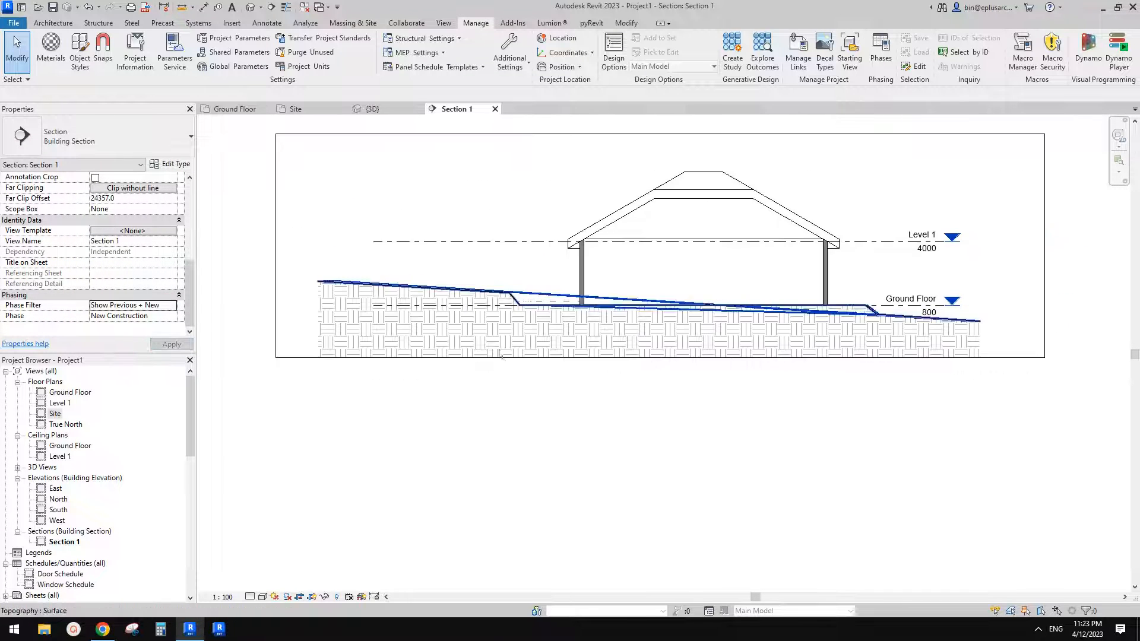
Step: Compare the dashed detail line with the new pad profile along the section
{"action": "scroll", "coordinate": [537, 344], "scroll_direction": "up", "scroll_amount": 2}
{"action": "middle_click_drag", "start_coordinate": [563, 317], "coordinate": [672, 336]}
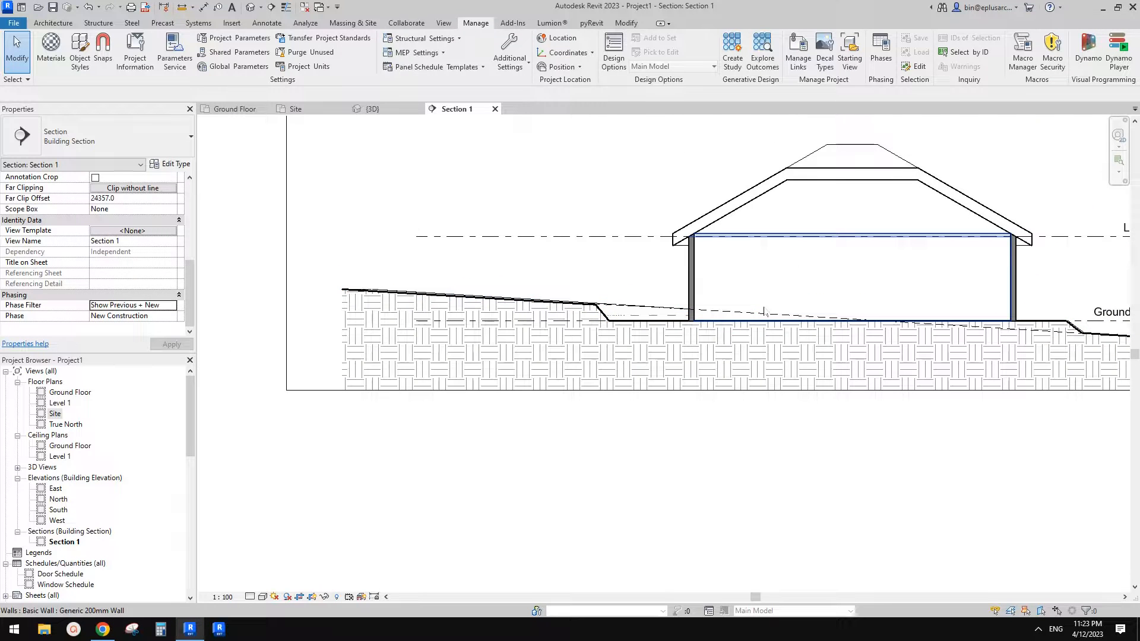
{"action": "scroll", "coordinate": [758, 320], "scroll_direction": "down", "scroll_amount": 3}
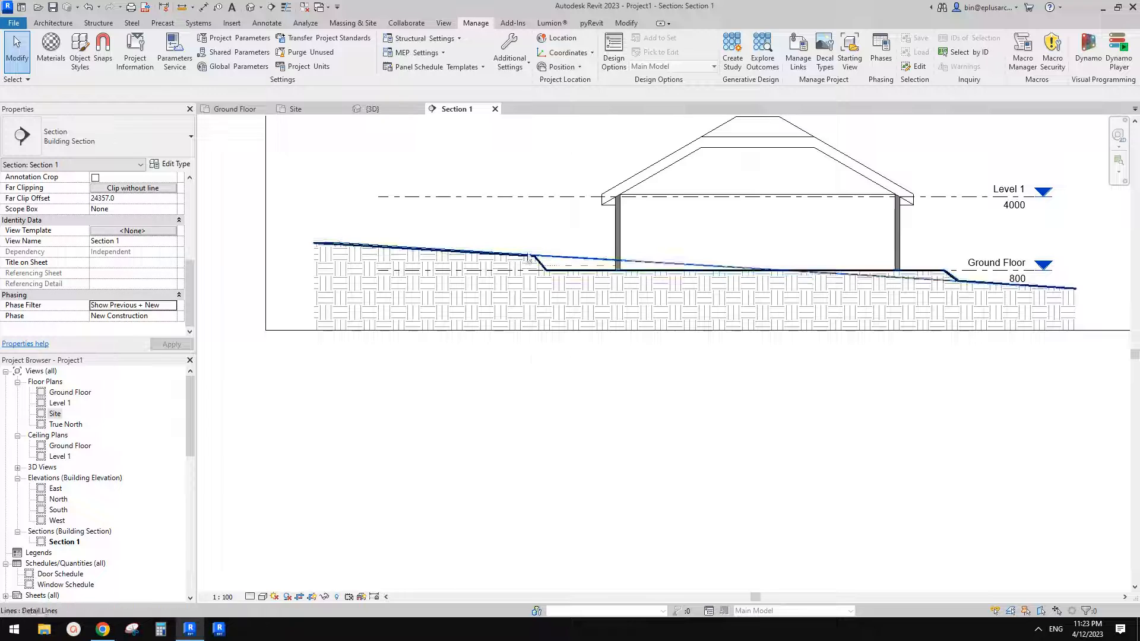
{"action": "scroll", "coordinate": [712, 309], "scroll_direction": "up", "scroll_amount": 2}
{"action": "middle_click_drag", "start_coordinate": [626, 252], "coordinate": [684, 258]}
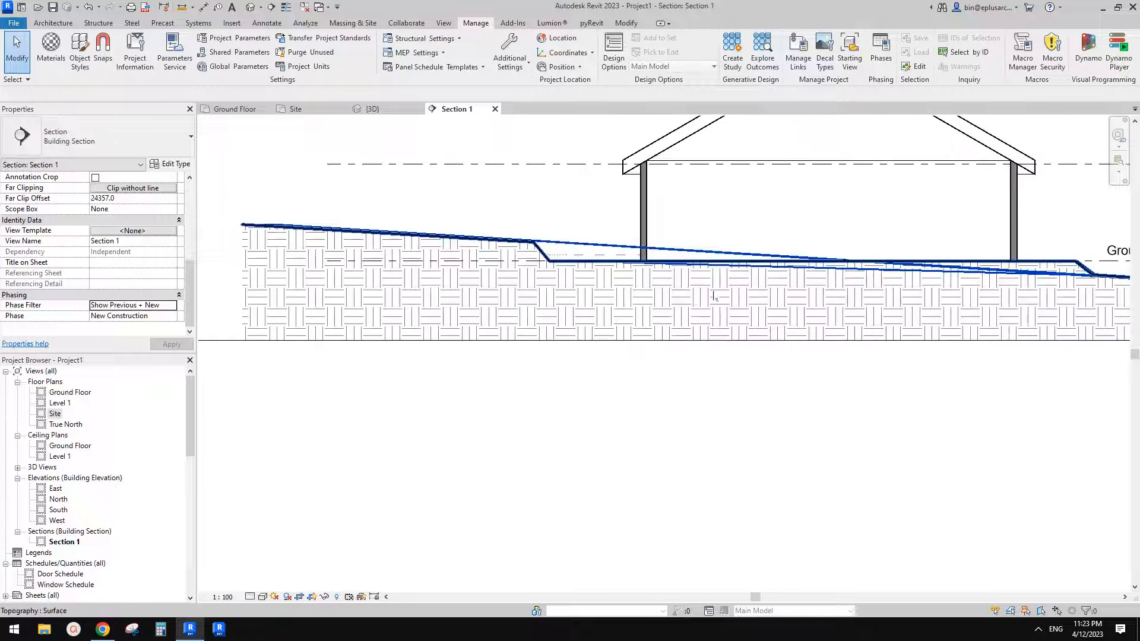
{"action": "middle_click_drag", "start_coordinate": [1056, 234], "coordinate": [784, 216]}
{"action": "middle_click_drag", "start_coordinate": [353, 250], "coordinate": [618, 270]}
Step: Place the text note "NGL." above the pad's uphill edge and widen its box to fit one line
{"action": "key", "text": "t"}
{"action": "key", "text": "x"}
{"action": "scroll", "coordinate": [562, 247], "scroll_direction": "up", "scroll_amount": 2}
{"action": "middle_click_drag", "start_coordinate": [561, 246], "coordinate": [594, 290]}
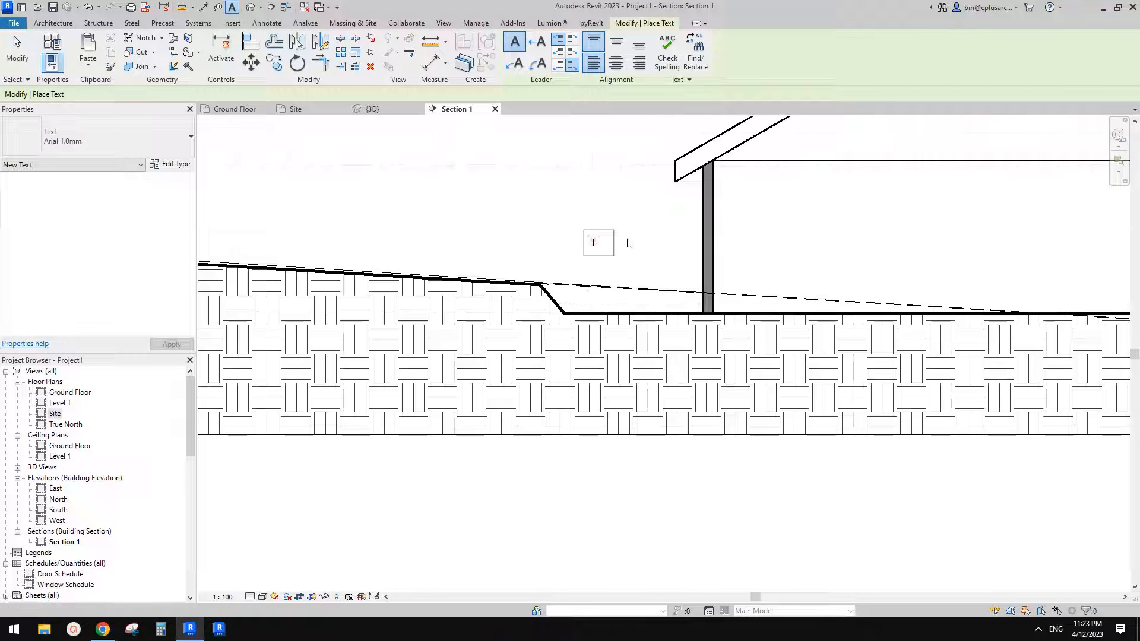
{"action": "left_click", "coordinate": [593, 239]}
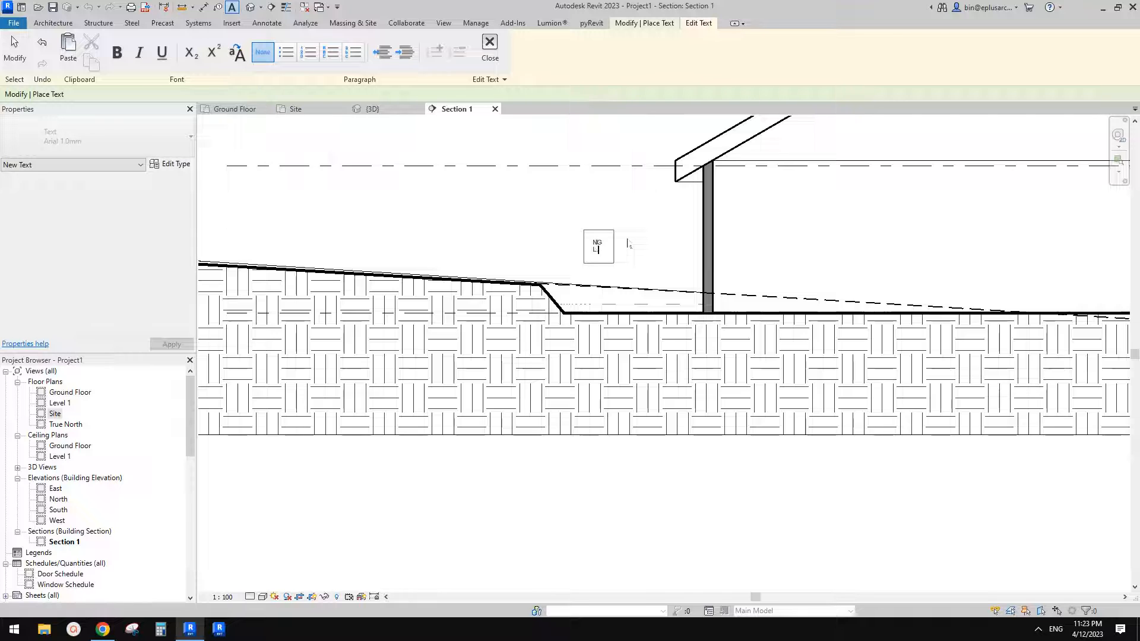
{"action": "scroll", "coordinate": [631, 239], "scroll_direction": "up", "scroll_amount": 2}
{"action": "left_click", "coordinate": [635, 253]}
{"action": "left_click_drag", "start_coordinate": [601, 251], "coordinate": [629, 252]}
{"action": "key", "text": "Escape"}
{"action": "key", "text": "Escape"}
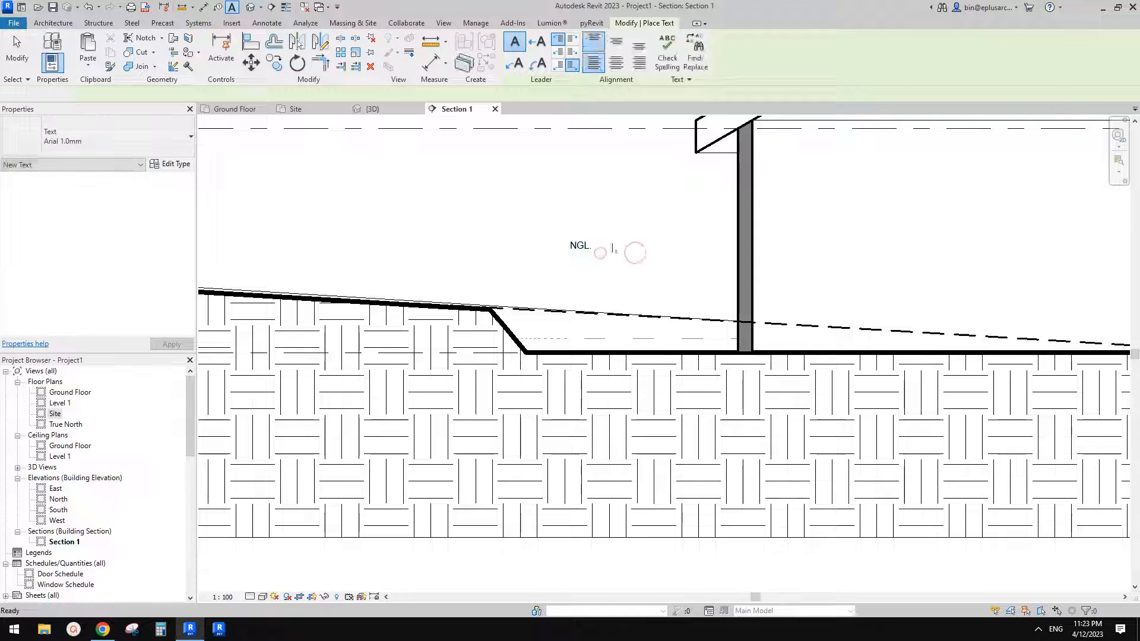
Step: Change the type of the NGL. text note to Arial 2.0mm
{"action": "left_click", "coordinate": [571, 238]}
{"action": "left_click", "coordinate": [133, 137]}
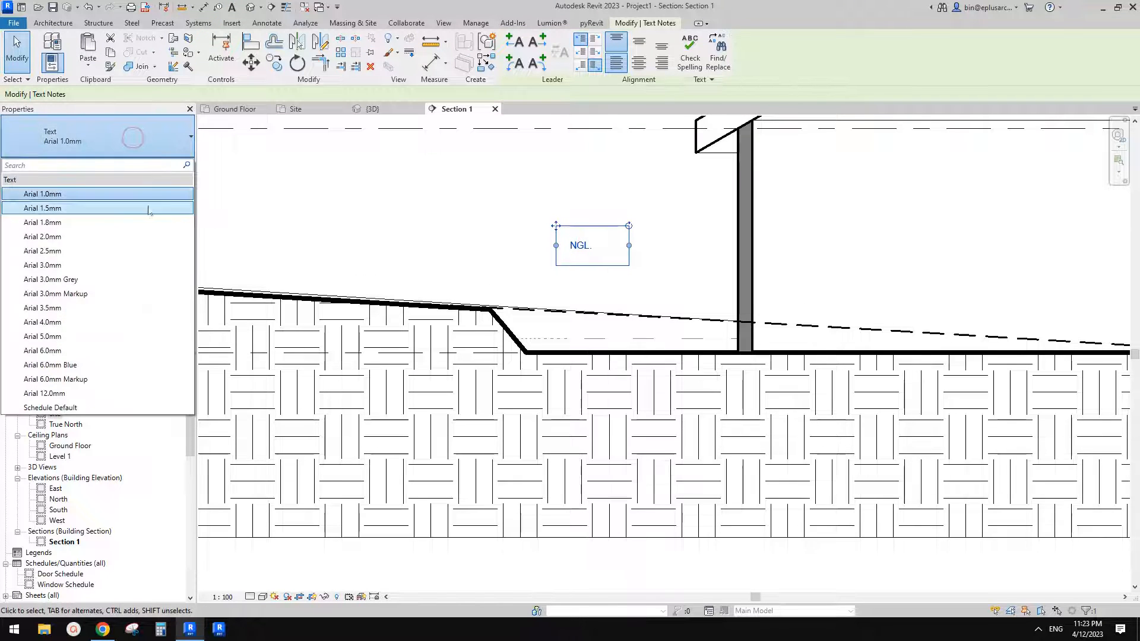
{"action": "left_click", "coordinate": [80, 240]}
{"action": "scroll", "coordinate": [628, 232], "scroll_direction": "up", "scroll_amount": 2}
{"action": "left_click", "coordinate": [639, 250]}
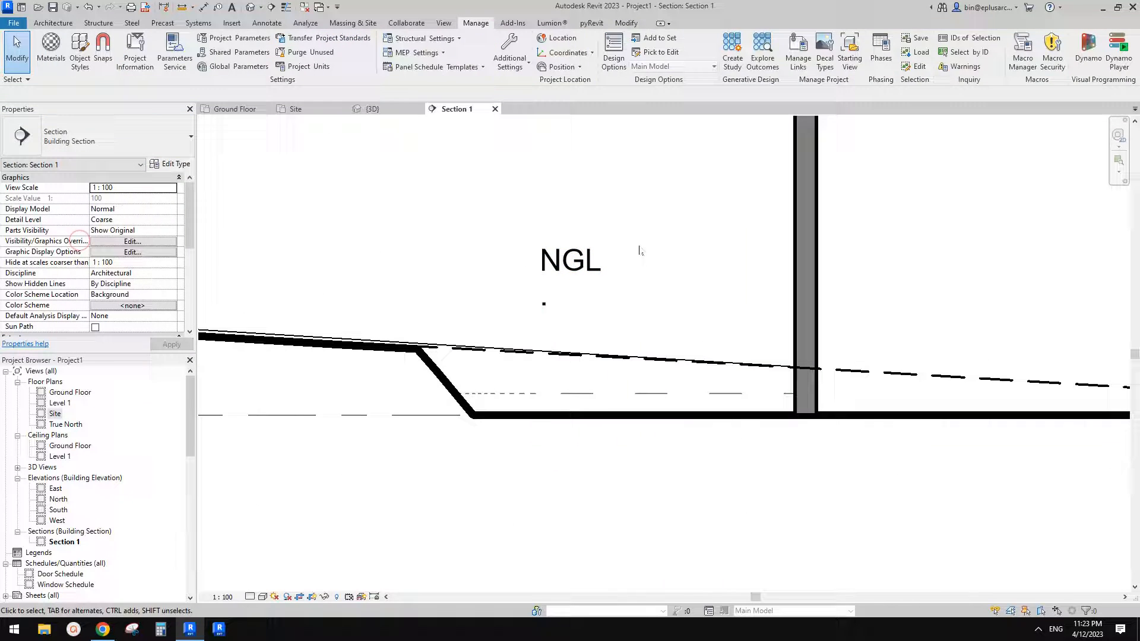
Step: Widen the NGL. note's box and move the note beside the dashed ground line, just inside the house's uphill wall
{"action": "left_click", "coordinate": [633, 279]}
{"action": "left_click_drag", "start_coordinate": [630, 278], "coordinate": [667, 279]}
{"action": "key", "text": "ctrl+c"}
{"action": "key", "text": "ctrl+v"}
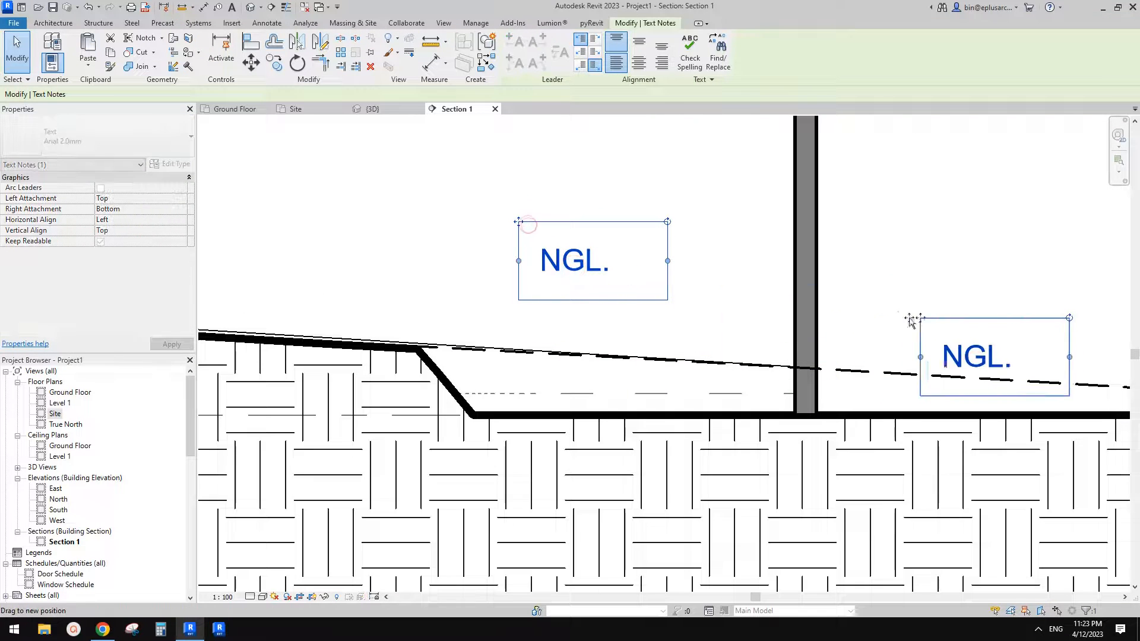
{"action": "left_click_drag", "start_coordinate": [865, 312], "coordinate": [864, 313]}
{"action": "scroll", "coordinate": [863, 309], "scroll_direction": "down", "scroll_amount": 3}
{"action": "middle_click_drag", "start_coordinate": [983, 311], "coordinate": [811, 295]}
{"action": "scroll", "coordinate": [790, 300], "scroll_direction": "up", "scroll_amount": 4}
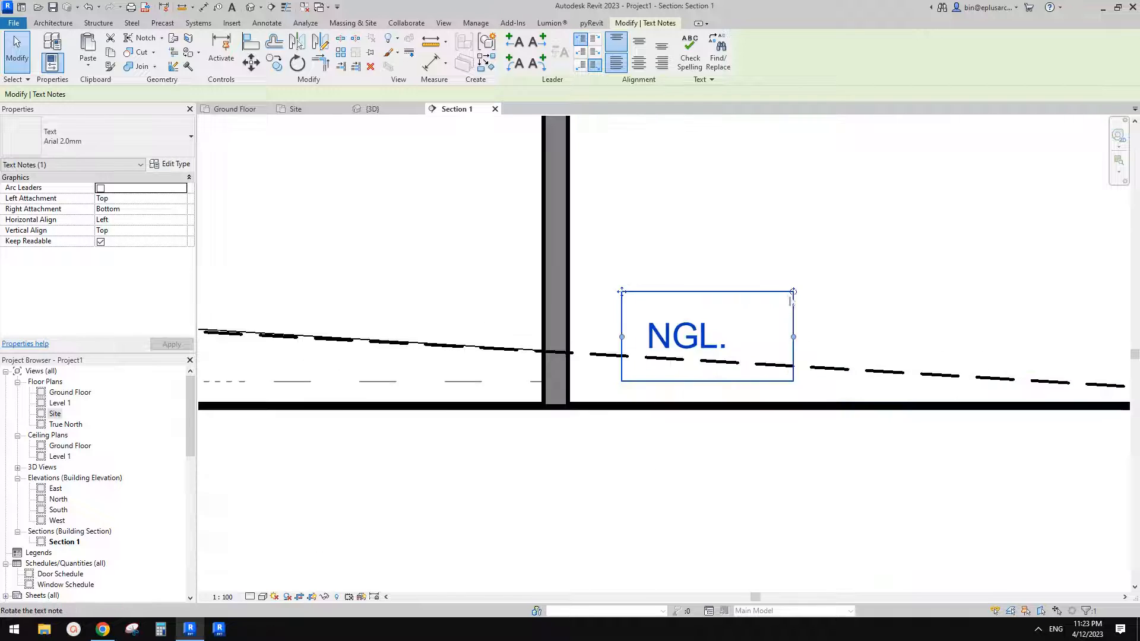
Step: Rotate the NGL. note to follow the slope of the dashed ground line and nudge it closer to the line
{"action": "left_click_drag", "start_coordinate": [793, 292], "coordinate": [869, 268]}
{"action": "scroll", "coordinate": [790, 297], "scroll_direction": "up", "scroll_amount": 2}
{"action": "middle_click_drag", "start_coordinate": [779, 297], "coordinate": [762, 303]}
{"action": "key", "text": "r"}
{"action": "key", "text": "o"}
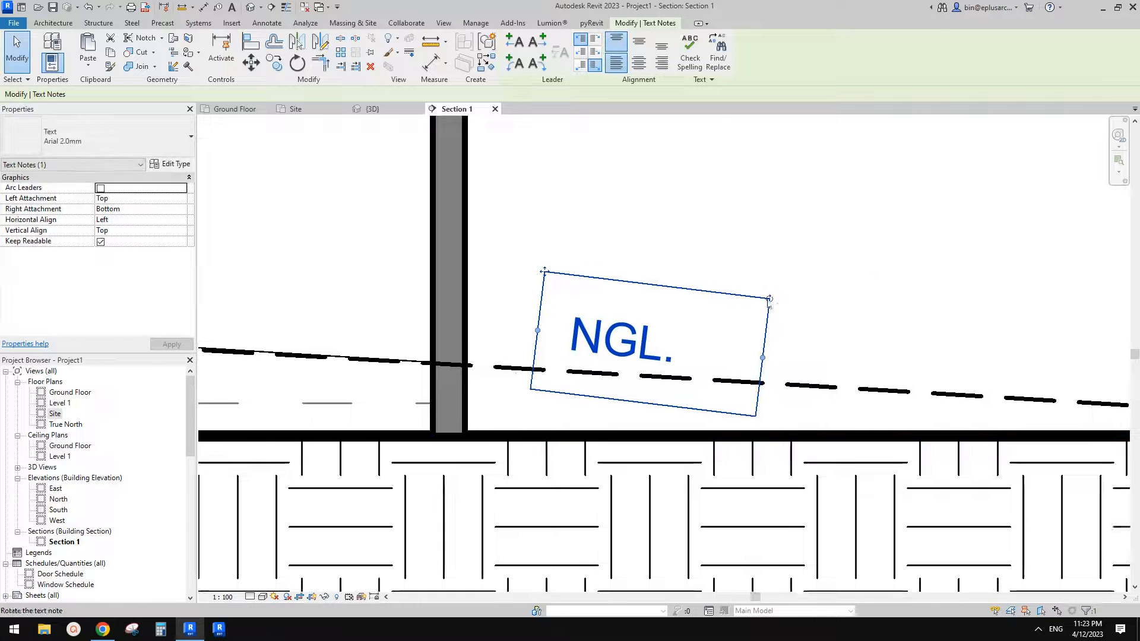
{"action": "key", "text": "Escape"}
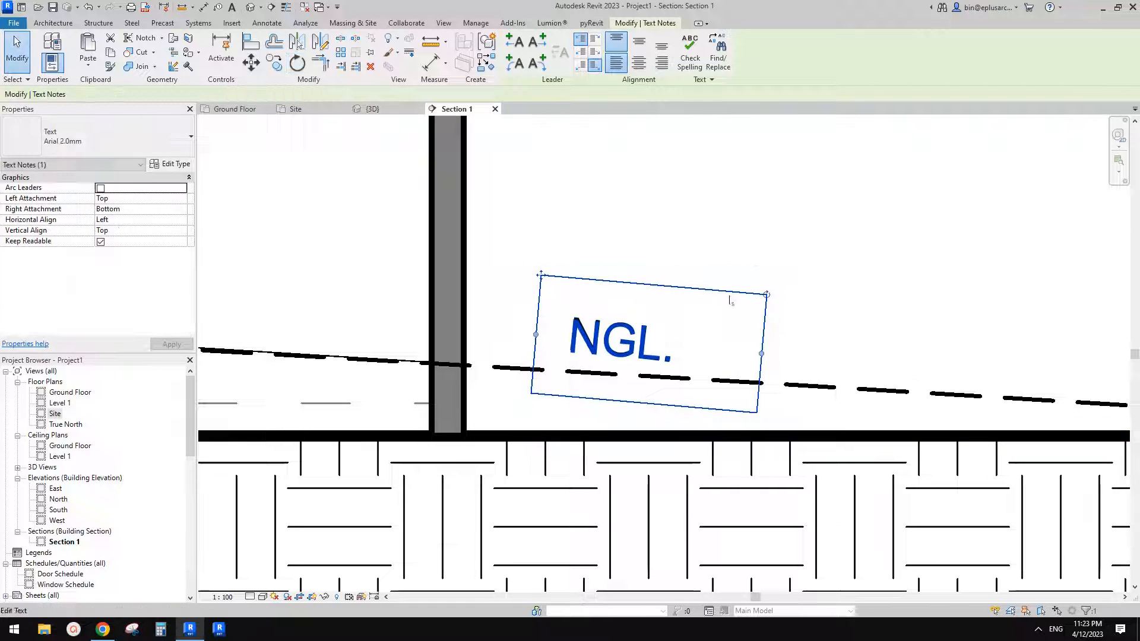
{"action": "left_click_drag", "start_coordinate": [540, 275], "coordinate": [540, 282]}
{"action": "key", "text": "Escape"}
Step: Examine the NGL. label and the dashed existing ground line against the new pad profile
{"action": "scroll", "coordinate": [625, 309], "scroll_direction": "down", "scroll_amount": 5}
{"action": "middle_click_drag", "start_coordinate": [572, 343], "coordinate": [885, 308]}
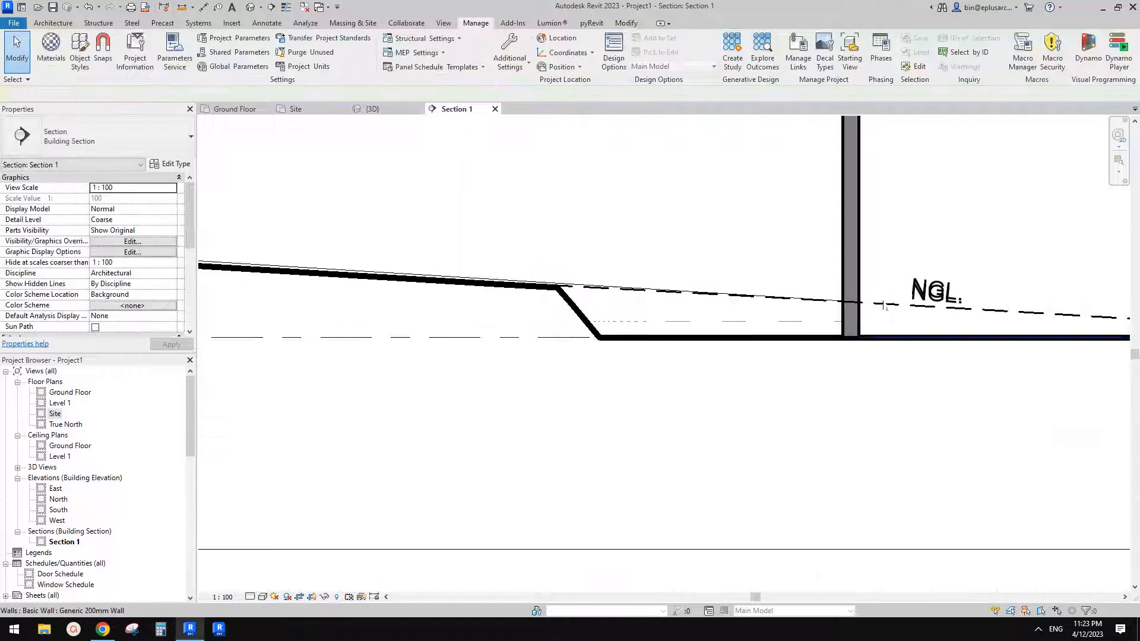
{"action": "scroll", "coordinate": [956, 291], "scroll_direction": "up", "scroll_amount": 4}
{"action": "scroll", "coordinate": [954, 287], "scroll_direction": "up", "scroll_amount": 2}
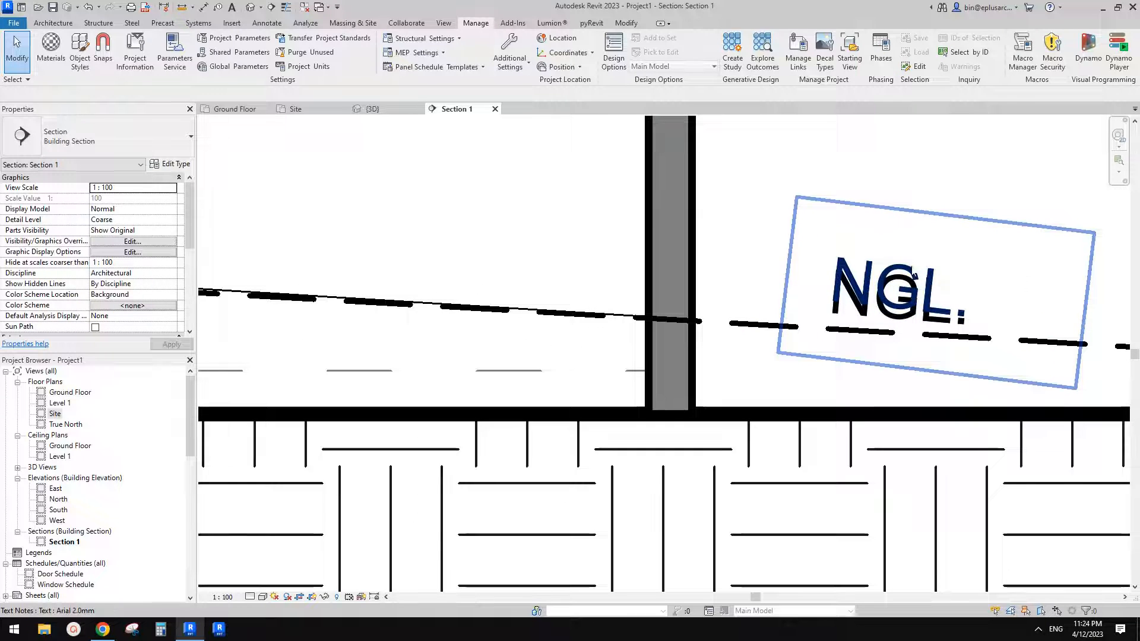
{"action": "scroll", "coordinate": [872, 264], "scroll_direction": "down", "scroll_amount": 5}
{"action": "middle_click_drag", "start_coordinate": [916, 254], "coordinate": [644, 265]}
{"action": "middle_click_drag", "start_coordinate": [545, 218], "coordinate": [538, 221]}
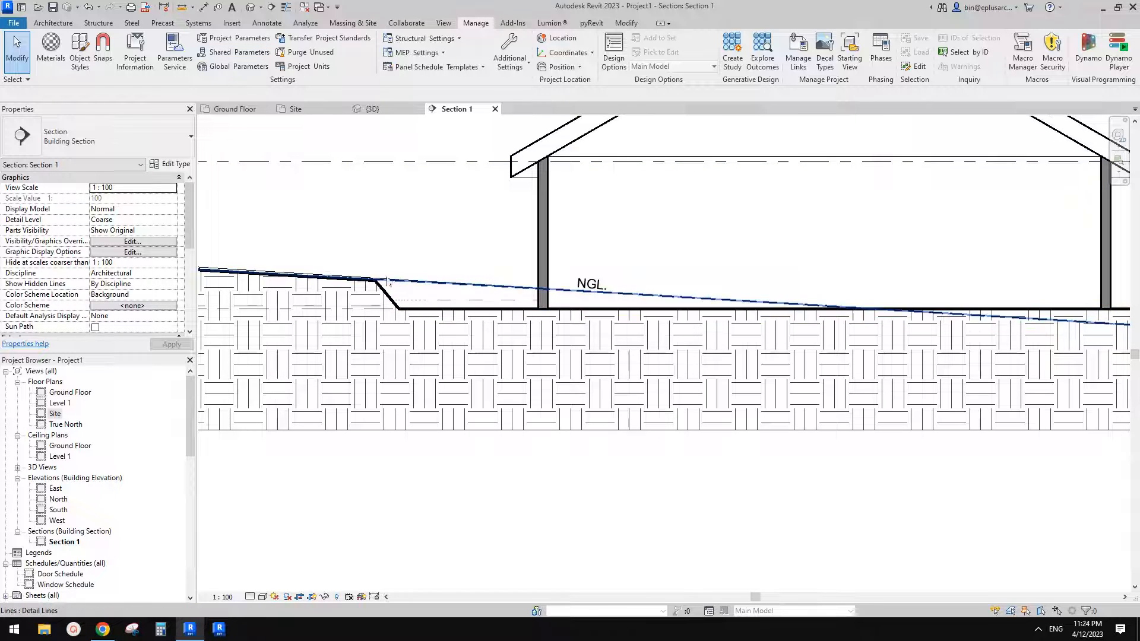
{"action": "middle_click_drag", "start_coordinate": [425, 324], "coordinate": [475, 325]}
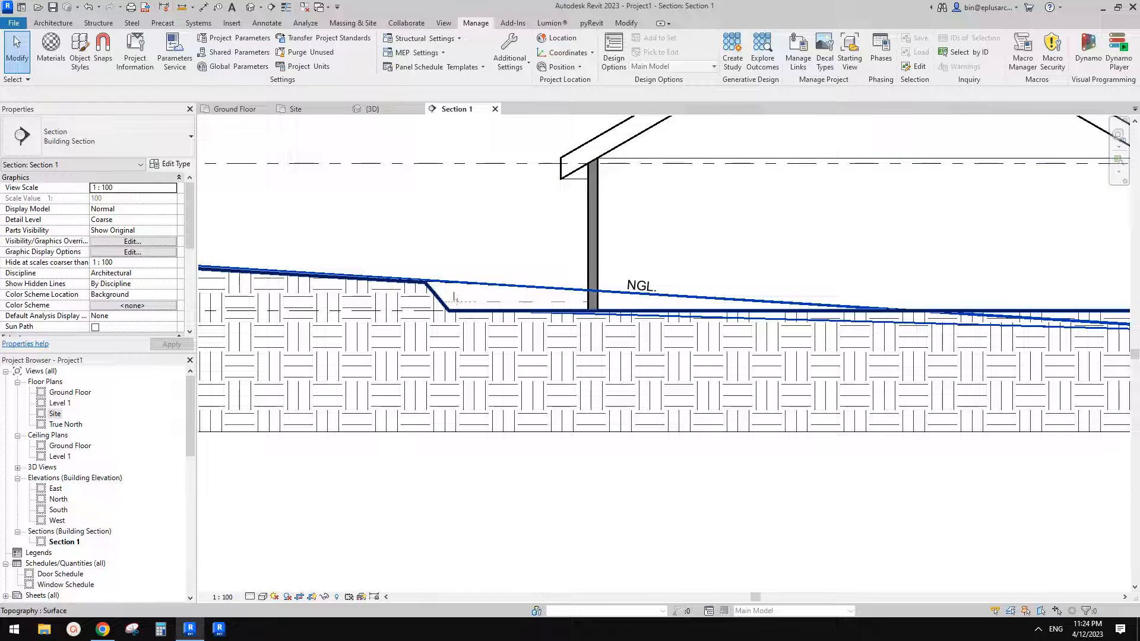
{"action": "middle_click_drag", "start_coordinate": [741, 269], "coordinate": [729, 281]}
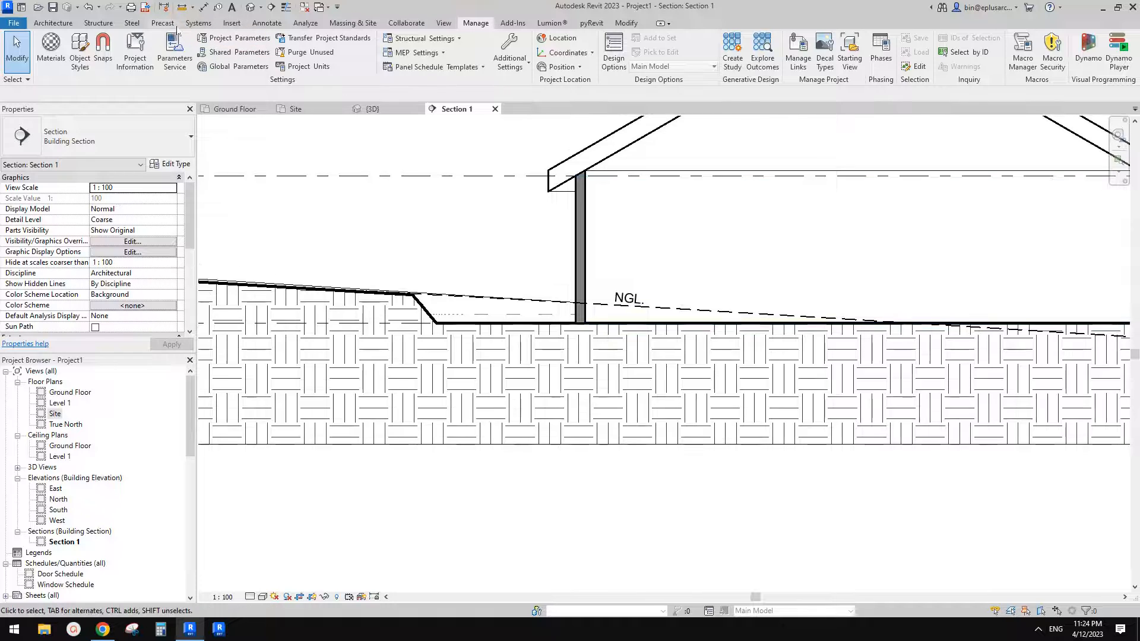
Step: Draw a filled region with invisible boundary lines over the cut area between the uphill batter, the pad and the dashed existing ground line
{"action": "left_click", "coordinate": [266, 23]}
{"action": "left_click", "coordinate": [323, 50]}
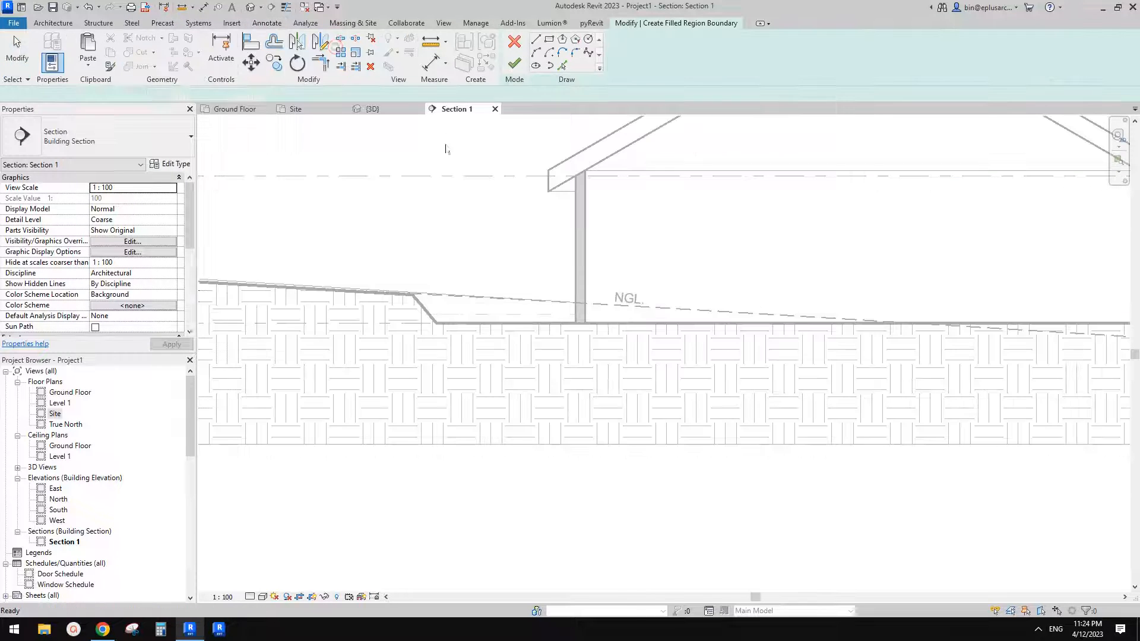
{"action": "left_click", "coordinate": [667, 59]}
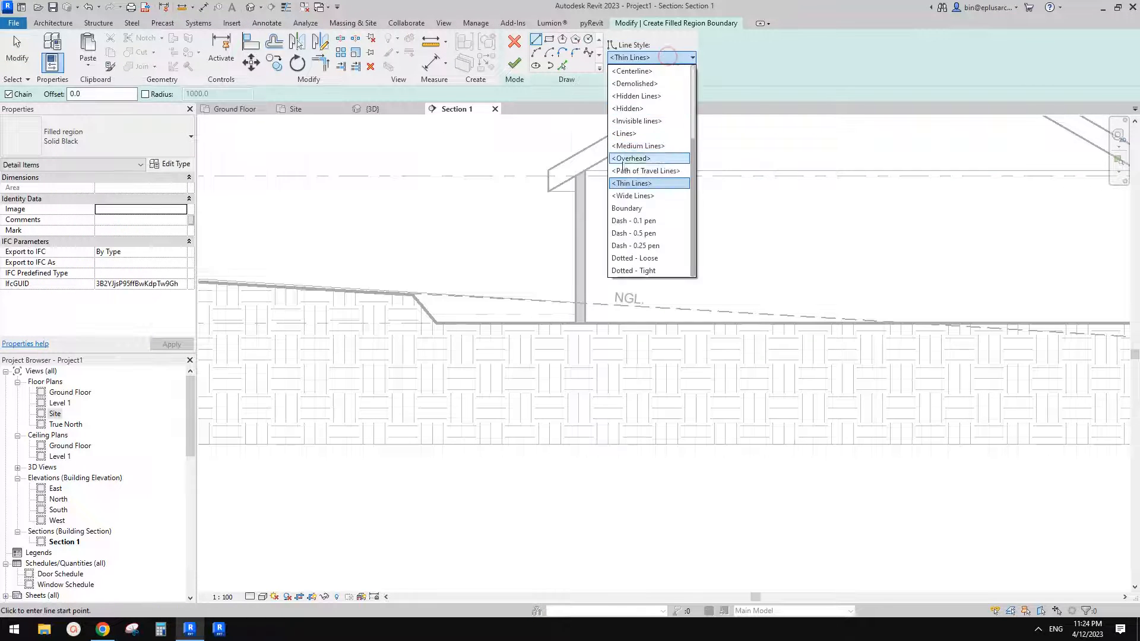
{"action": "left_click", "coordinate": [640, 122]}
{"action": "scroll", "coordinate": [488, 234], "scroll_direction": "up", "scroll_amount": 2}
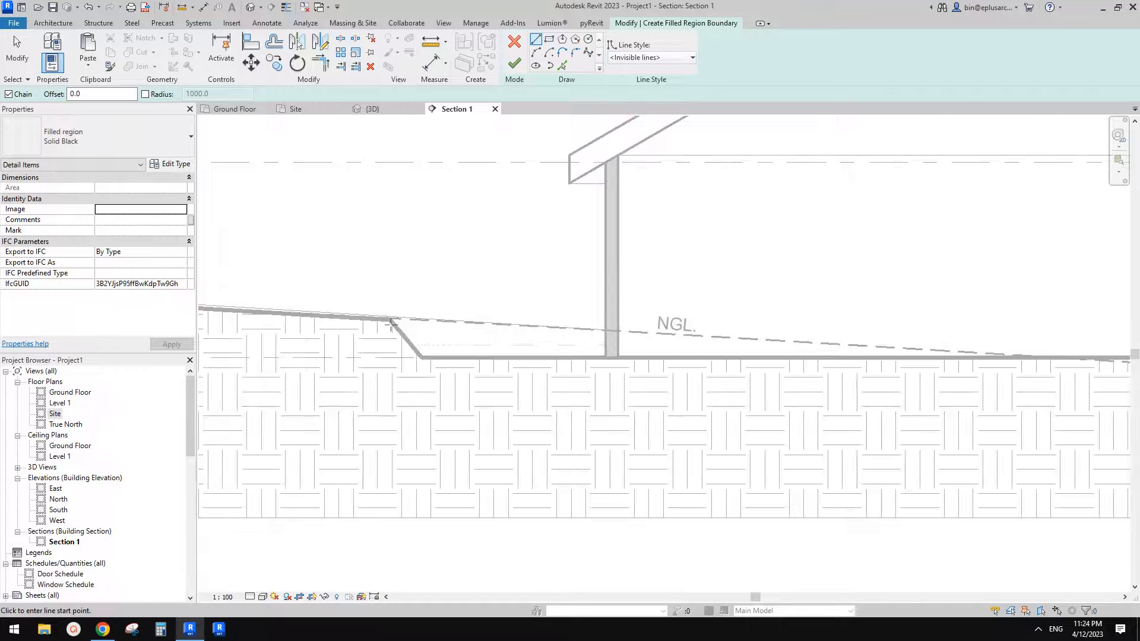
{"action": "left_click", "coordinate": [421, 357]}
{"action": "middle_click_drag", "start_coordinate": [830, 357], "coordinate": [514, 334]}
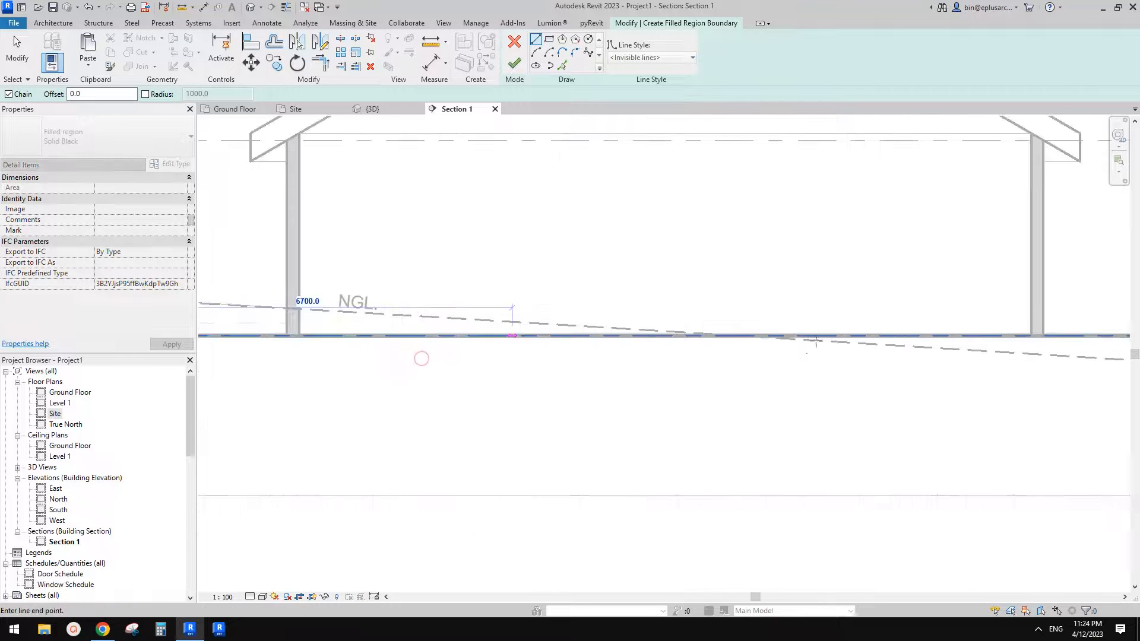
{"action": "left_click", "coordinate": [746, 335]}
{"action": "middle_click_drag", "start_coordinate": [237, 307], "coordinate": [623, 297]}
{"action": "scroll", "coordinate": [620, 296], "scroll_direction": "up", "scroll_amount": 3}
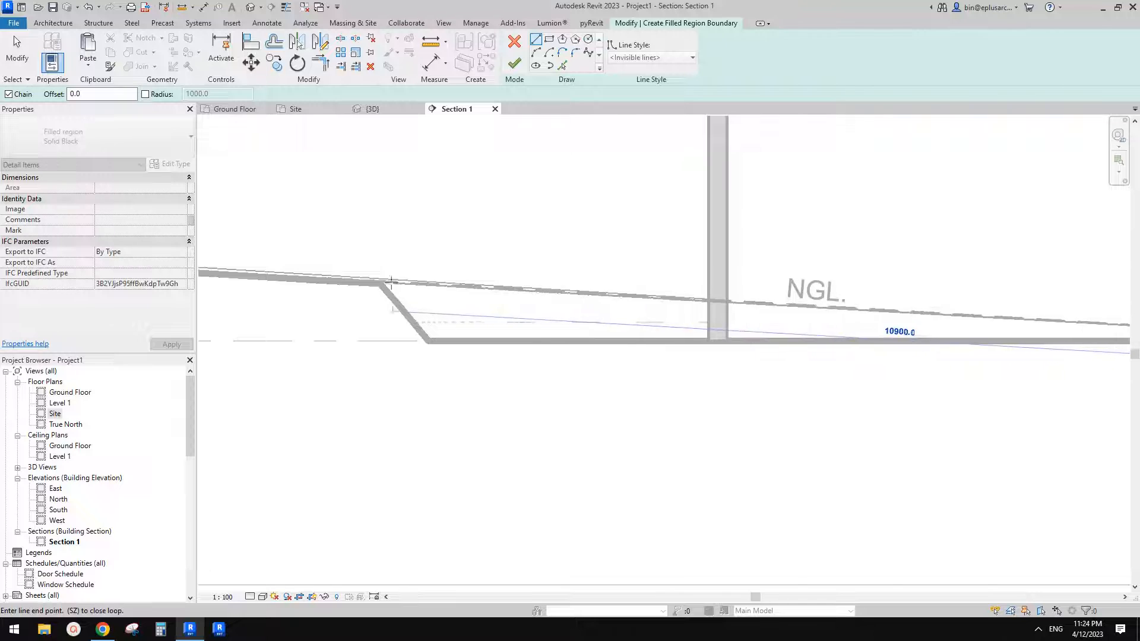
{"action": "left_click", "coordinate": [383, 286]}
{"action": "left_click", "coordinate": [514, 63]}
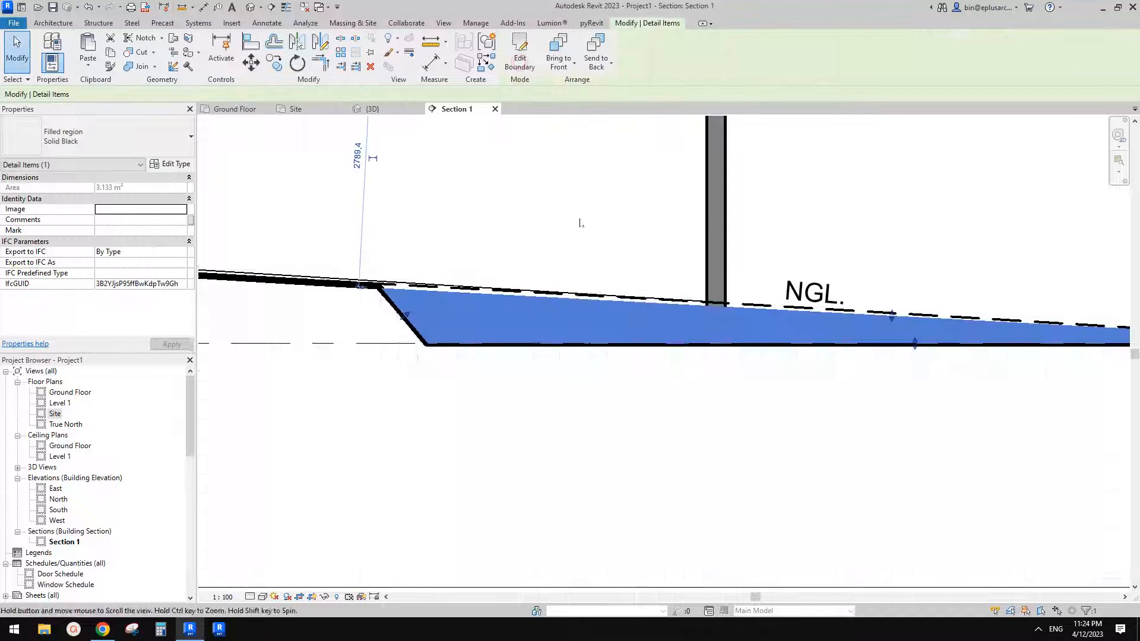
Step: Change the cut area's filled region type to Diagonal Up
{"action": "left_click", "coordinate": [130, 144]}
{"action": "left_click", "coordinate": [91, 253]}
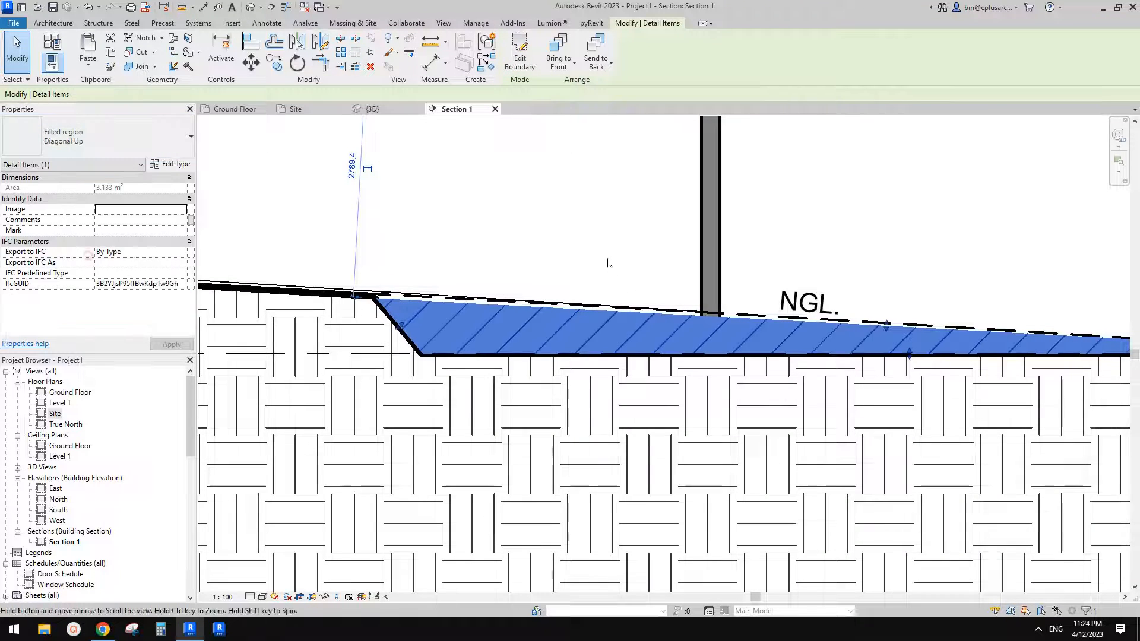
{"action": "left_click", "coordinate": [660, 266]}
Step: Duplicate the cut region's Diagonal Up type under the name CUT
{"action": "left_click", "coordinate": [451, 332]}
{"action": "left_click", "coordinate": [169, 164]}
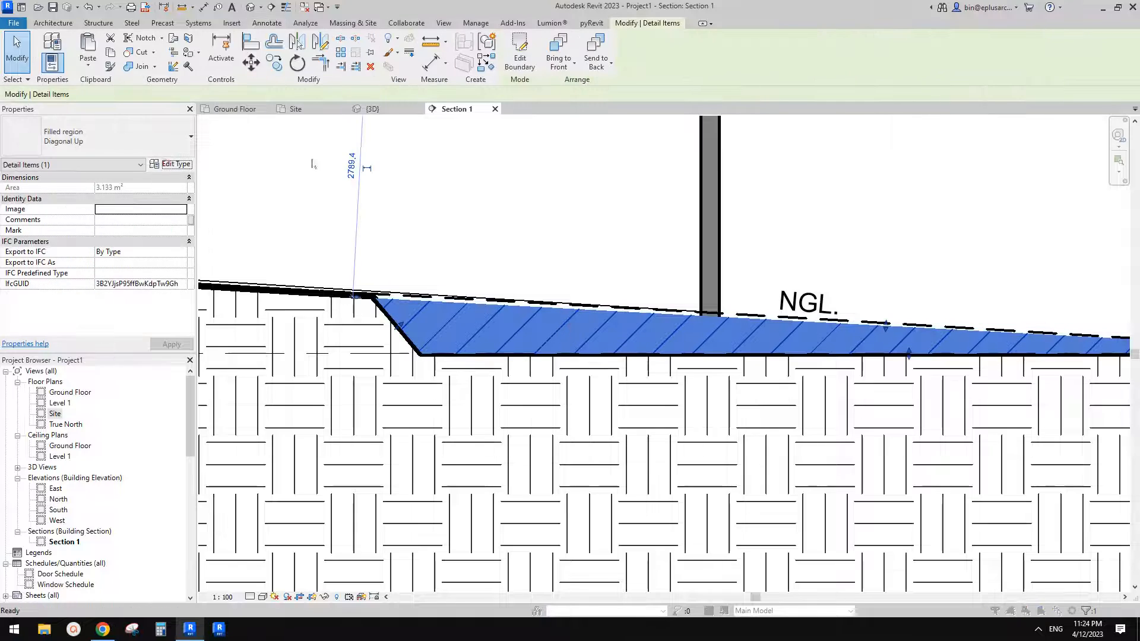
{"action": "left_click", "coordinate": [417, 173]}
{"action": "type", "text": "C"}
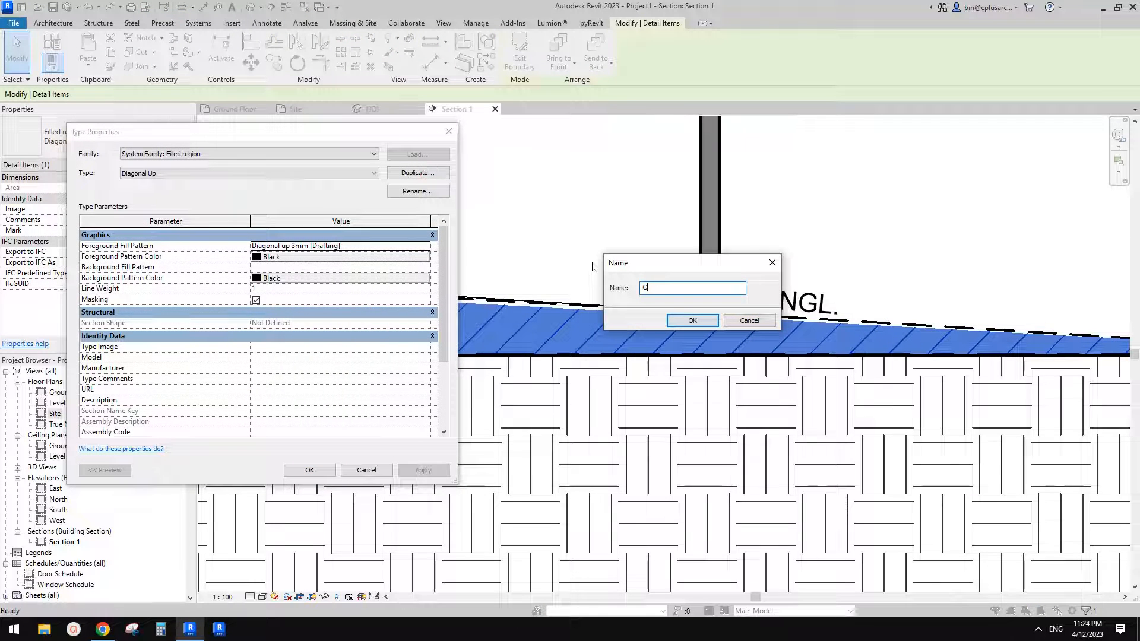
{"action": "type", "text": "UT"}
{"action": "left_click", "coordinate": [692, 321]}
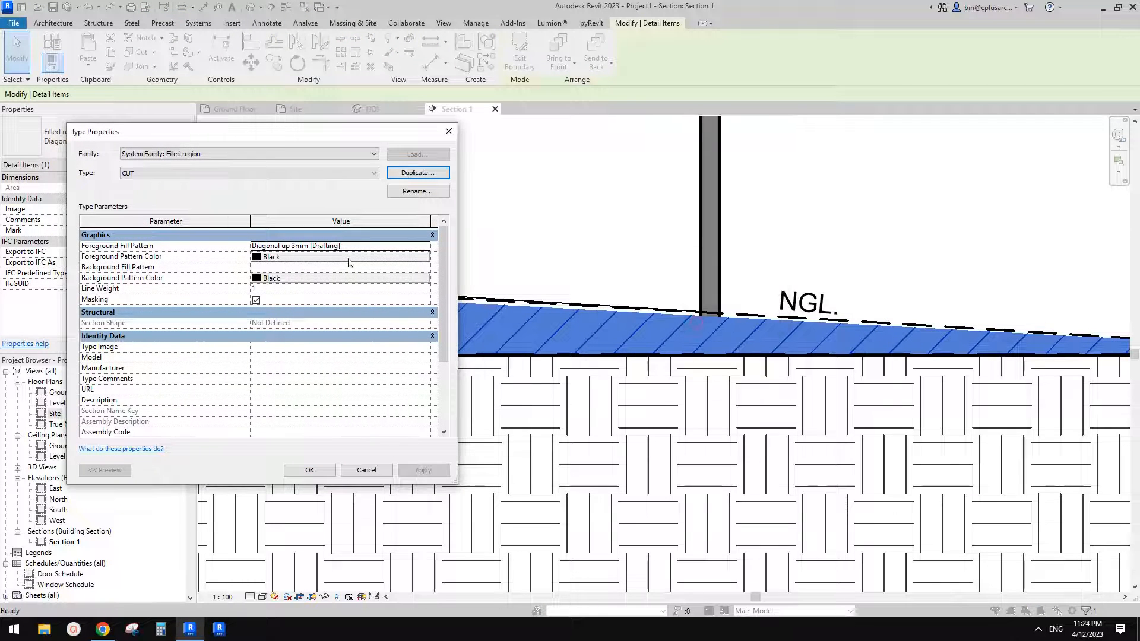
Step: Set the CUT type's foreground pattern color to red and apply it to the filled region
{"action": "left_click", "coordinate": [349, 257]}
{"action": "left_click", "coordinate": [138, 236]}
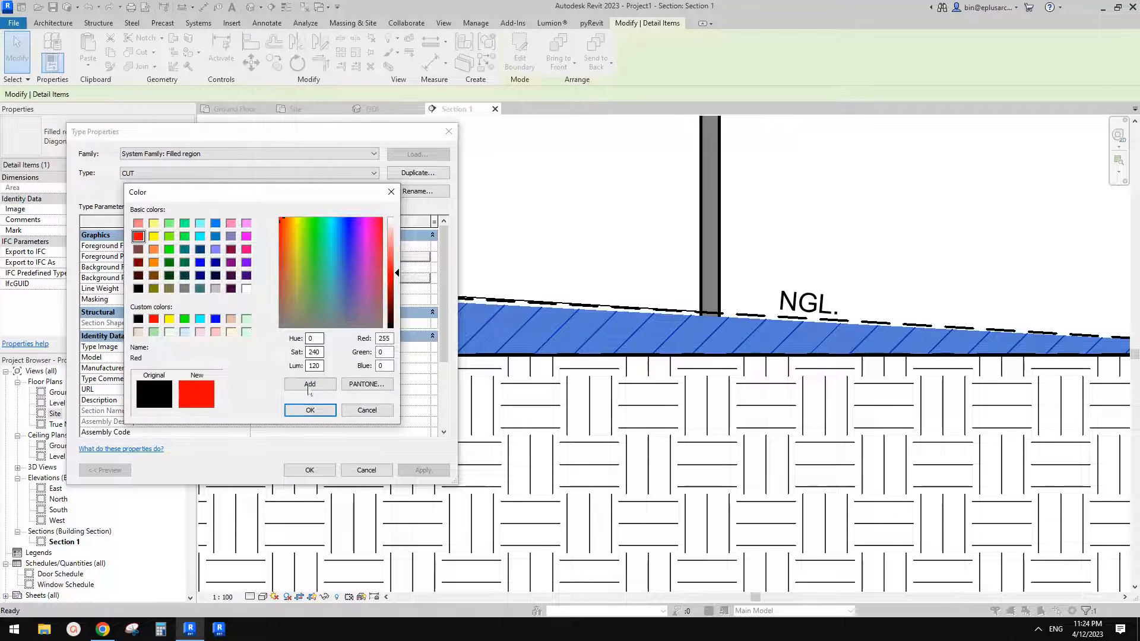
{"action": "left_click", "coordinate": [310, 410]}
{"action": "left_click", "coordinate": [310, 470]}
{"action": "key", "text": "Escape"}
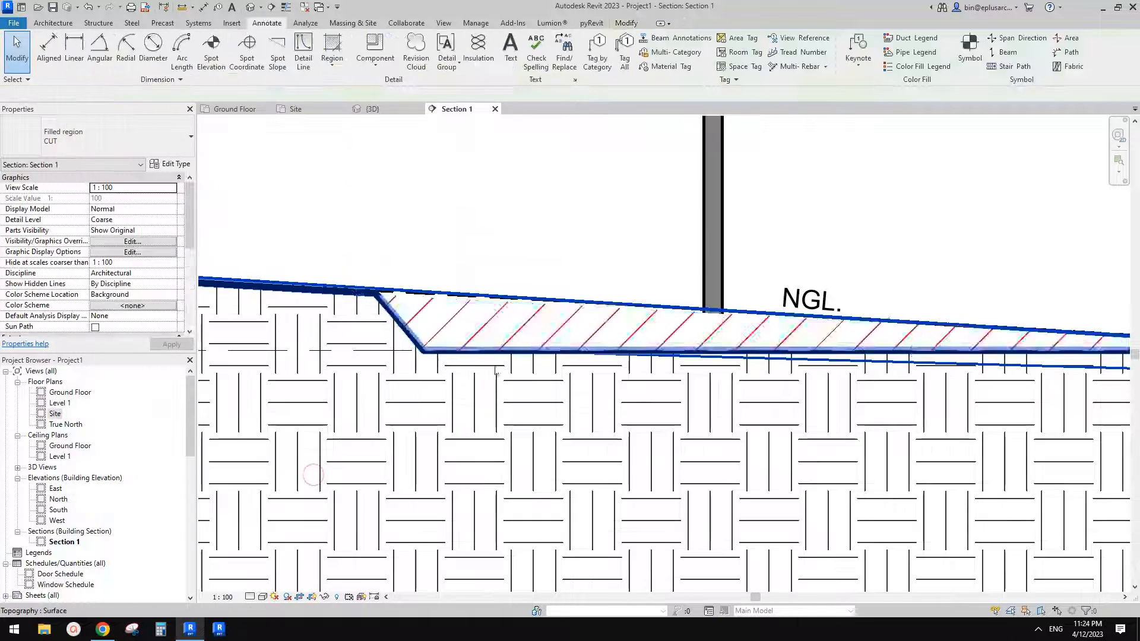
Step: Review the cut hatch and ground profile along the whole section, then switch to Chrome to compare with the reference elevations in the Google Docs document
{"action": "scroll", "coordinate": [530, 355], "scroll_direction": "down", "scroll_amount": 2}
{"action": "middle_click_drag", "start_coordinate": [1016, 353], "coordinate": [749, 335]}
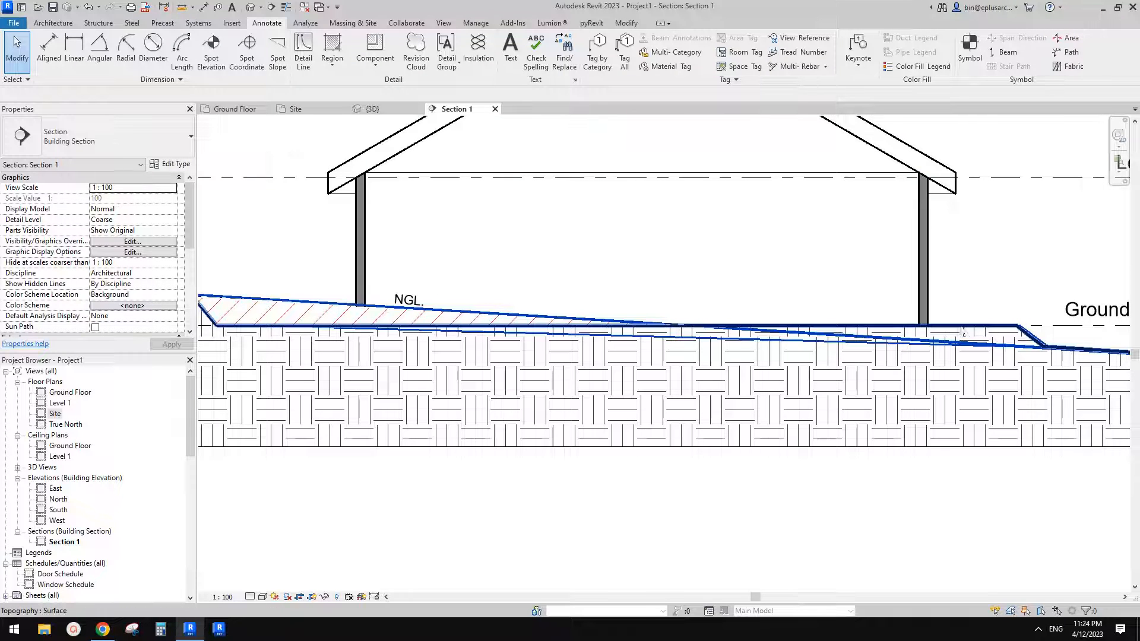
{"action": "scroll", "coordinate": [995, 327], "scroll_direction": "down", "scroll_amount": 2}
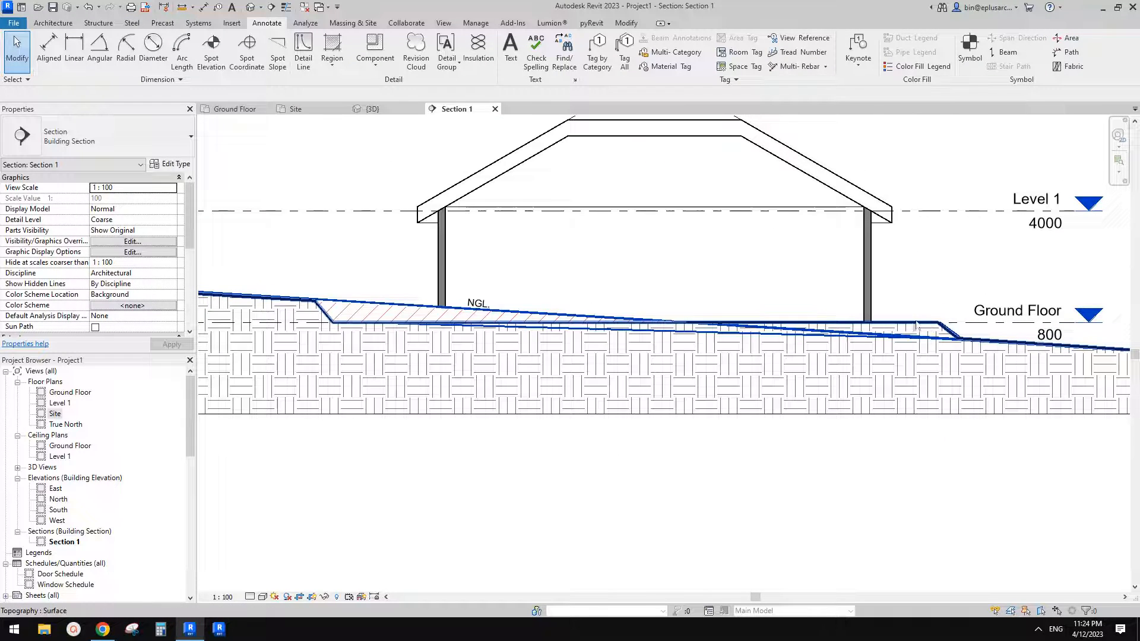
{"action": "scroll", "coordinate": [899, 326], "scroll_direction": "down", "scroll_amount": 1}
{"action": "mouse_move", "coordinate": [801, 356]}
{"action": "middle_mouse_down"}
{"action": "mouse_move", "coordinate": [890, 341]}
{"action": "mouse_move", "coordinate": [799, 351]}
{"action": "middle_mouse_up"}
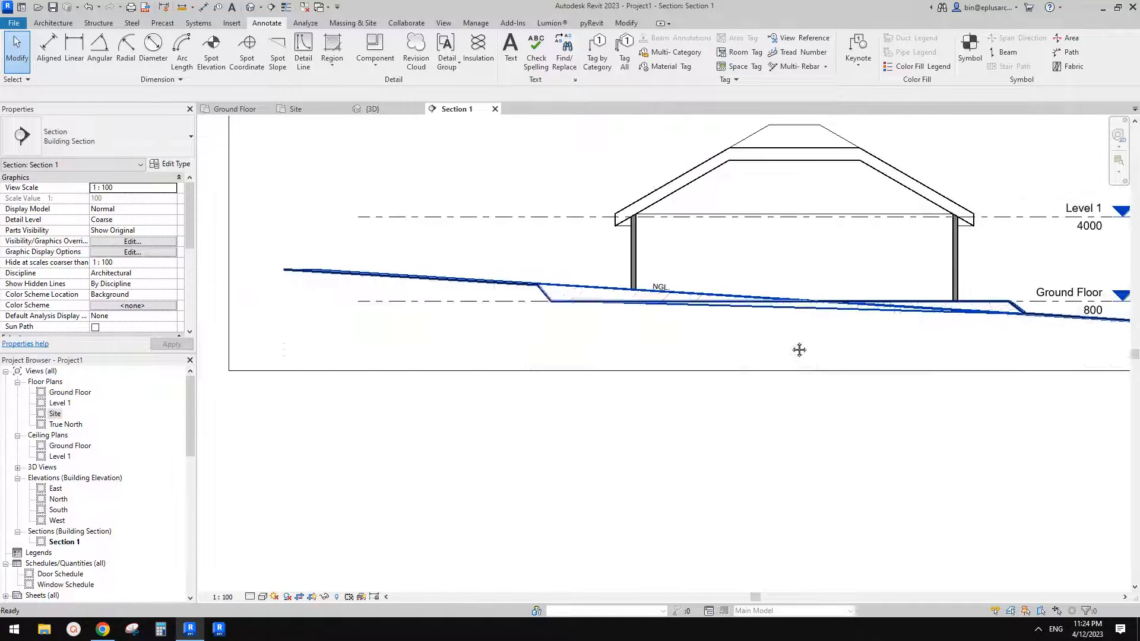
{"action": "middle_click_drag", "start_coordinate": [931, 400], "coordinate": [901, 415]}
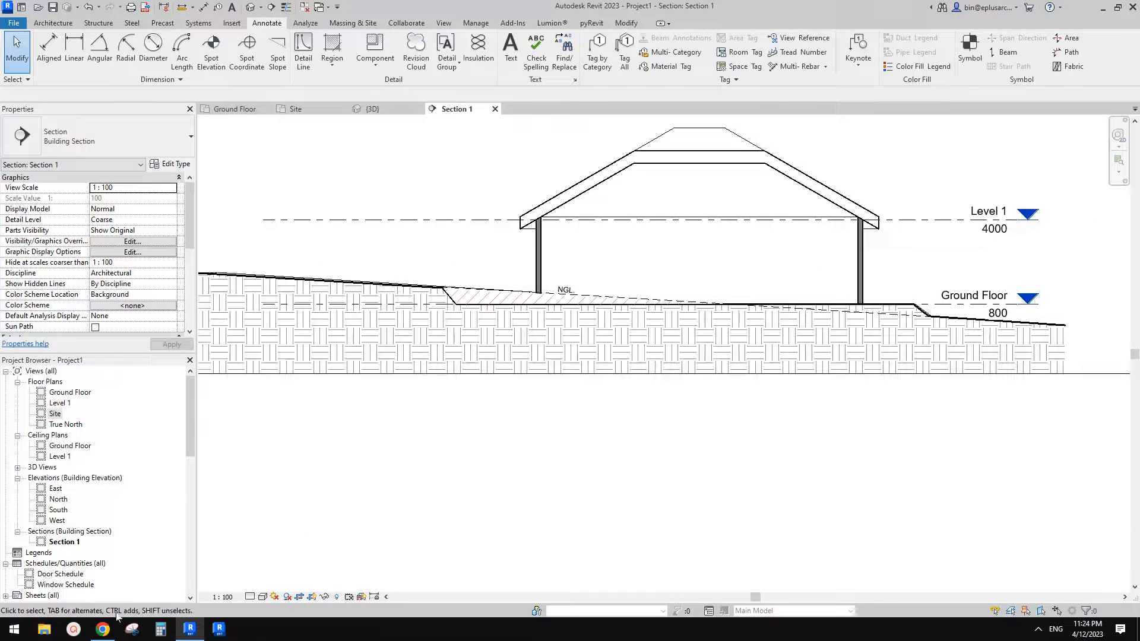
{"action": "left_click", "coordinate": [102, 628]}
{"action": "scroll", "coordinate": [449, 421], "scroll_direction": "down", "scroll_amount": 1}
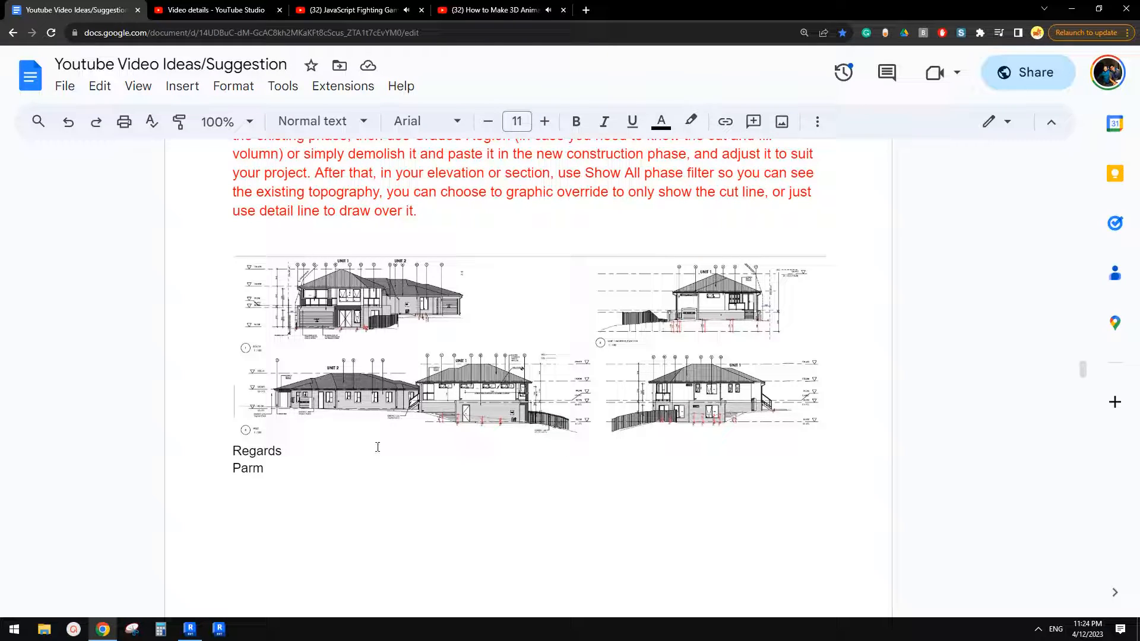
Step: Switch back to Revit and set Section 1's phase filter to Show All
{"action": "left_click", "coordinate": [190, 631]}
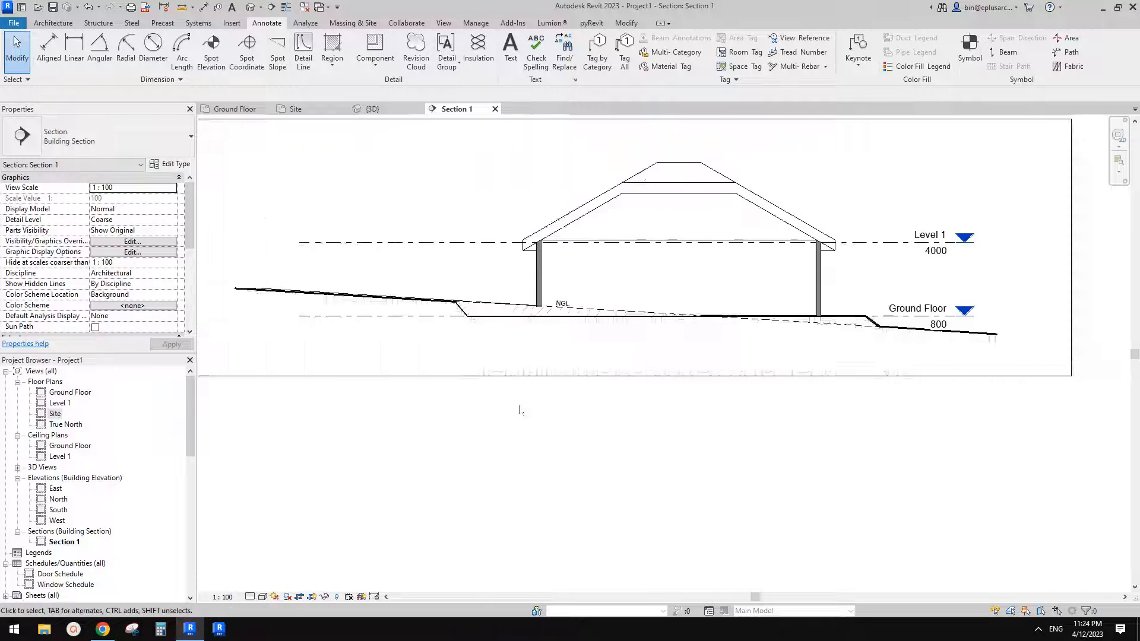
{"action": "left_click", "coordinate": [171, 305]}
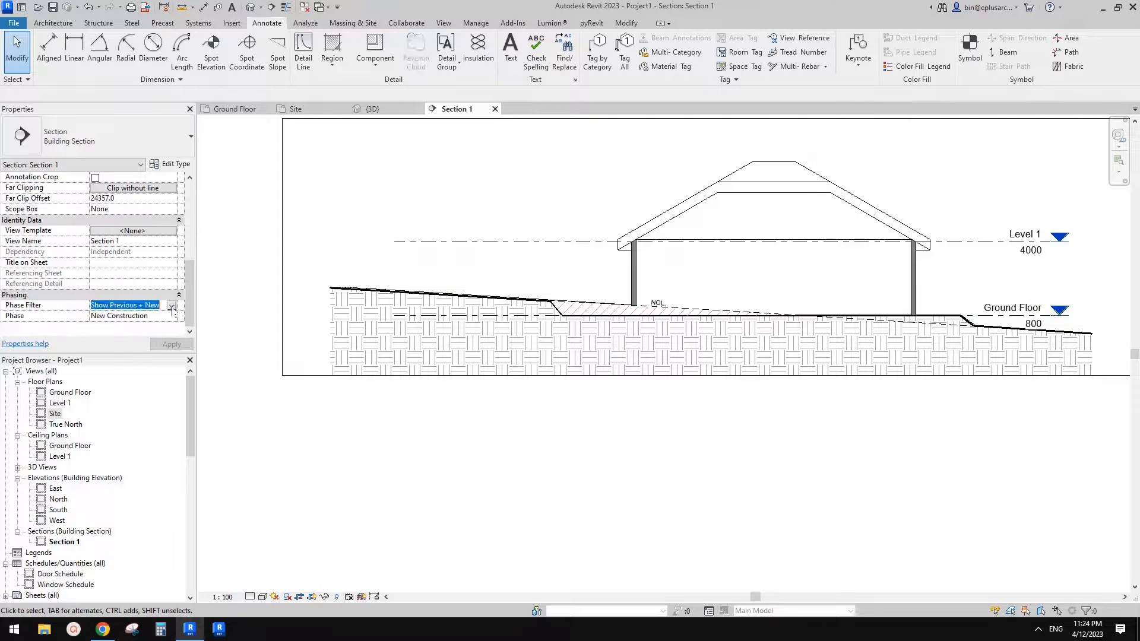
{"action": "left_click", "coordinate": [105, 316]}
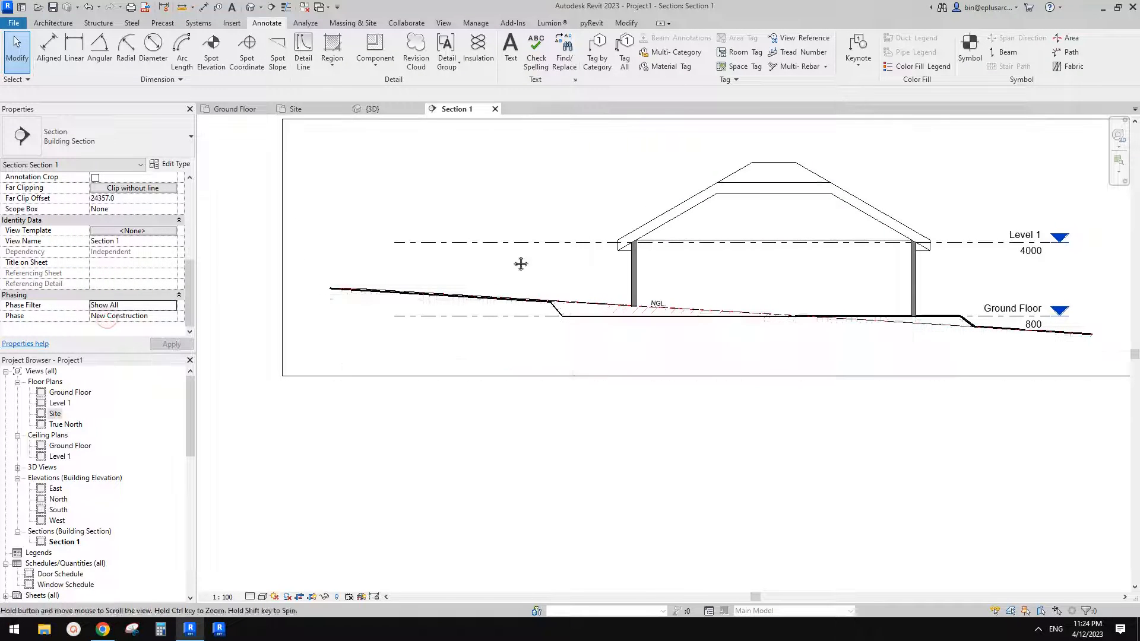
Step: Inspect the existing topography's phase properties and the phase filter in the 3D view, then compare its ground line with the pad in Section 1
{"action": "left_click", "coordinate": [250, 7]}
{"action": "middle_click_drag", "start_coordinate": [556, 296], "coordinate": [602, 400], "text": "shift"}
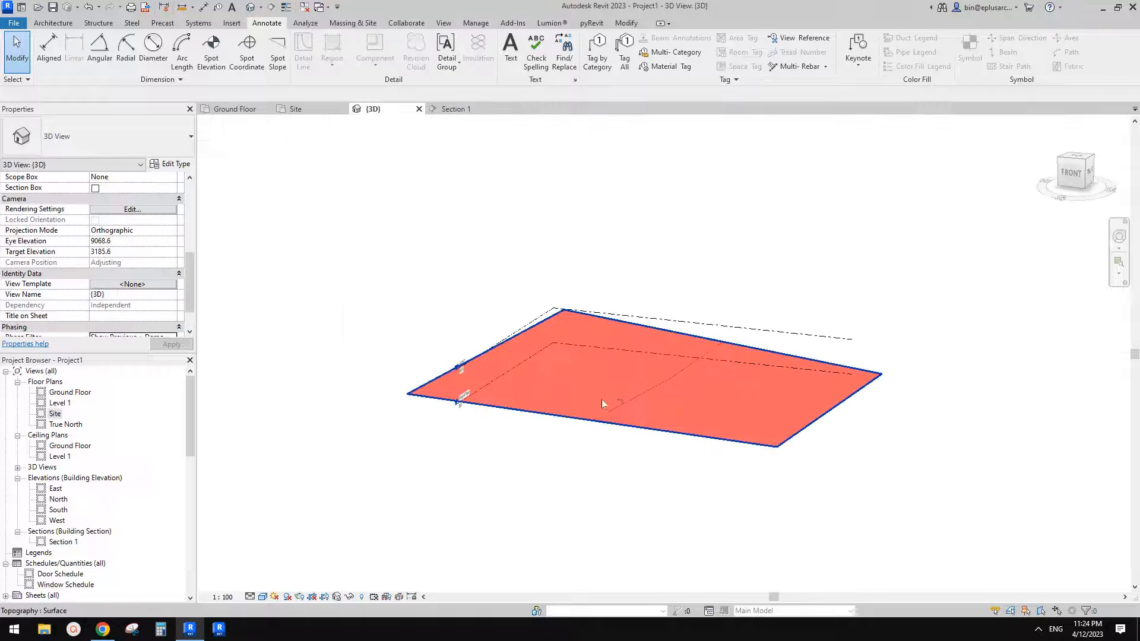
{"action": "left_click", "coordinate": [584, 397]}
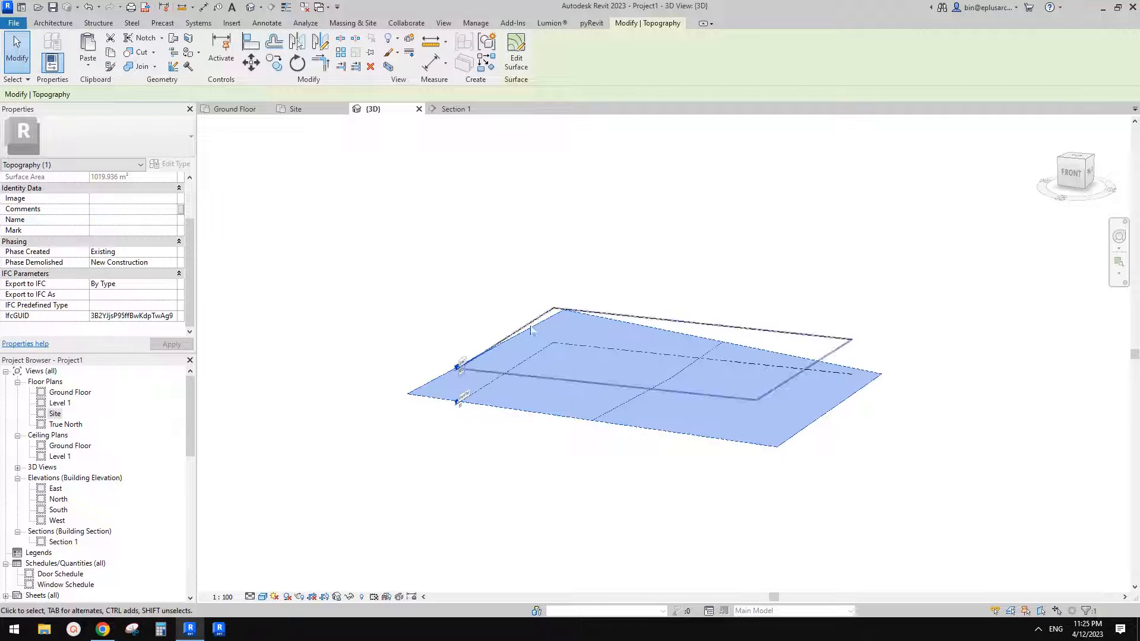
{"action": "middle_click_drag", "start_coordinate": [654, 365], "coordinate": [580, 351], "text": "shift"}
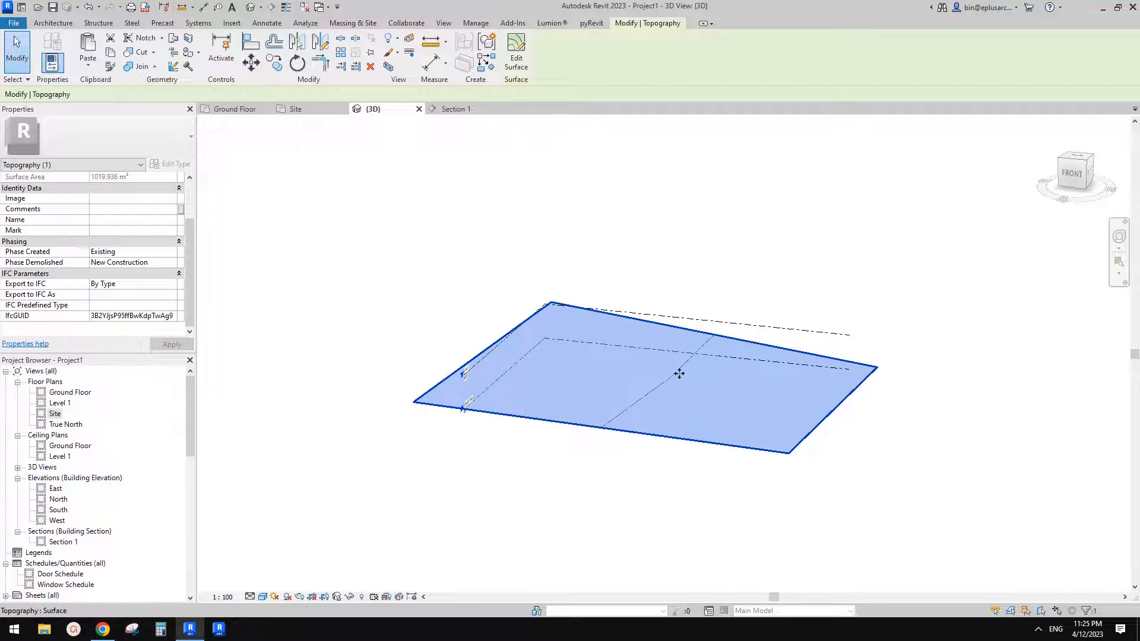
{"action": "mouse_move", "coordinate": [677, 372]}
{"action": "middle_mouse_down", "text": "shift"}
{"action": "mouse_move", "coordinate": [662, 378]}
{"action": "mouse_move", "coordinate": [675, 376]}
{"action": "mouse_move", "coordinate": [672, 389]}
{"action": "middle_mouse_up", "text": "shift"}
{"action": "scroll", "coordinate": [672, 389], "scroll_direction": "up", "scroll_amount": 2}
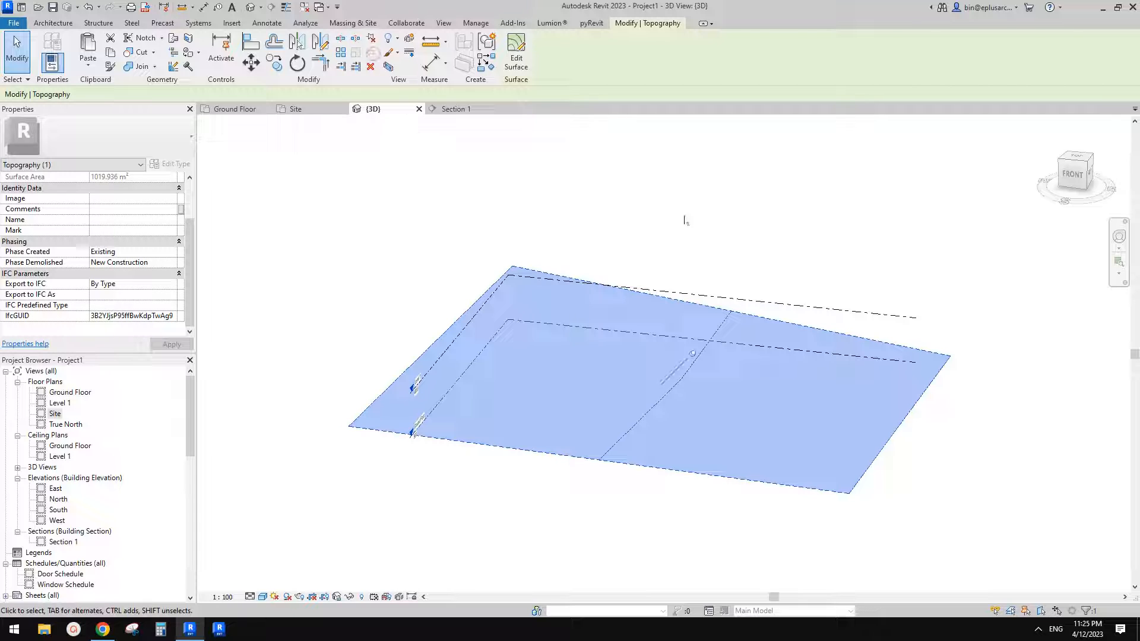
{"action": "left_click", "coordinate": [703, 221]}
{"action": "scroll", "coordinate": [847, 337], "scroll_direction": "down", "scroll_amount": 2}
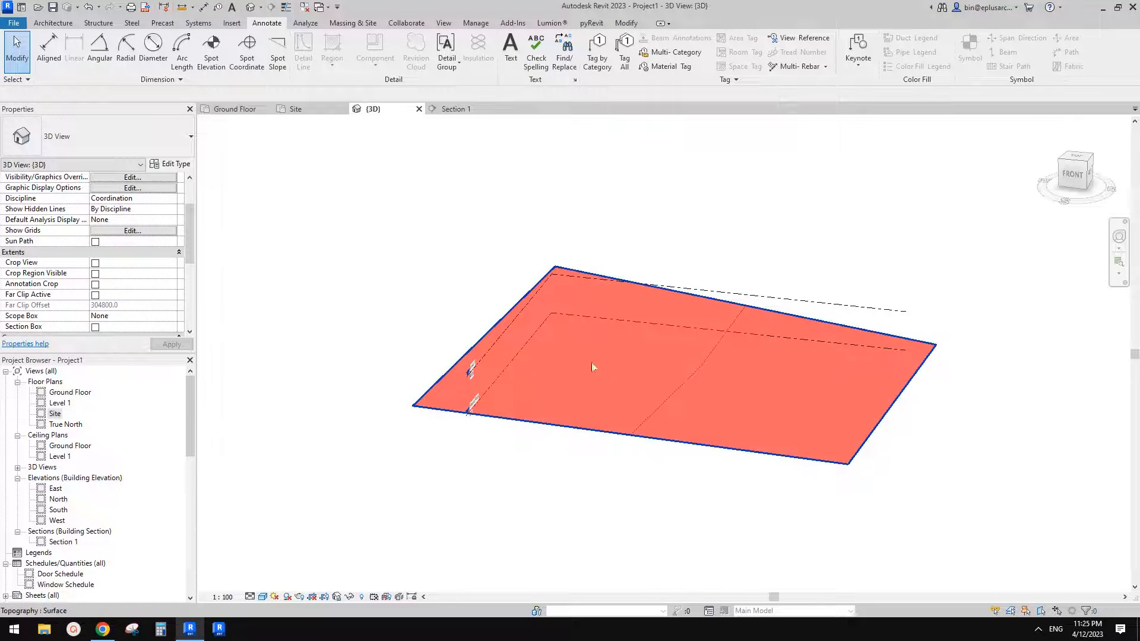
{"action": "left_click", "coordinate": [191, 291]}
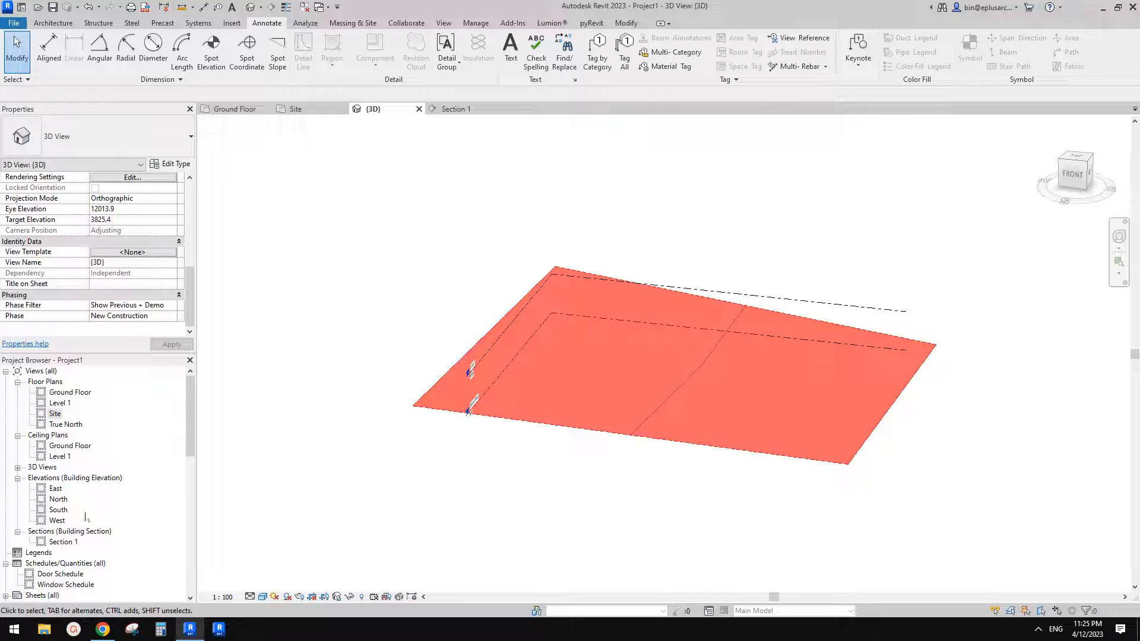
{"action": "scroll", "coordinate": [85, 516], "scroll_direction": "down", "scroll_amount": 1}
{"action": "double_click", "coordinate": [64, 530]}
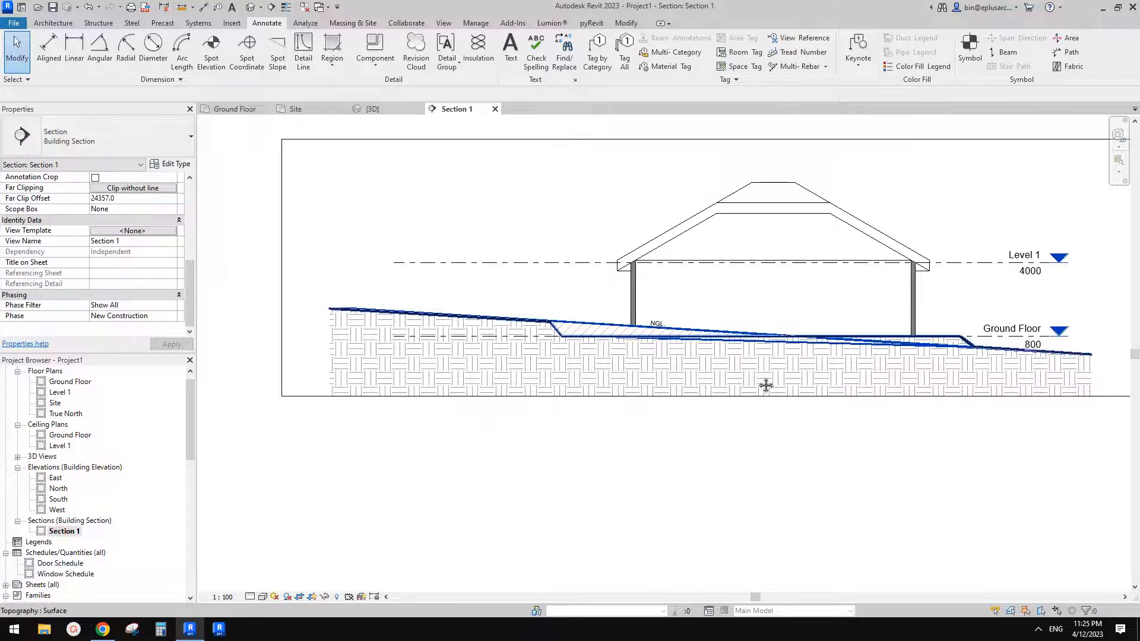
{"action": "scroll", "coordinate": [623, 354], "scroll_direction": "up", "scroll_amount": 1}
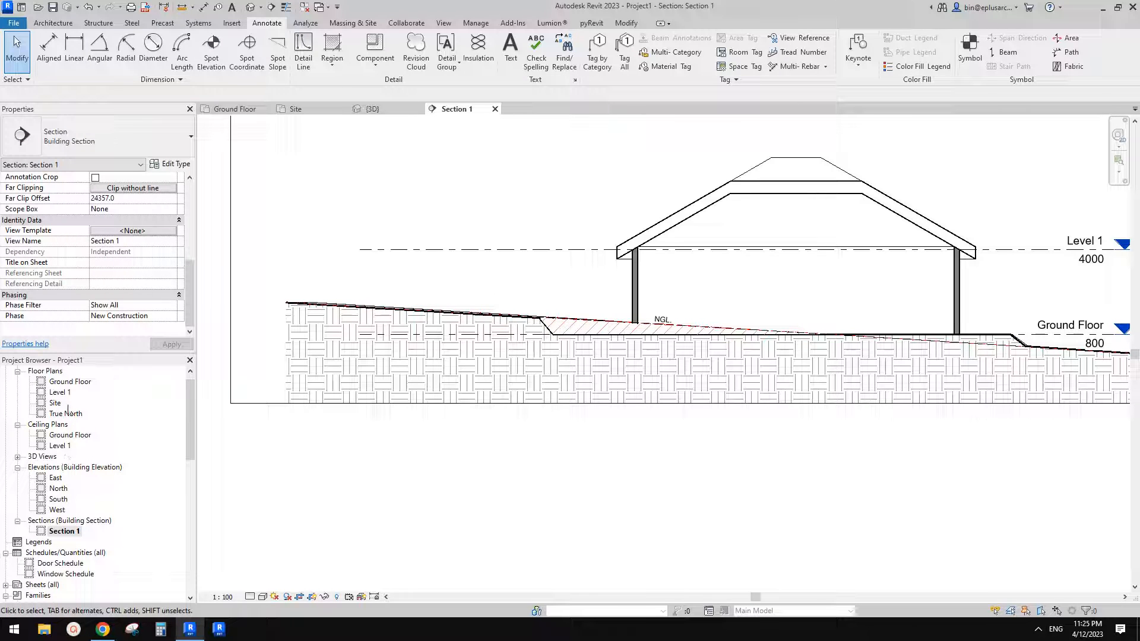
Step: In the Site plan, draw a building section diagonally through the house from the site's northwest side to near its southeast corner
{"action": "double_click", "coordinate": [68, 381]}
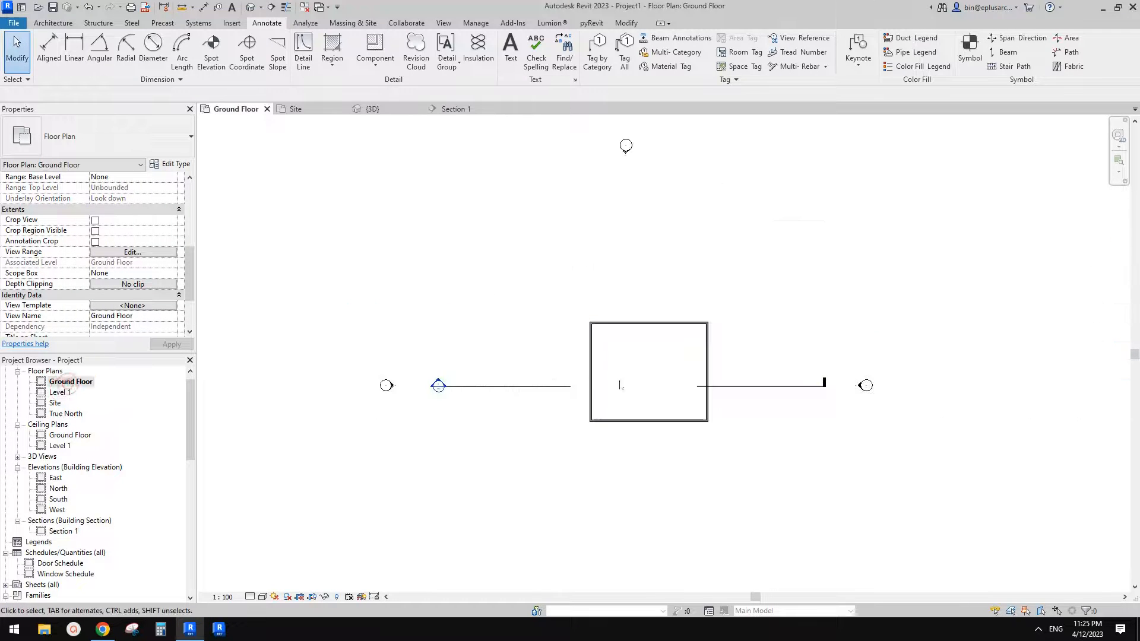
{"action": "double_click", "coordinate": [55, 403]}
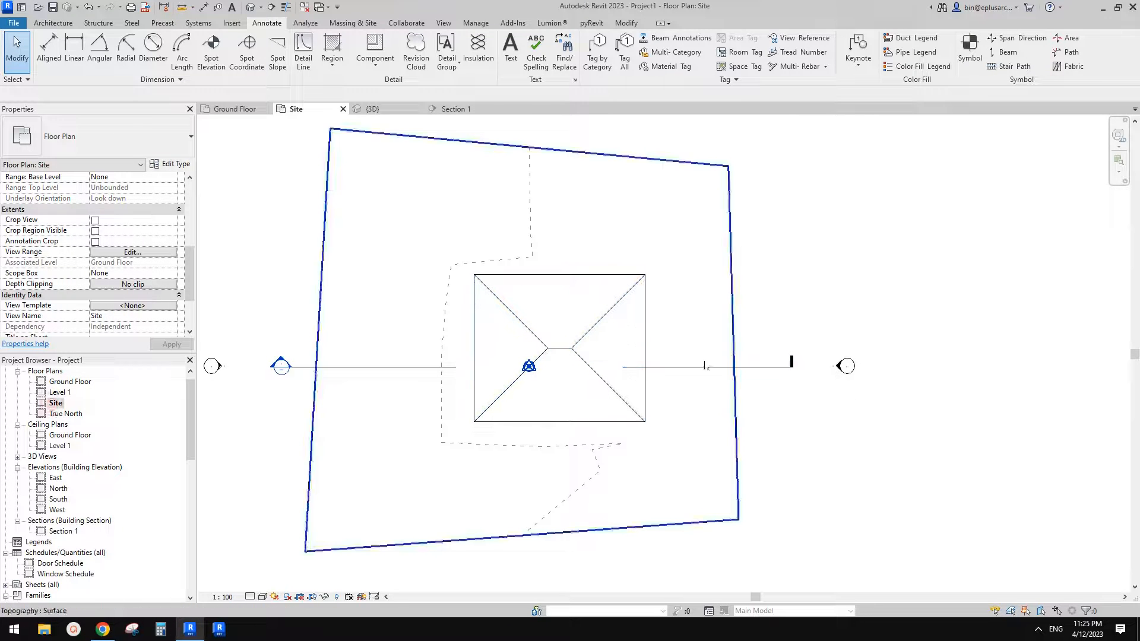
{"action": "left_click", "coordinate": [705, 366]}
{"action": "key", "text": "c"}
{"action": "key", "text": "s"}
{"action": "middle_click_drag", "start_coordinate": [712, 366], "coordinate": [718, 369]}
{"action": "left_click", "coordinate": [378, 187]}
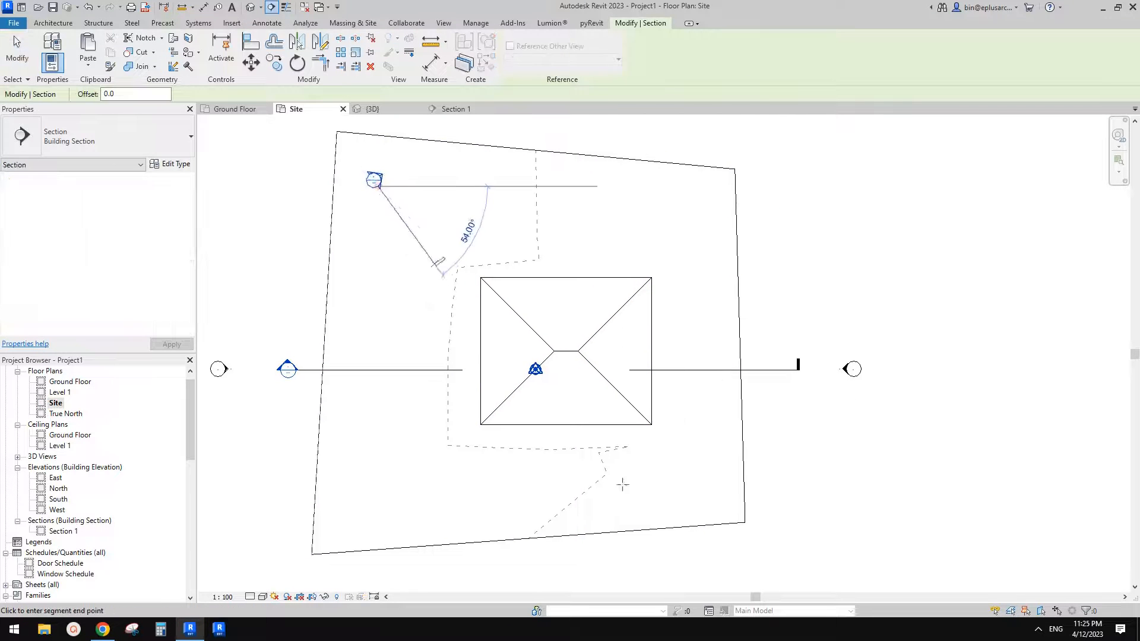
{"action": "key", "text": "Escape"}
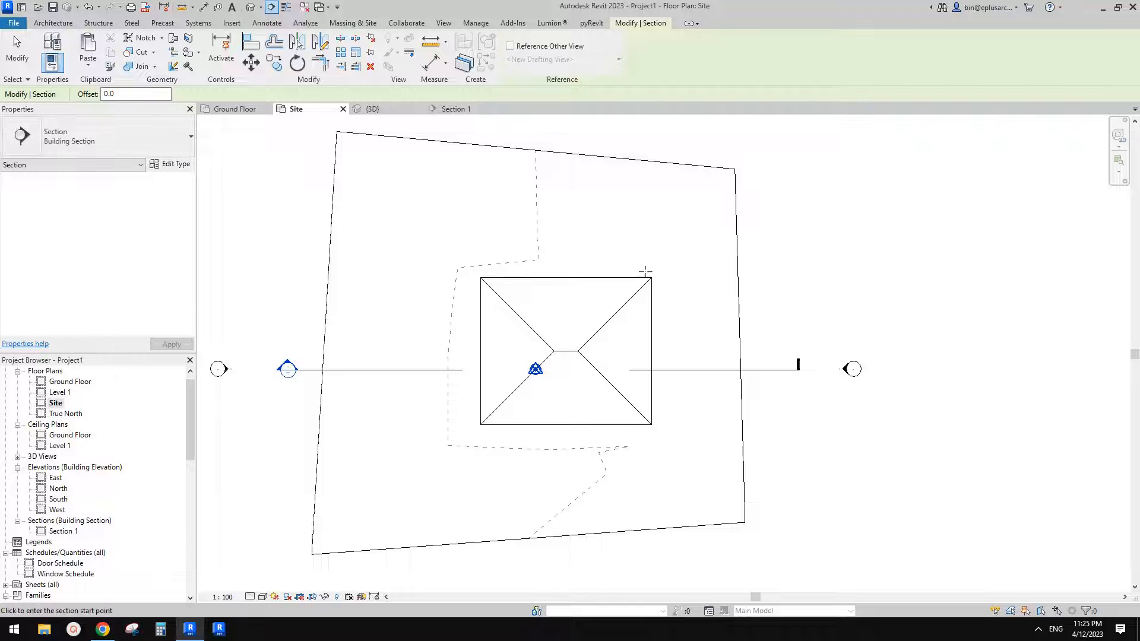
{"action": "left_click", "coordinate": [312, 186]}
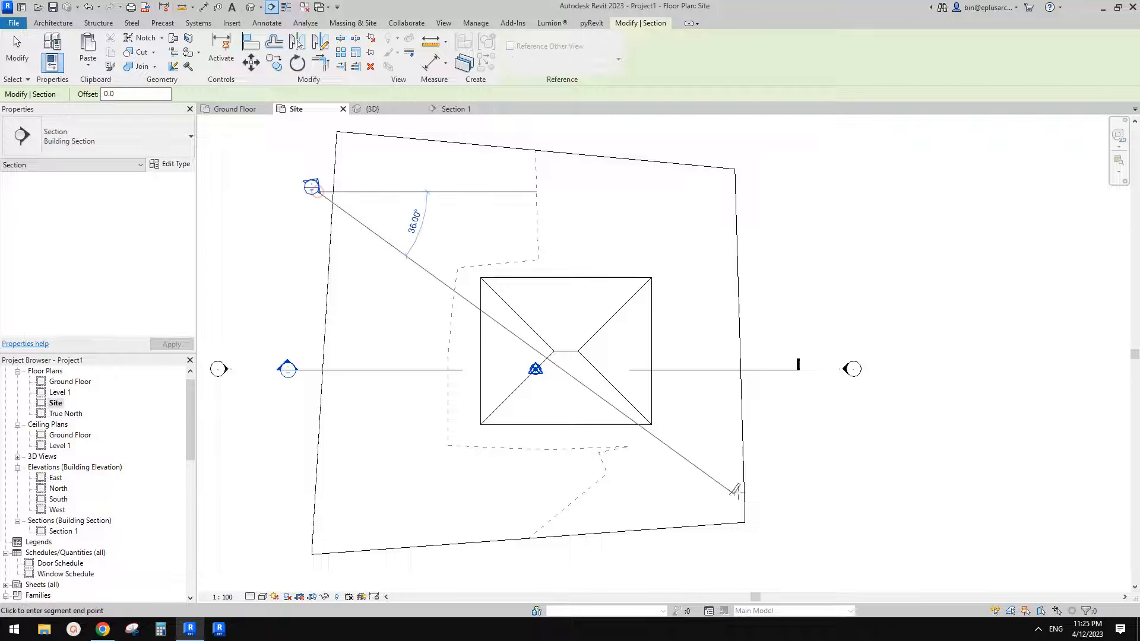
{"action": "left_click", "coordinate": [732, 488]}
{"action": "key", "text": "Escape"}
{"action": "key", "text": "Escape"}
Step: Open the view of the new diagonal section and set its phase filter to Show All
{"action": "right_click", "coordinate": [683, 461]}
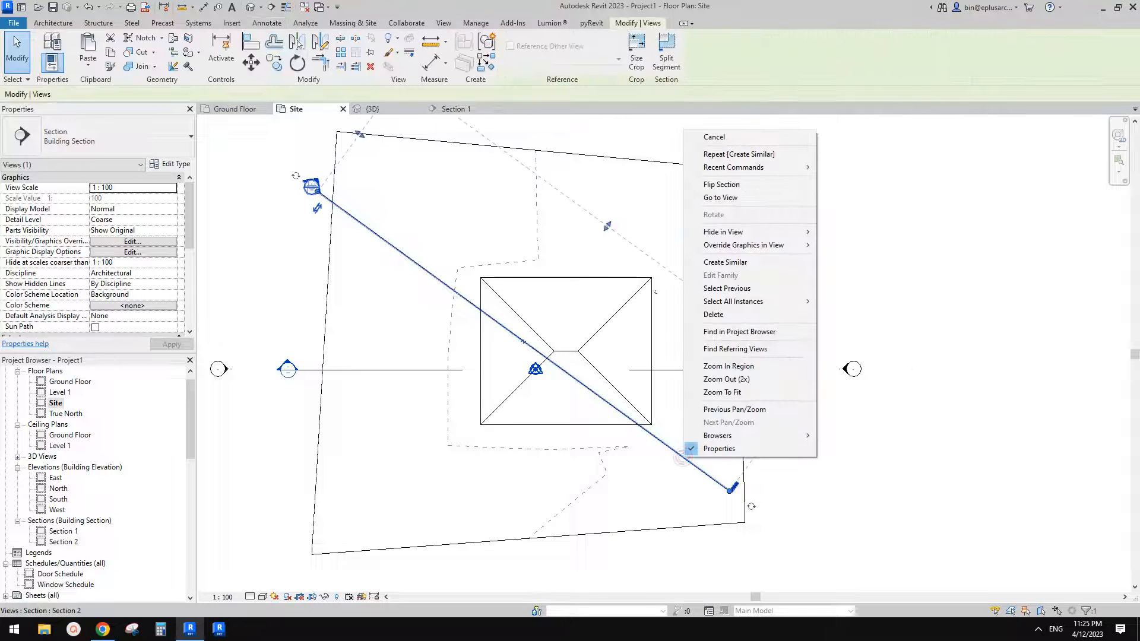
{"action": "left_click", "coordinate": [736, 198]}
{"action": "scroll", "coordinate": [167, 311], "scroll_direction": "down", "scroll_amount": 3}
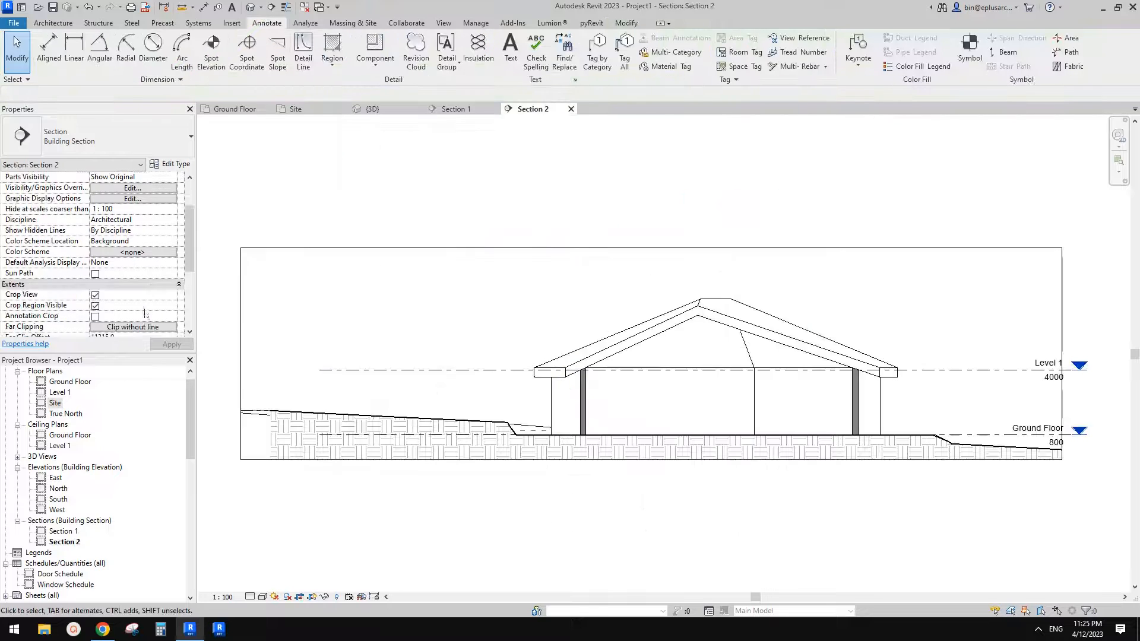
{"action": "left_click", "coordinate": [171, 305]}
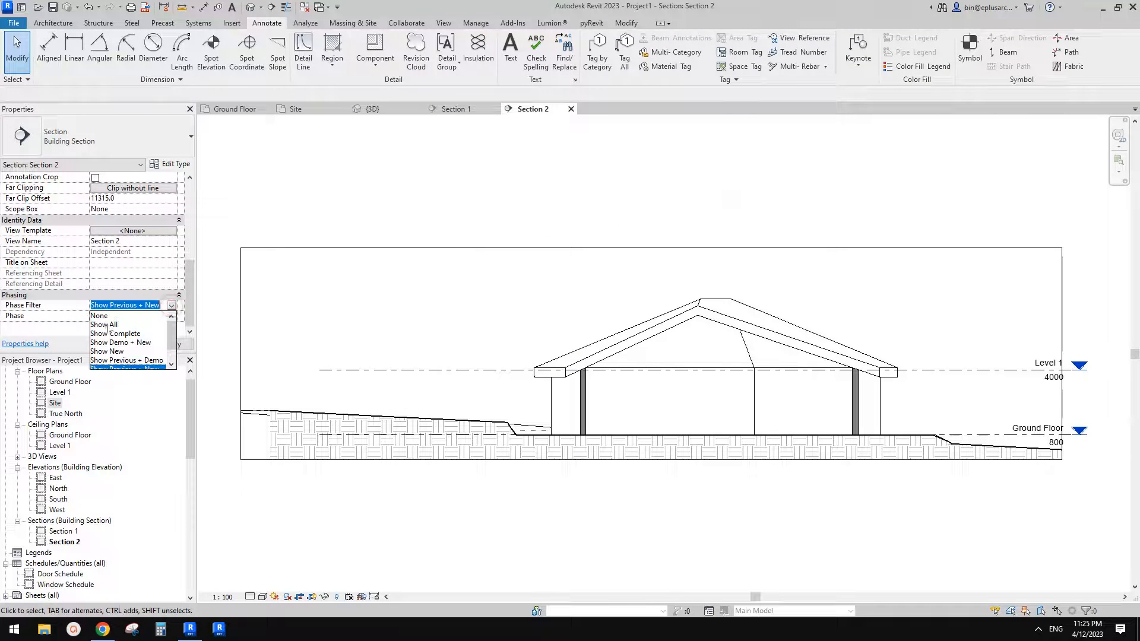
{"action": "left_click", "coordinate": [108, 325]}
Step: Override the existing topography's graphics by element in Section 2, hiding foreground and background of both its surface and cut patterns
{"action": "scroll", "coordinate": [482, 398], "scroll_direction": "up", "scroll_amount": 2}
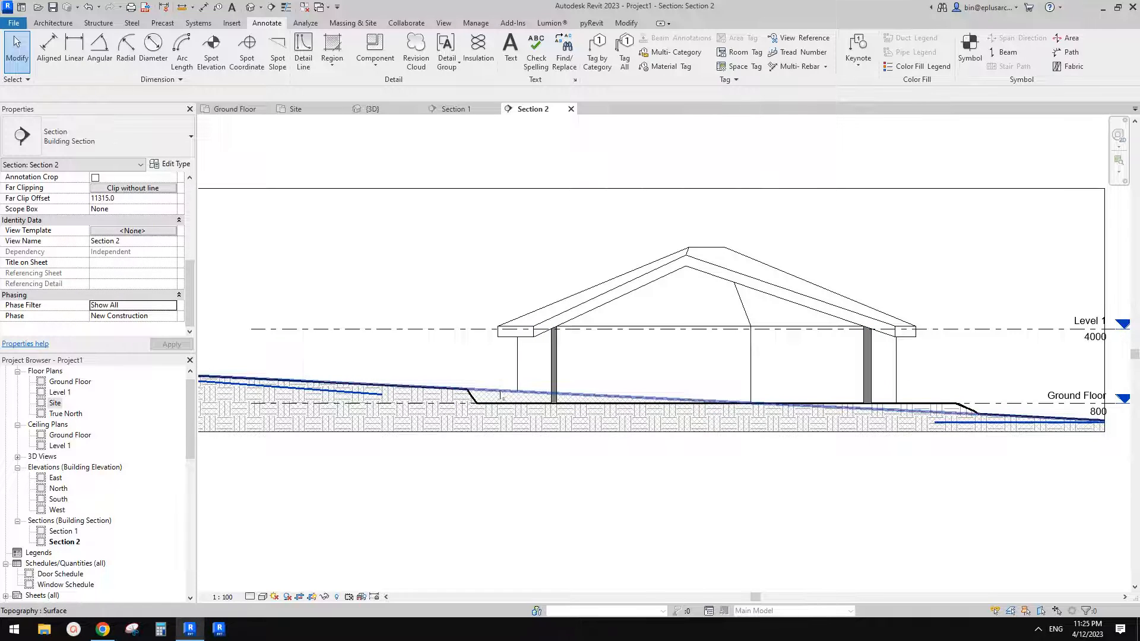
{"action": "scroll", "coordinate": [875, 342], "scroll_direction": "down", "scroll_amount": 1}
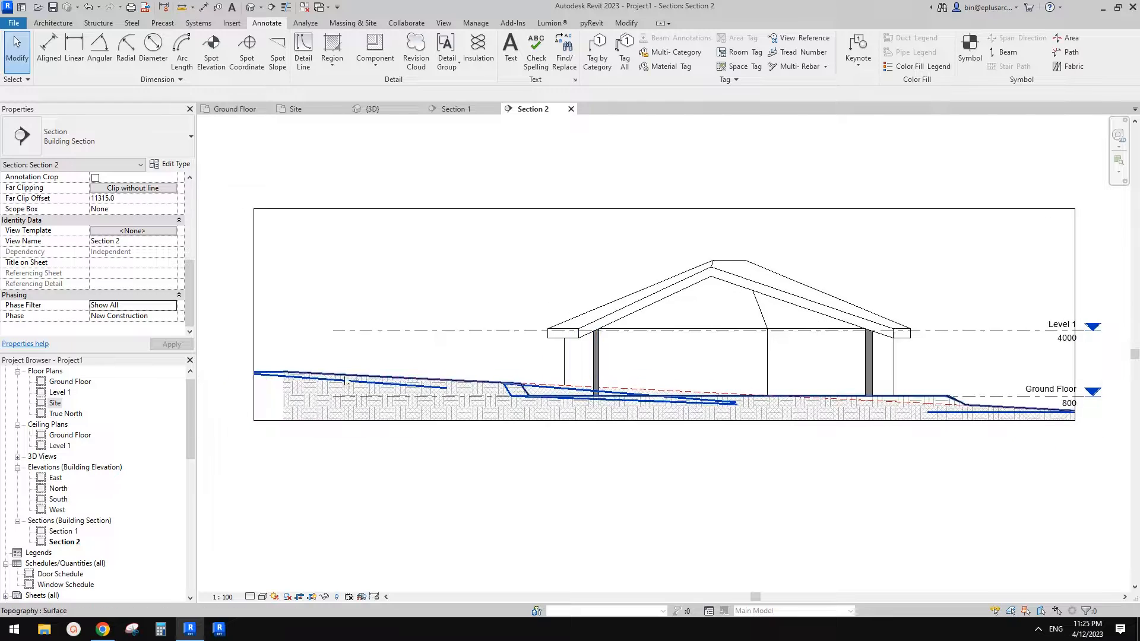
{"action": "right_click", "coordinate": [563, 394]}
{"action": "mouse_move", "coordinate": [656, 175]}
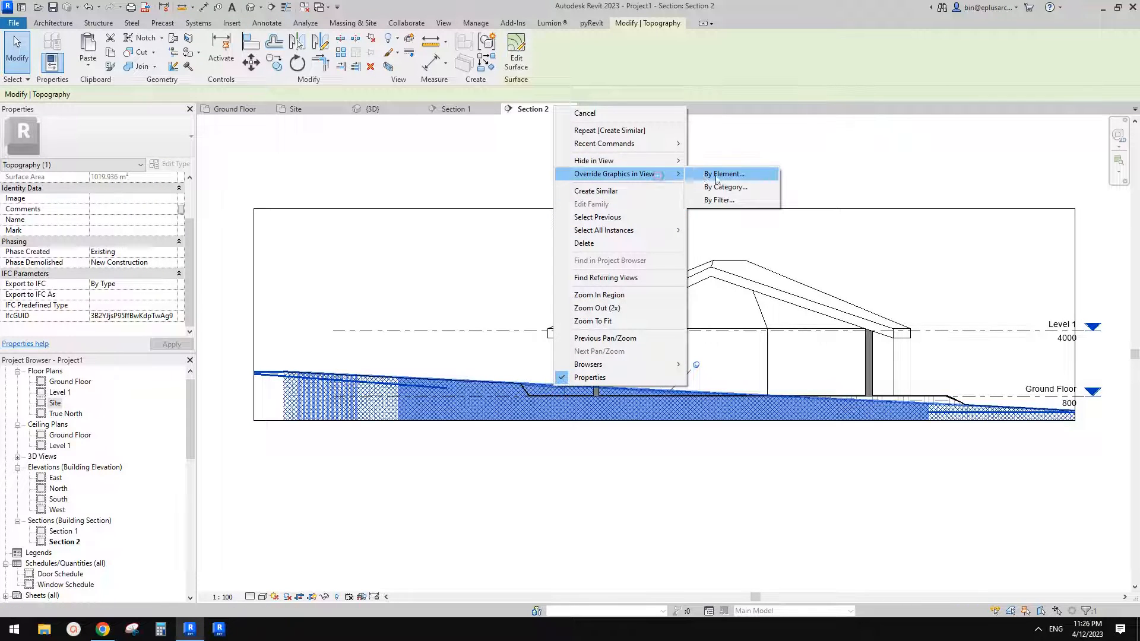
{"action": "left_click", "coordinate": [717, 177]}
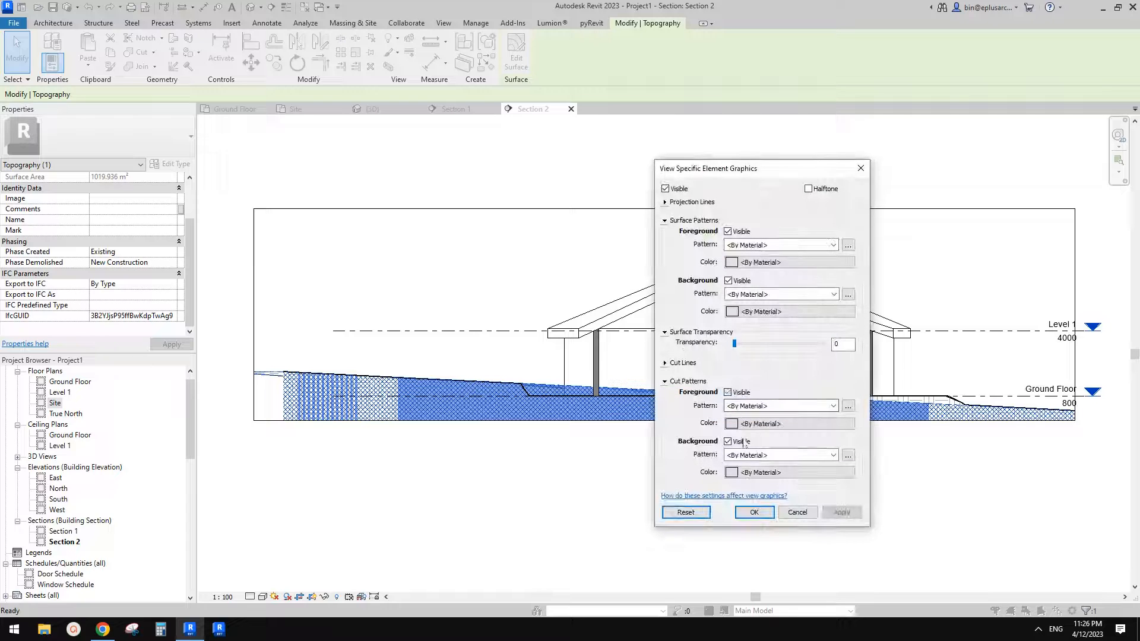
{"action": "left_click", "coordinate": [728, 441]}
{"action": "left_click", "coordinate": [727, 392]}
{"action": "left_click", "coordinate": [727, 231]}
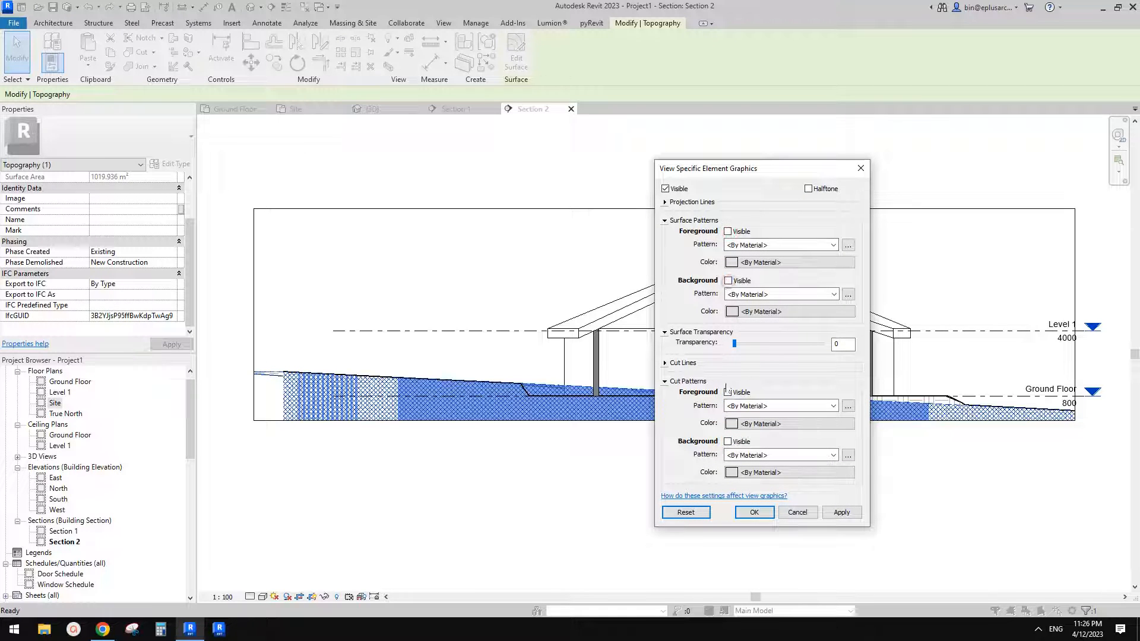
{"action": "left_click", "coordinate": [753, 511]}
{"action": "left_click", "coordinate": [632, 467]}
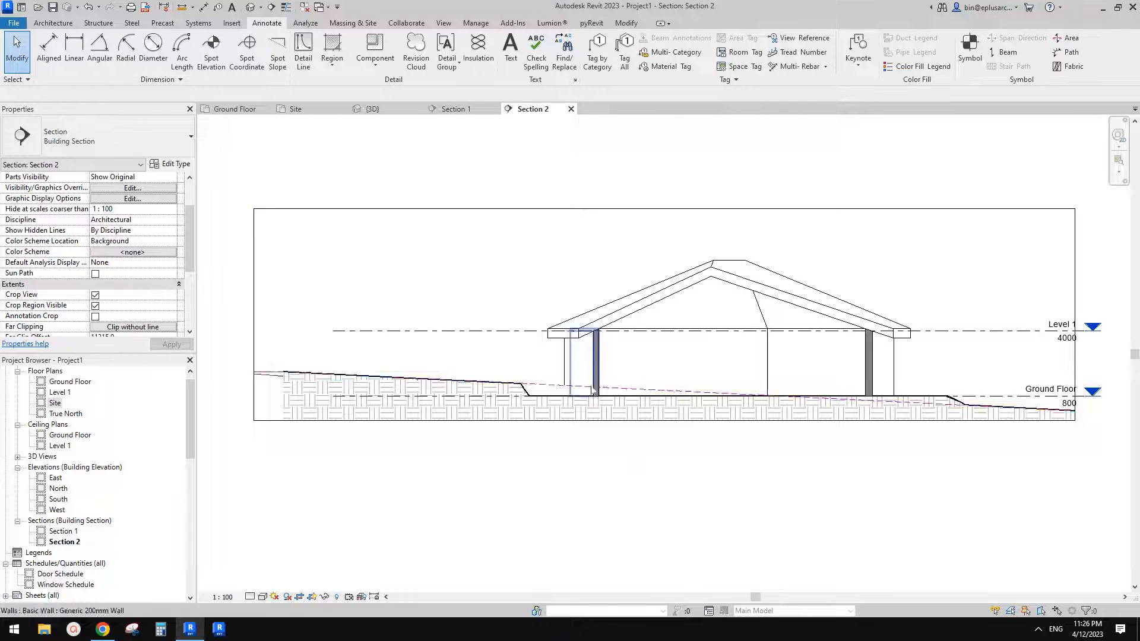
Step: Set Section 2's phase filter to Show Previous + New
{"action": "middle_click_drag", "start_coordinate": [627, 480], "coordinate": [628, 486]}
{"action": "scroll", "coordinate": [178, 300], "scroll_direction": "down", "scroll_amount": 5}
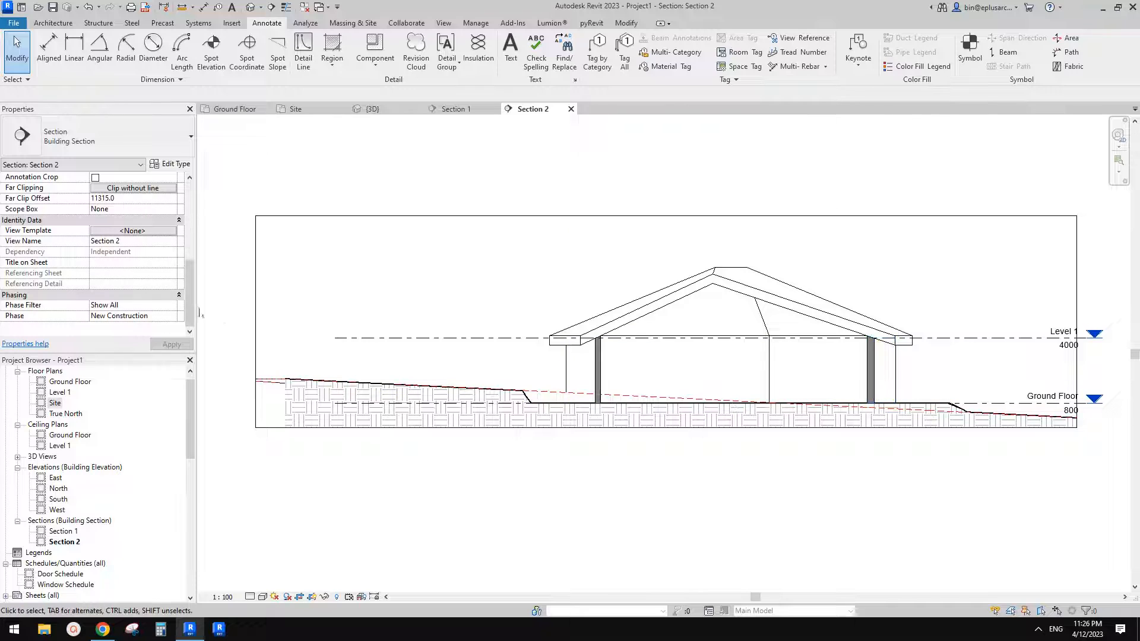
{"action": "left_click", "coordinate": [172, 306]}
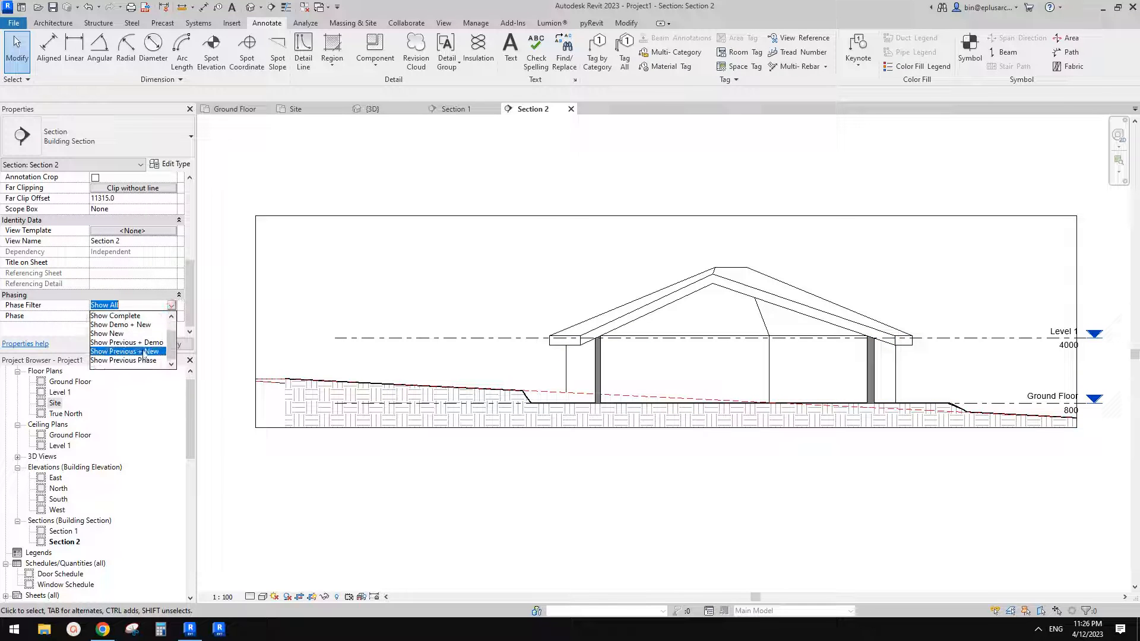
{"action": "left_click", "coordinate": [143, 349]}
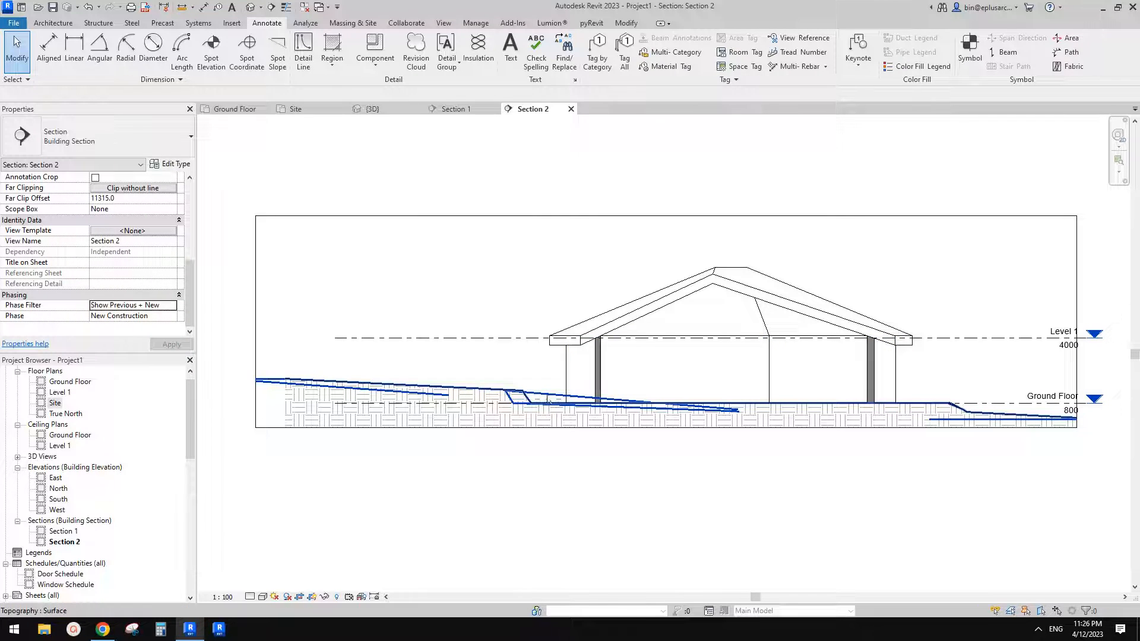
{"action": "middle_click_drag", "start_coordinate": [669, 496], "coordinate": [641, 493]}
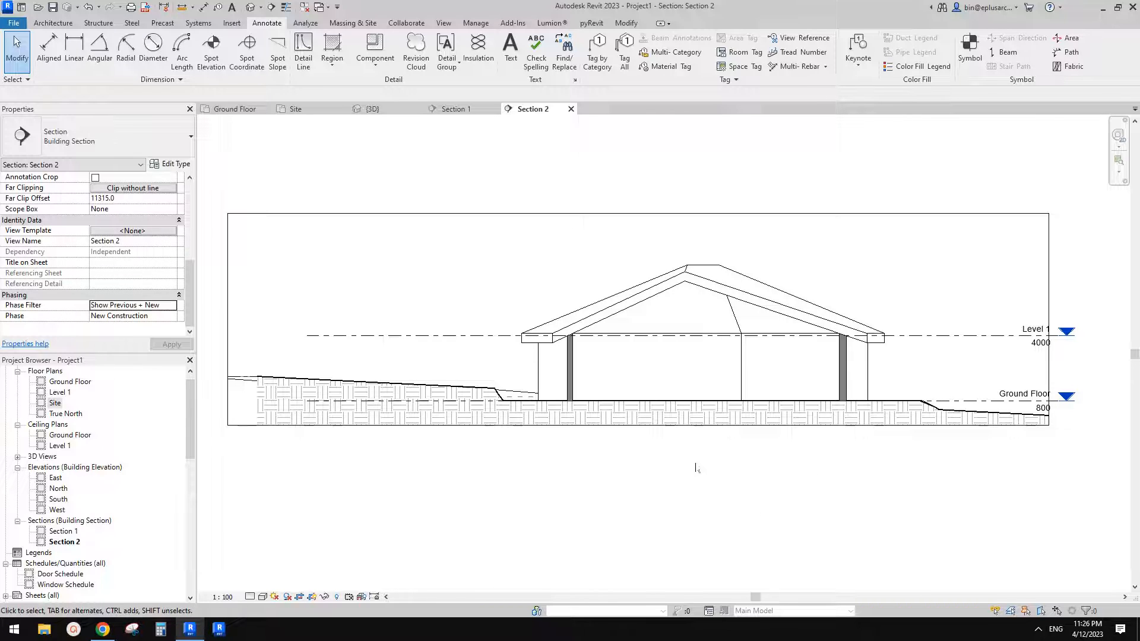
{"action": "middle_click_drag", "start_coordinate": [696, 468], "coordinate": [717, 468]}
Step: Switch to Chrome and review the FGL and NGL instructions and reference elevations in the Google Docs document
{"action": "left_click", "coordinate": [103, 629]}
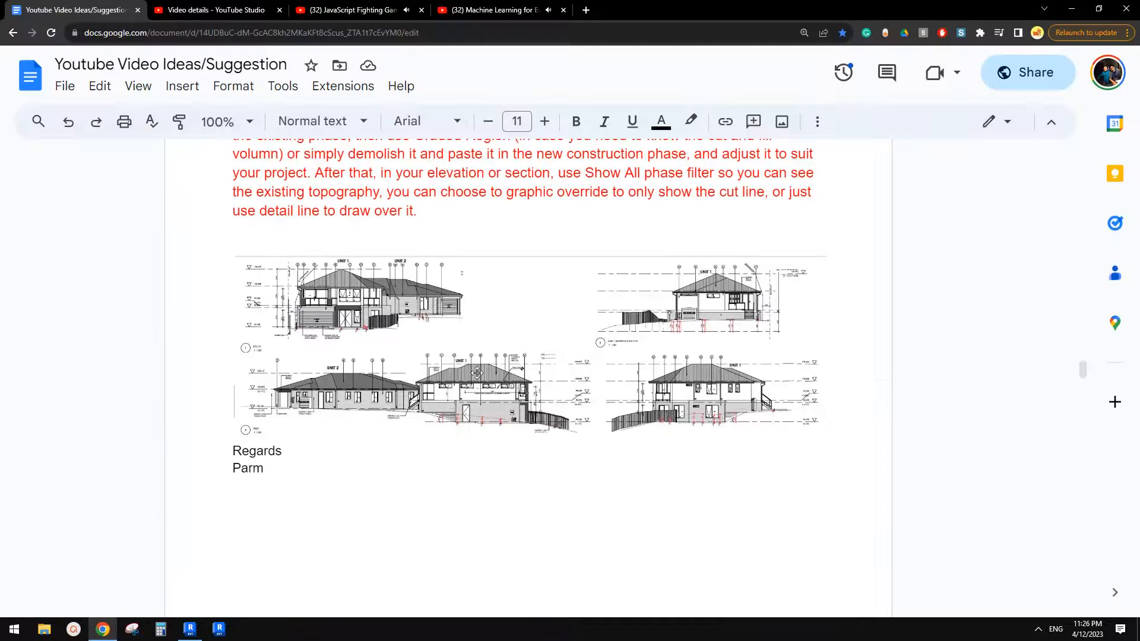
{"action": "scroll", "coordinate": [477, 372], "scroll_direction": "down", "scroll_amount": 1}
{"action": "scroll", "coordinate": [505, 356], "scroll_direction": "up", "scroll_amount": 5}
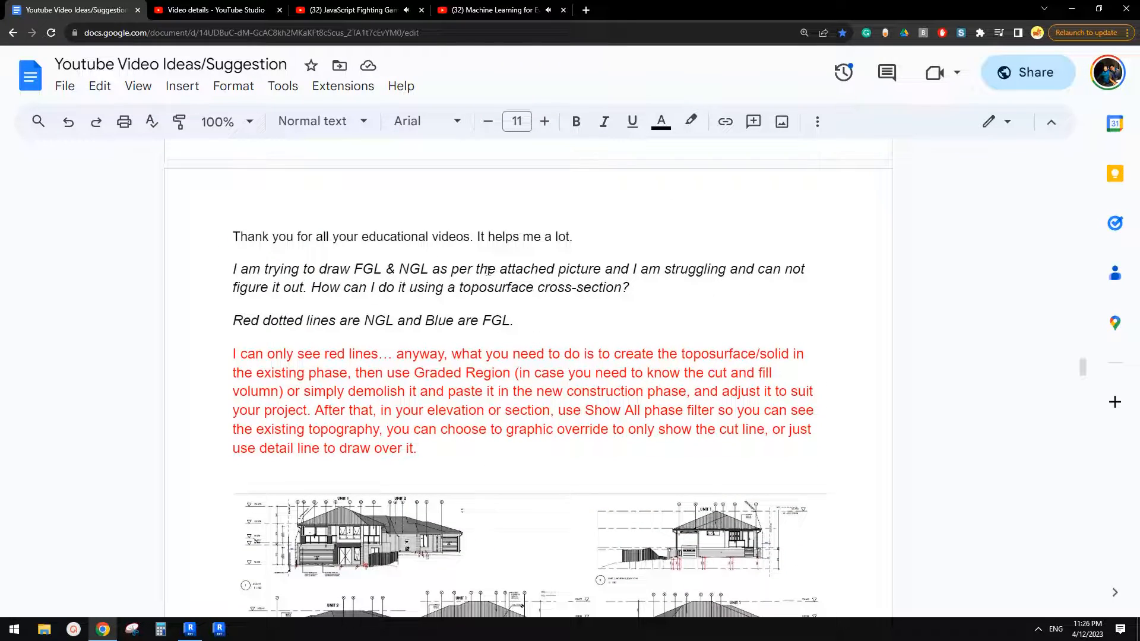
{"action": "scroll", "coordinate": [671, 276], "scroll_direction": "down", "scroll_amount": 1}
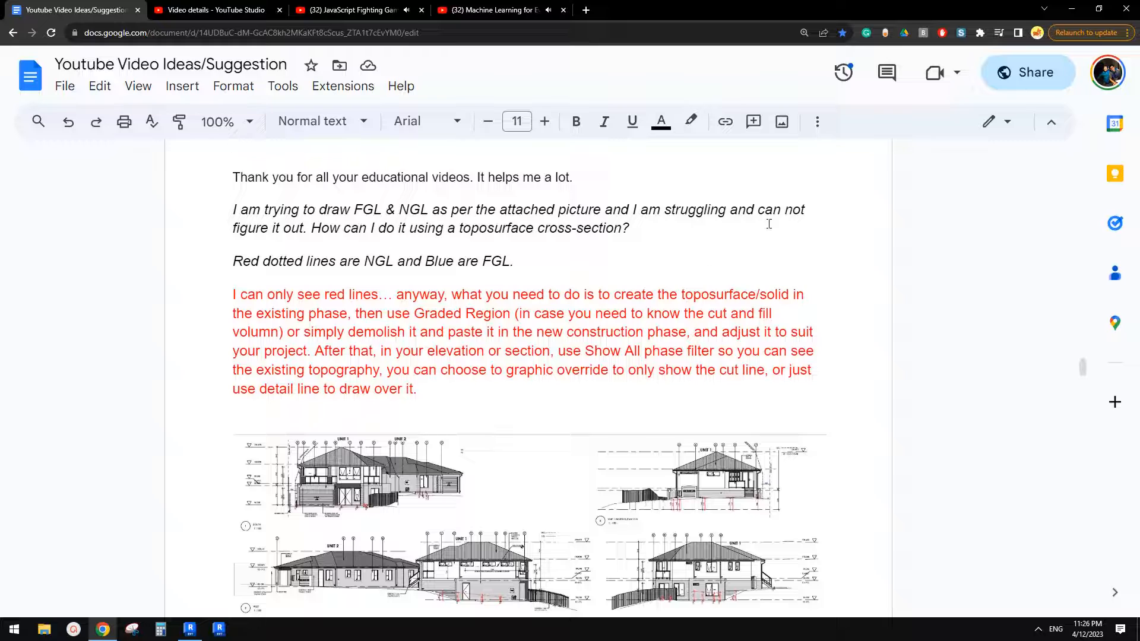
{"action": "scroll", "coordinate": [366, 244], "scroll_direction": "down", "scroll_amount": 2}
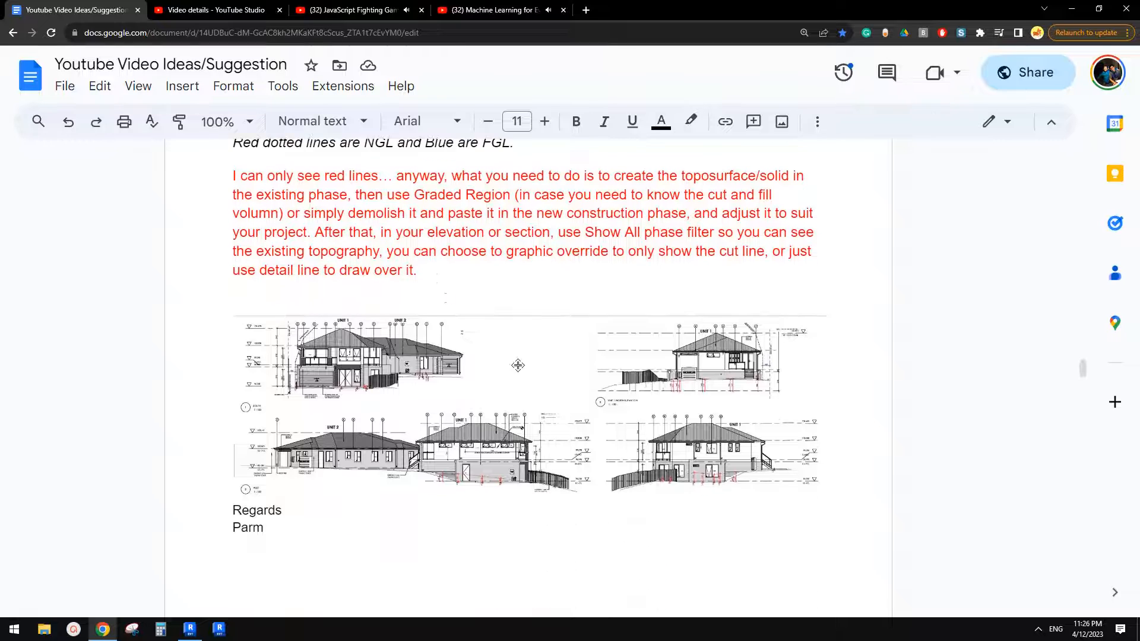
{"action": "scroll", "coordinate": [517, 365], "scroll_direction": "down", "scroll_amount": 2}
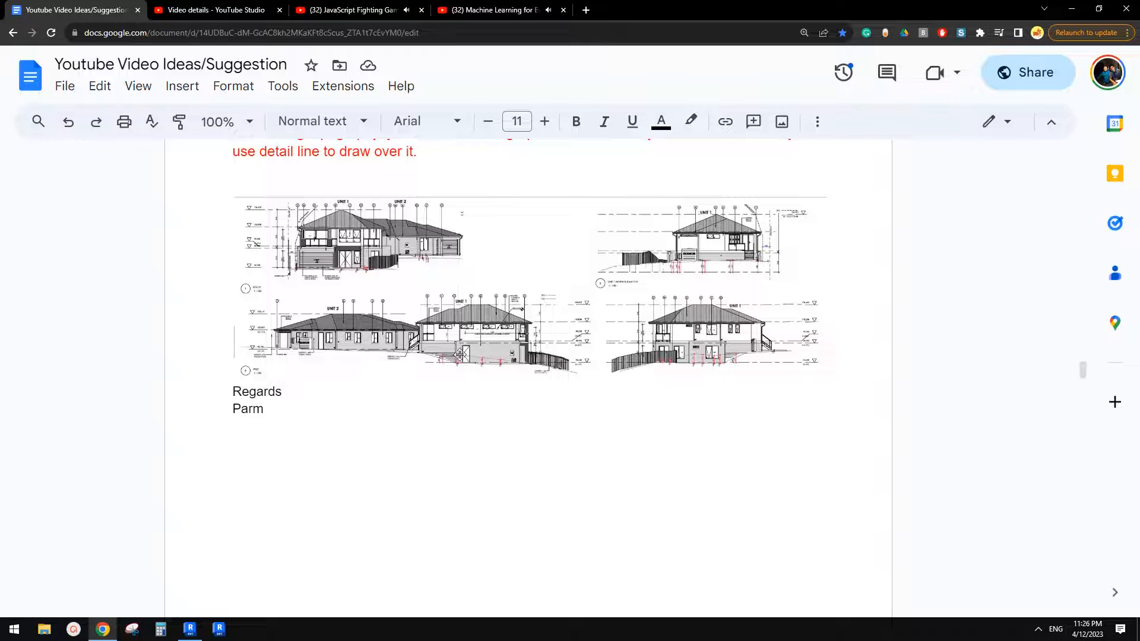
Step: Switch back to Revit, open Section 1 and set its phase filter to Show Previous + New
{"action": "left_click", "coordinate": [190, 629]}
{"action": "scroll", "coordinate": [617, 386], "scroll_direction": "up", "scroll_amount": 3}
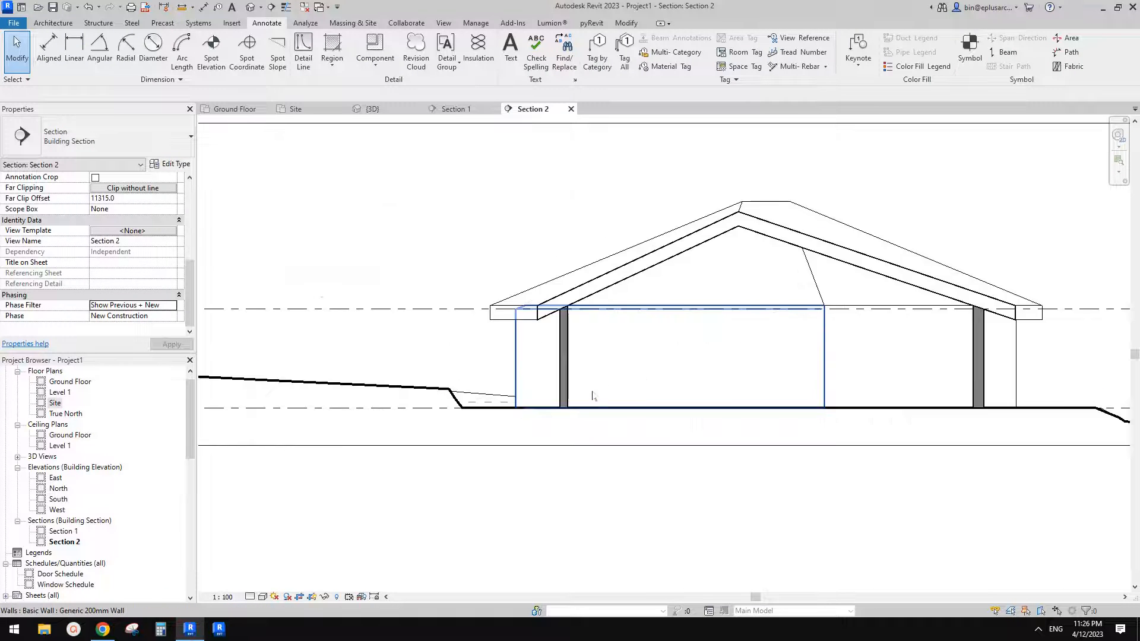
{"action": "double_click", "coordinate": [65, 530]}
{"action": "scroll", "coordinate": [613, 334], "scroll_direction": "up", "scroll_amount": 4}
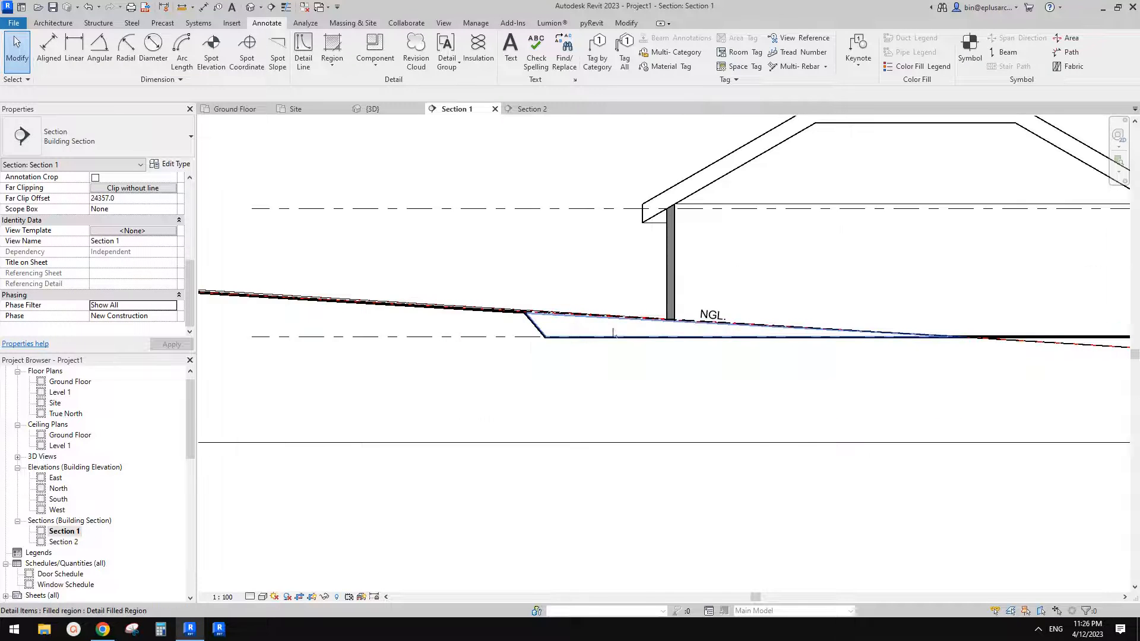
{"action": "scroll", "coordinate": [554, 315], "scroll_direction": "up", "scroll_amount": 3}
{"action": "left_click", "coordinate": [553, 314]}
{"action": "scroll", "coordinate": [554, 313], "scroll_direction": "up", "scroll_amount": 1}
{"action": "key", "text": "Escape"}
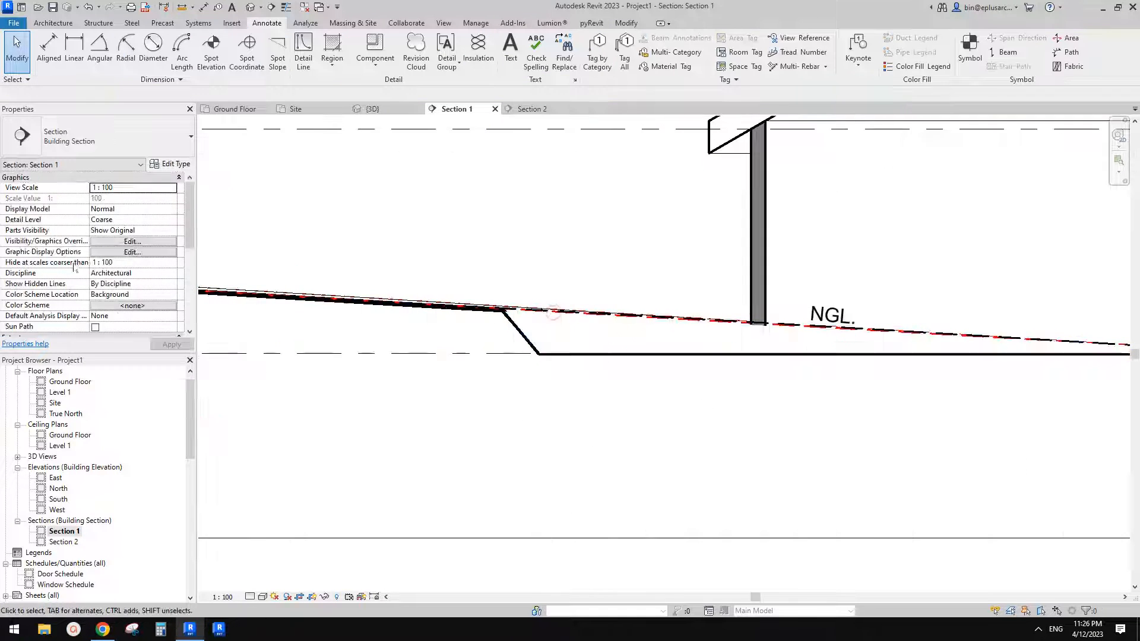
{"action": "scroll", "coordinate": [74, 266], "scroll_direction": "down", "scroll_amount": 5}
{"action": "left_click", "coordinate": [172, 305]}
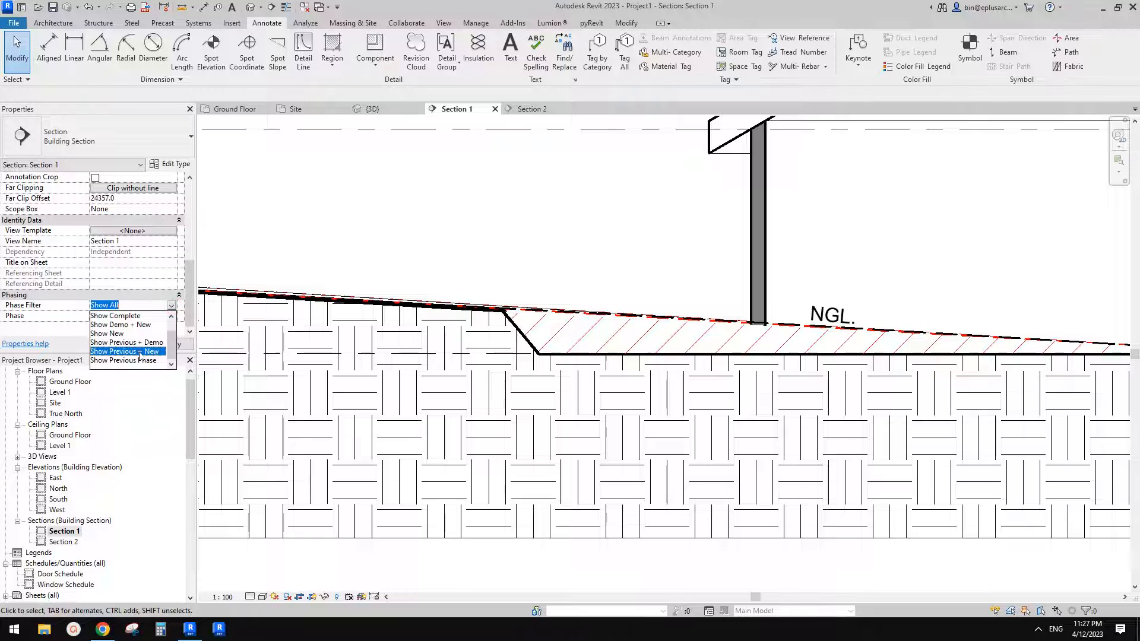
{"action": "left_click", "coordinate": [149, 354]}
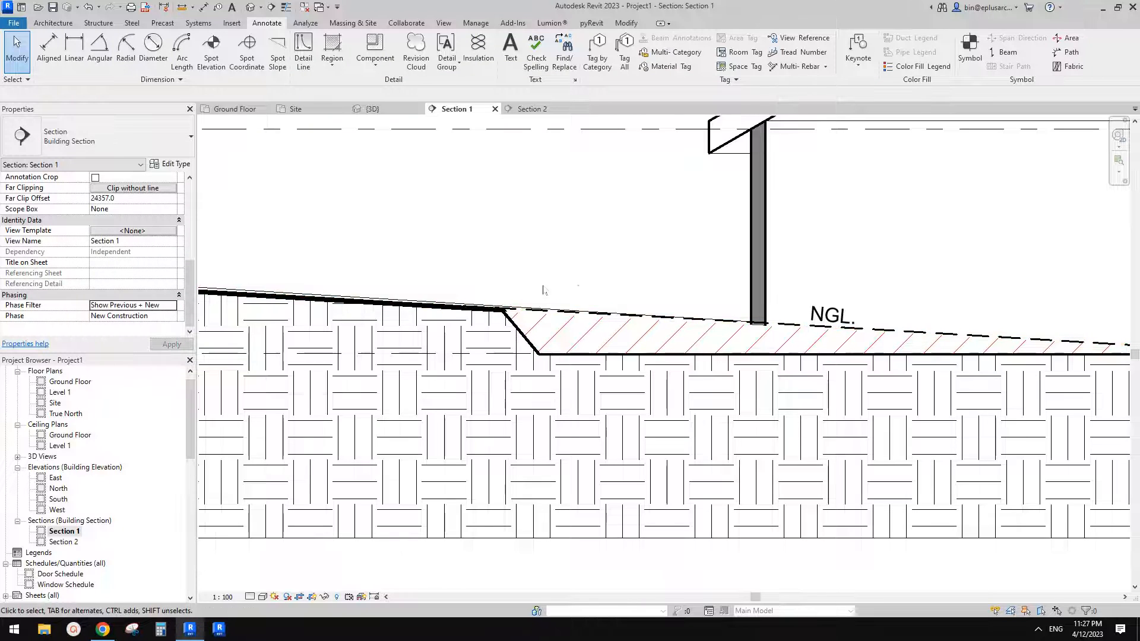
Step: Examine the line style of the dashed NGL detail line and follow the line along the slope in Section 1
{"action": "scroll", "coordinate": [578, 297], "scroll_direction": "up", "scroll_amount": 2}
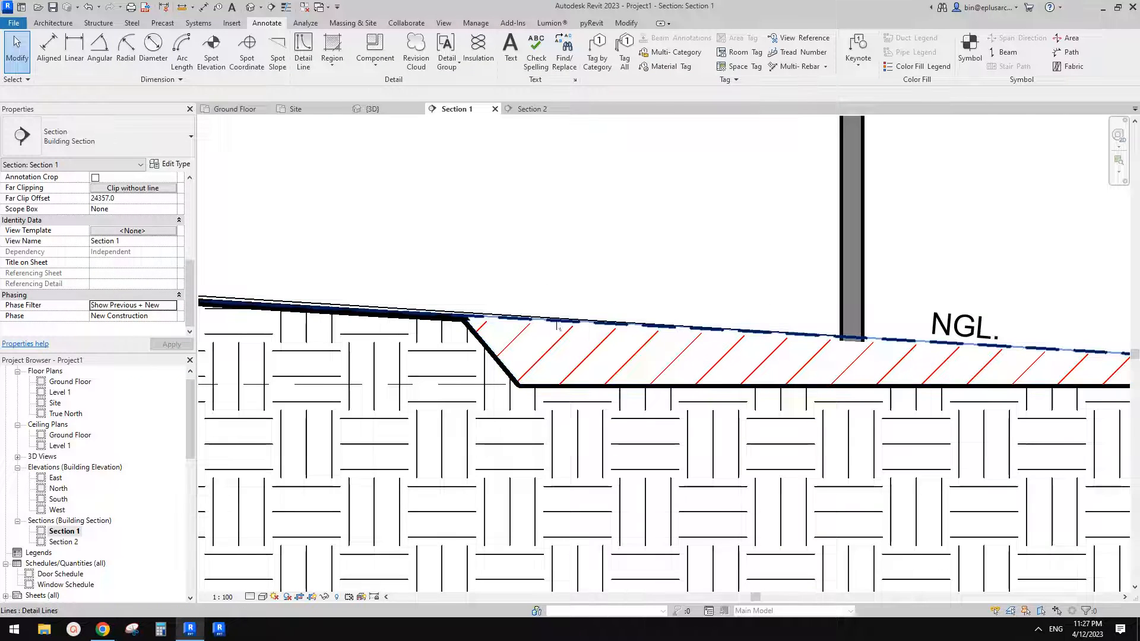
{"action": "left_click", "coordinate": [553, 324]}
{"action": "scroll", "coordinate": [552, 325], "scroll_direction": "down", "scroll_amount": 2}
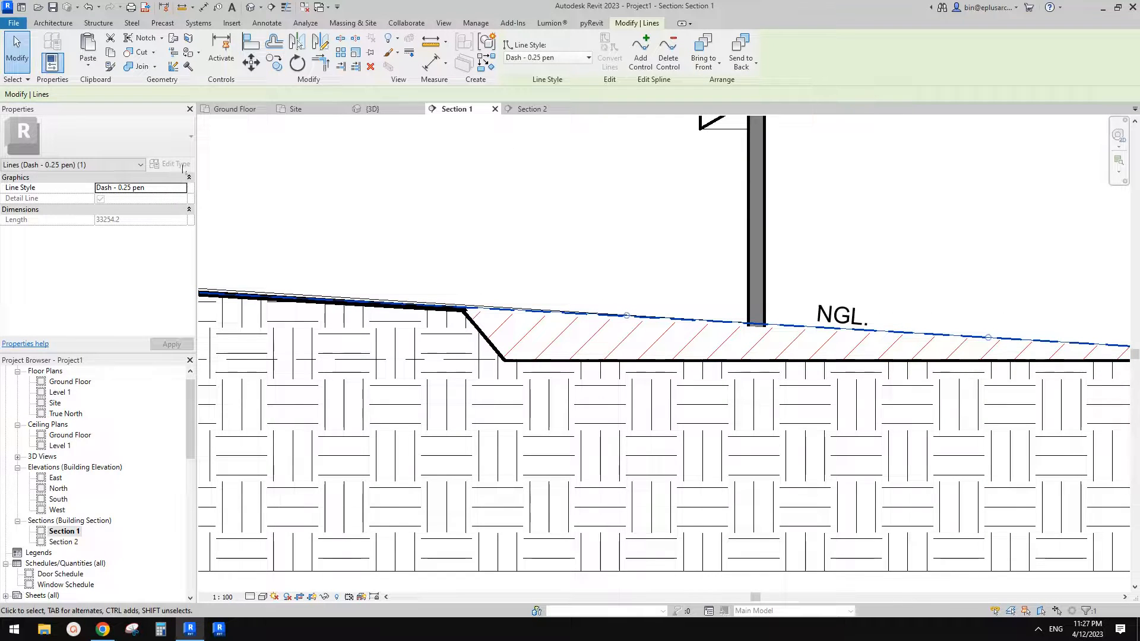
{"action": "middle_click_drag", "start_coordinate": [514, 263], "coordinate": [507, 278]}
{"action": "key", "text": "Escape"}
{"action": "left_click", "coordinate": [515, 325]}
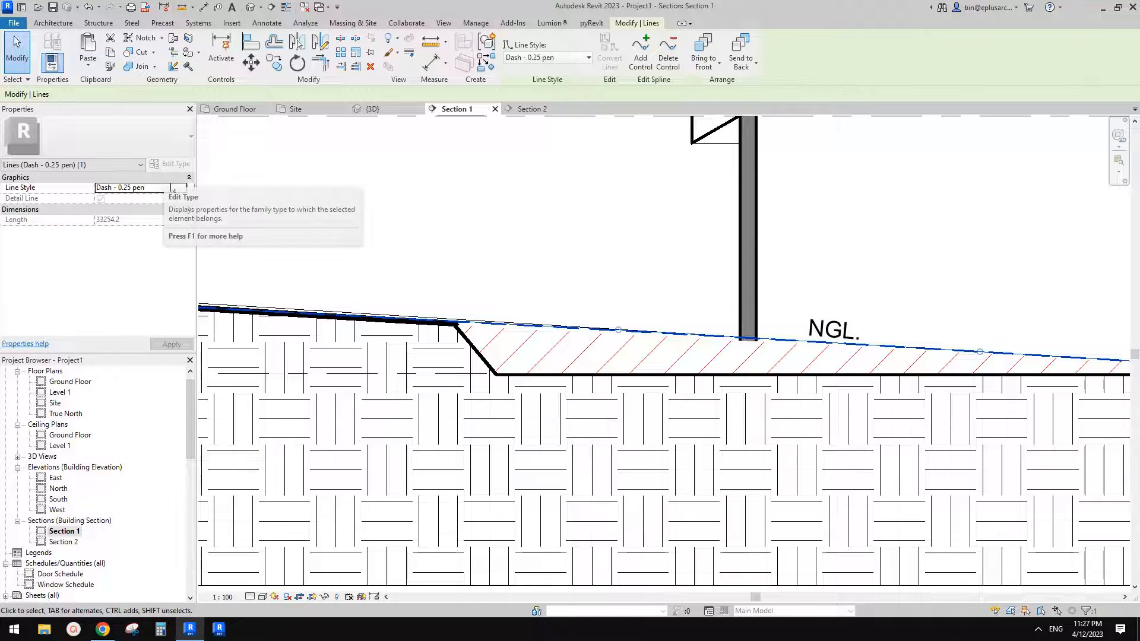
{"action": "middle_click_drag", "start_coordinate": [536, 124], "coordinate": [526, 137]}
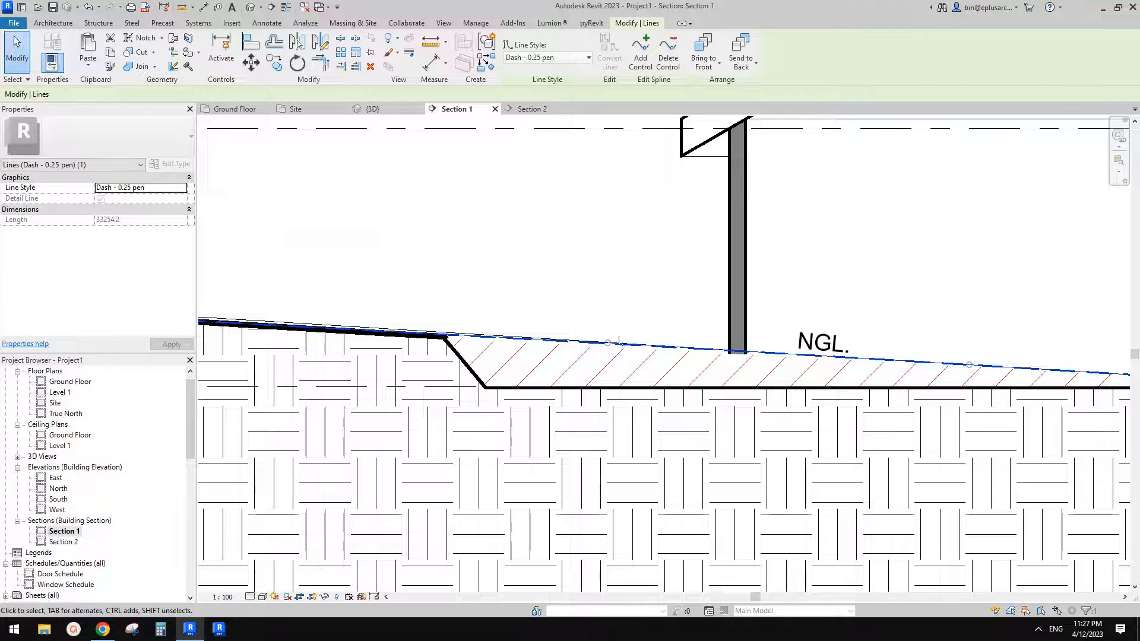
{"action": "key", "text": "Escape"}
{"action": "left_click", "coordinate": [584, 349]}
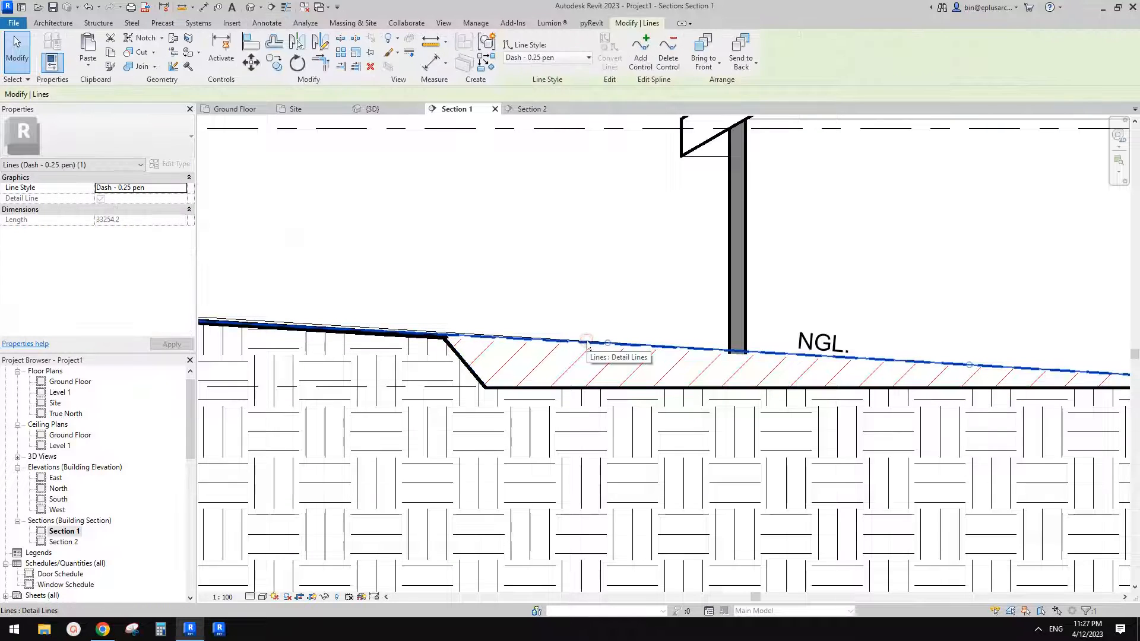
{"action": "scroll", "coordinate": [405, 299], "scroll_direction": "down", "scroll_amount": 1}
{"action": "scroll", "coordinate": [405, 298], "scroll_direction": "down", "scroll_amount": 1}
{"action": "middle_click_drag", "start_coordinate": [423, 307], "coordinate": [699, 325]}
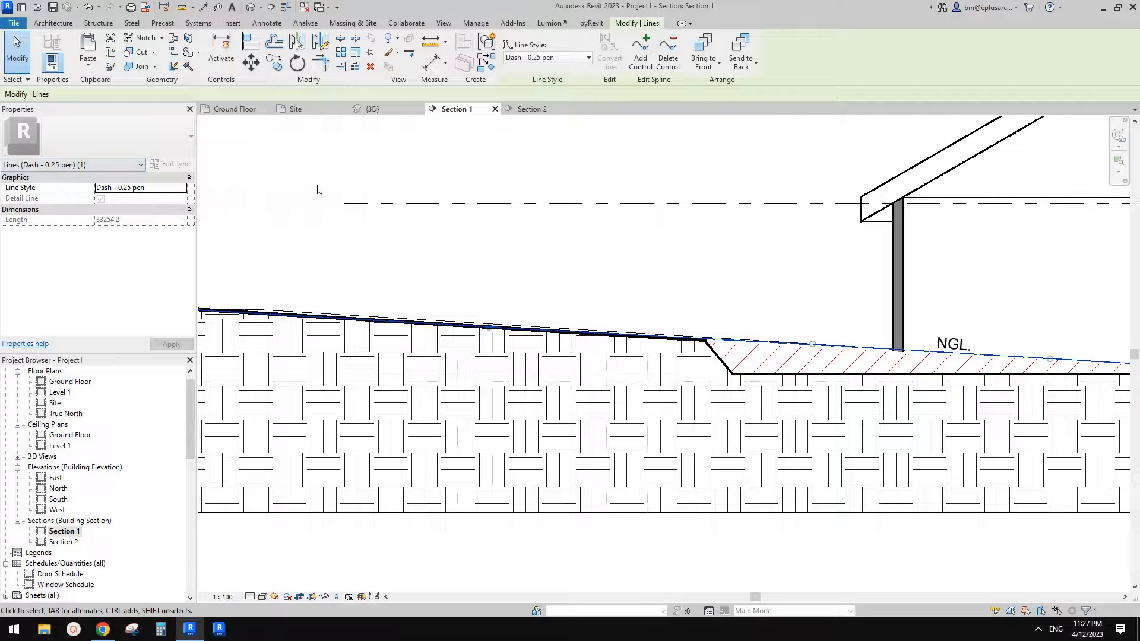
{"action": "key", "text": "Escape"}
Step: Create a new line style named RED 0.25 as a subcategory of Lines
{"action": "left_click", "coordinate": [476, 22]}
{"action": "left_click", "coordinate": [520, 66]}
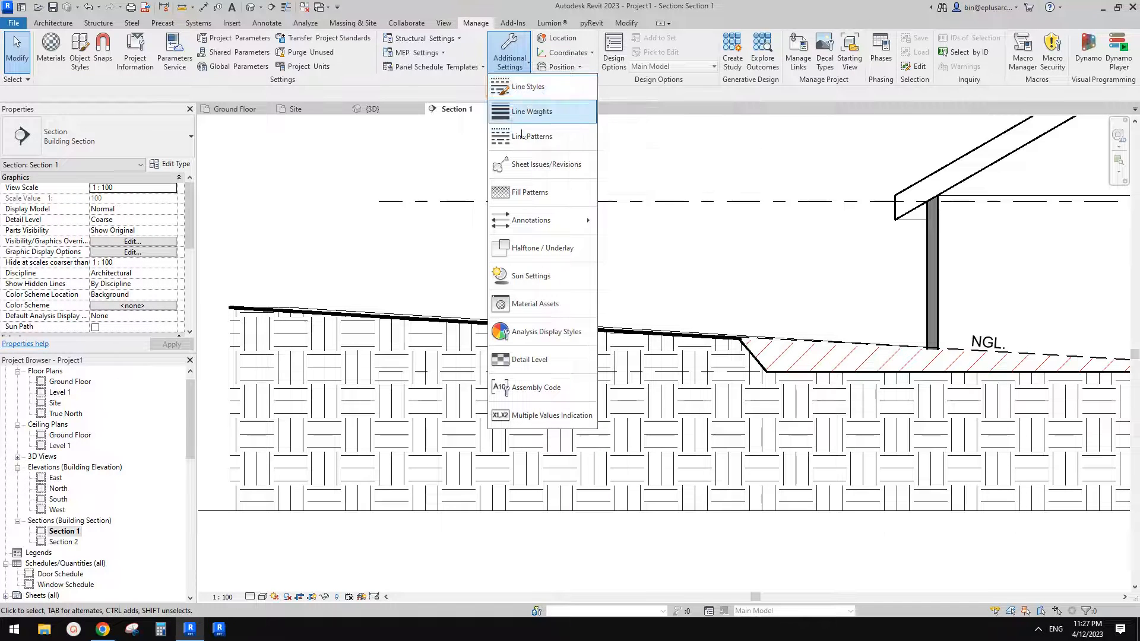
{"action": "left_click", "coordinate": [547, 93]}
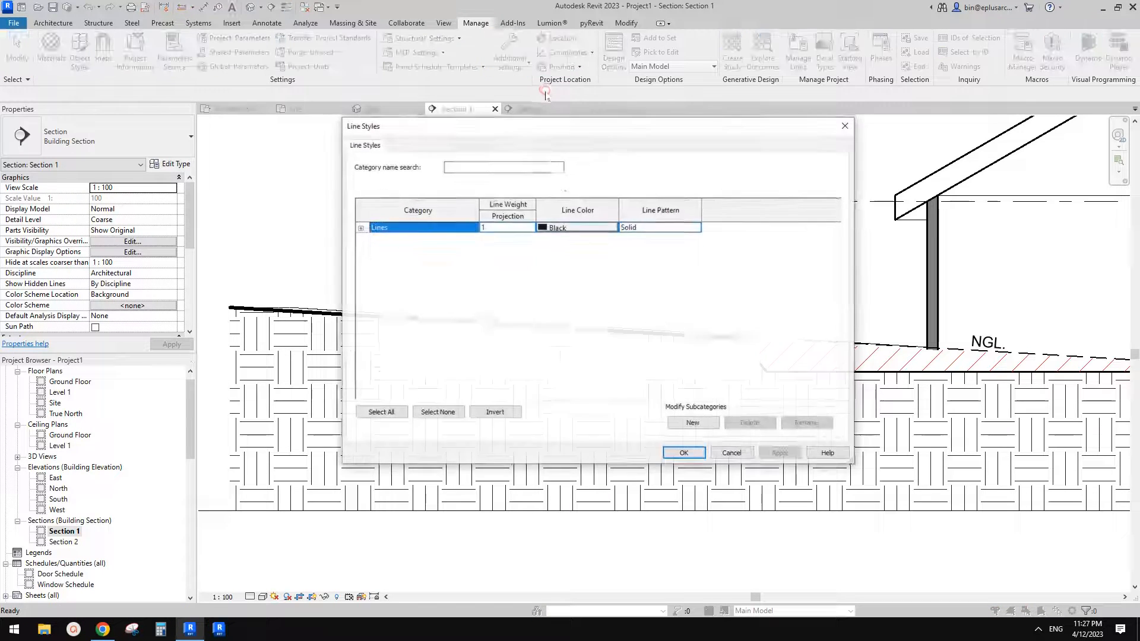
{"action": "left_click", "coordinate": [359, 228]}
{"action": "scroll", "coordinate": [490, 296], "scroll_direction": "down", "scroll_amount": 6}
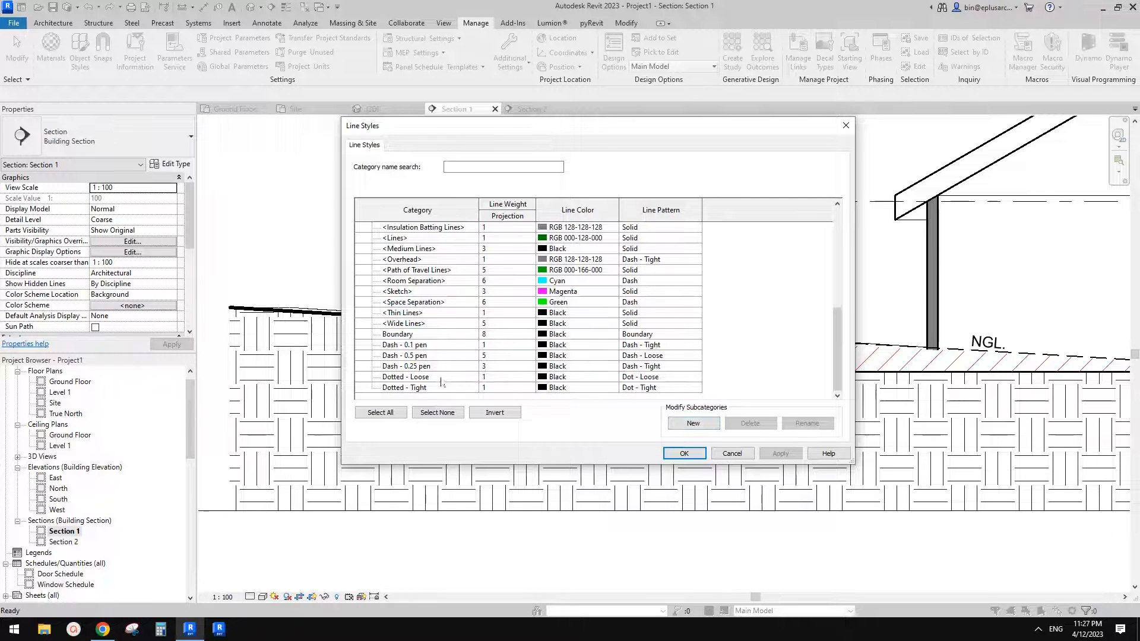
{"action": "left_click", "coordinate": [381, 367]}
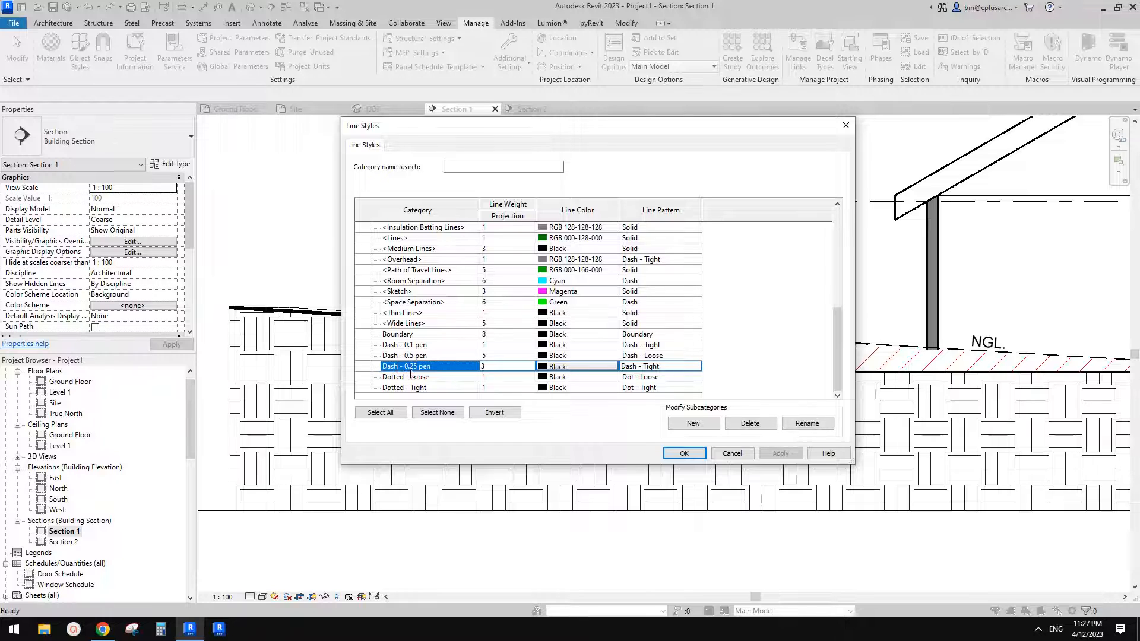
{"action": "left_click", "coordinate": [697, 423]}
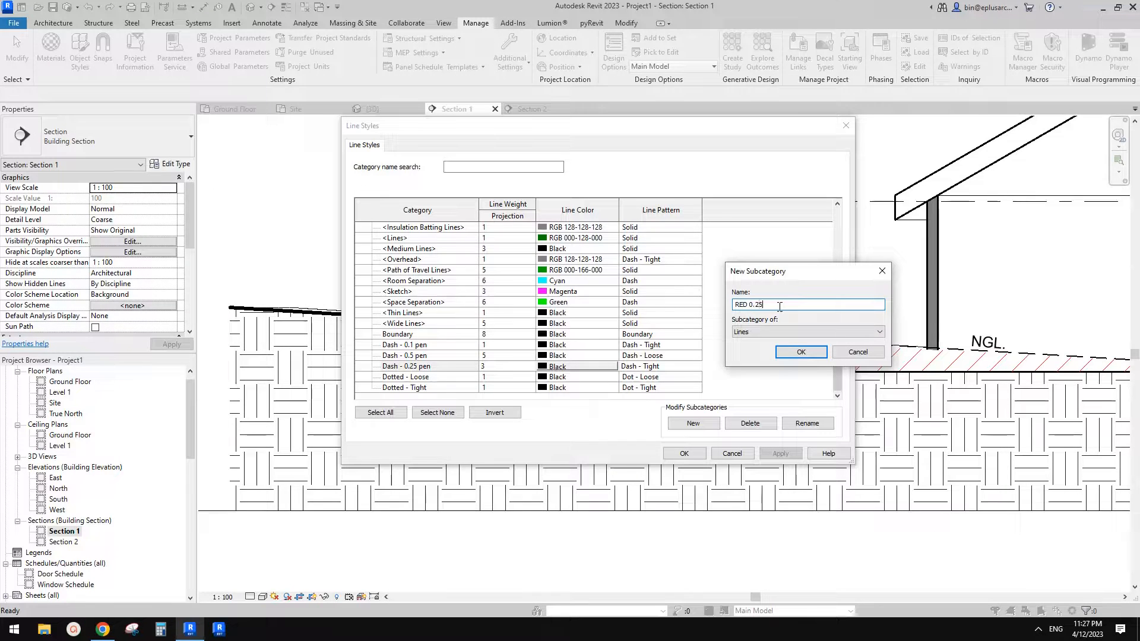
{"action": "left_click", "coordinate": [789, 351]}
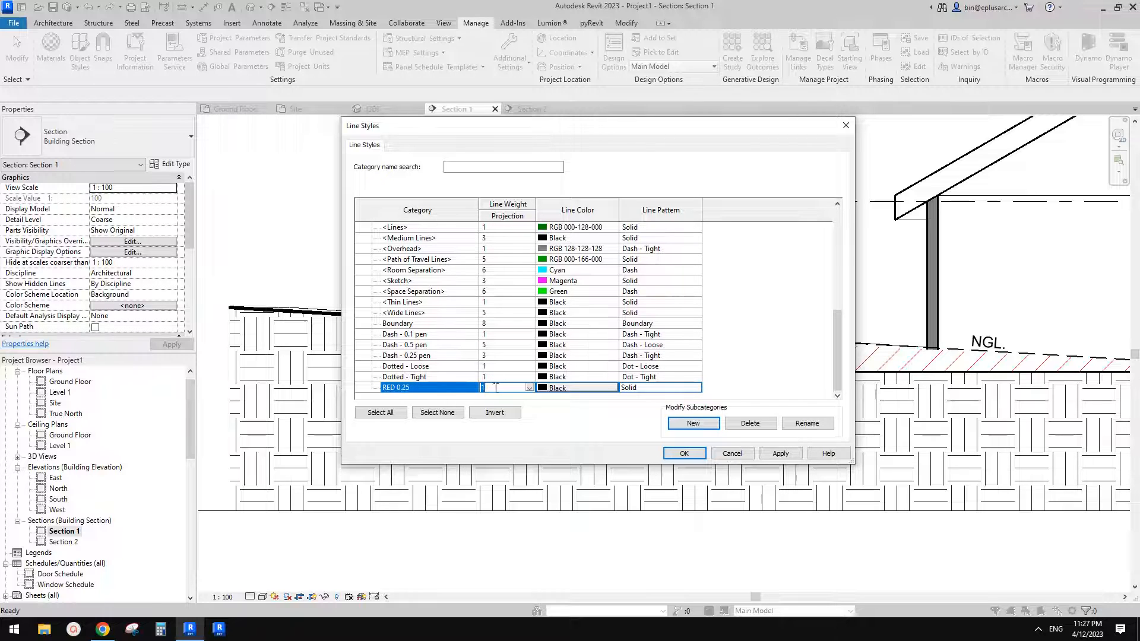
Step: Give the RED 0.25 line style a line weight of 3, the colour Red and a dashed line pattern
{"action": "type", "text": "3"}
{"action": "left_click", "coordinate": [563, 392]}
{"action": "left_click", "coordinate": [563, 392]}
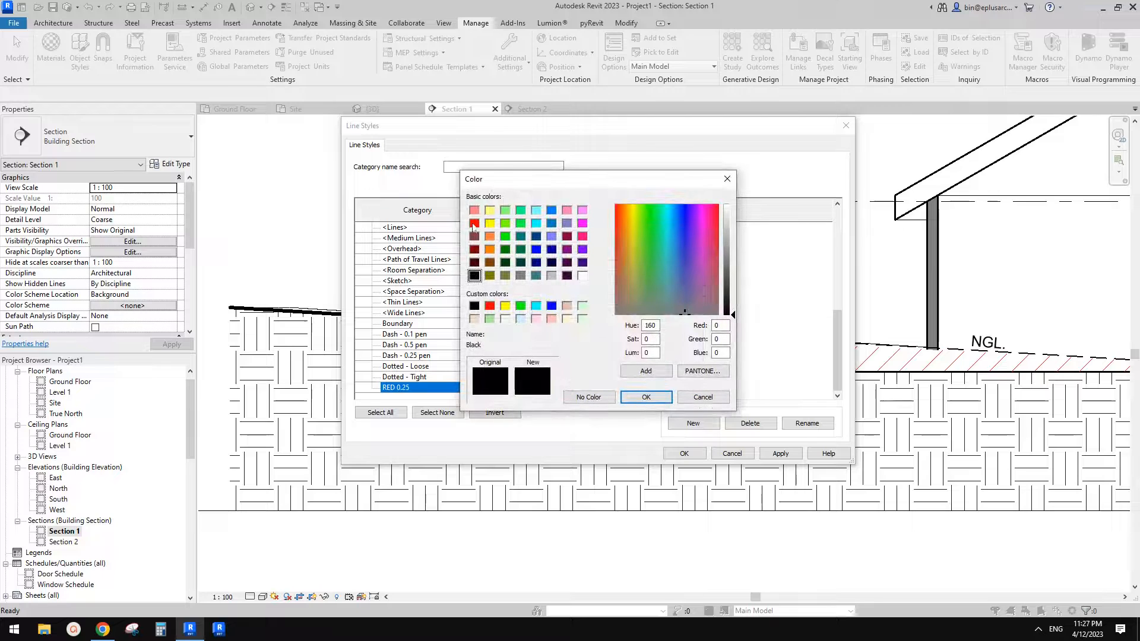
{"action": "left_click", "coordinate": [473, 223]}
{"action": "left_click", "coordinate": [630, 398]}
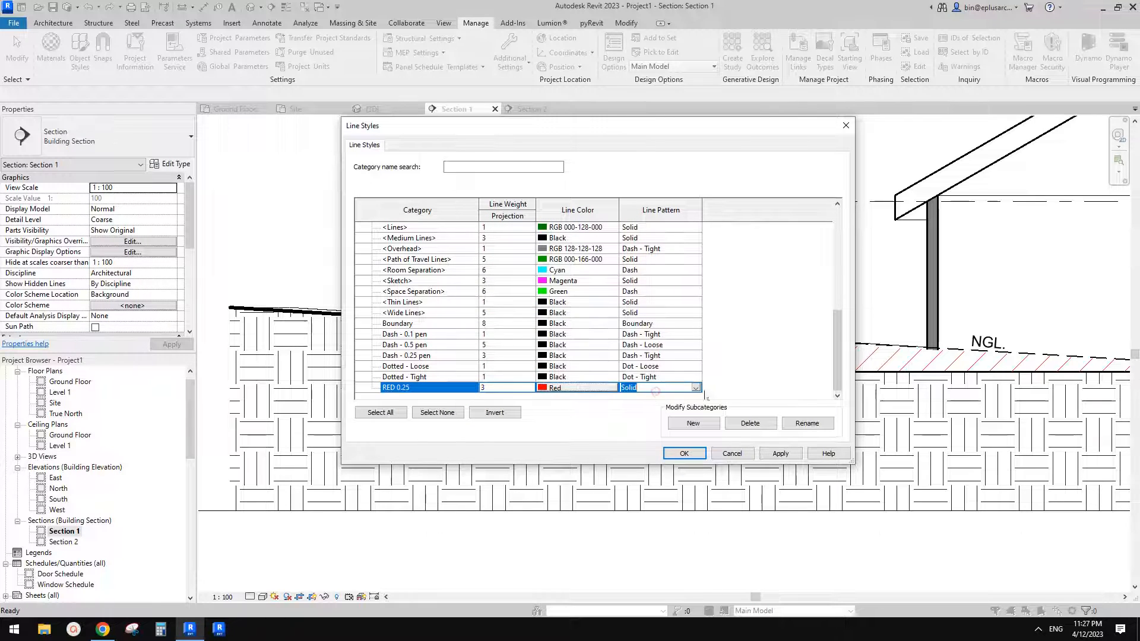
{"action": "left_click", "coordinate": [696, 388]}
{"action": "left_click", "coordinate": [647, 441]}
{"action": "left_click", "coordinate": [695, 387]}
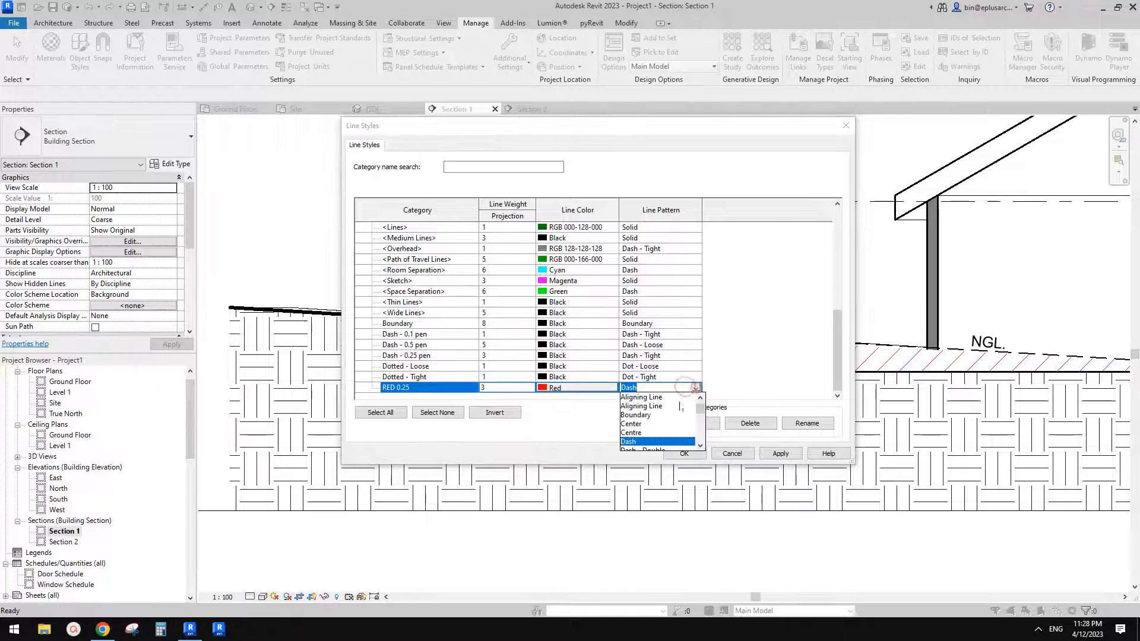
{"action": "scroll", "coordinate": [659, 426], "scroll_direction": "down", "scroll_amount": 2}
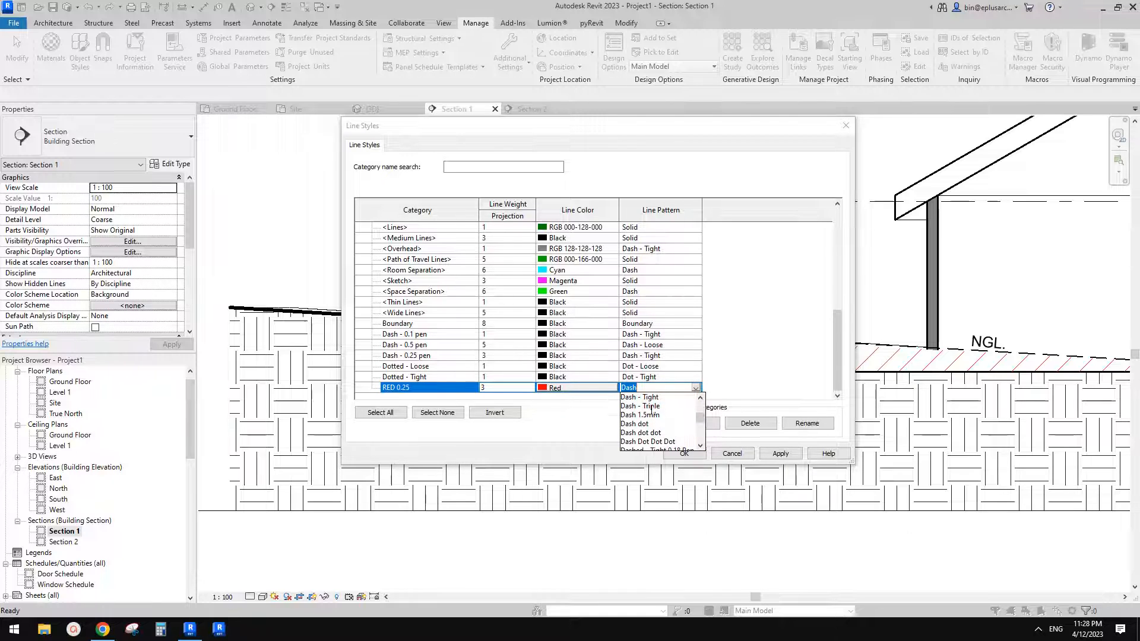
{"action": "left_click", "coordinate": [655, 406]}
{"action": "left_click", "coordinate": [682, 453]}
Step: Change the NGL detail line along the slope in Section 1 to the RED 0.25 line style
{"action": "middle_click_drag", "start_coordinate": [733, 354], "coordinate": [641, 341]}
{"action": "left_click", "coordinate": [713, 336]}
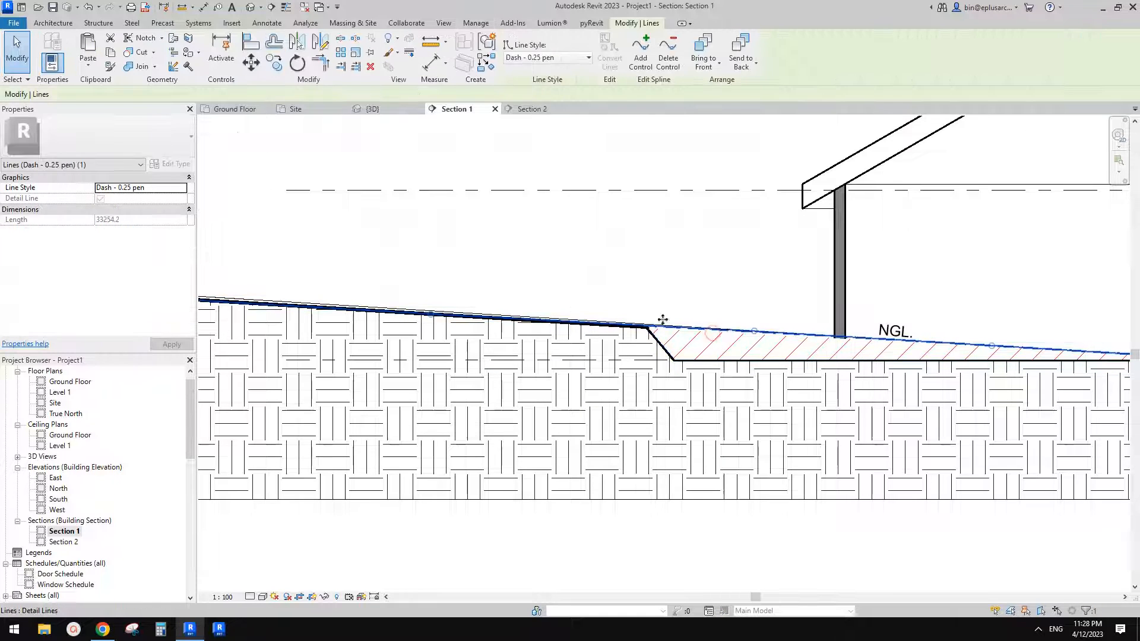
{"action": "left_click", "coordinate": [547, 59]}
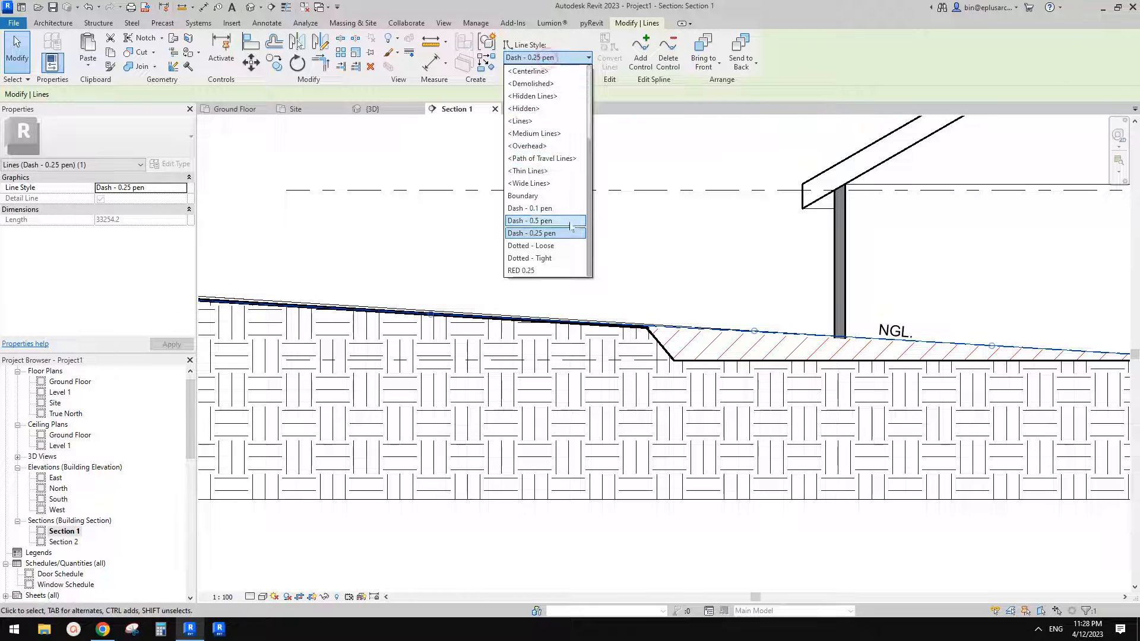
{"action": "left_click", "coordinate": [526, 267]}
{"action": "key", "text": "Escape"}
{"action": "scroll", "coordinate": [729, 255], "scroll_direction": "down", "scroll_amount": 2}
{"action": "scroll", "coordinate": [653, 264], "scroll_direction": "up", "scroll_amount": 3}
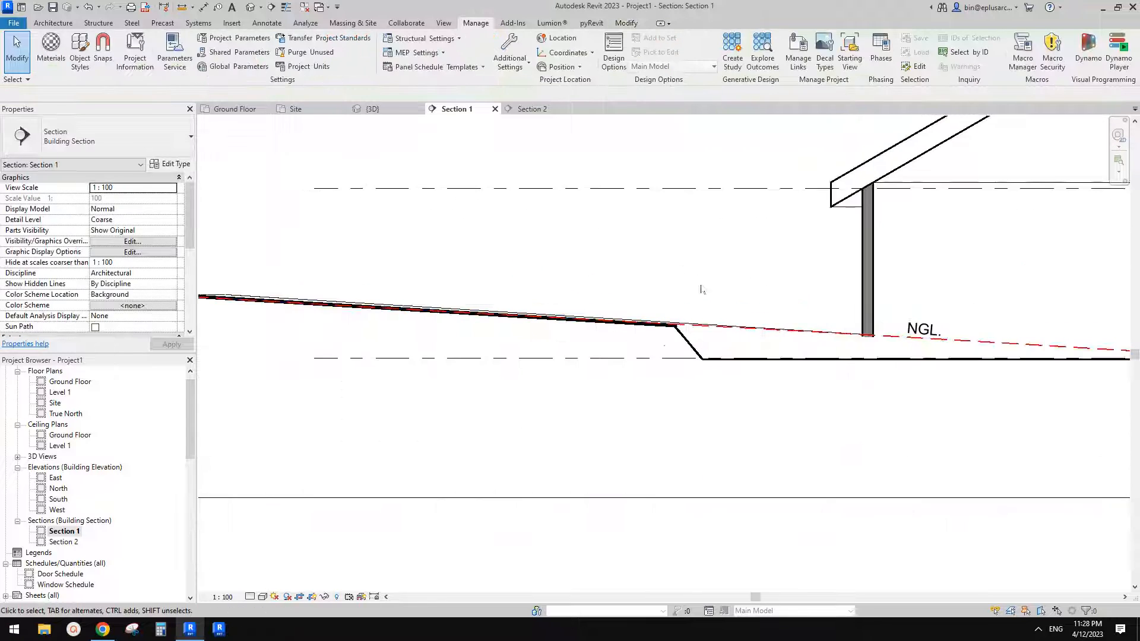
{"action": "middle_click_drag", "start_coordinate": [705, 289], "coordinate": [664, 281]}
{"action": "key", "text": "i"}
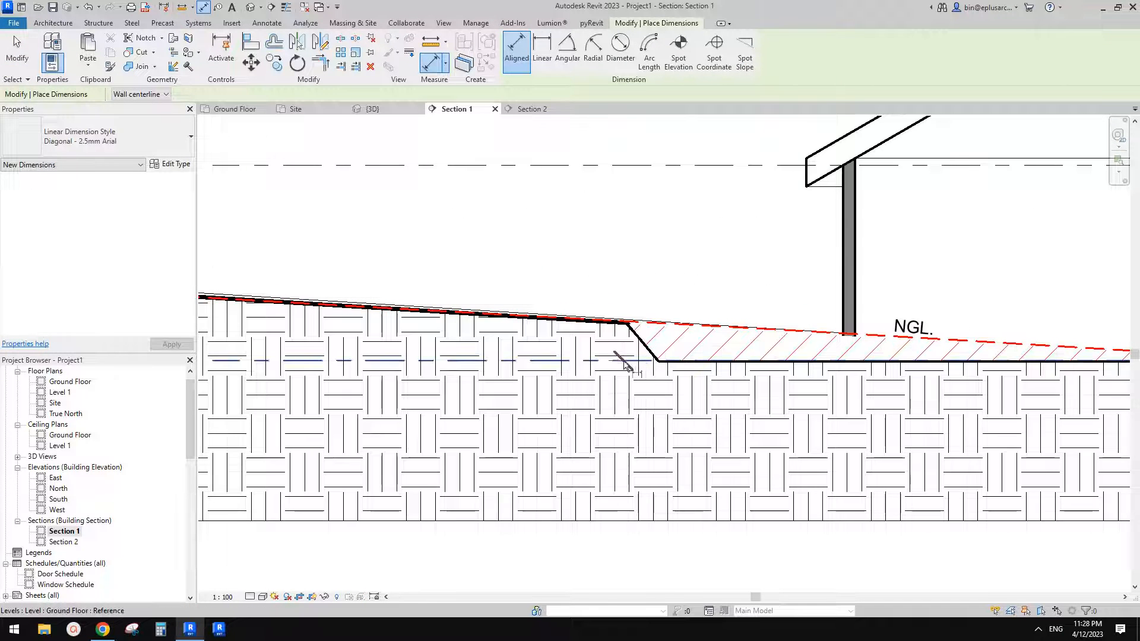
{"action": "left_click", "coordinate": [627, 364]}
{"action": "scroll", "coordinate": [630, 326], "scroll_direction": "up", "scroll_amount": 2}
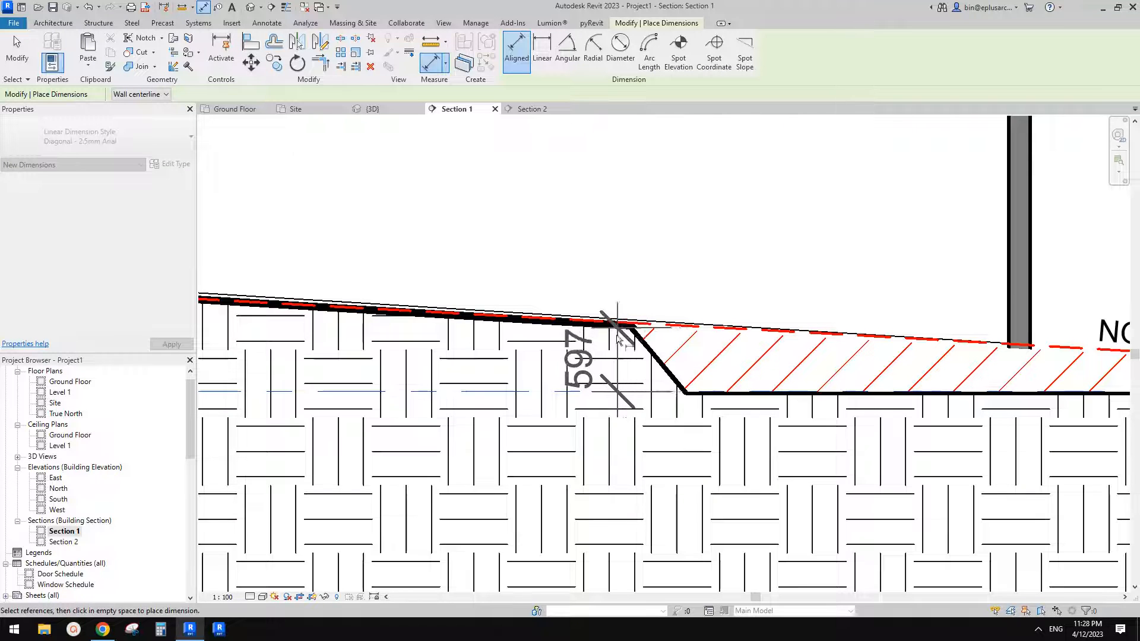
{"action": "scroll", "coordinate": [636, 327], "scroll_direction": "up", "scroll_amount": 2}
{"action": "scroll", "coordinate": [627, 324], "scroll_direction": "down", "scroll_amount": 4}
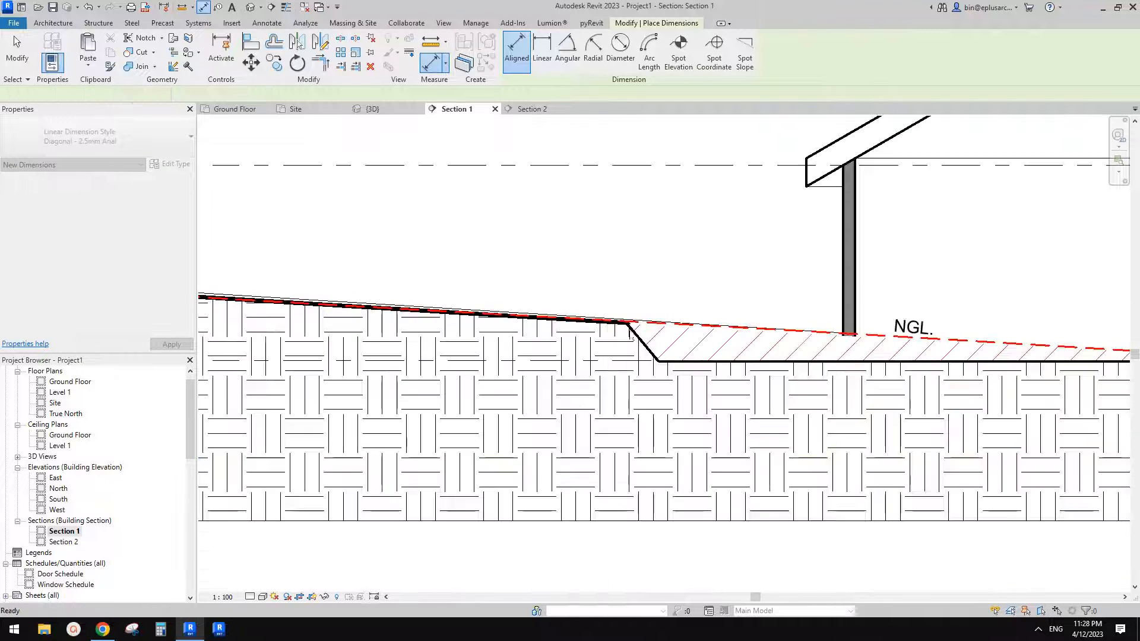
{"action": "scroll", "coordinate": [636, 340], "scroll_direction": "up", "scroll_amount": 3}
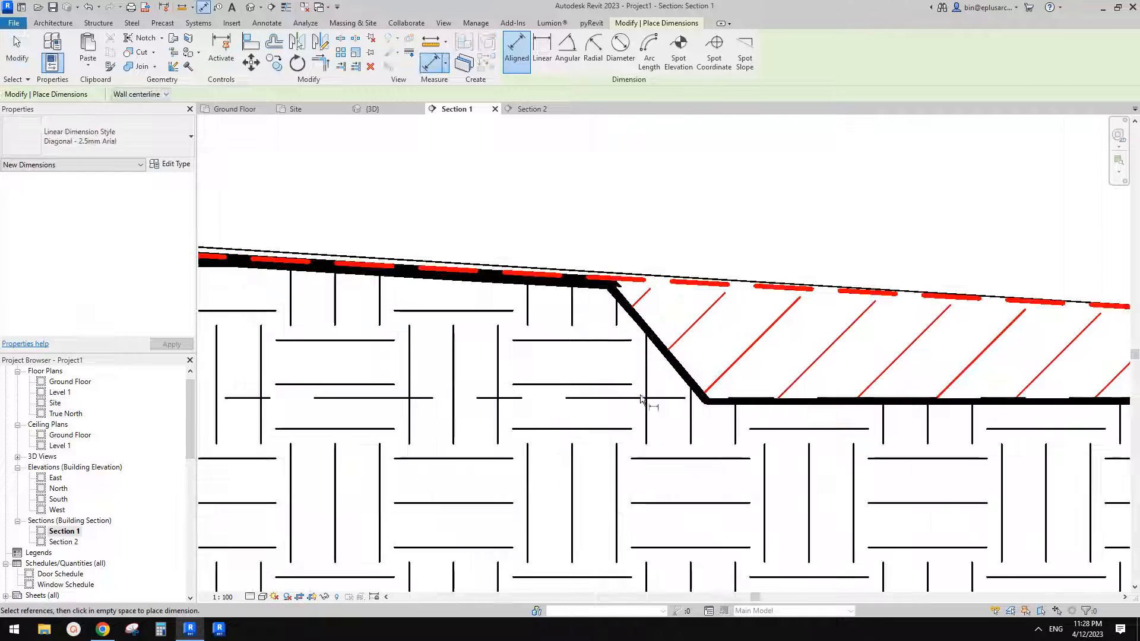
{"action": "left_click", "coordinate": [641, 398]}
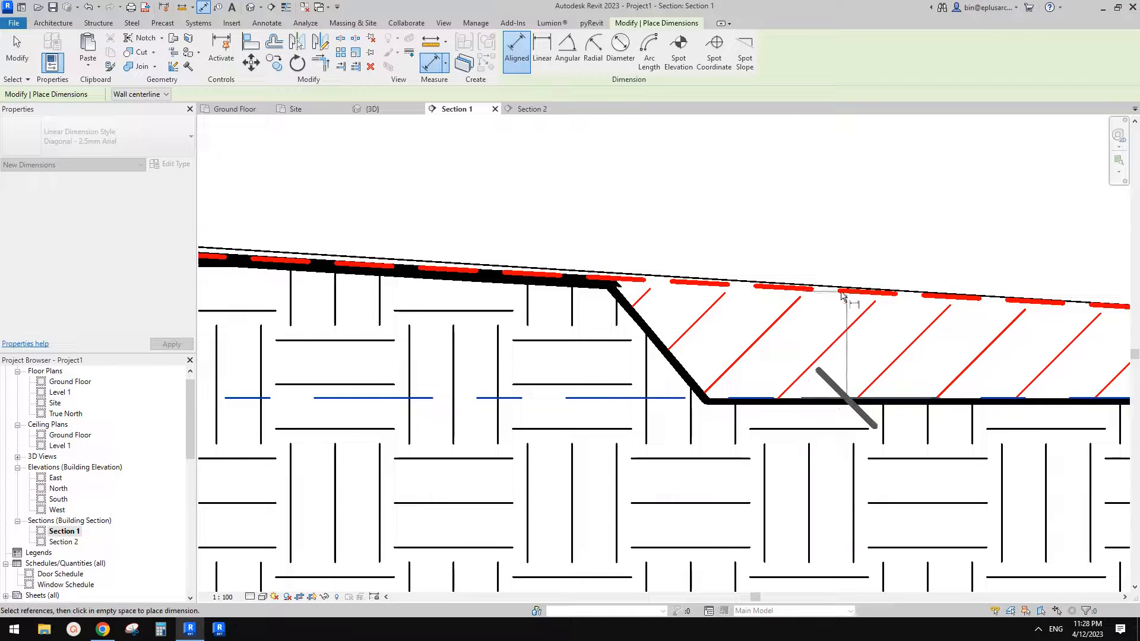
{"action": "key", "text": "Escape"}
{"action": "key", "text": "Escape"}
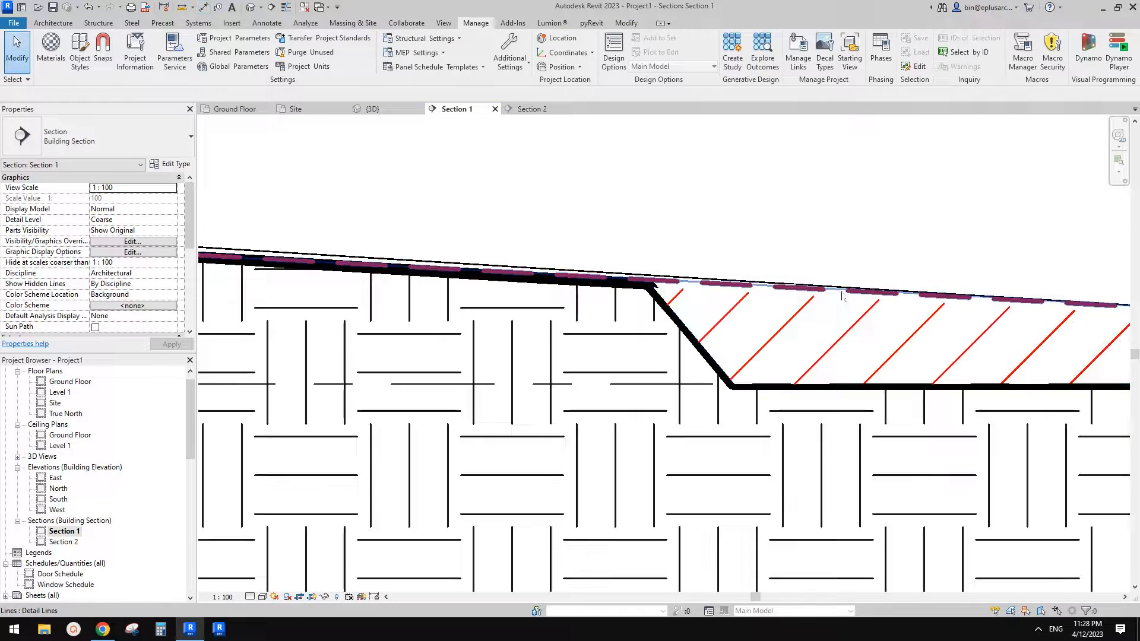
{"action": "left_click", "coordinate": [802, 305]}
{"action": "scroll", "coordinate": [801, 306], "scroll_direction": "down", "scroll_amount": 1}
{"action": "middle_click_drag", "start_coordinate": [802, 306], "coordinate": [753, 298]}
{"action": "key", "text": "Escape"}
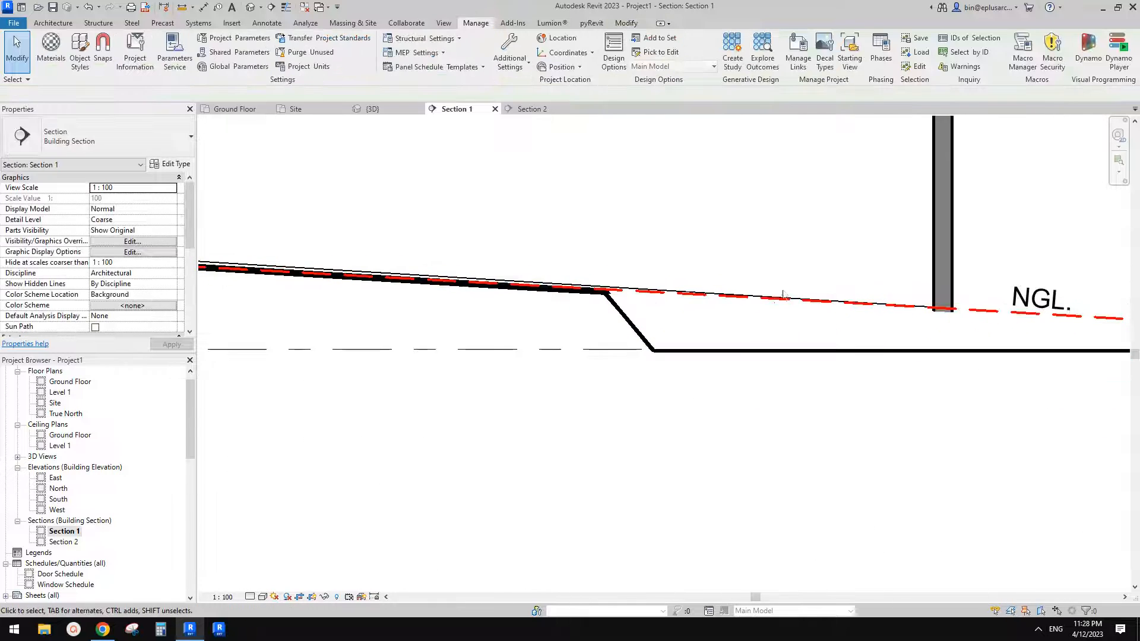
{"action": "key", "text": "d"}
{"action": "key", "text": "l"}
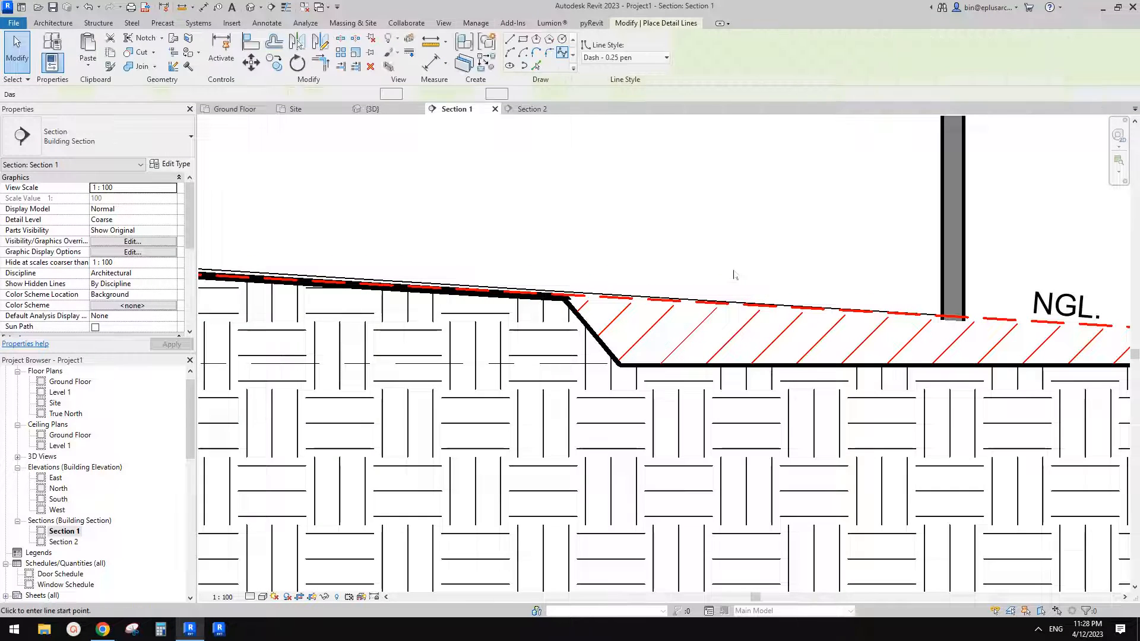
{"action": "scroll", "coordinate": [738, 273], "scroll_direction": "up", "scroll_amount": 1}
{"action": "left_click", "coordinate": [624, 59]}
{"action": "left_click", "coordinate": [624, 59]}
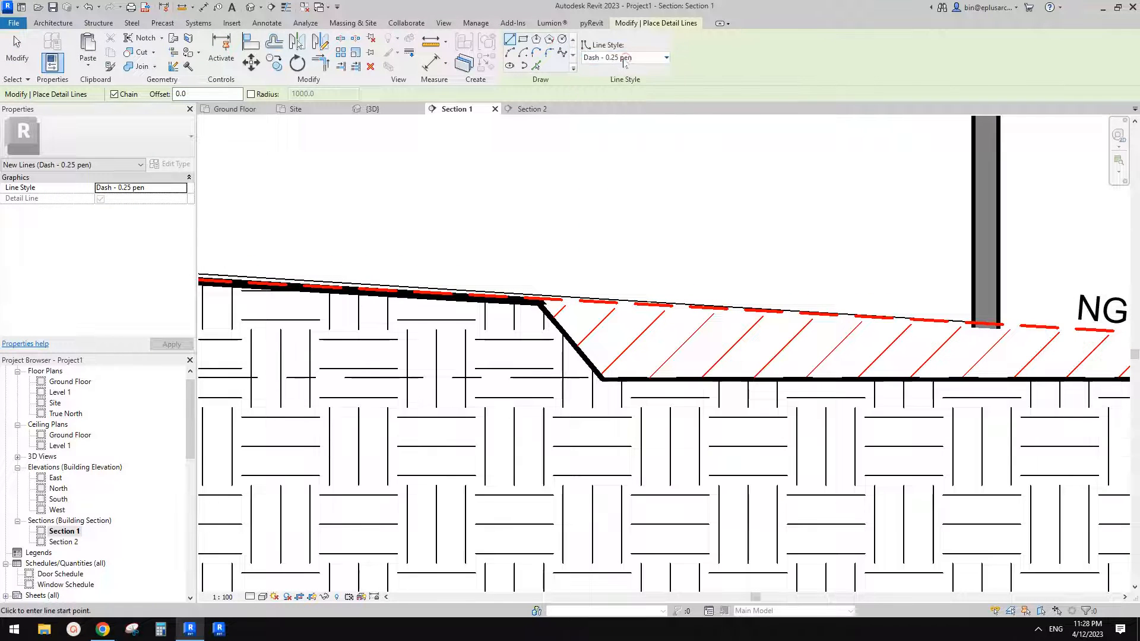
{"action": "left_click", "coordinate": [624, 59]}
{"action": "left_click", "coordinate": [608, 268]}
{"action": "scroll", "coordinate": [607, 268], "scroll_direction": "up", "scroll_amount": 3}
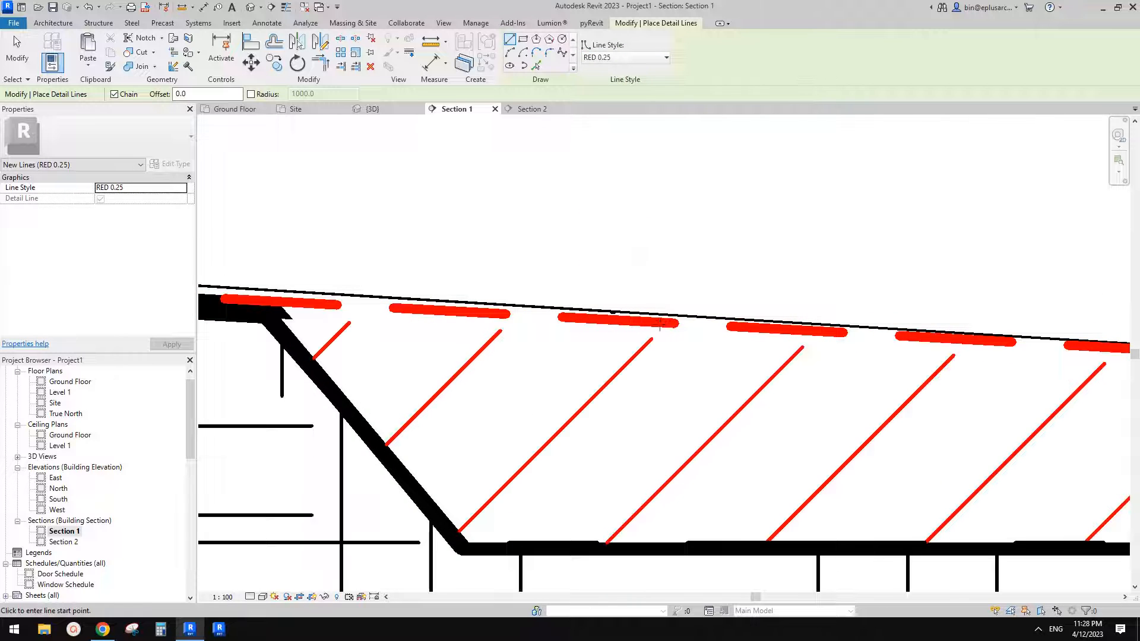
{"action": "scroll", "coordinate": [659, 328], "scroll_direction": "down", "scroll_amount": 2}
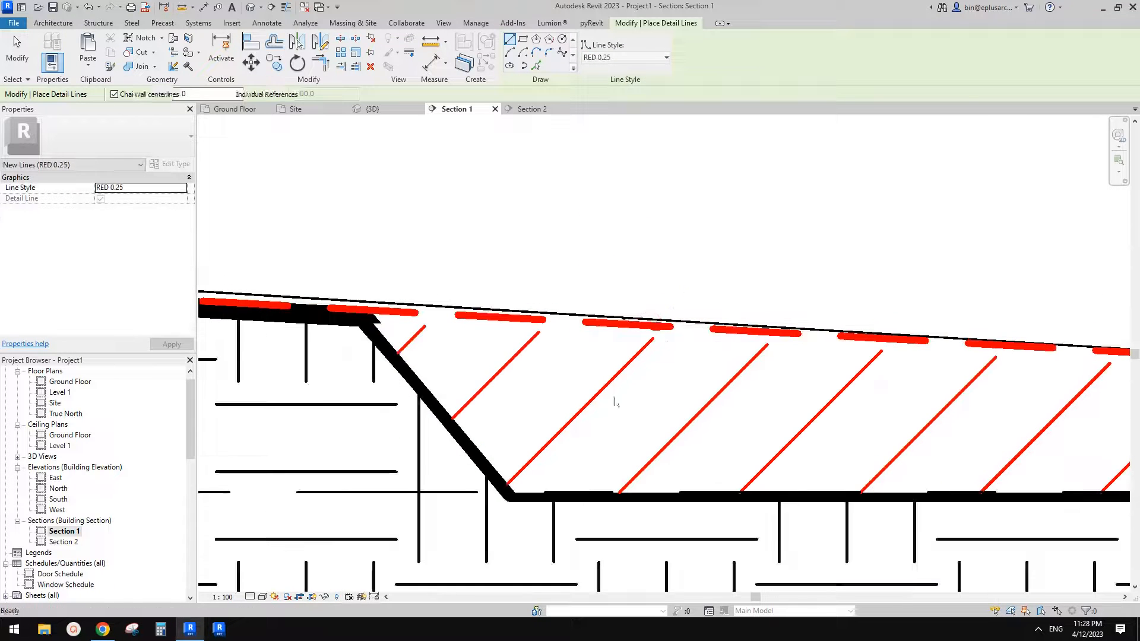
Step: Add an aligned dimension for the vertical distance between the Ground Floor level and the NGL line over the cut area
{"action": "key", "text": "d"}
{"action": "key", "text": "i"}
{"action": "scroll", "coordinate": [640, 356], "scroll_direction": "up", "scroll_amount": 2}
{"action": "left_click", "coordinate": [681, 302]}
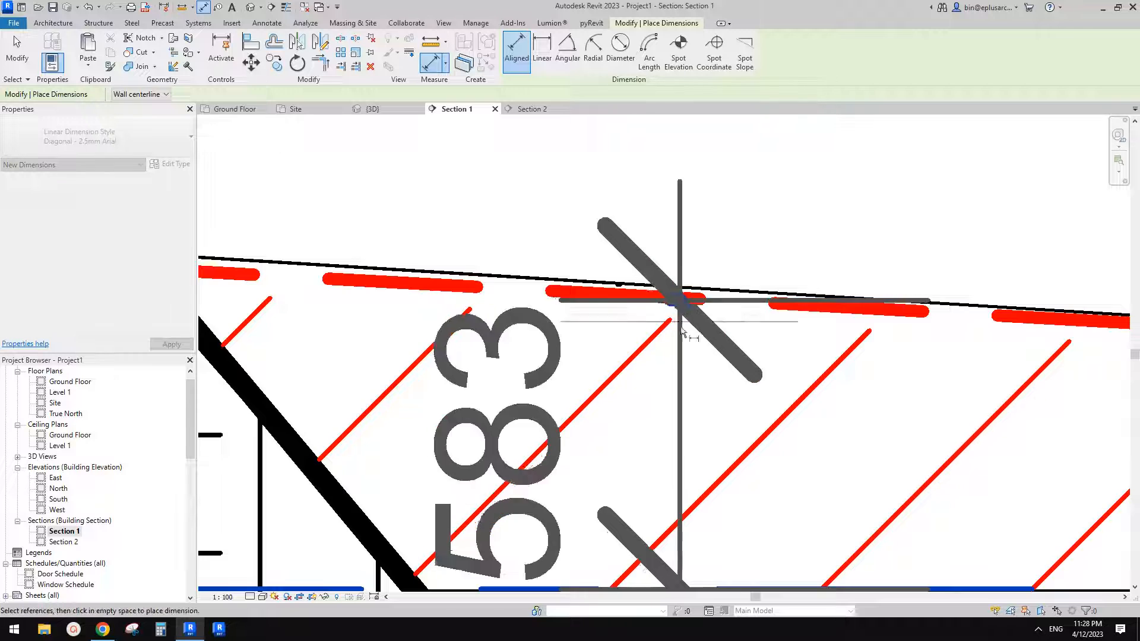
{"action": "scroll", "coordinate": [738, 369], "scroll_direction": "down", "scroll_amount": 4}
{"action": "left_click", "coordinate": [793, 472]}
{"action": "scroll", "coordinate": [792, 472], "scroll_direction": "up", "scroll_amount": 1}
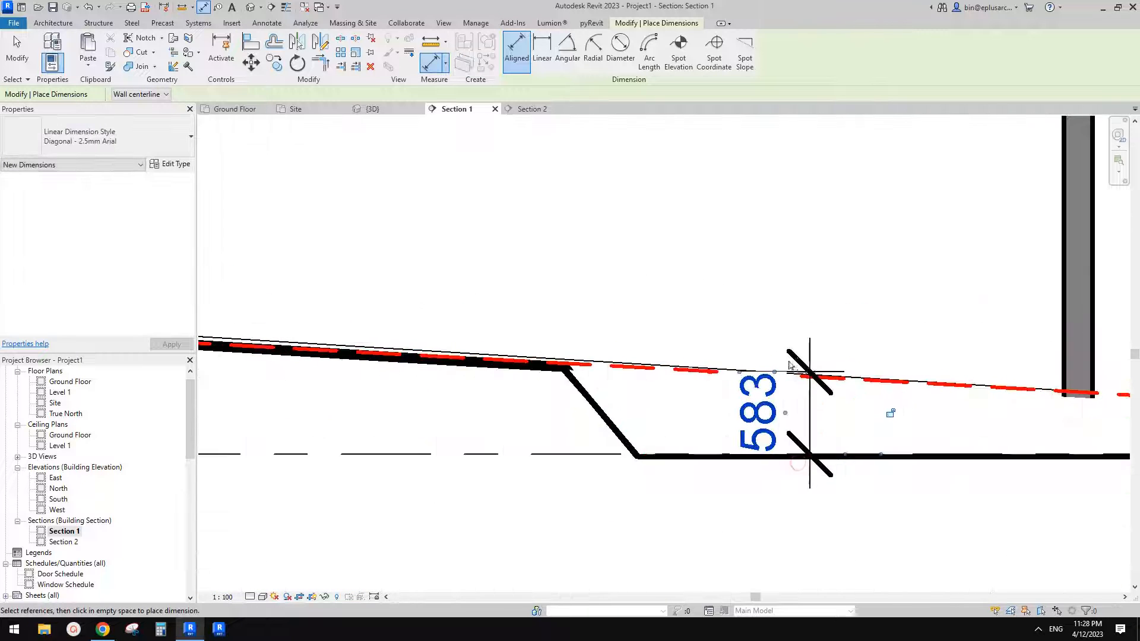
{"action": "key", "text": "Escape"}
{"action": "key", "text": "Escape"}
{"action": "left_click", "coordinate": [762, 360]}
{"action": "middle_click_drag", "start_coordinate": [731, 326], "coordinate": [729, 320]}
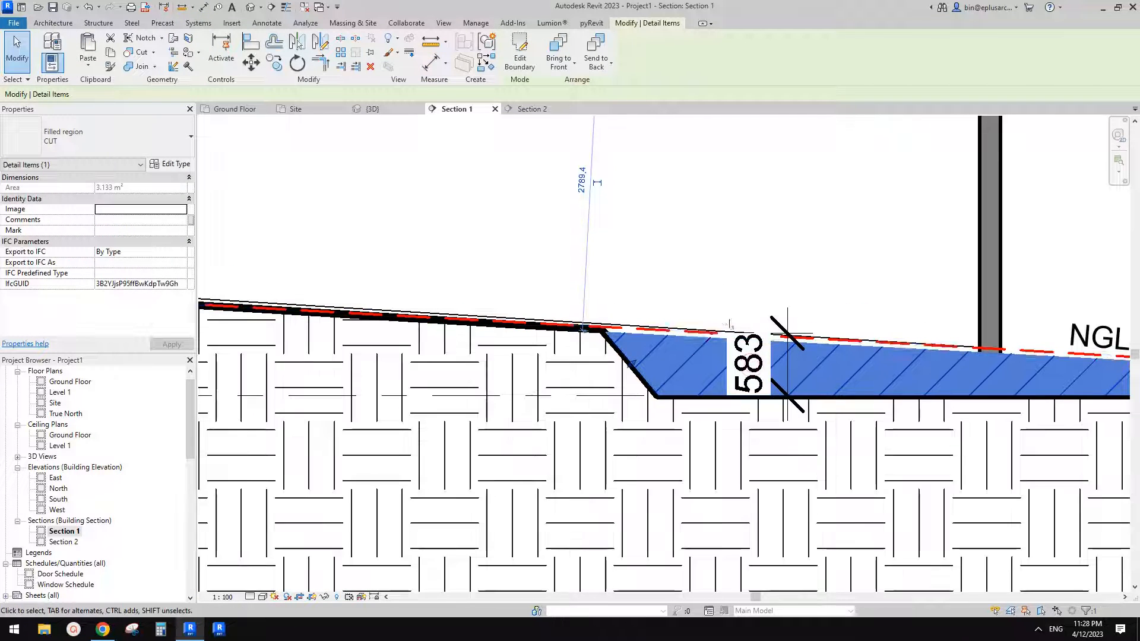
{"action": "key", "text": "Escape"}
{"action": "key", "text": "p"}
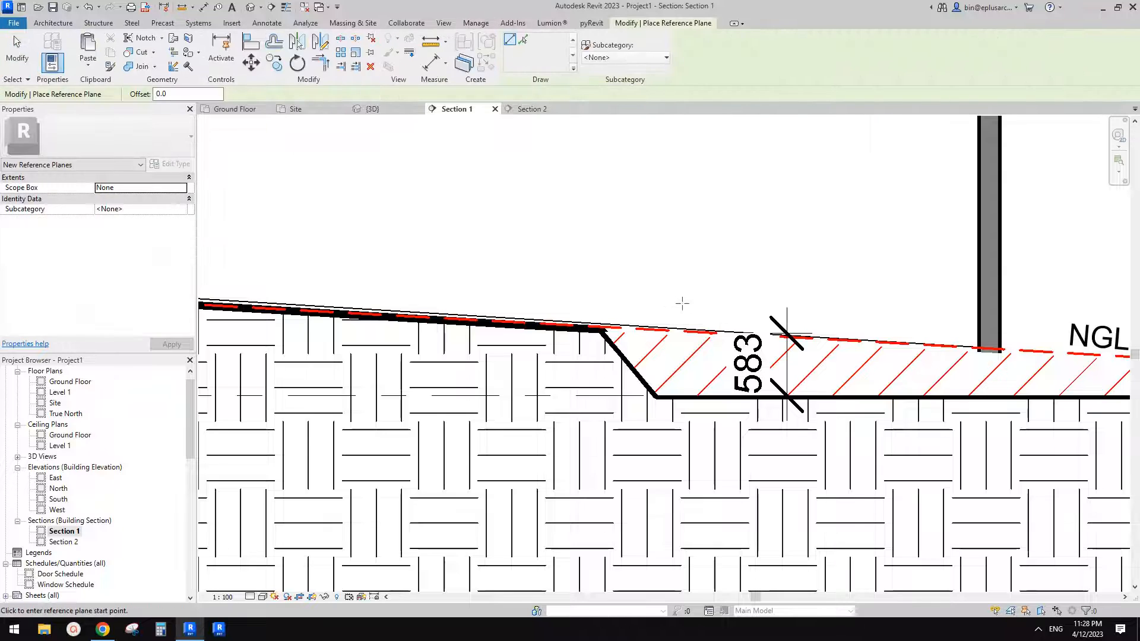
{"action": "key", "text": "Escape"}
{"action": "key", "text": "Escape"}
Step: Draw a short horizontal reference plane starting on the NGL line at the top of the cut slope
{"action": "left_click", "coordinate": [55, 21]}
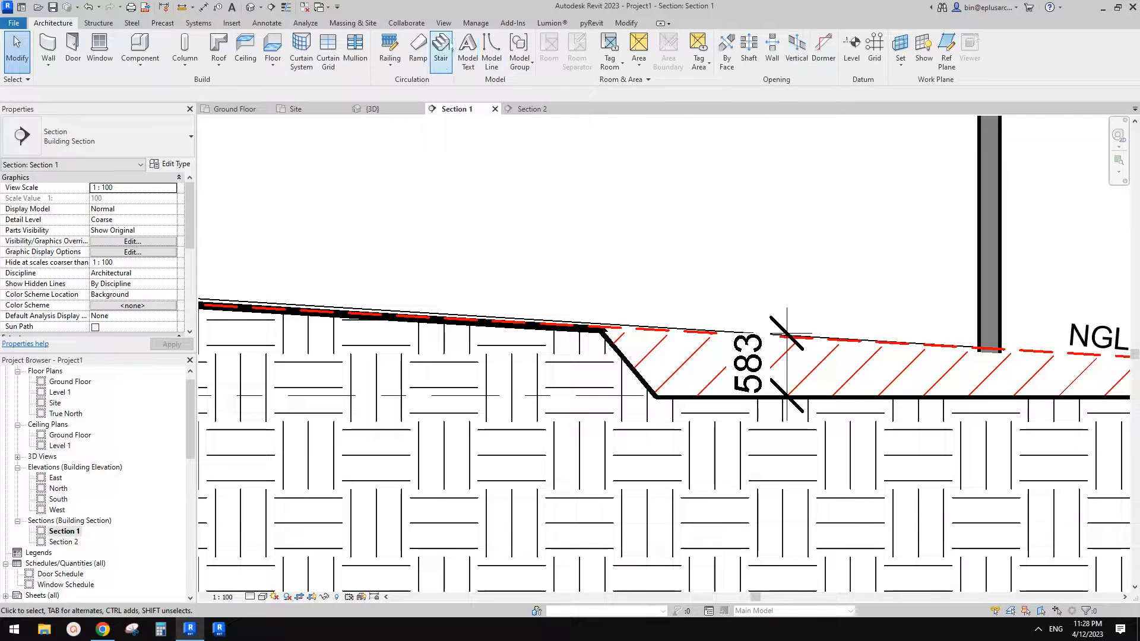
{"action": "left_click", "coordinate": [266, 23]}
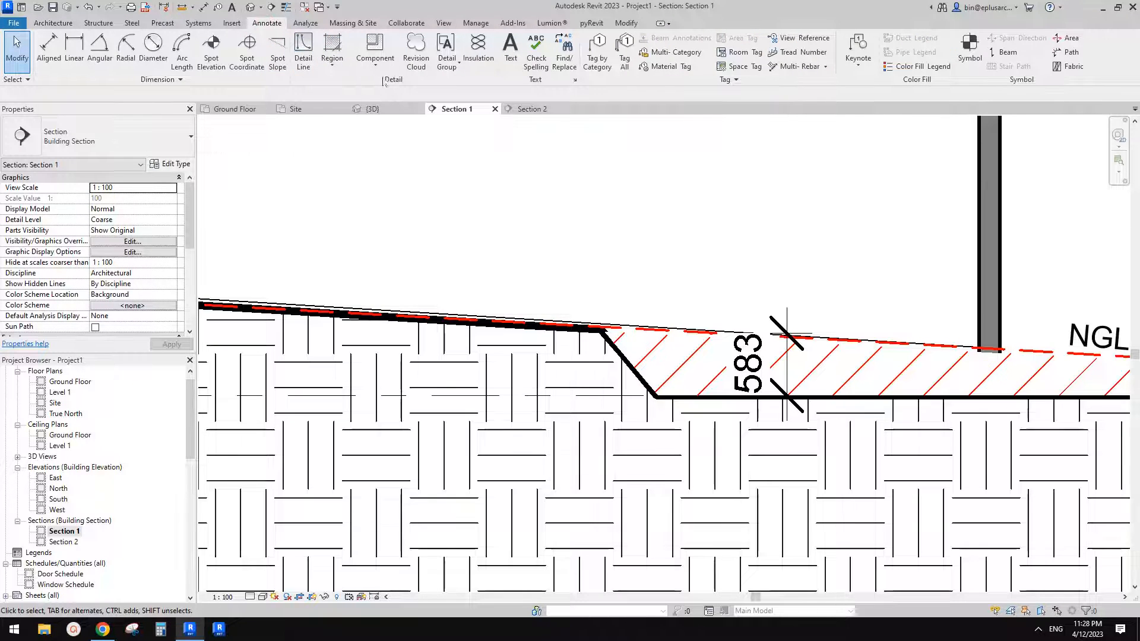
{"action": "left_click", "coordinate": [54, 24]}
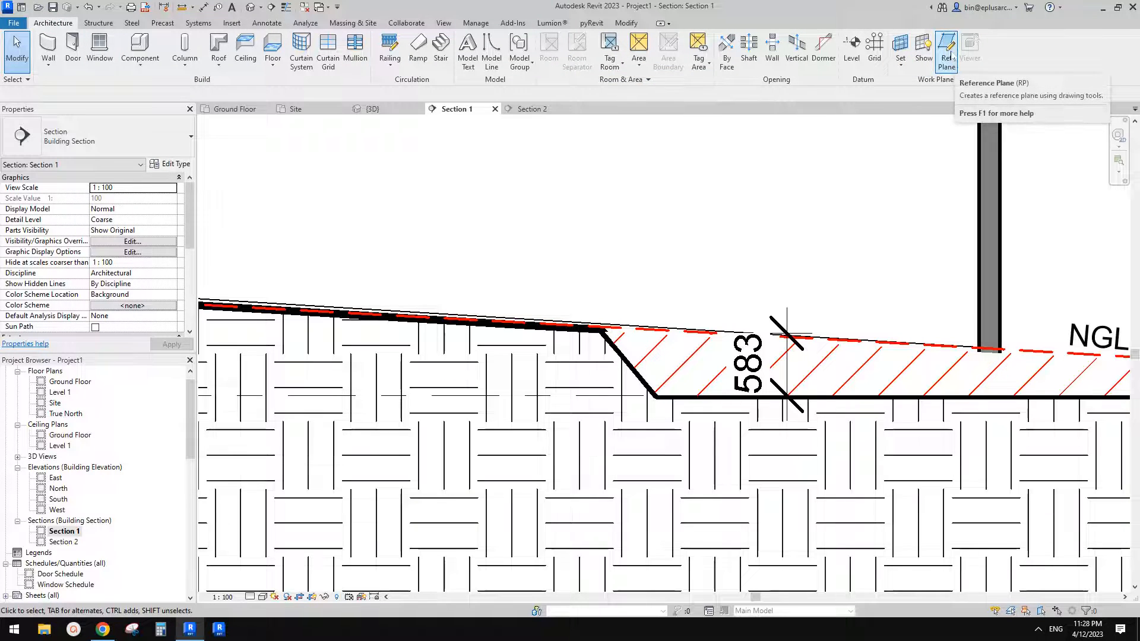
{"action": "middle_click_drag", "start_coordinate": [888, 225], "coordinate": [883, 240]}
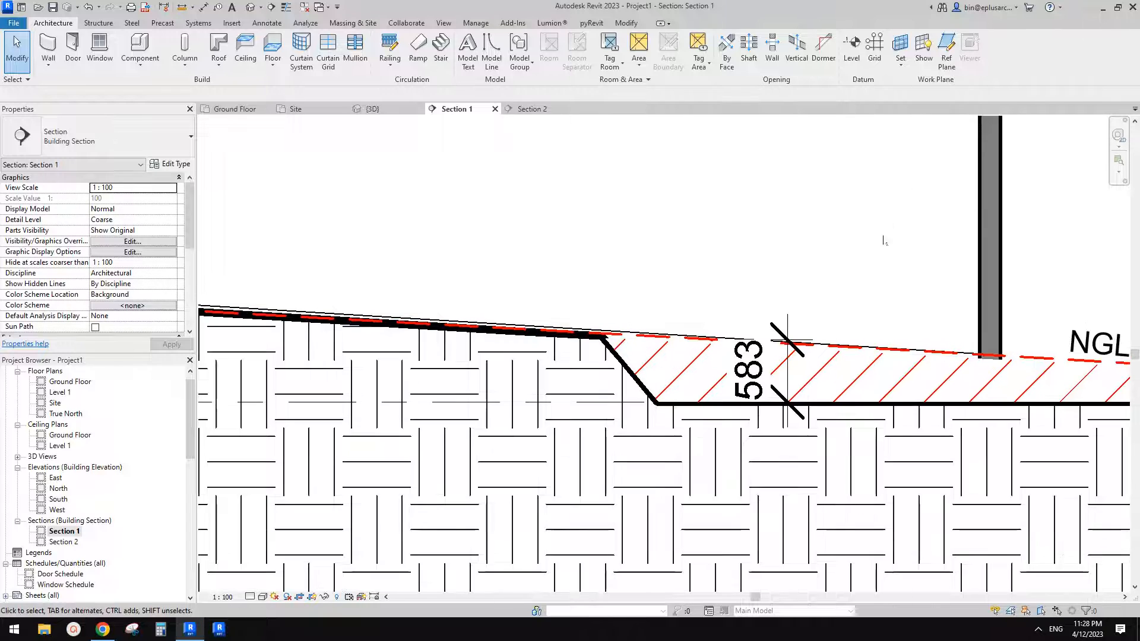
{"action": "key", "text": "p"}
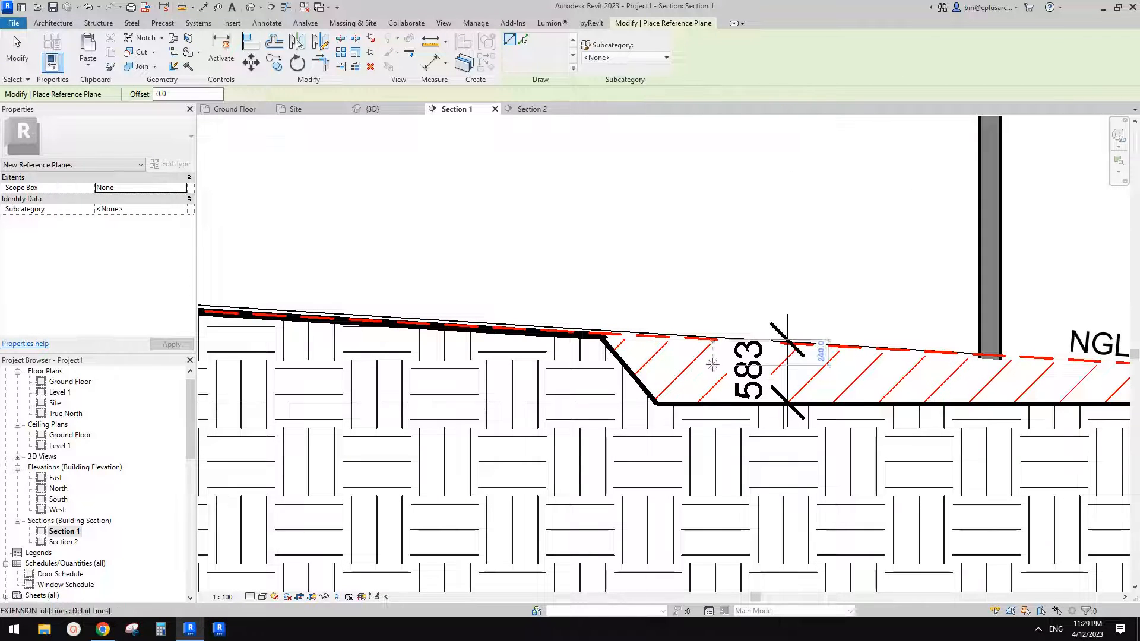
{"action": "scroll", "coordinate": [688, 326], "scroll_direction": "up", "scroll_amount": 2}
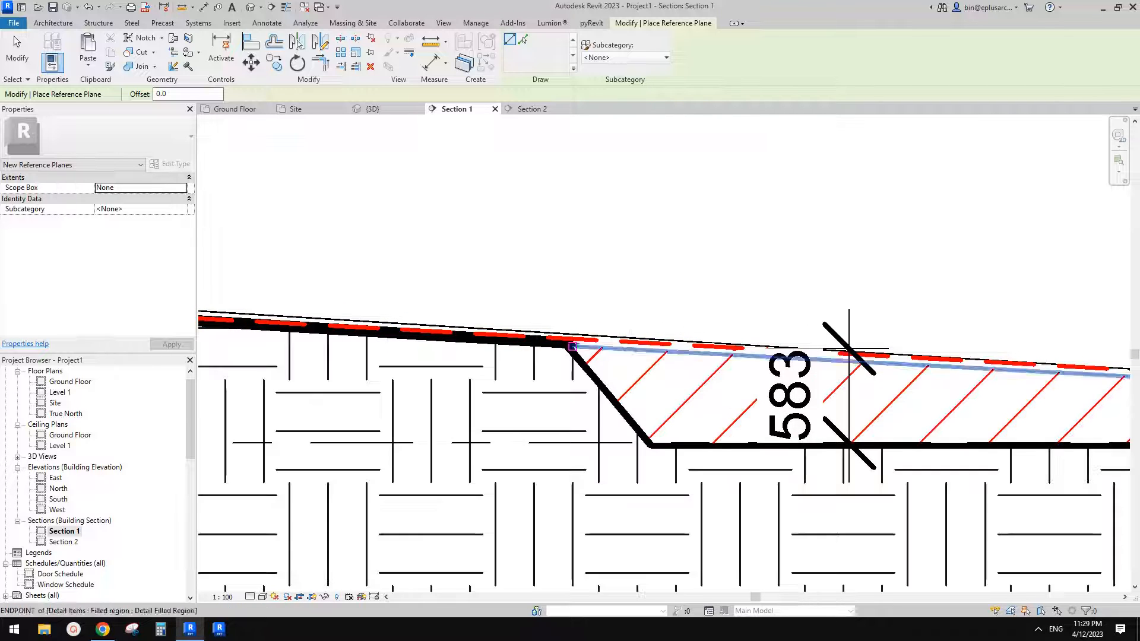
{"action": "scroll", "coordinate": [572, 346], "scroll_direction": "up", "scroll_amount": 3}
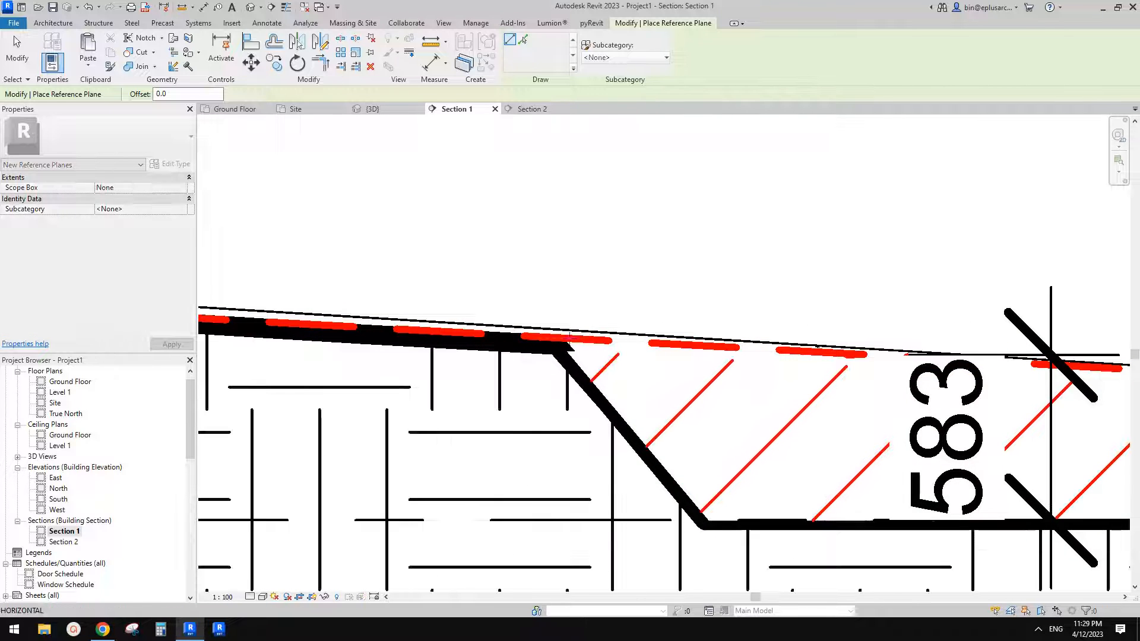
{"action": "left_click", "coordinate": [852, 338]}
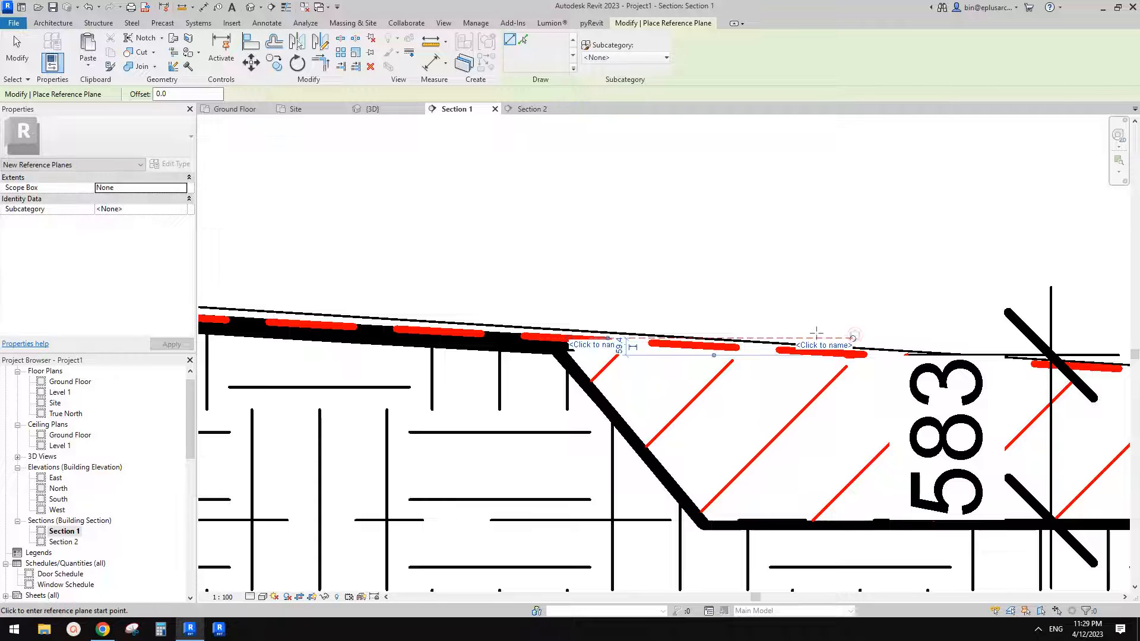
{"action": "key", "text": "Escape"}
{"action": "key", "text": "Escape"}
{"action": "middle_click_drag", "start_coordinate": [816, 333], "coordinate": [509, 310]}
{"action": "scroll", "coordinate": [509, 310], "scroll_direction": "down", "scroll_amount": 2}
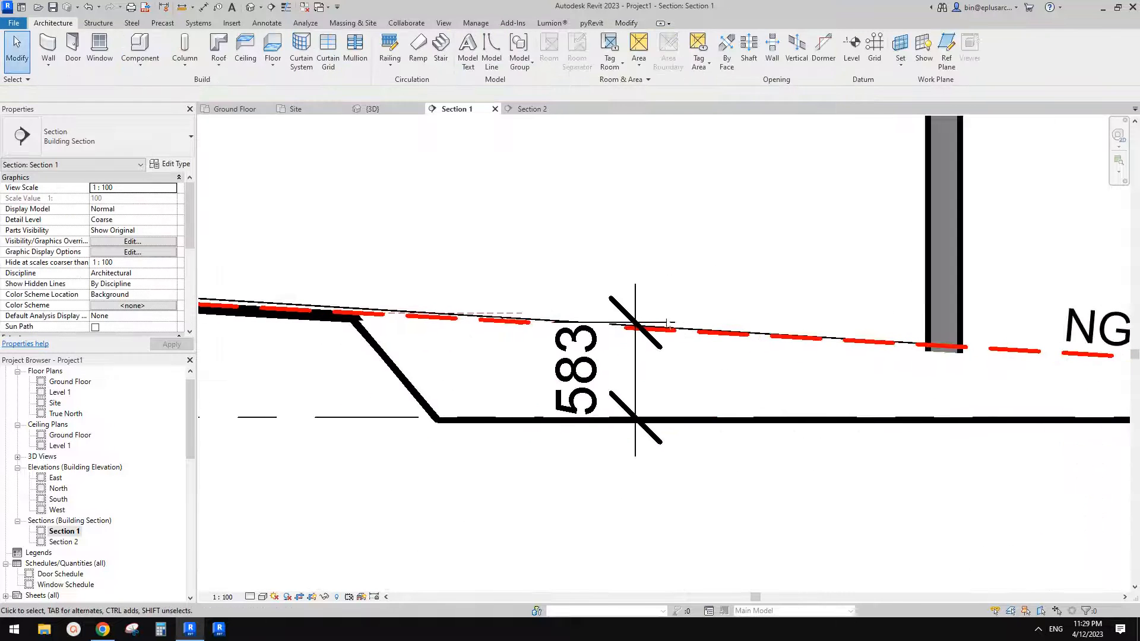
{"action": "left_click", "coordinate": [520, 313]}
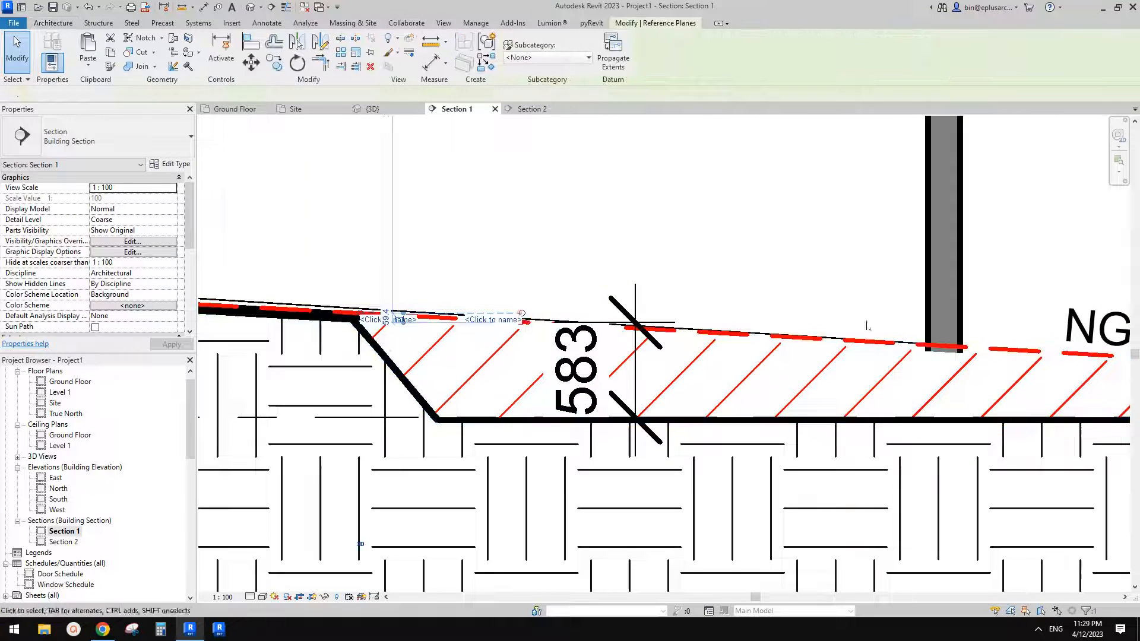
{"action": "key", "text": "Escape"}
Step: Turn off Masking in the type properties of the CUT filled region
{"action": "middle_click_drag", "start_coordinate": [932, 386], "coordinate": [846, 377]}
{"action": "left_click", "coordinate": [847, 377]}
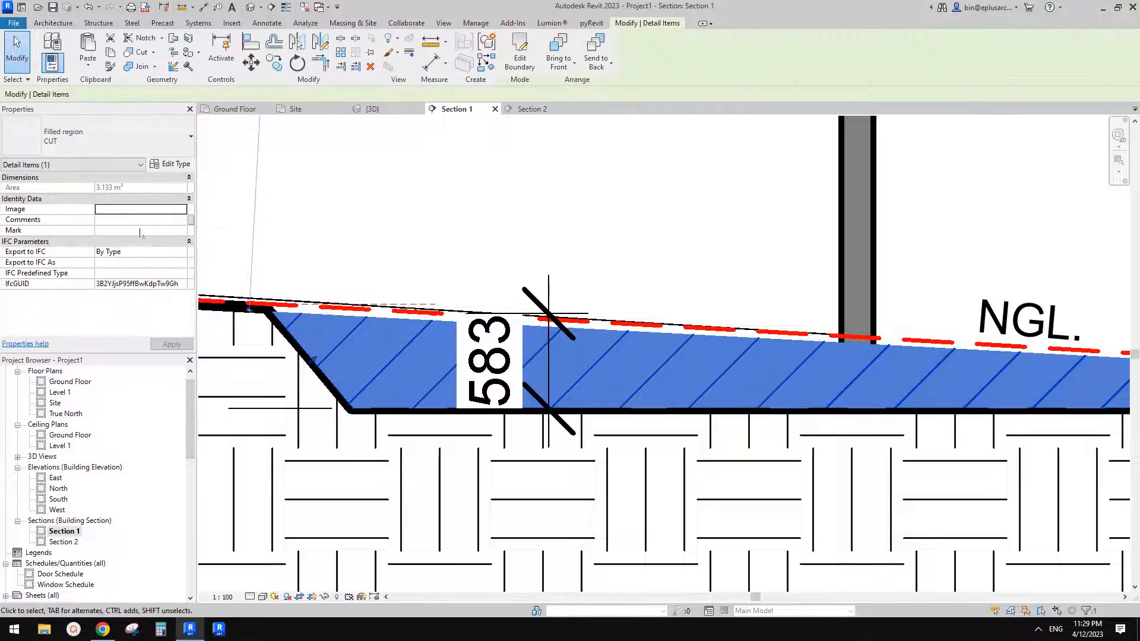
{"action": "left_click", "coordinate": [175, 165]}
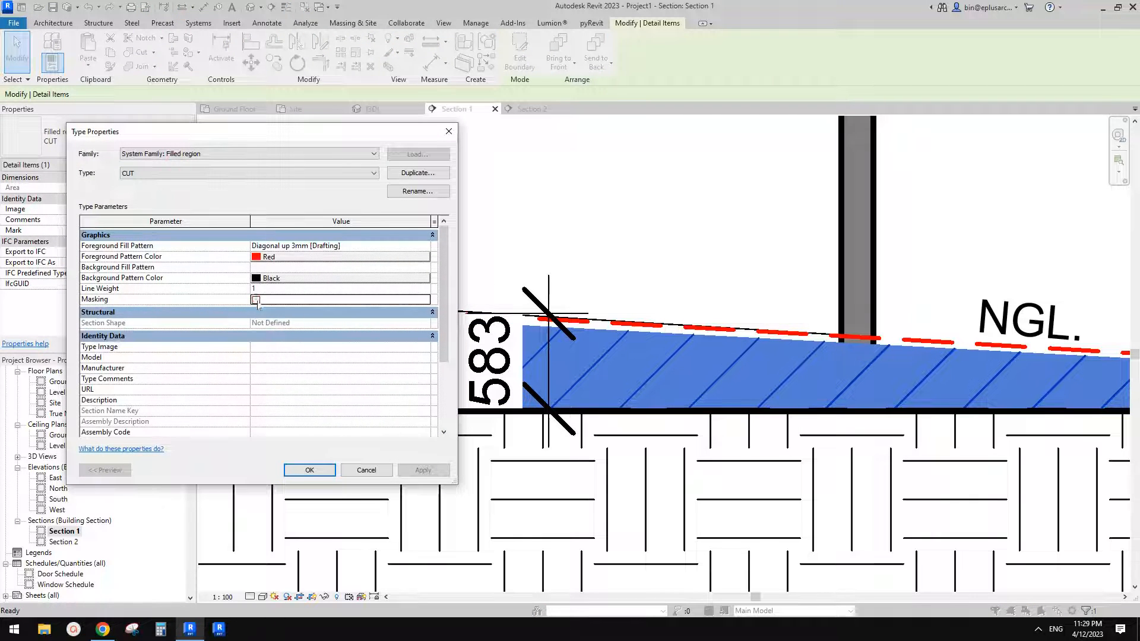
{"action": "left_click", "coordinate": [321, 473]}
{"action": "key", "text": "Escape"}
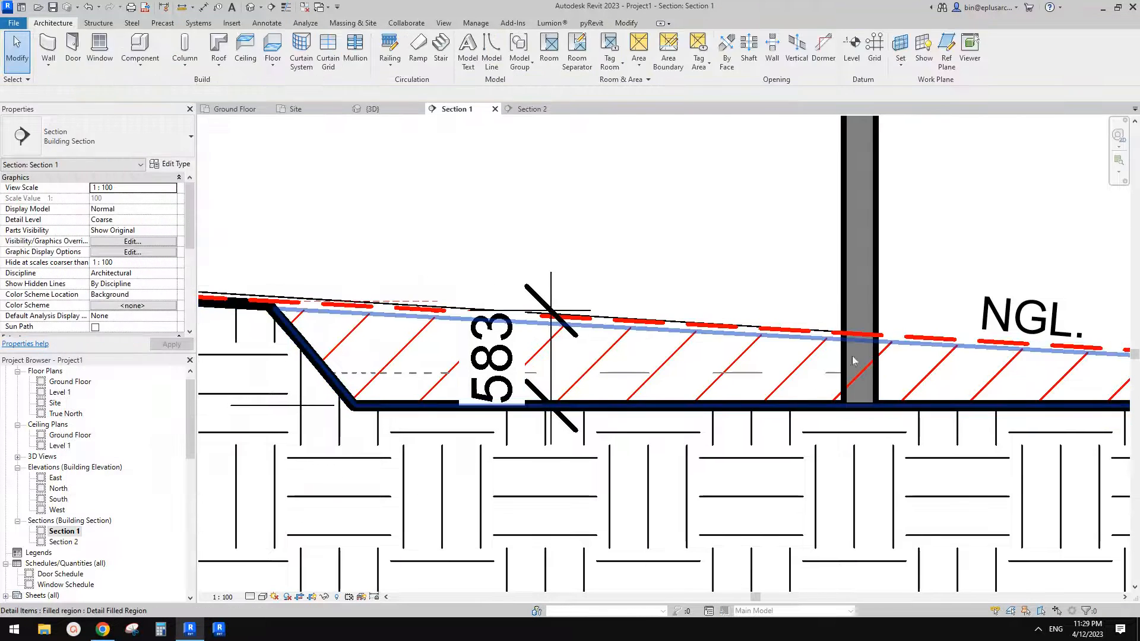
Step: Draw a second short horizontal reference plane in Section 1 ending where the NGL line meets the outer face of the uphill wall
{"action": "scroll", "coordinate": [849, 359], "scroll_direction": "down", "scroll_amount": 1}
{"action": "left_click", "coordinate": [572, 301]}
{"action": "scroll", "coordinate": [573, 302], "scroll_direction": "up", "scroll_amount": 2}
{"action": "key", "text": "Escape"}
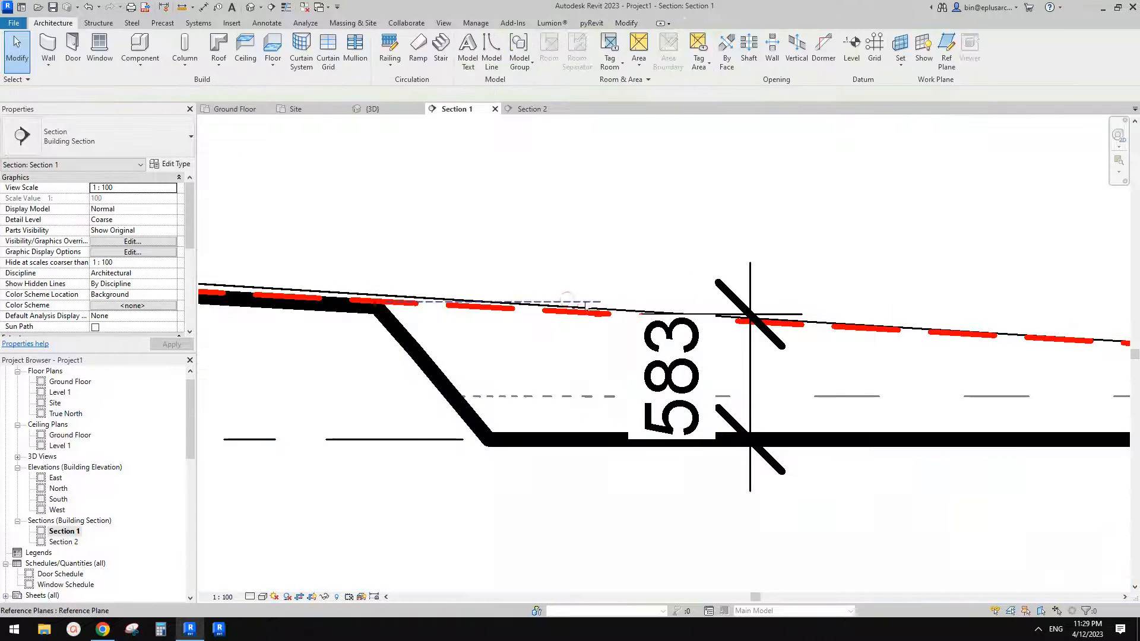
{"action": "left_click", "coordinate": [585, 301]}
{"action": "middle_click_drag", "start_coordinate": [830, 320], "coordinate": [488, 290]}
{"action": "key", "text": "r"}
{"action": "key", "text": "p"}
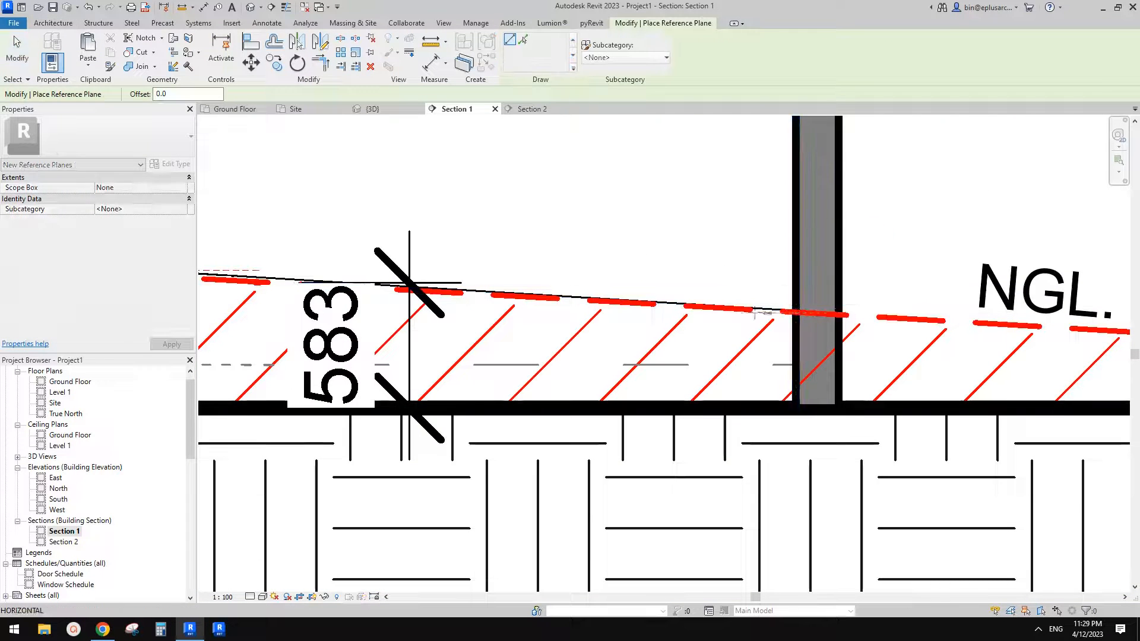
{"action": "key", "text": "Escape"}
{"action": "key", "text": "Escape"}
{"action": "scroll", "coordinate": [793, 321], "scroll_direction": "down", "scroll_amount": 1}
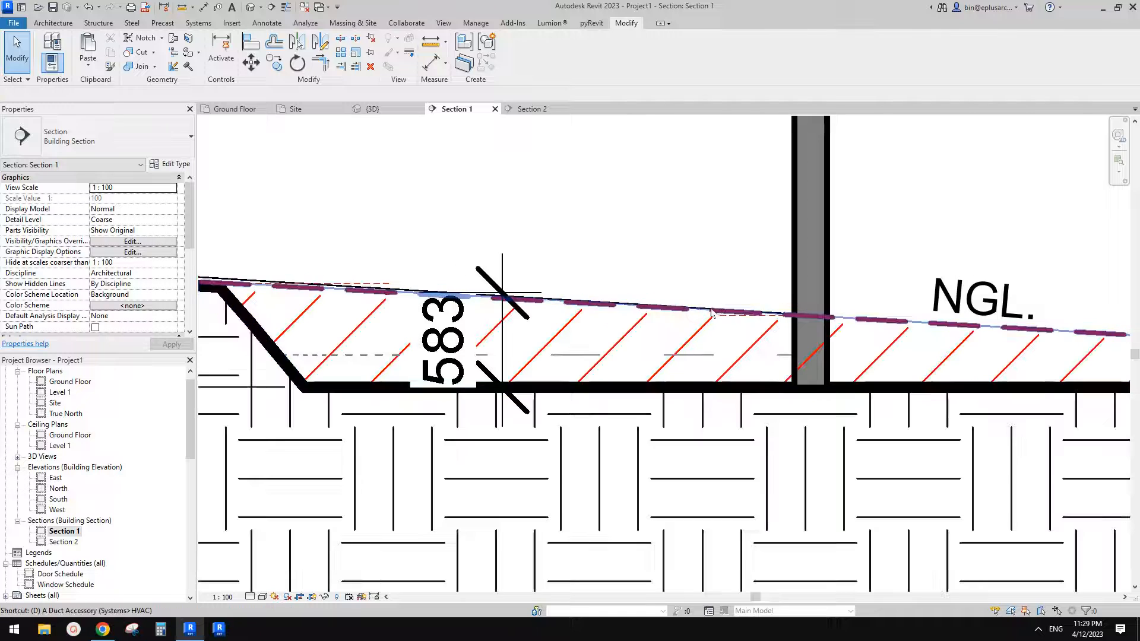
Step: Add an aligned dimension from the Ground Floor level up to the short reference plane beside the uphill wall
{"action": "key", "text": "d"}
{"action": "key", "text": "i"}
{"action": "left_click", "coordinate": [723, 387]}
{"action": "left_click", "coordinate": [740, 315]}
{"action": "scroll", "coordinate": [715, 271], "scroll_direction": "down", "scroll_amount": 2}
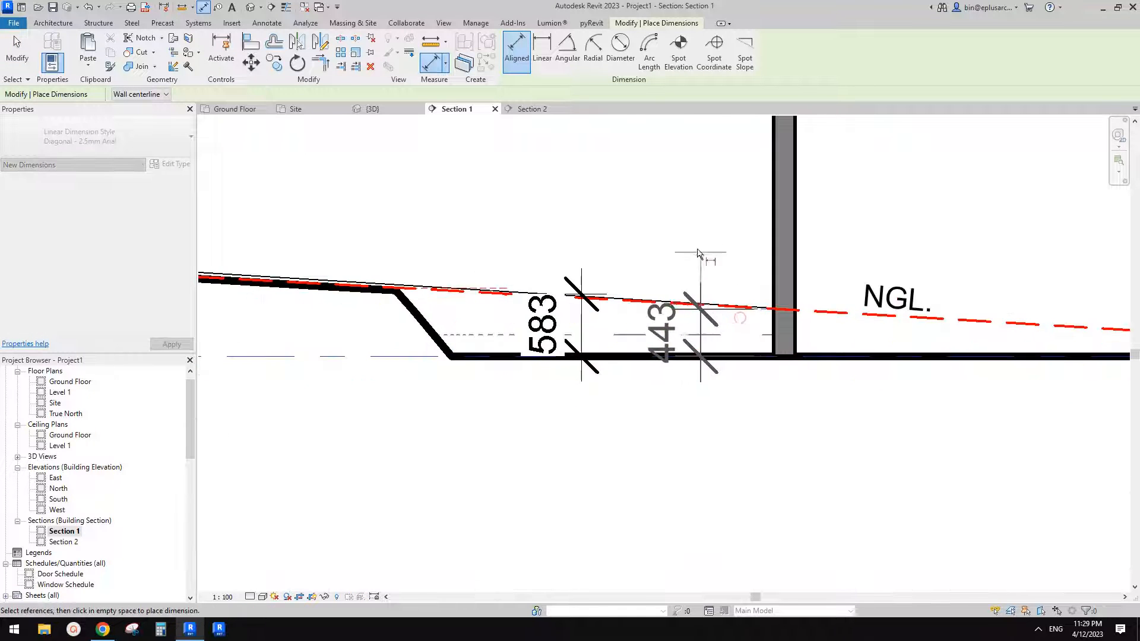
{"action": "left_click", "coordinate": [691, 237]}
Step: Add an aligned dimension from the Ground Floor level up to the reference plane at the top of the cut slope
{"action": "middle_click_drag", "start_coordinate": [549, 317], "coordinate": [633, 315]}
{"action": "scroll", "coordinate": [631, 322], "scroll_direction": "up", "scroll_amount": 1}
{"action": "left_click", "coordinate": [611, 327]}
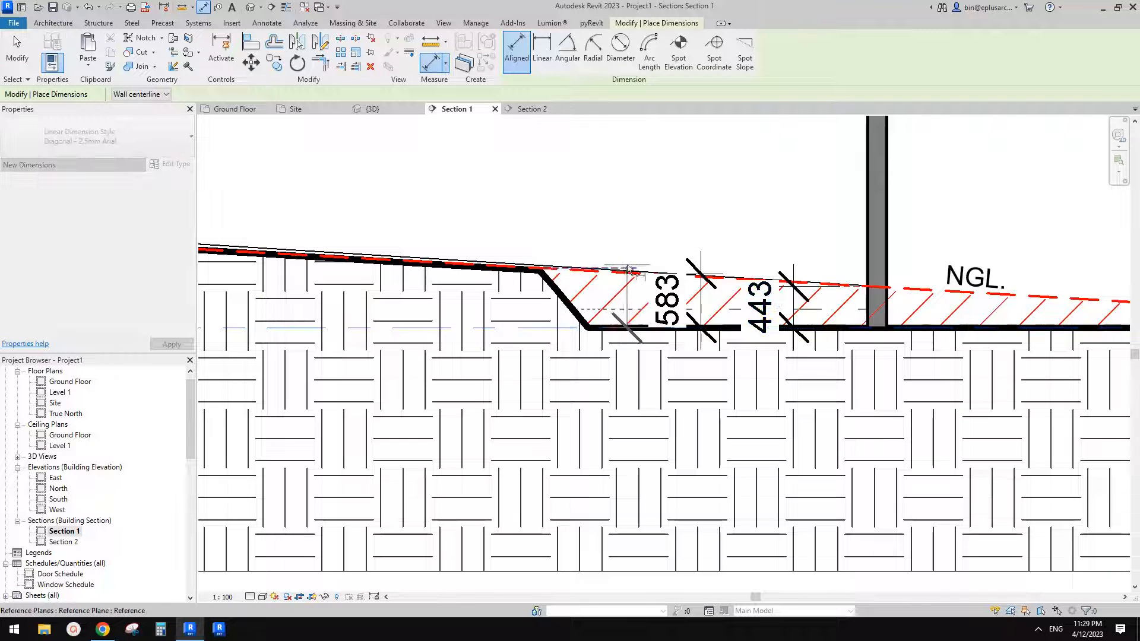
{"action": "left_click", "coordinate": [462, 205]}
{"action": "key", "text": "Escape"}
{"action": "key", "text": "Escape"}
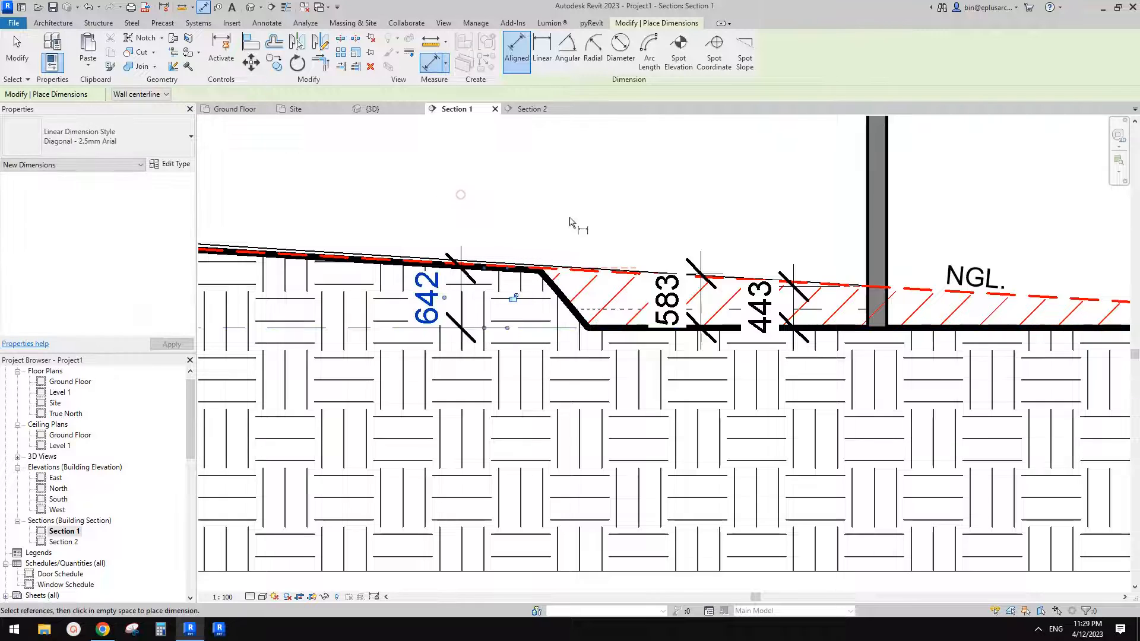
Step: Examine the height dimensions and the short reference planes along the NGL line in Section 1
{"action": "scroll", "coordinate": [626, 280], "scroll_direction": "down", "scroll_amount": 1}
{"action": "scroll", "coordinate": [626, 281], "scroll_direction": "down", "scroll_amount": 1}
{"action": "scroll", "coordinate": [712, 288], "scroll_direction": "up", "scroll_amount": 2}
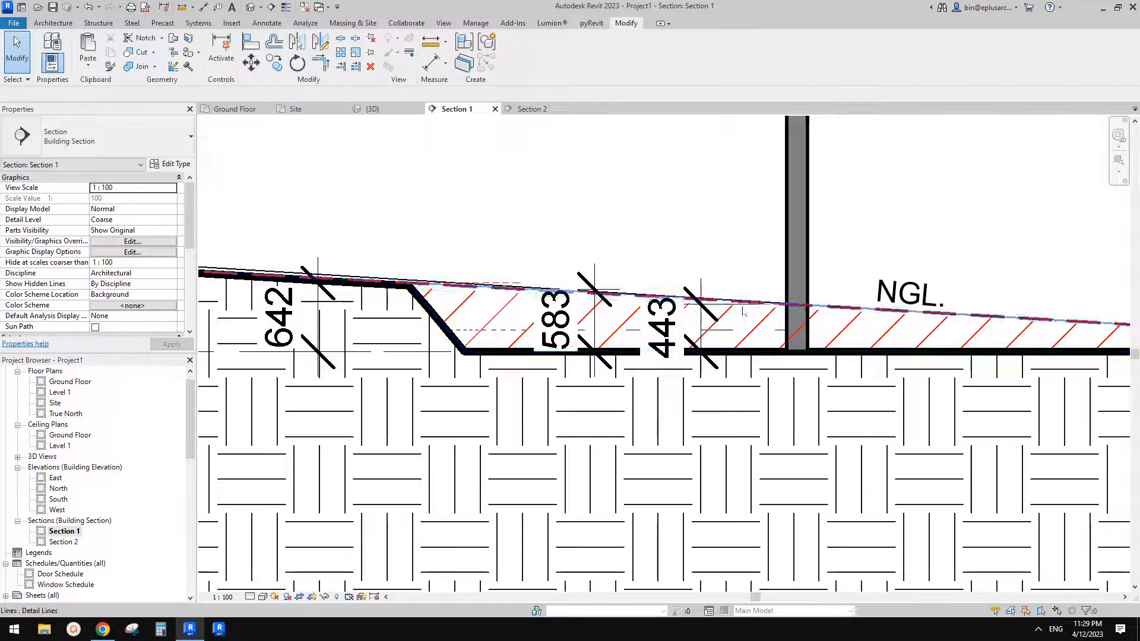
{"action": "scroll", "coordinate": [696, 316], "scroll_direction": "down", "scroll_amount": 1}
{"action": "middle_click_drag", "start_coordinate": [696, 316], "coordinate": [660, 314]}
{"action": "scroll", "coordinate": [653, 302], "scroll_direction": "up", "scroll_amount": 1}
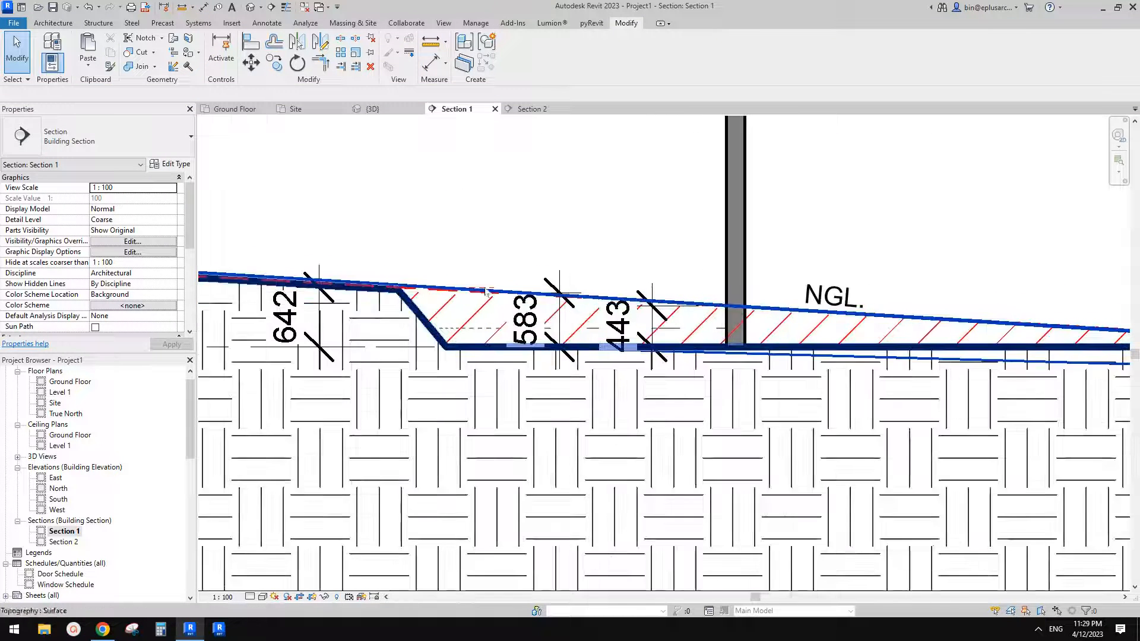
{"action": "left_click", "coordinate": [484, 288]}
{"action": "scroll", "coordinate": [484, 289], "scroll_direction": "up", "scroll_amount": 1}
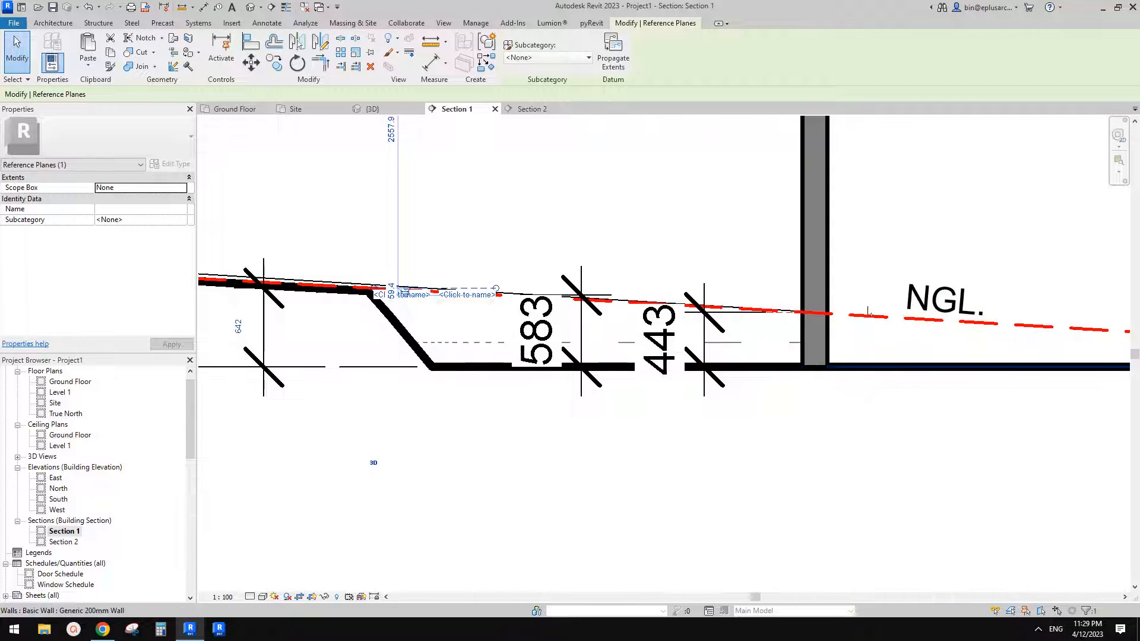
{"action": "scroll", "coordinate": [623, 347], "scroll_direction": "down", "scroll_amount": 2}
{"action": "key", "text": "Escape"}
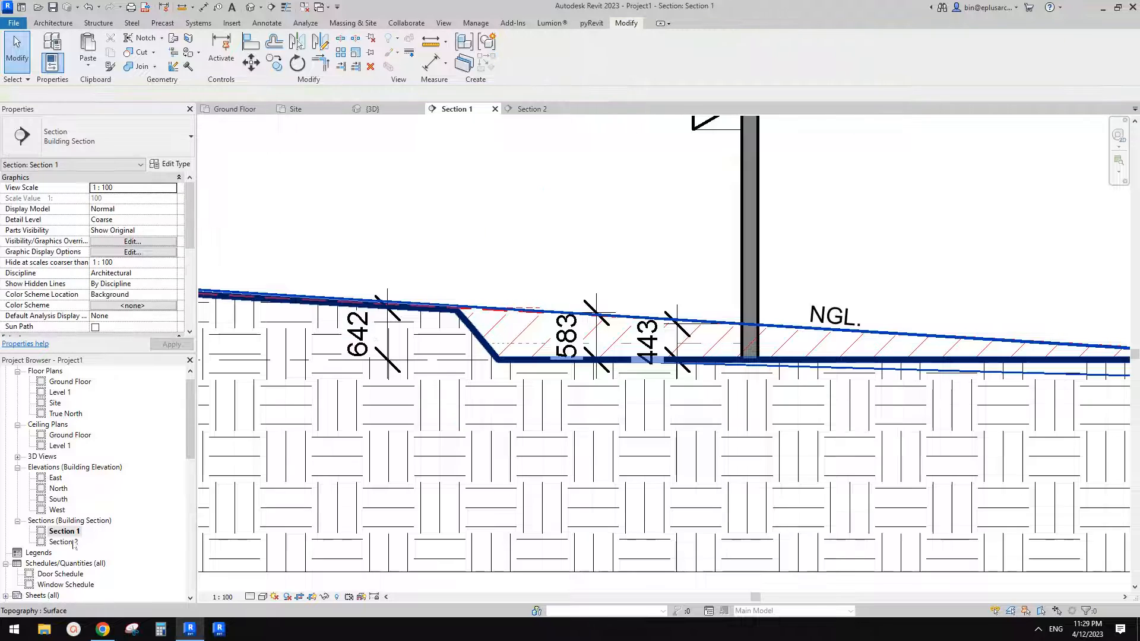
{"action": "middle_click_drag", "start_coordinate": [578, 385], "coordinate": [577, 389]}
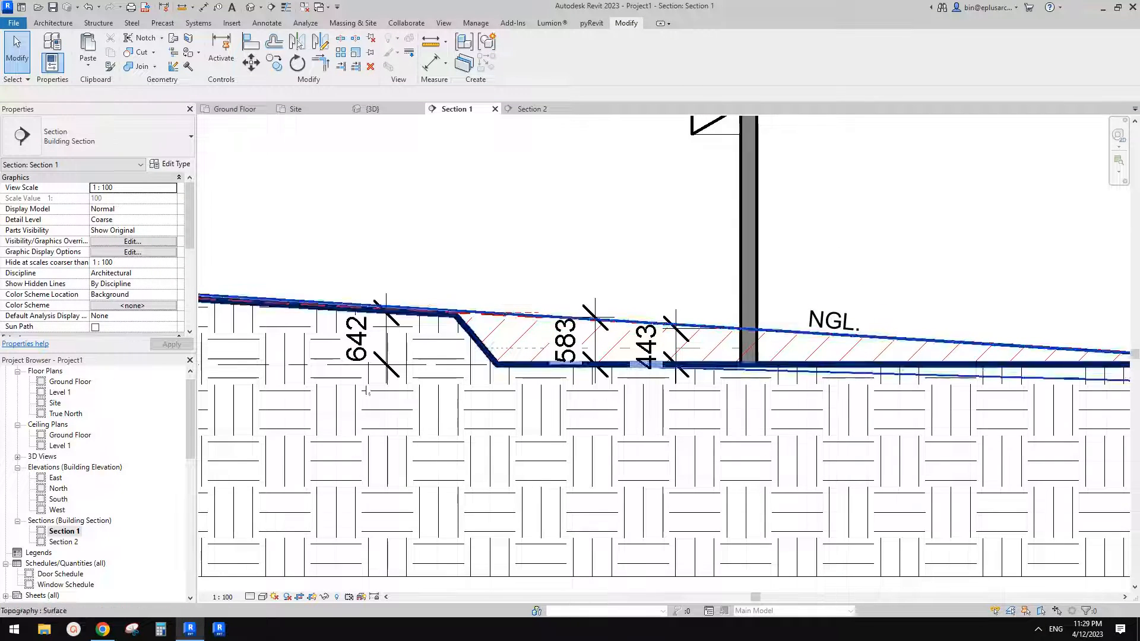
Step: Open the South elevation and examine how the short reference planes appear along the sloping ground
{"action": "double_click", "coordinate": [59, 499]}
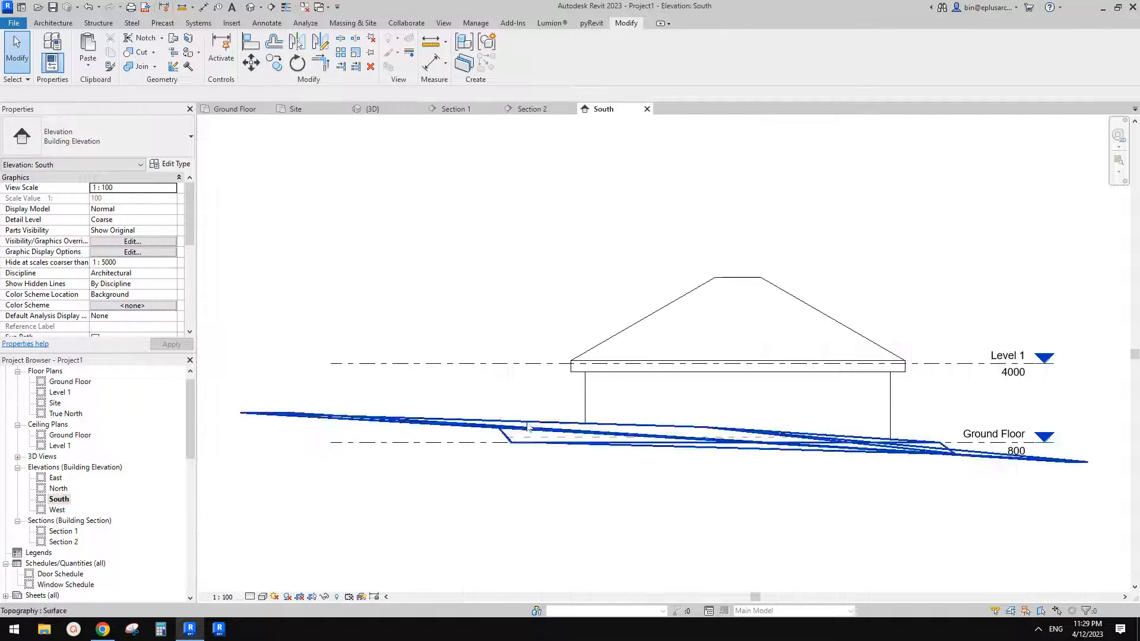
{"action": "scroll", "coordinate": [831, 469], "scroll_direction": "up", "scroll_amount": 2}
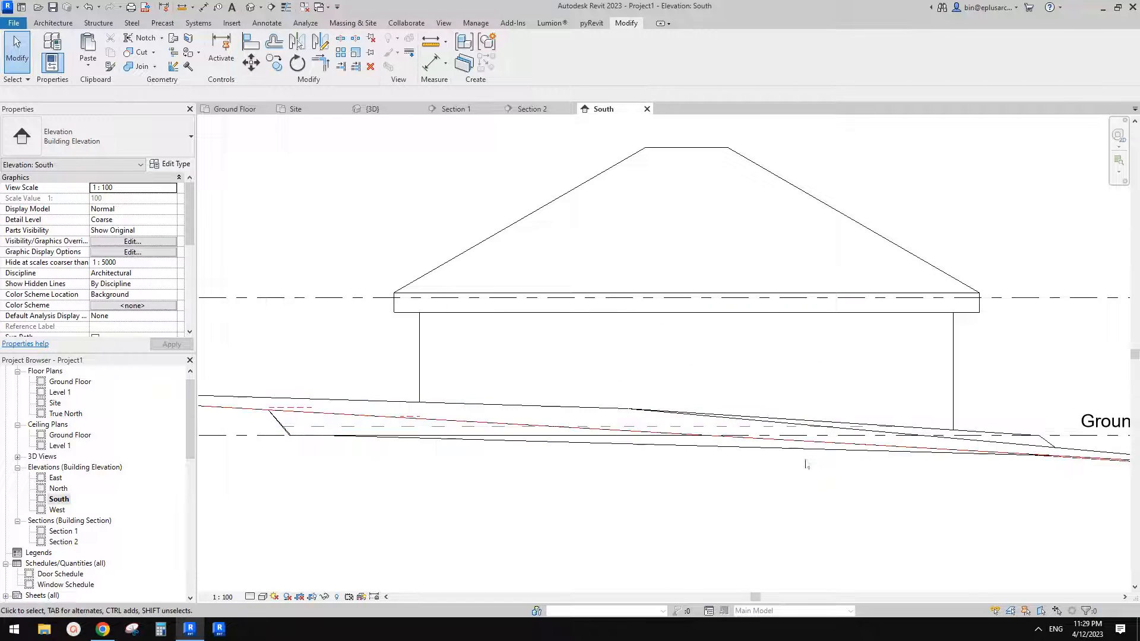
{"action": "scroll", "coordinate": [649, 461], "scroll_direction": "down", "scroll_amount": 4}
{"action": "scroll", "coordinate": [595, 423], "scroll_direction": "up", "scroll_amount": 4}
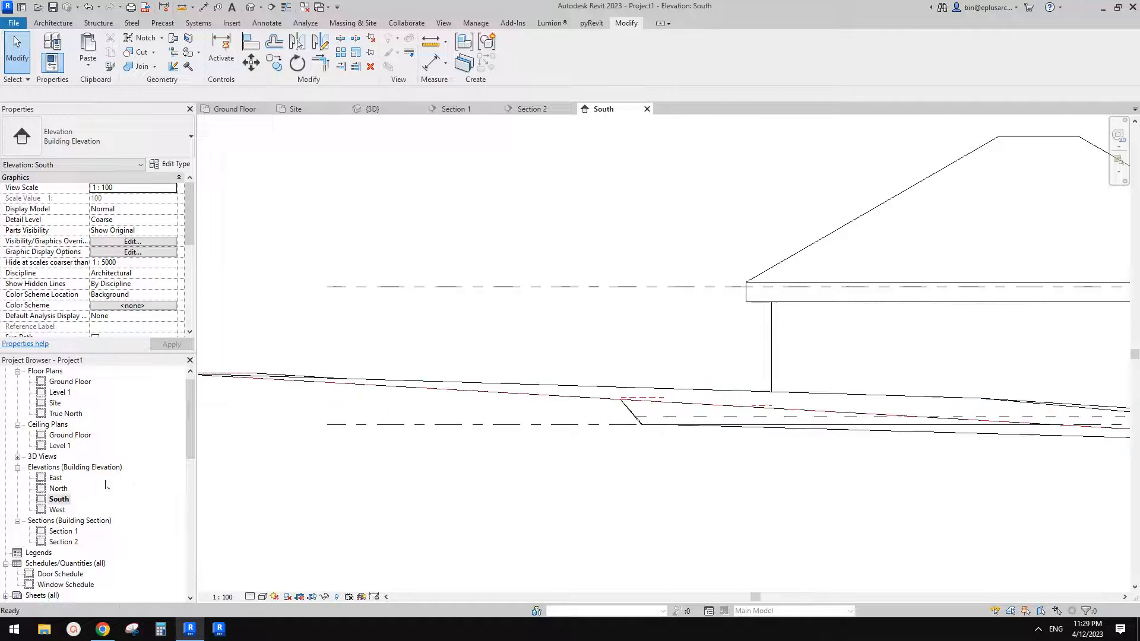
Step: Open the North elevation and inspect the two short reference planes near the wall and the cut slope
{"action": "double_click", "coordinate": [58, 488]}
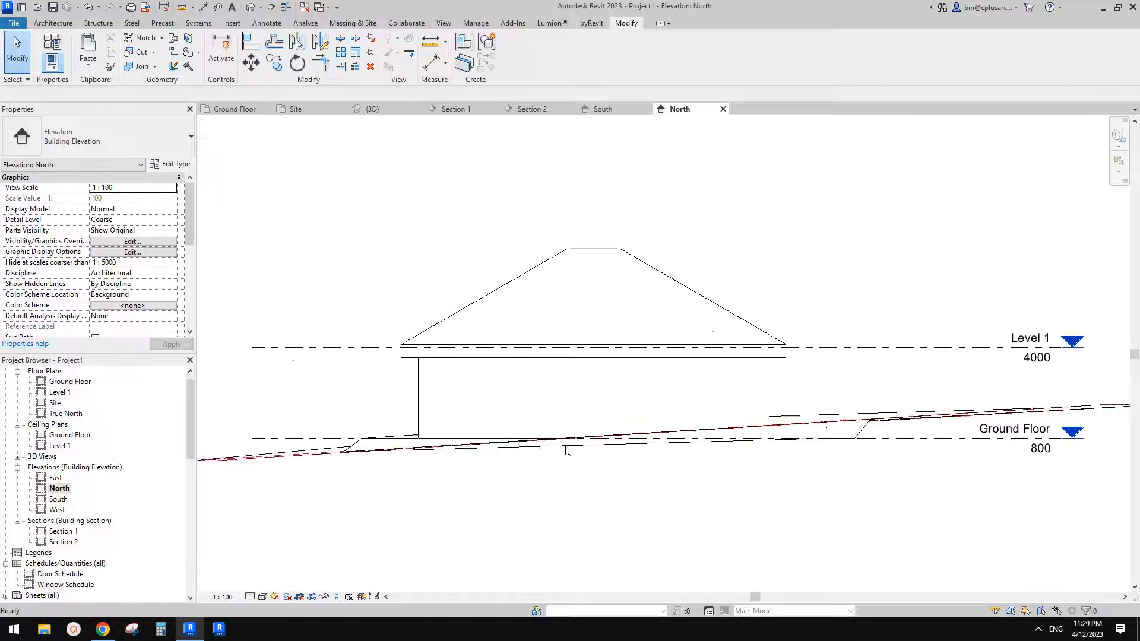
{"action": "scroll", "coordinate": [747, 540], "scroll_direction": "up", "scroll_amount": 2}
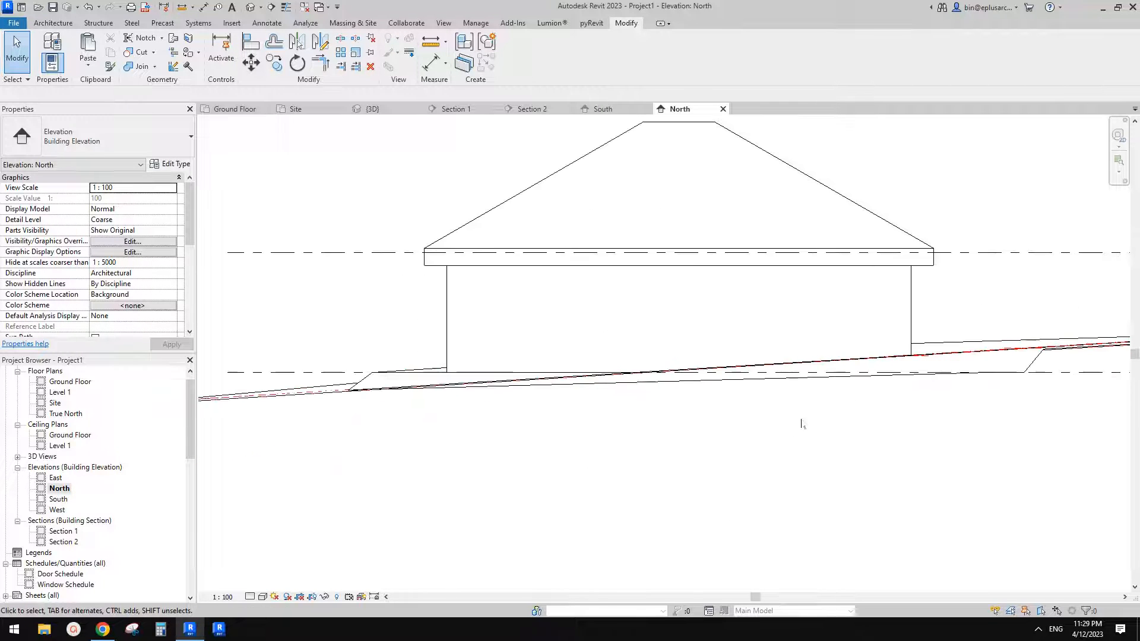
{"action": "scroll", "coordinate": [996, 360], "scroll_direction": "up", "scroll_amount": 3}
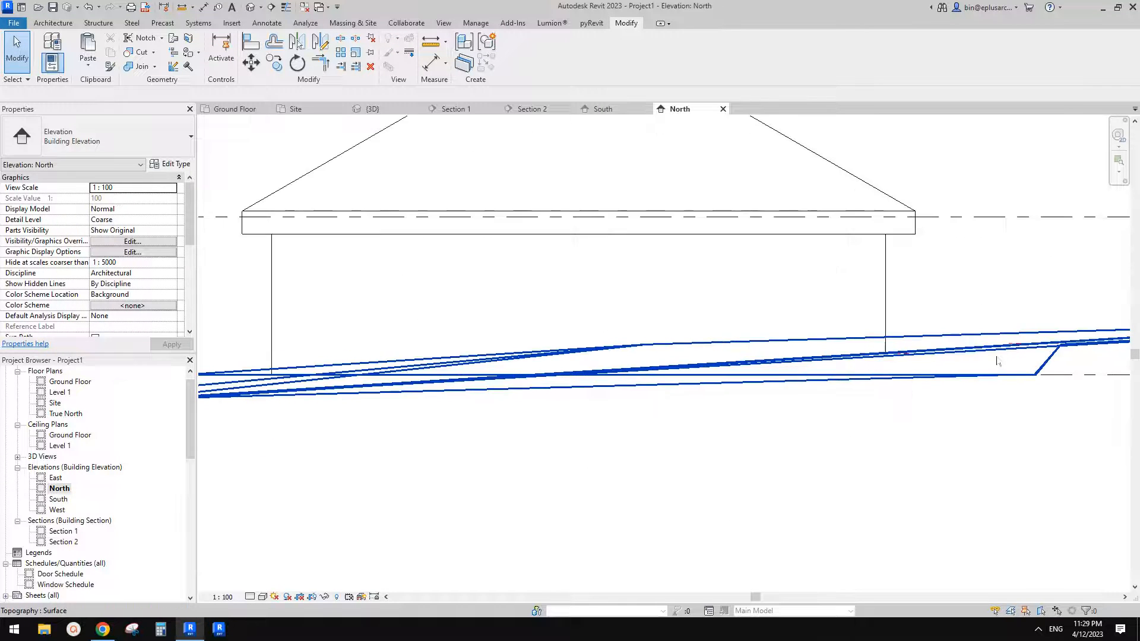
{"action": "left_click", "coordinate": [878, 355]}
{"action": "middle_click_drag", "start_coordinate": [1040, 344], "coordinate": [869, 355]}
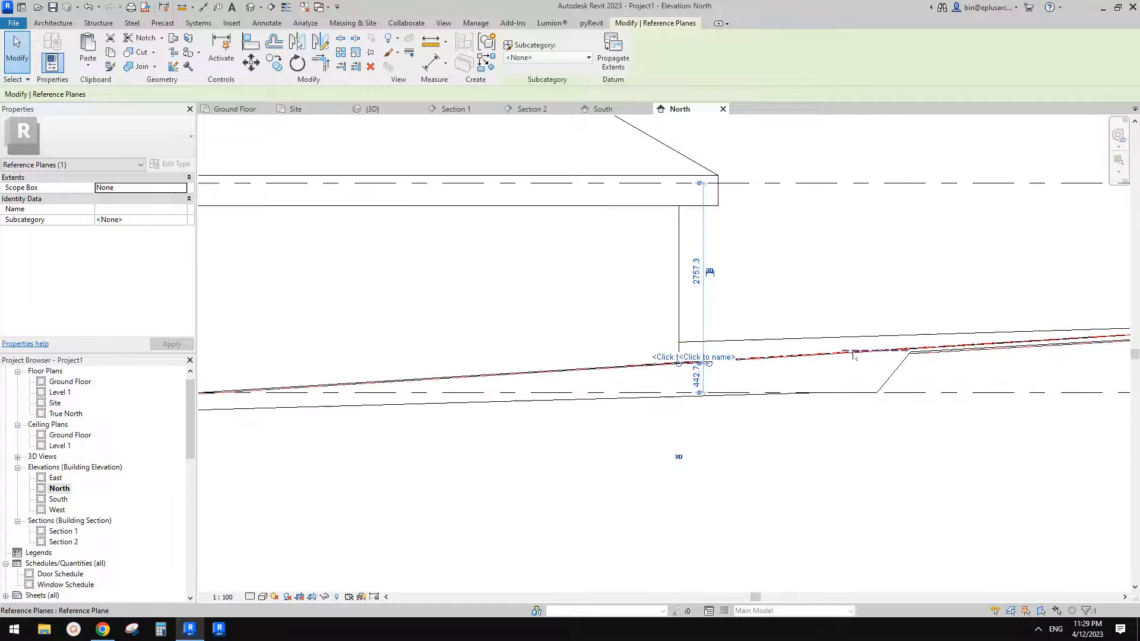
{"action": "left_click", "coordinate": [852, 351]}
{"action": "scroll", "coordinate": [758, 367], "scroll_direction": "down", "scroll_amount": 2}
{"action": "key", "text": "Escape"}
{"action": "scroll", "coordinate": [812, 358], "scroll_direction": "up", "scroll_amount": 2}
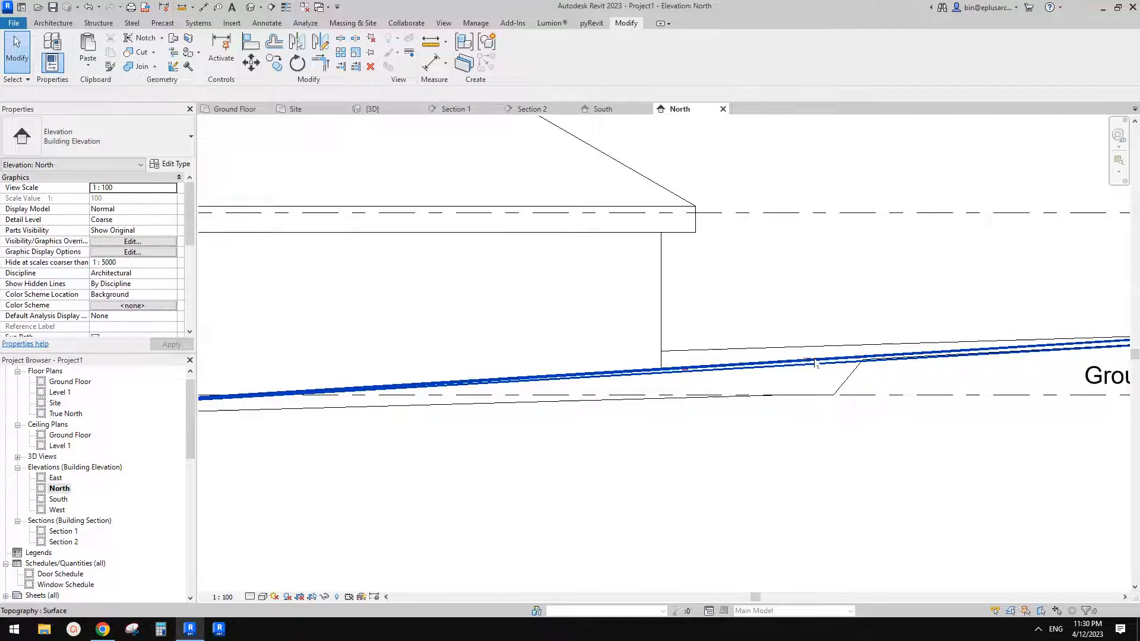
{"action": "scroll", "coordinate": [814, 363], "scroll_direction": "up", "scroll_amount": 3}
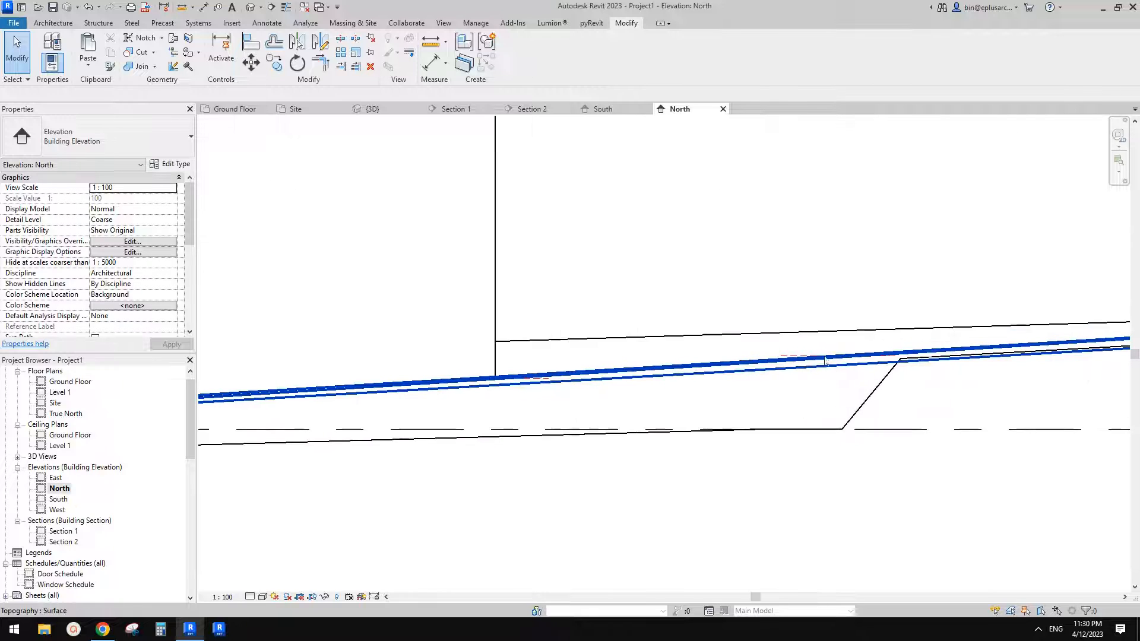
{"action": "middle_click_drag", "start_coordinate": [832, 364], "coordinate": [829, 371]}
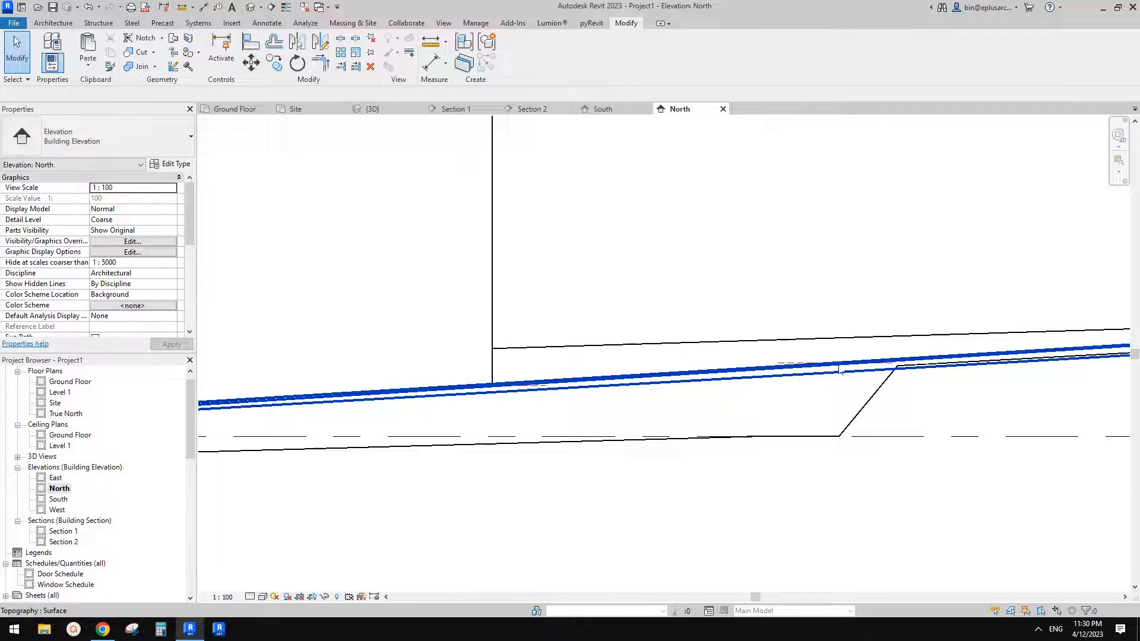
{"action": "scroll", "coordinate": [839, 374], "scroll_direction": "down", "scroll_amount": 1}
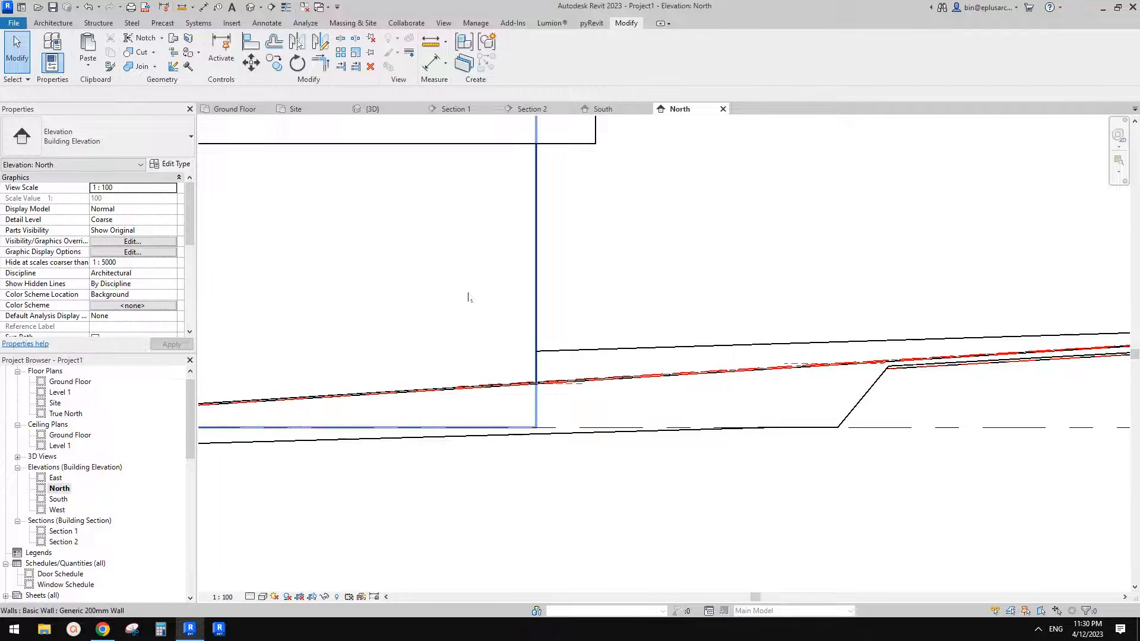
{"action": "scroll", "coordinate": [593, 394], "scroll_direction": "up", "scroll_amount": 2}
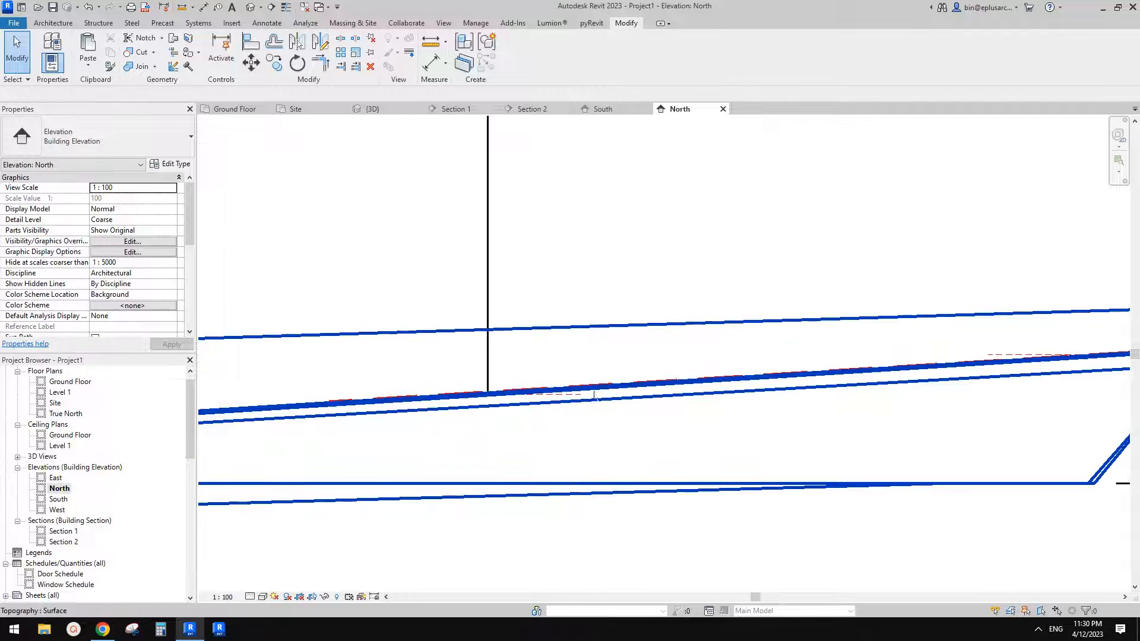
Step: Select both short reference planes in the North elevation and maximize their 3D extents
{"action": "left_click", "coordinate": [574, 394]}
{"action": "right_click", "coordinate": [576, 394]}
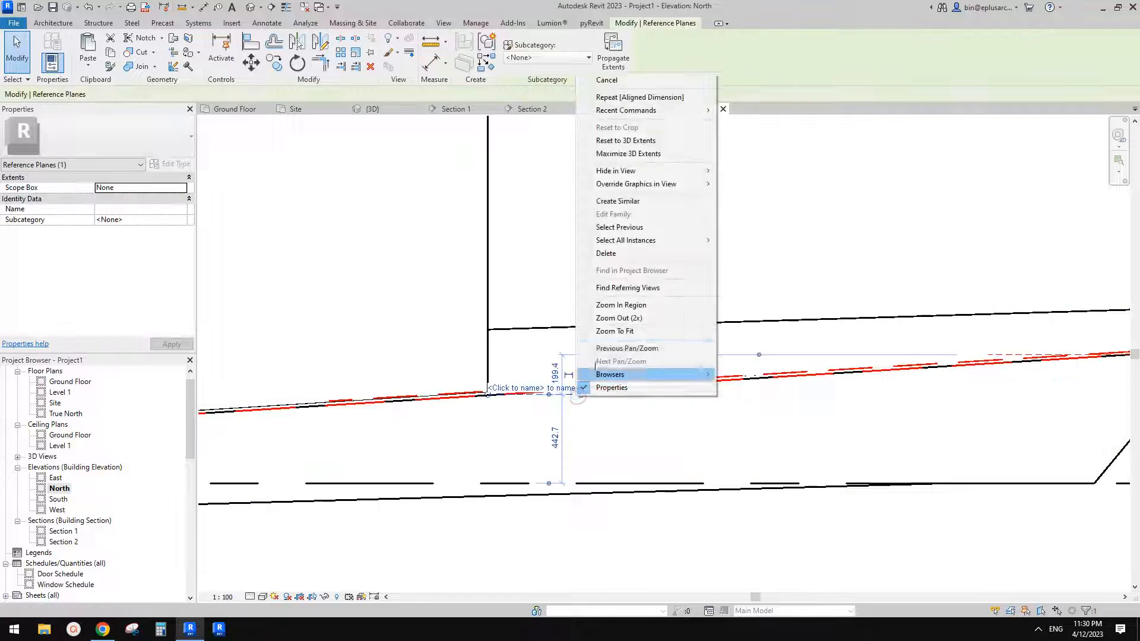
{"action": "key", "text": "a"}
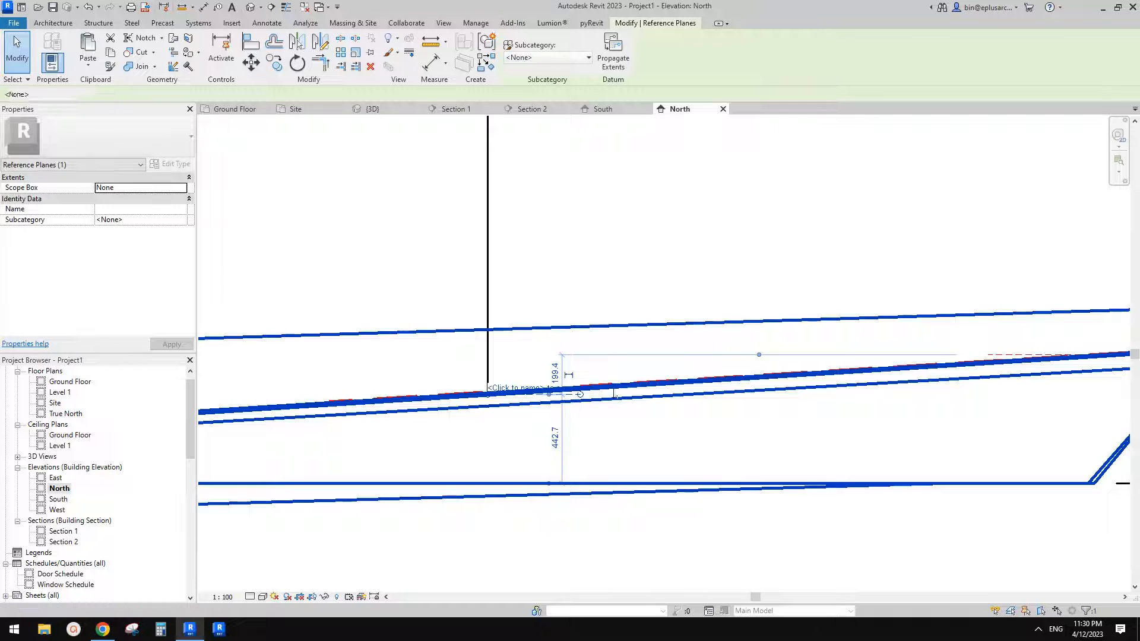
{"action": "scroll", "coordinate": [586, 416], "scroll_direction": "up", "scroll_amount": 1}
{"action": "right_click", "coordinate": [564, 390]}
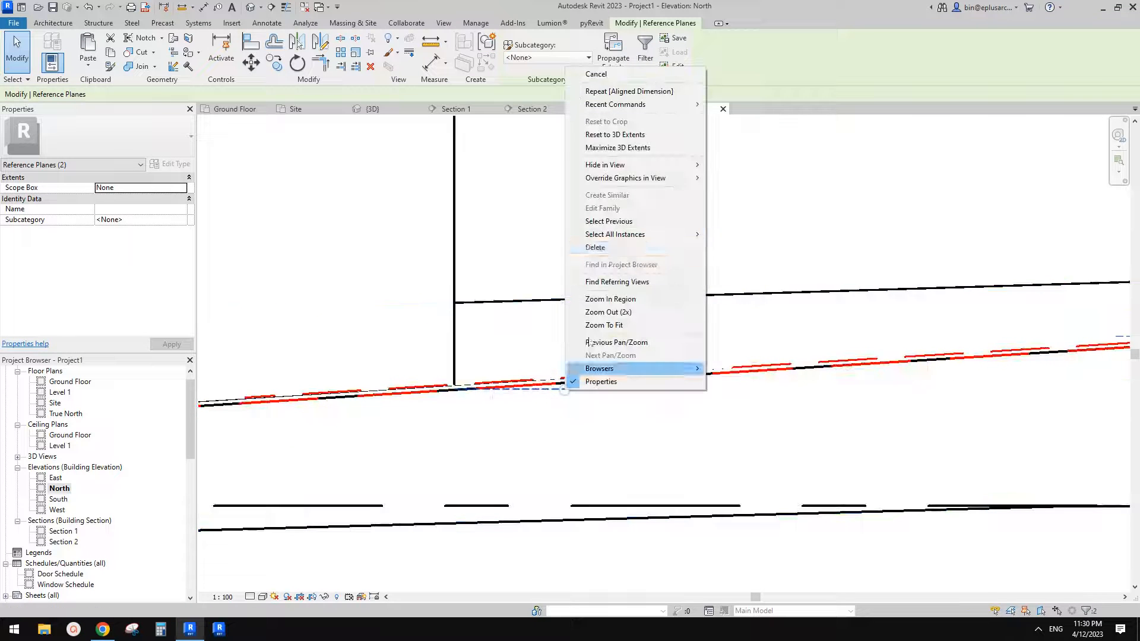
{"action": "left_click", "coordinate": [631, 149]}
{"action": "scroll", "coordinate": [691, 259], "scroll_direction": "up", "scroll_amount": 3}
{"action": "key", "text": "Escape"}
Step: Check the extents of the reference planes in the North, East and South elevations
{"action": "scroll", "coordinate": [691, 259], "scroll_direction": "down", "scroll_amount": 2}
{"action": "middle_click_drag", "start_coordinate": [720, 284], "coordinate": [857, 311]}
{"action": "scroll", "coordinate": [562, 287], "scroll_direction": "down", "scroll_amount": 2}
{"action": "middle_click_drag", "start_coordinate": [563, 287], "coordinate": [664, 314]}
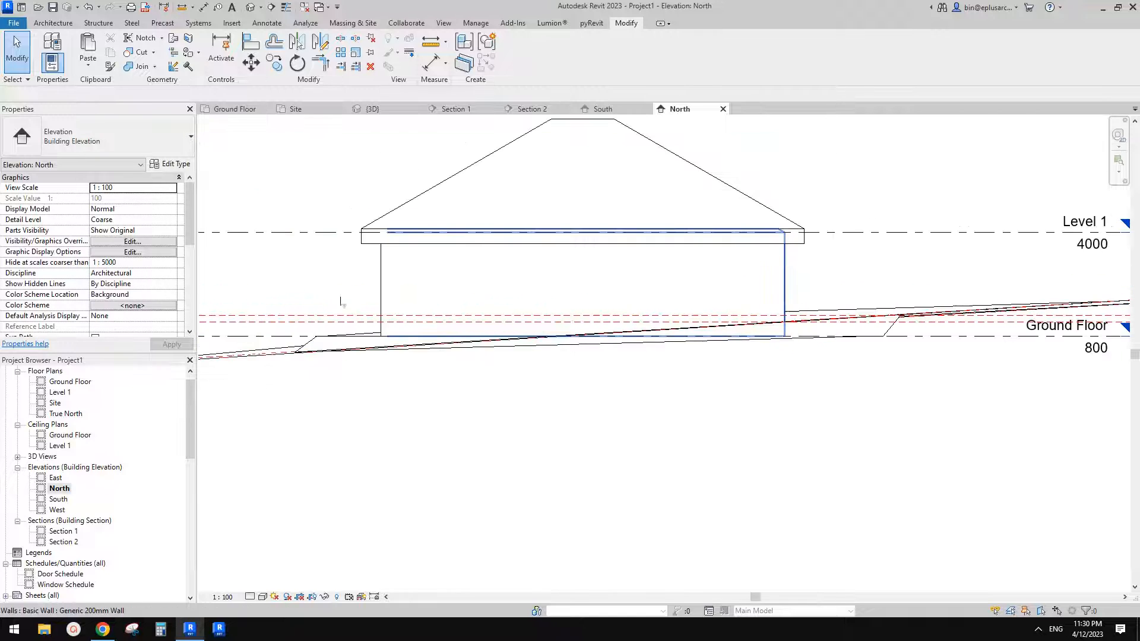
{"action": "double_click", "coordinate": [56, 478]}
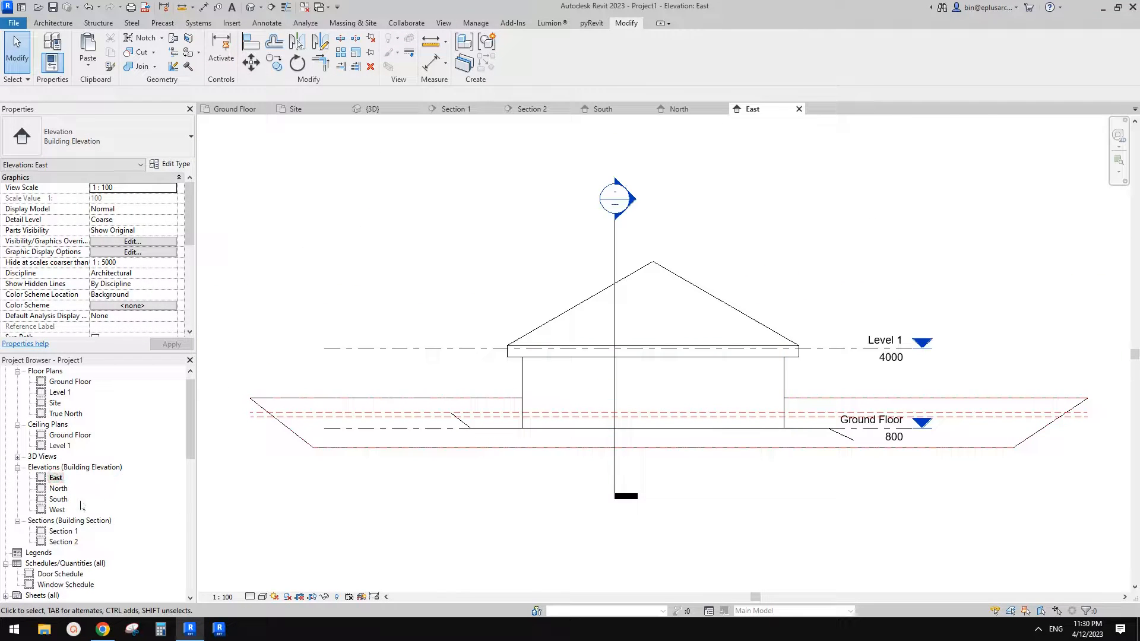
{"action": "double_click", "coordinate": [59, 499]}
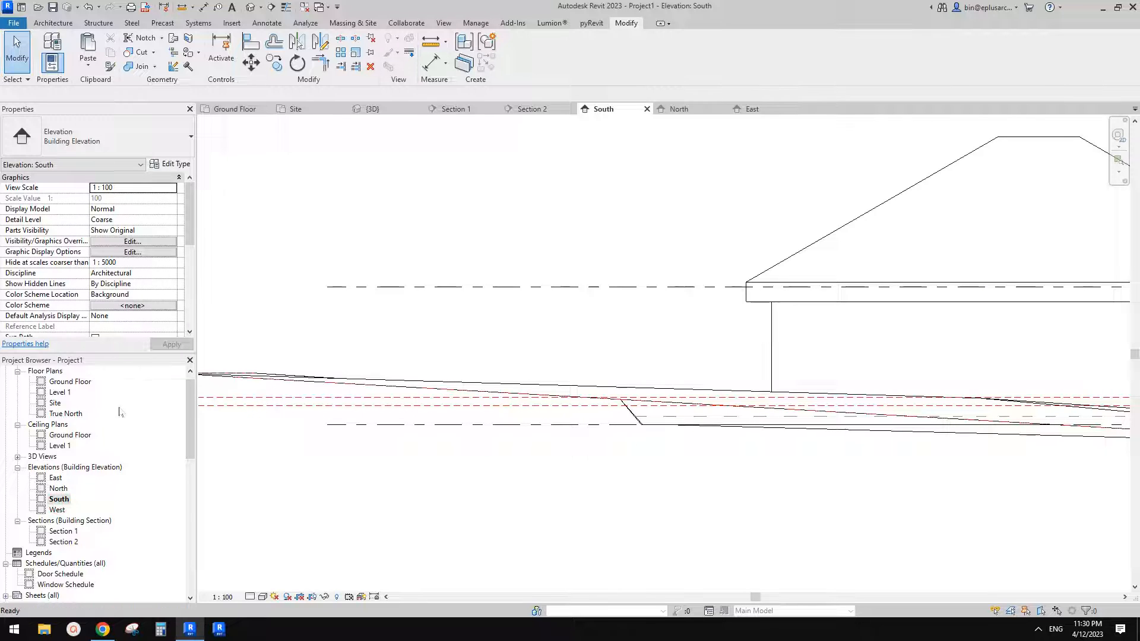
Step: Reopen Section 1 and review the reference planes and height dimensions across the whole building
{"action": "left_click", "coordinate": [70, 381]}
{"action": "left_click", "coordinate": [55, 403]}
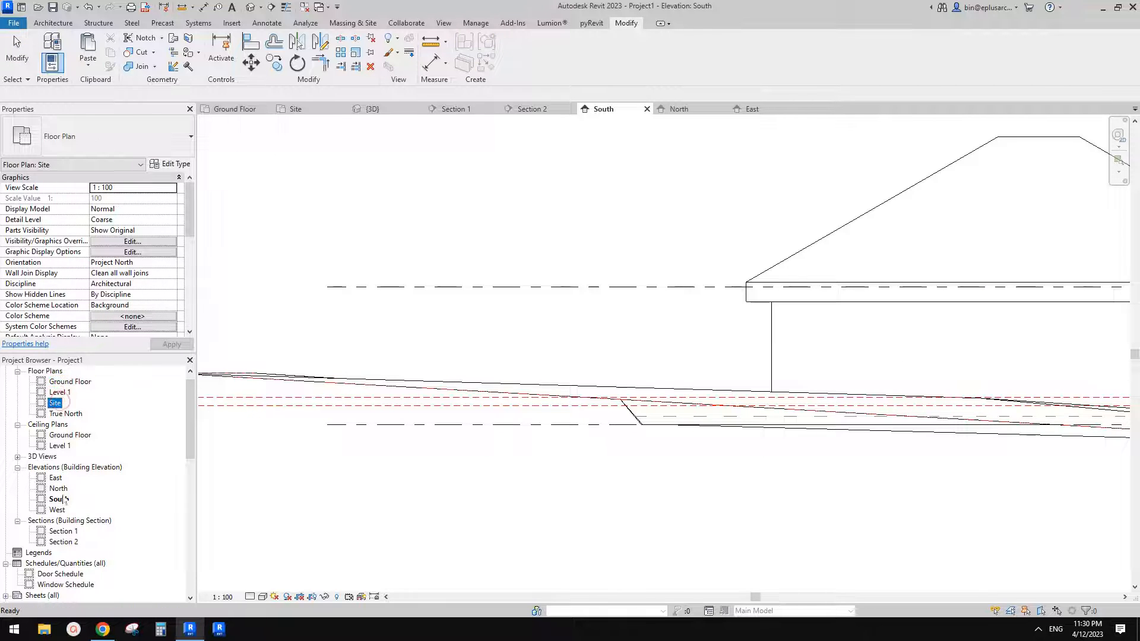
{"action": "double_click", "coordinate": [63, 531]}
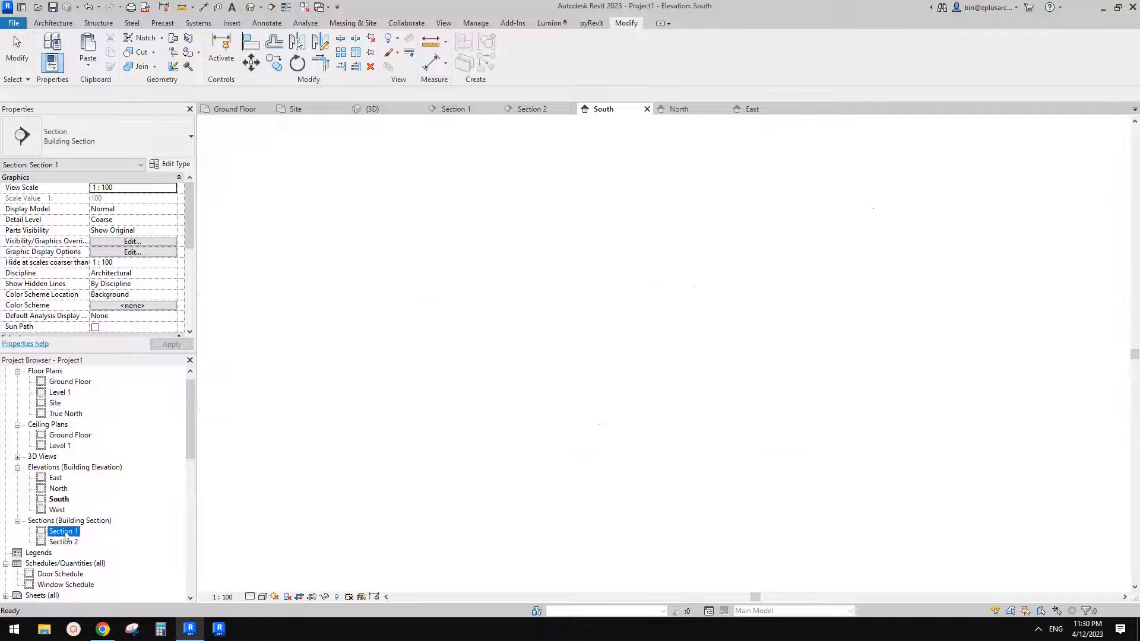
{"action": "scroll", "coordinate": [708, 384], "scroll_direction": "down", "scroll_amount": 3}
{"action": "scroll", "coordinate": [708, 385], "scroll_direction": "up", "scroll_amount": 2}
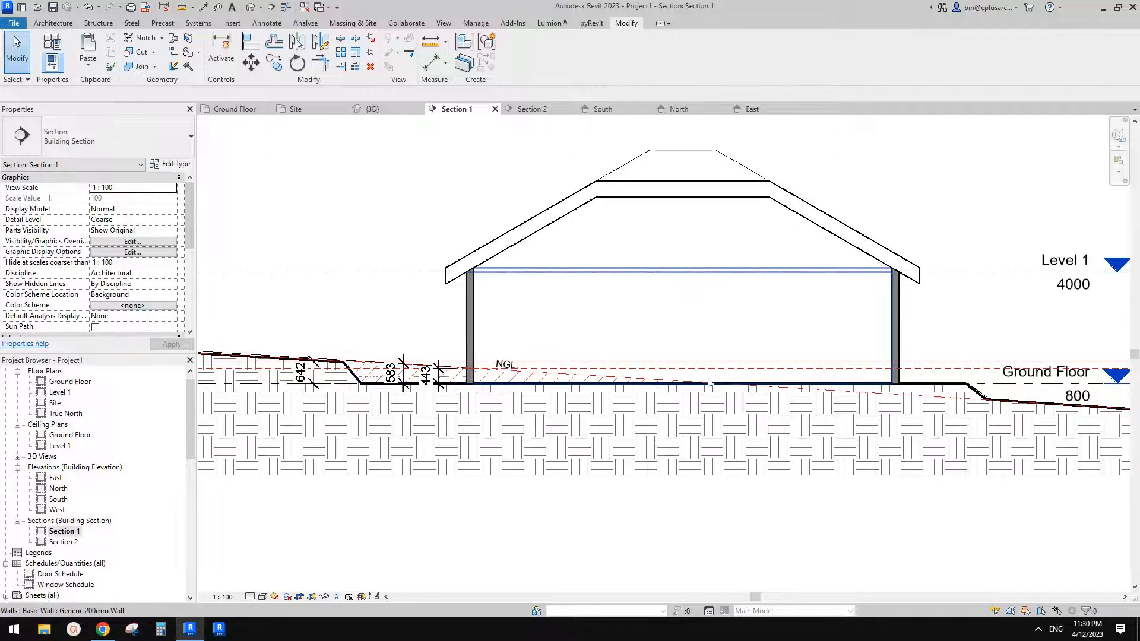
{"action": "scroll", "coordinate": [519, 506], "scroll_direction": "down", "scroll_amount": 1}
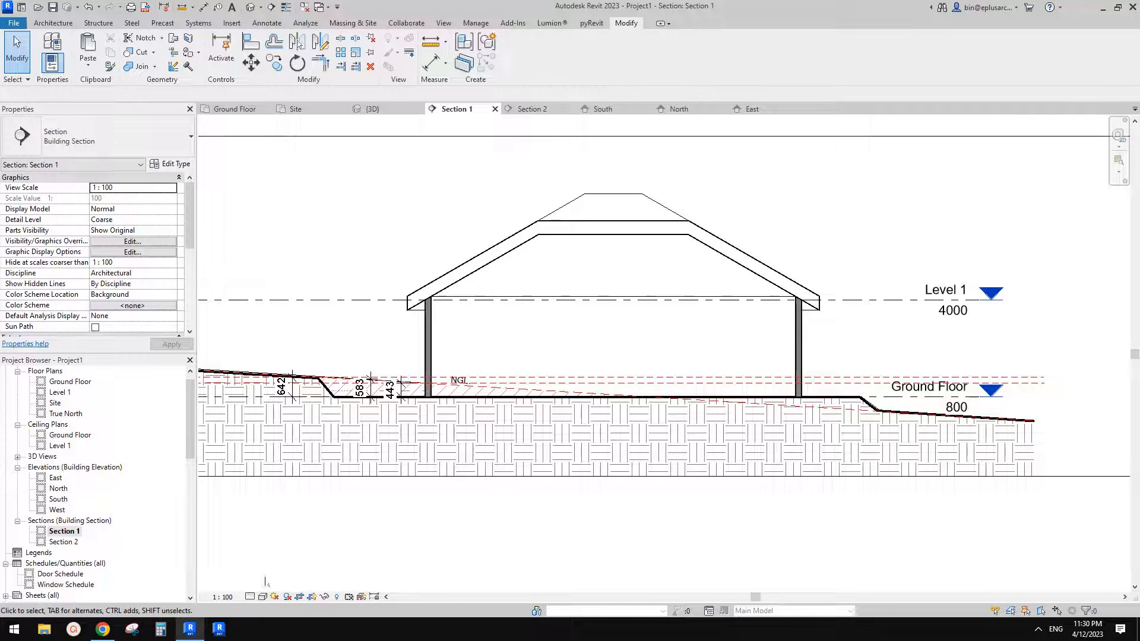
Step: Switch to the Google Docs document in Chrome and review the sample elevations with red ground height dimensions
{"action": "left_click", "coordinate": [103, 628]}
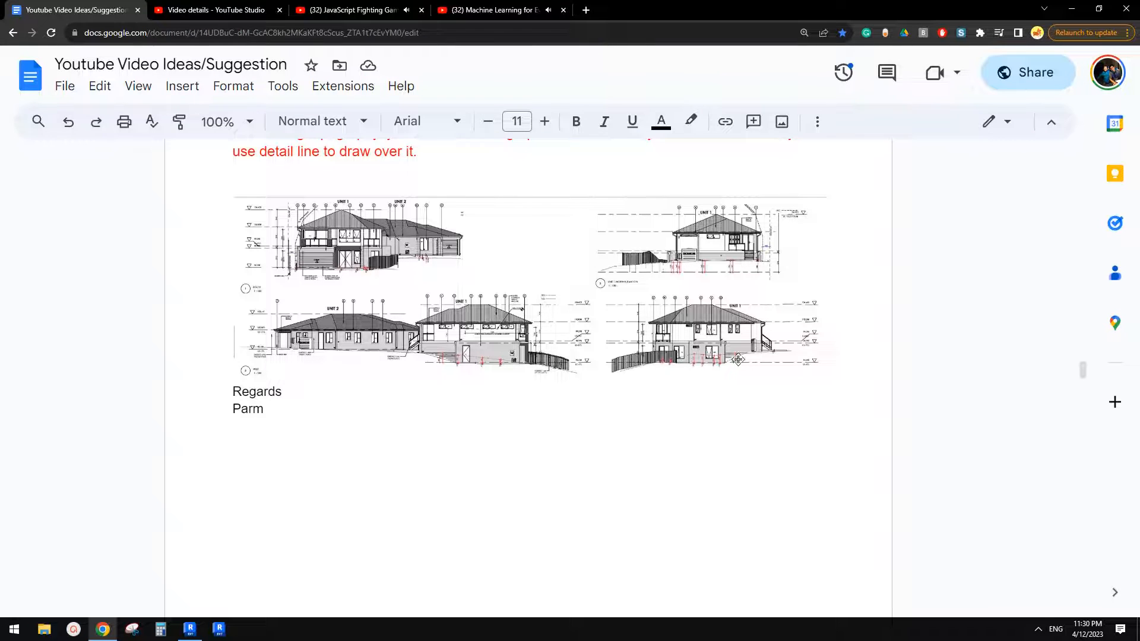
{"action": "scroll", "coordinate": [736, 361], "scroll_direction": "up", "scroll_amount": 1}
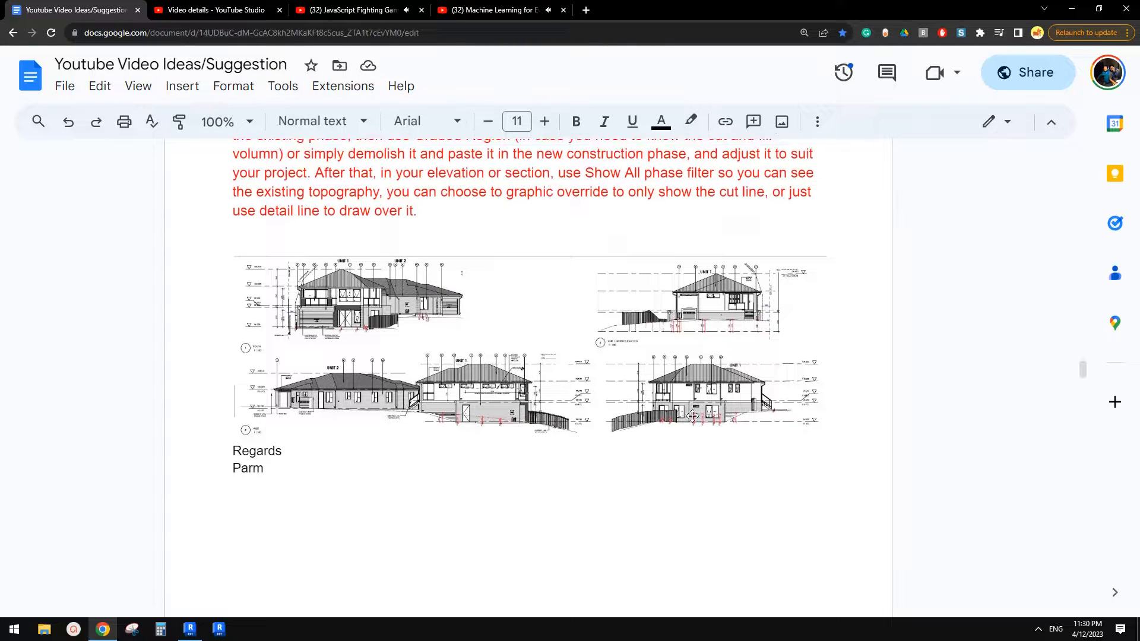
{"action": "scroll", "coordinate": [664, 411], "scroll_direction": "up", "scroll_amount": 4}
{"action": "scroll", "coordinate": [664, 411], "scroll_direction": "down", "scroll_amount": 5}
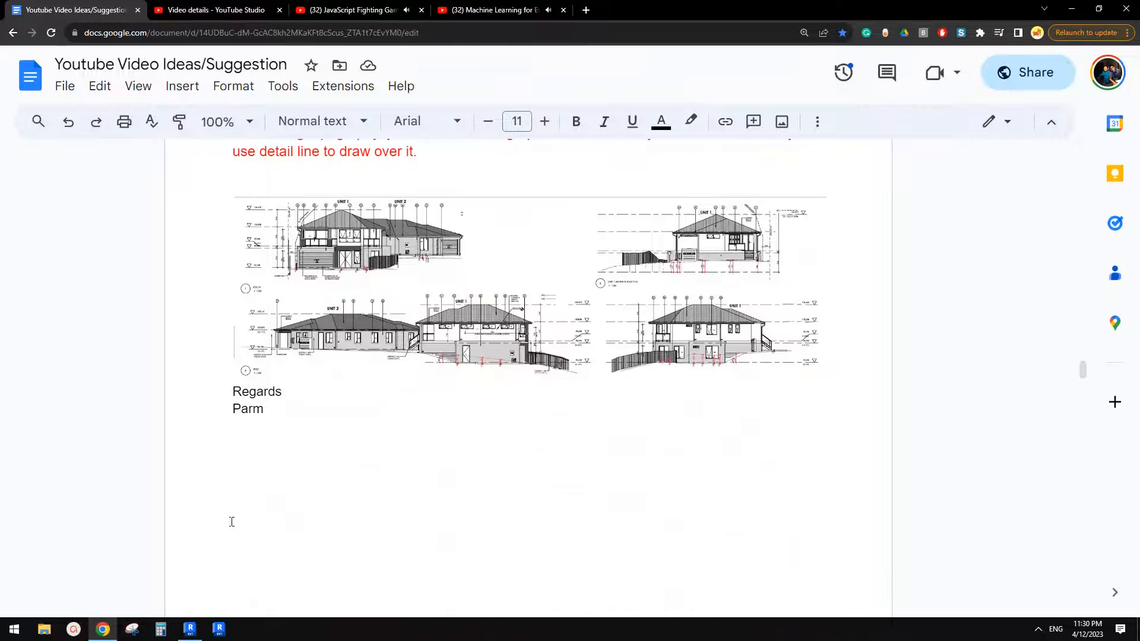
Step: Switch back to Revit and compare Section 1's NGL line and dimensions with the sample elevations
{"action": "left_click", "coordinate": [190, 629]}
{"action": "scroll", "coordinate": [607, 442], "scroll_direction": "down", "scroll_amount": 2}
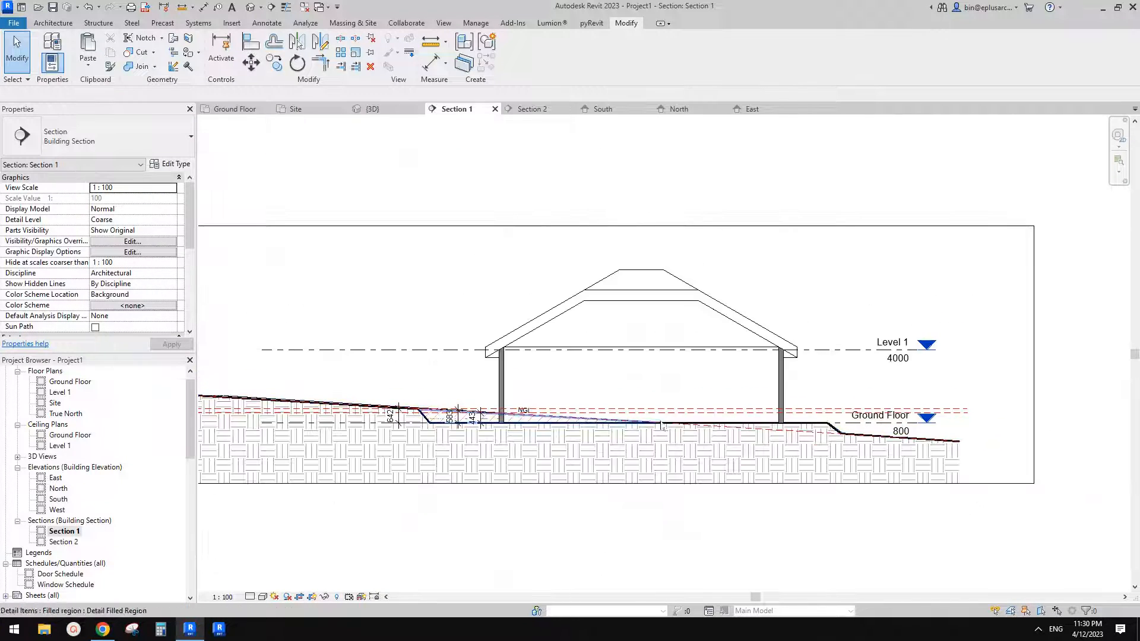
{"action": "scroll", "coordinate": [651, 416], "scroll_direction": "up", "scroll_amount": 2}
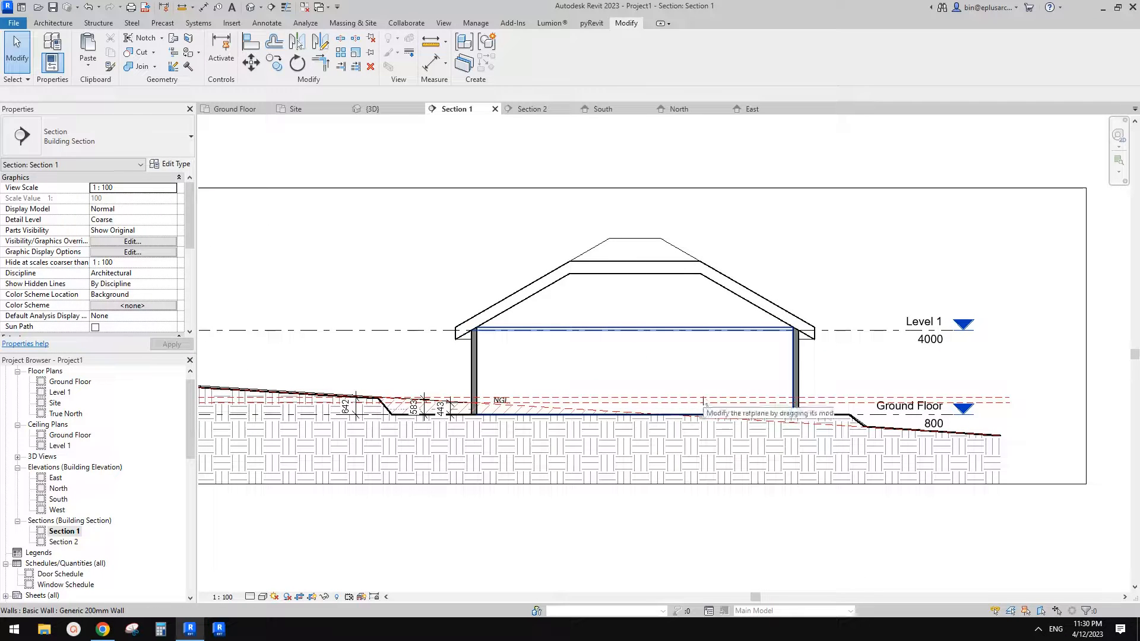
{"action": "middle_click_drag", "start_coordinate": [731, 387], "coordinate": [733, 396]}
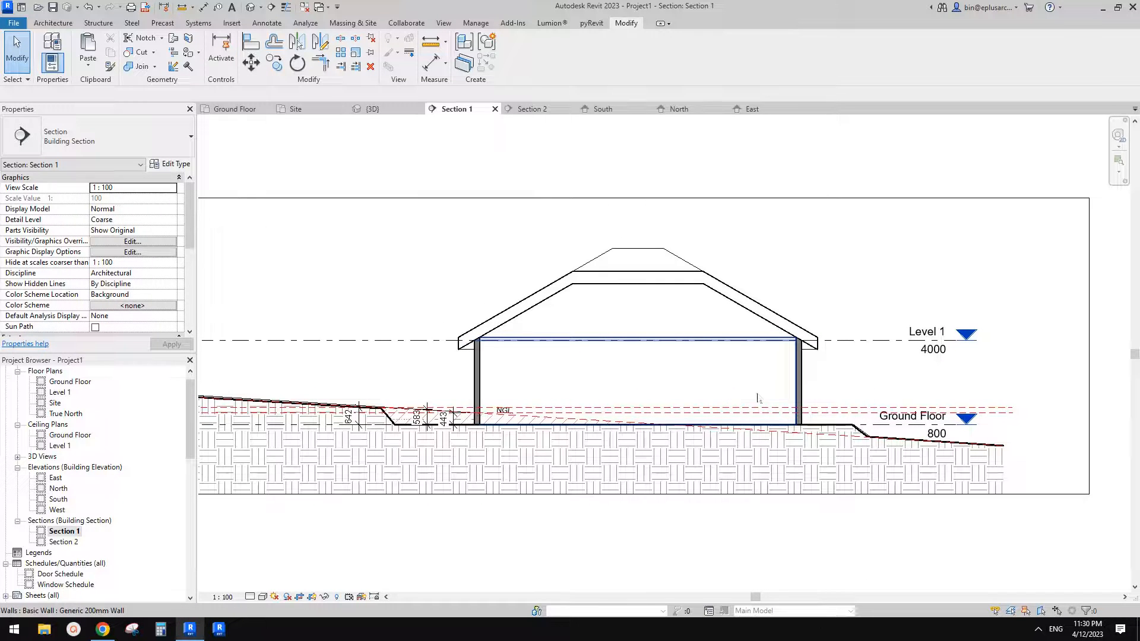